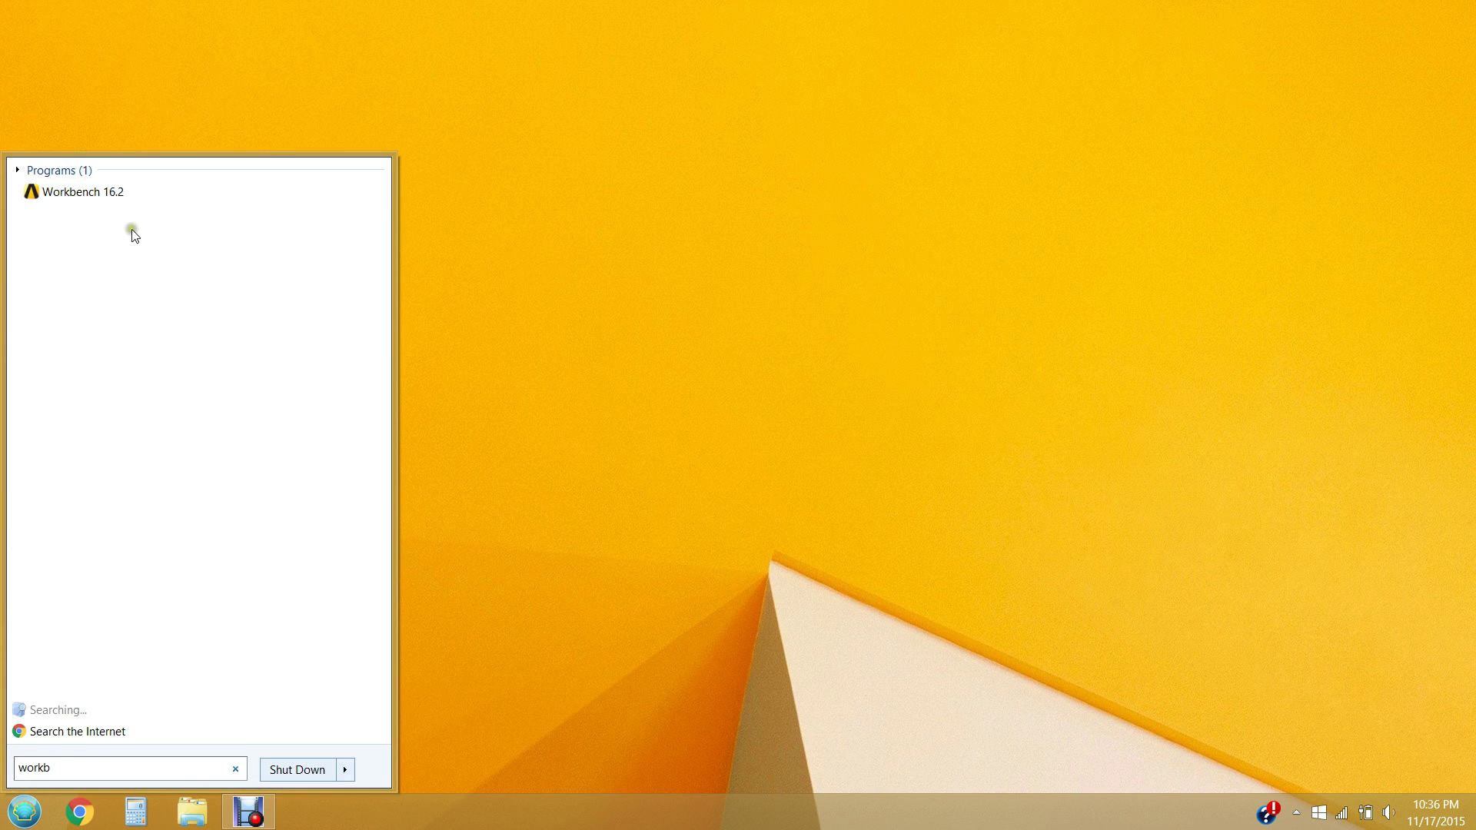
# Step: Launch ANSYS Workbench 16.2 from the Start menu search and dismiss the Getting Started message
pyautogui.click(114, 197)
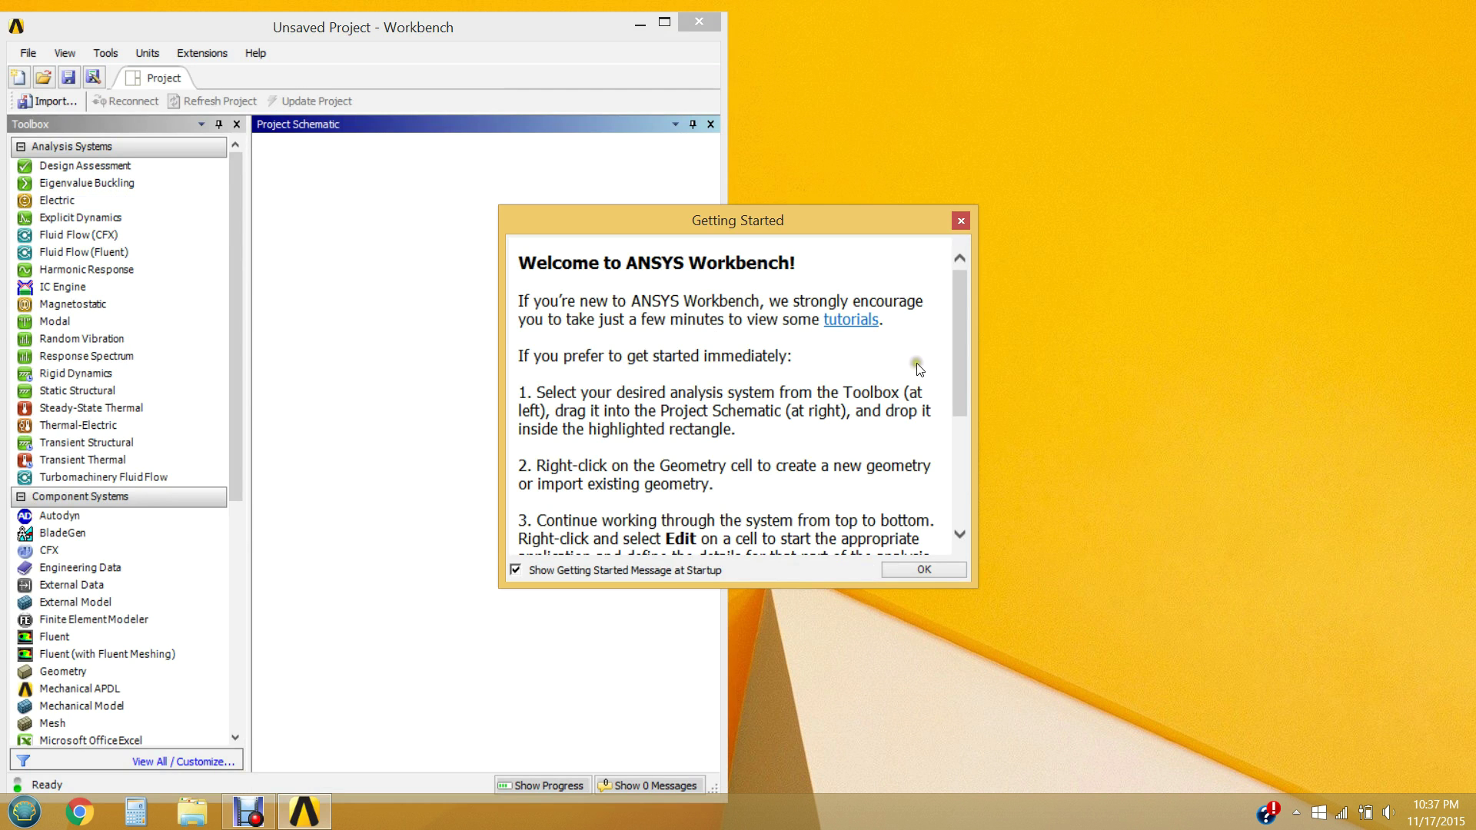
pyautogui.click(911, 570)
# Step: Maximize Workbench and drag a Fluid Flow (Fluent) system into the Project Schematic
pyautogui.click(663, 22)
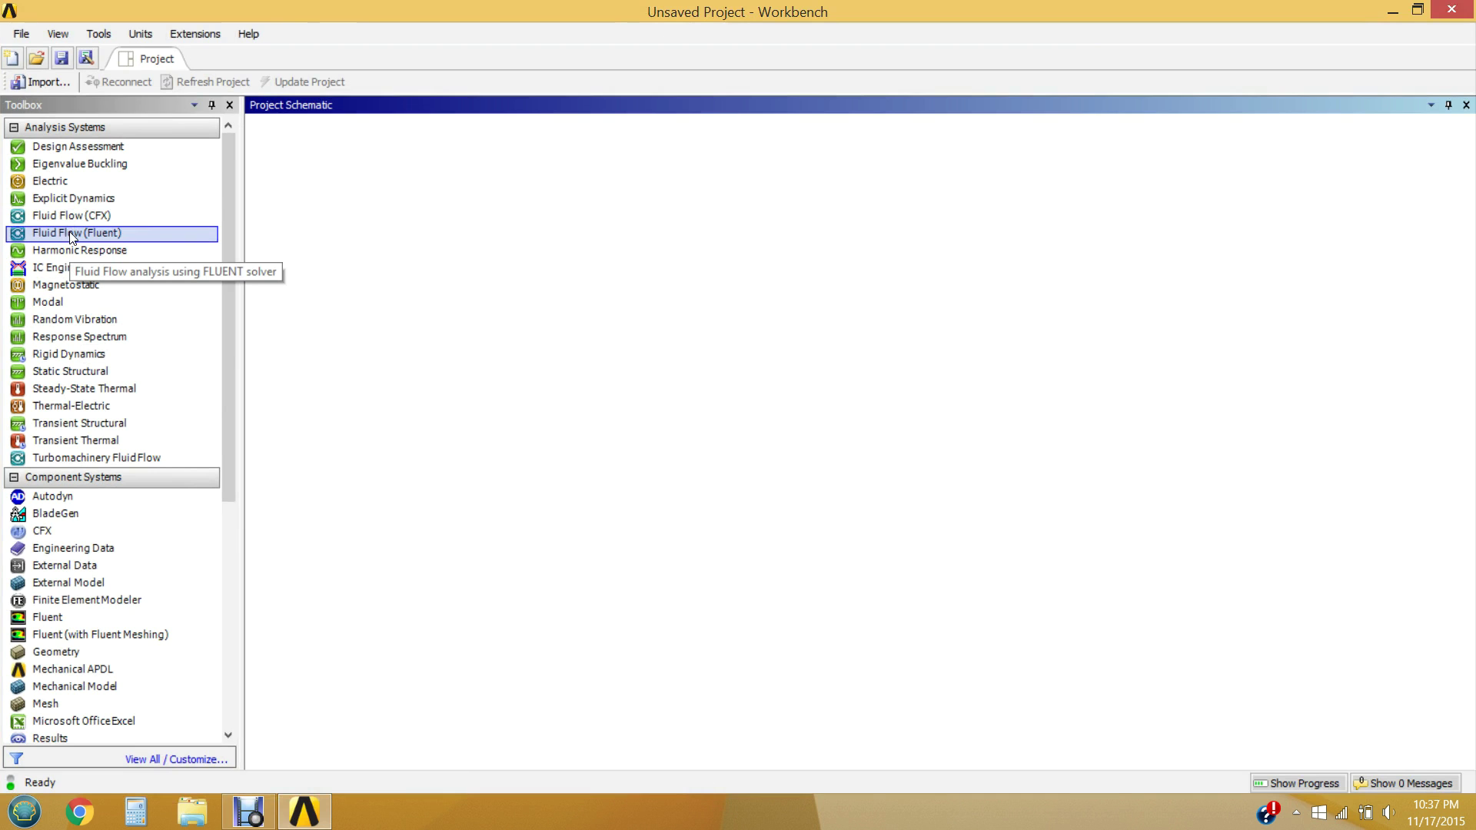
pyautogui.moveTo(72, 235); pyautogui.dragTo(336, 192)
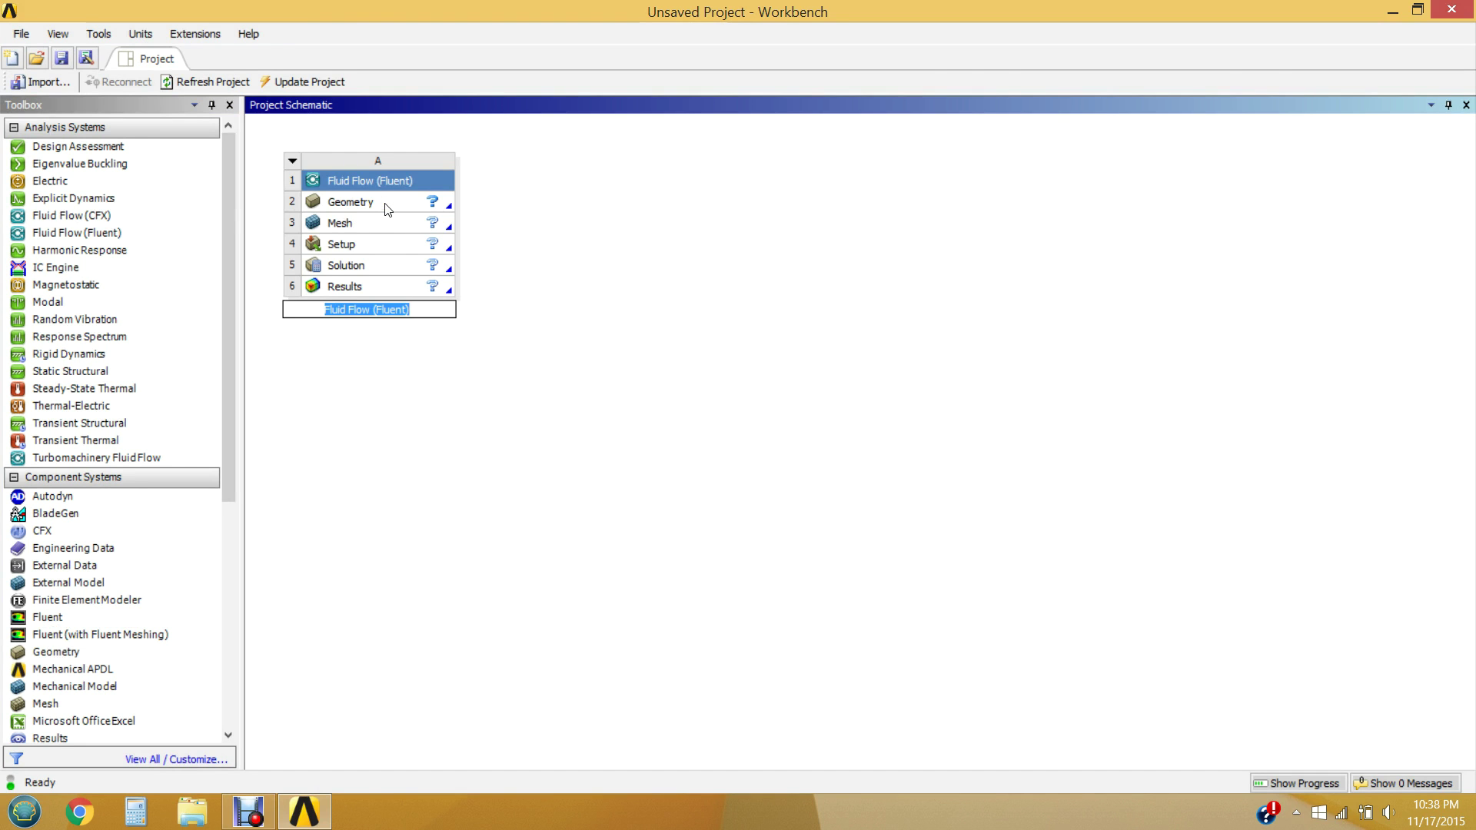
pyautogui.click(357, 199)
# Step: Open the Fluent system's geometry in DesignModeler, review the XY, ZX and YZ planes, and create Sketch1 on XYPlane
pyautogui.doubleClick(356, 200)
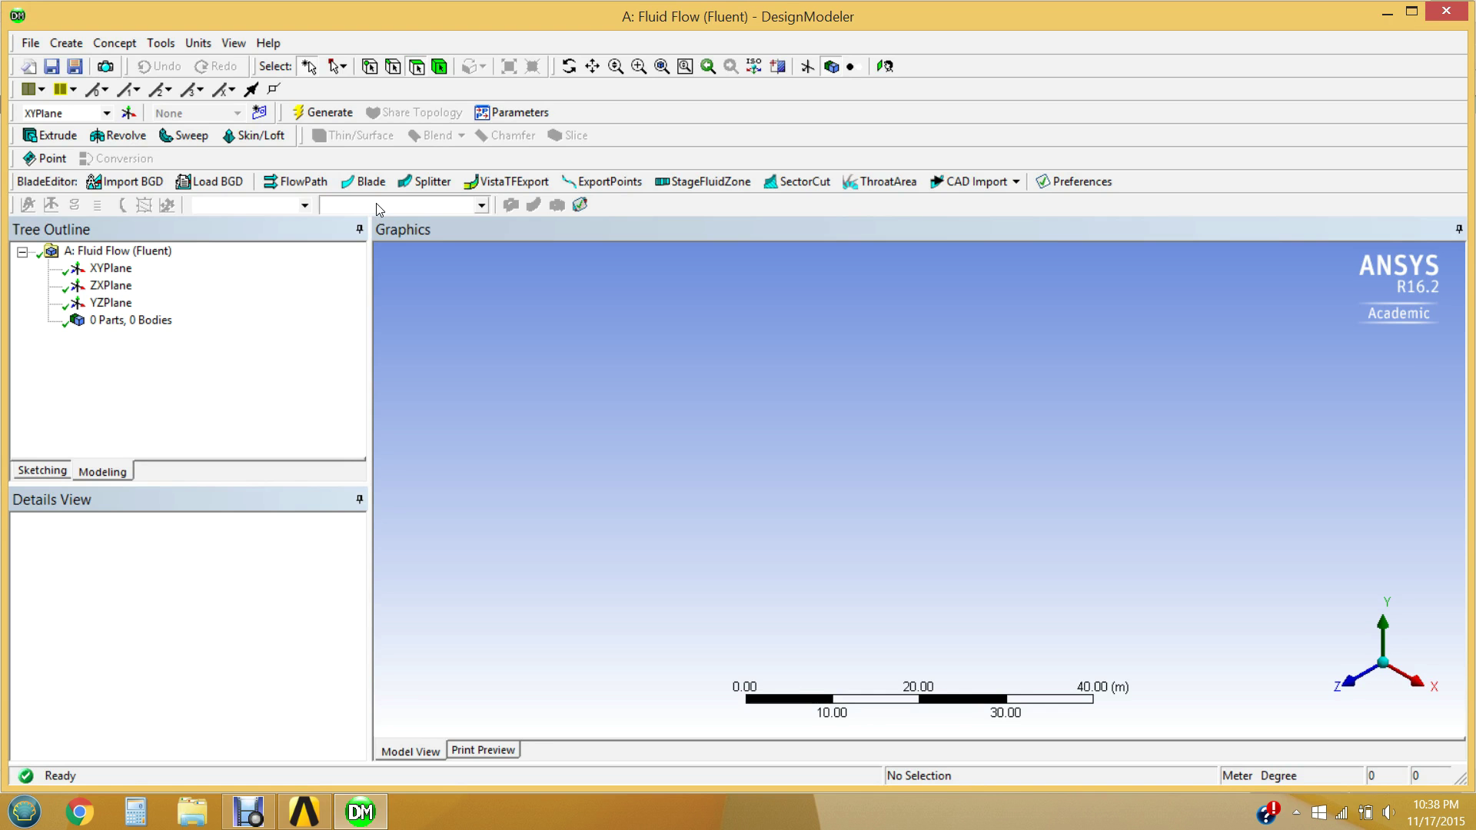
pyautogui.click(183, 402)
pyautogui.click(299, 279)
pyautogui.click(112, 269)
pyautogui.click(101, 274)
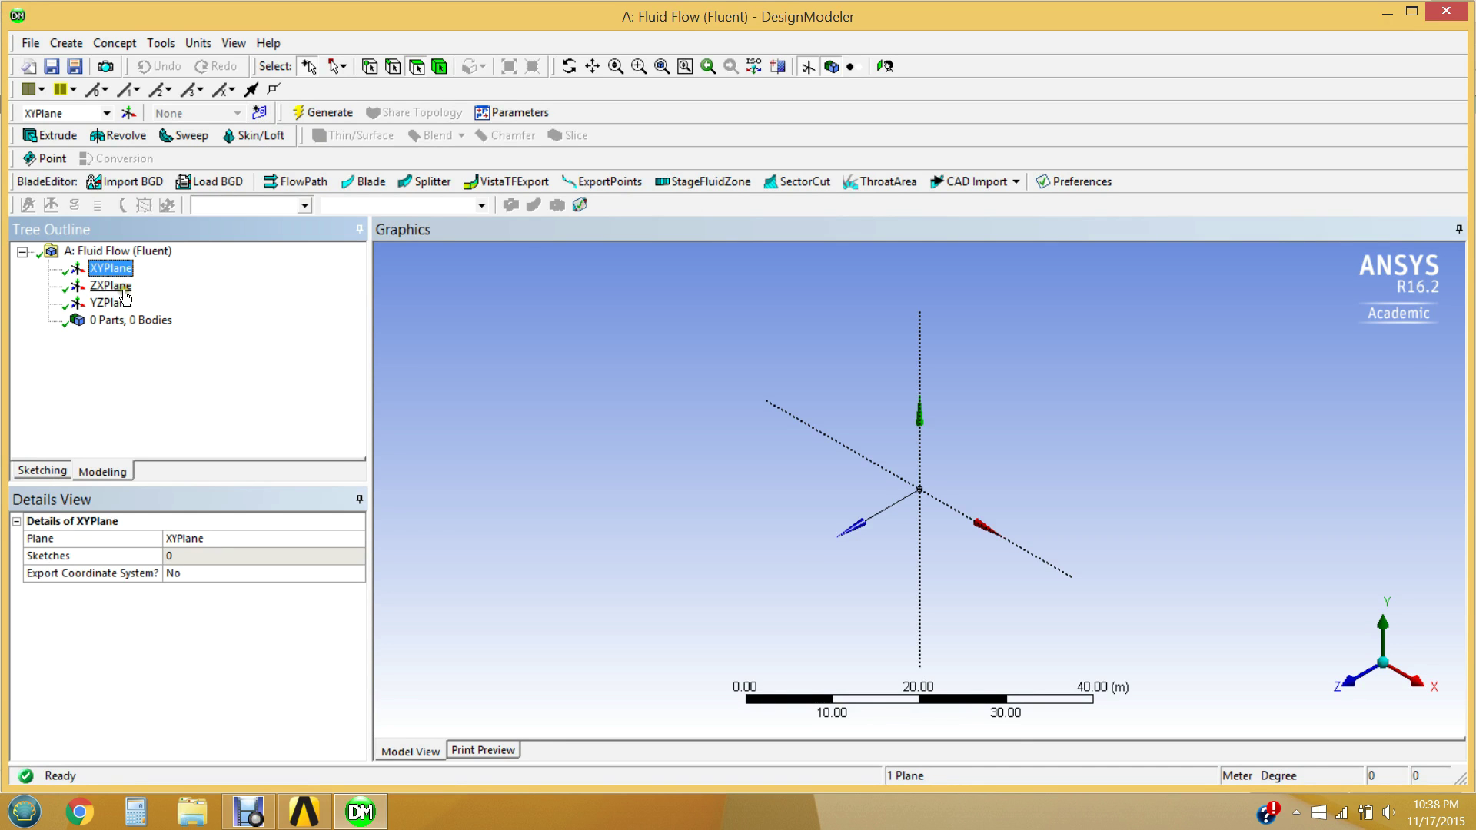
pyautogui.click(112, 289)
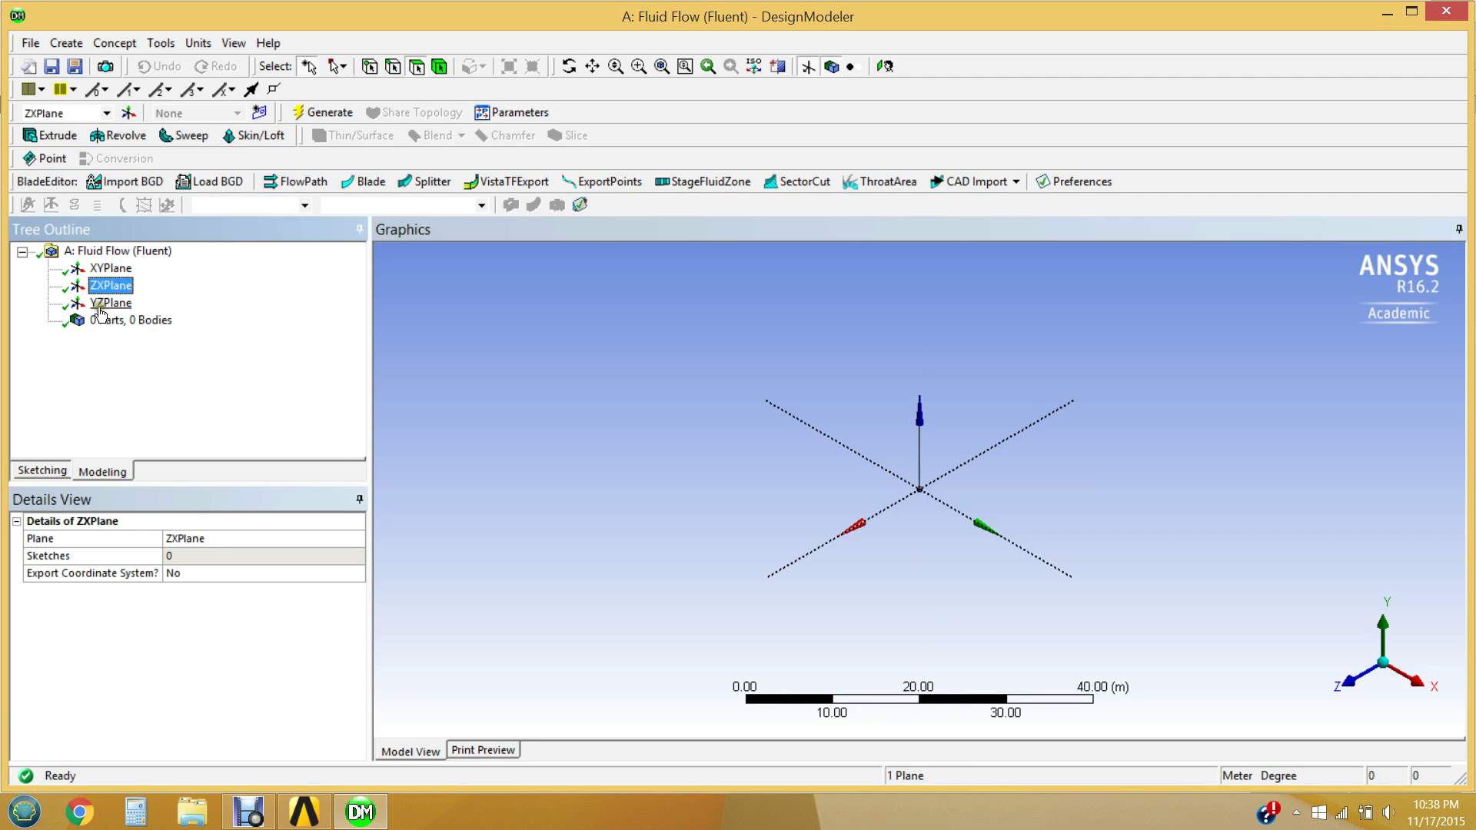
pyautogui.click(107, 303)
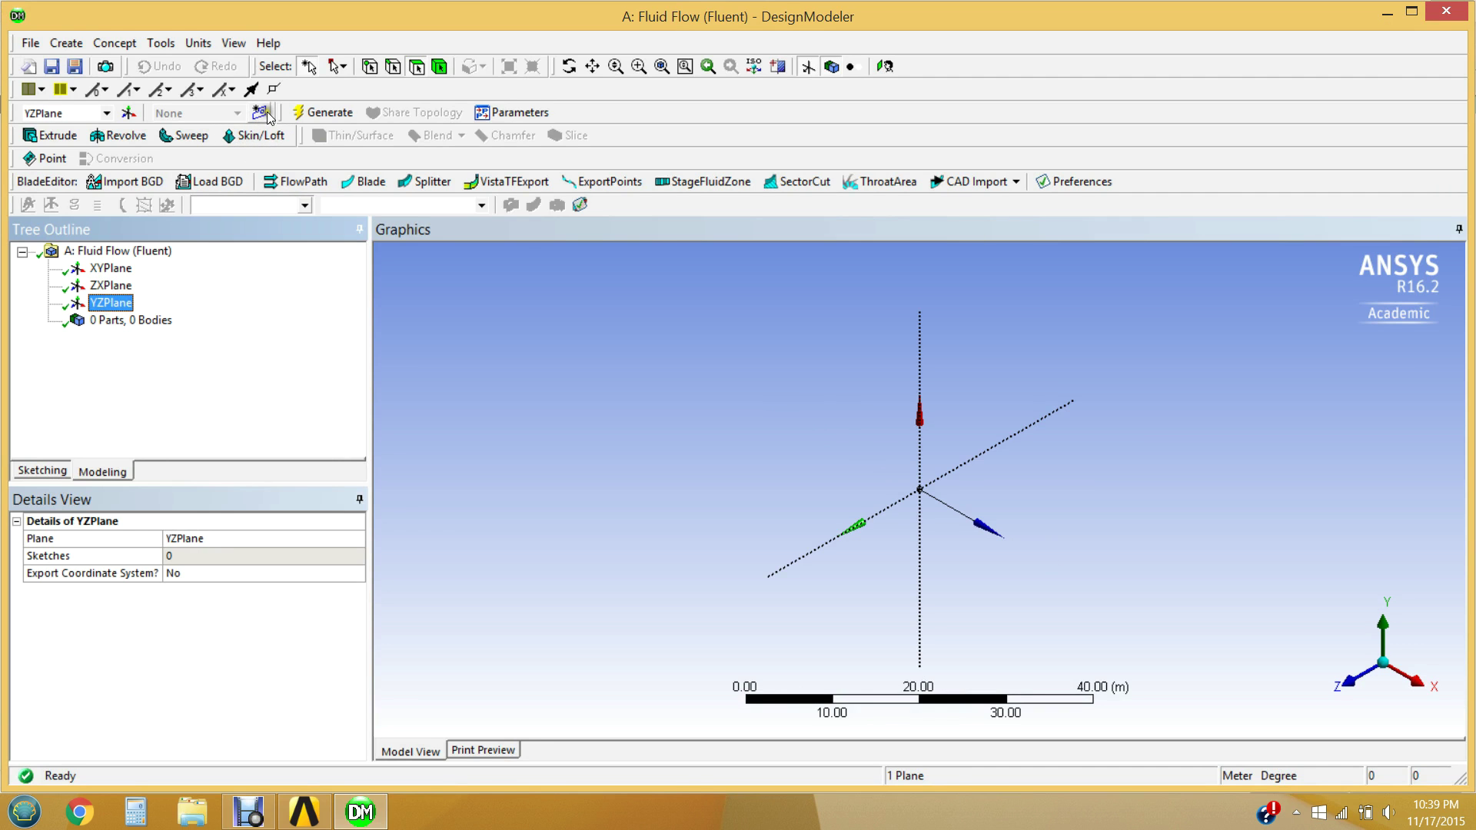
pyautogui.click(110, 269)
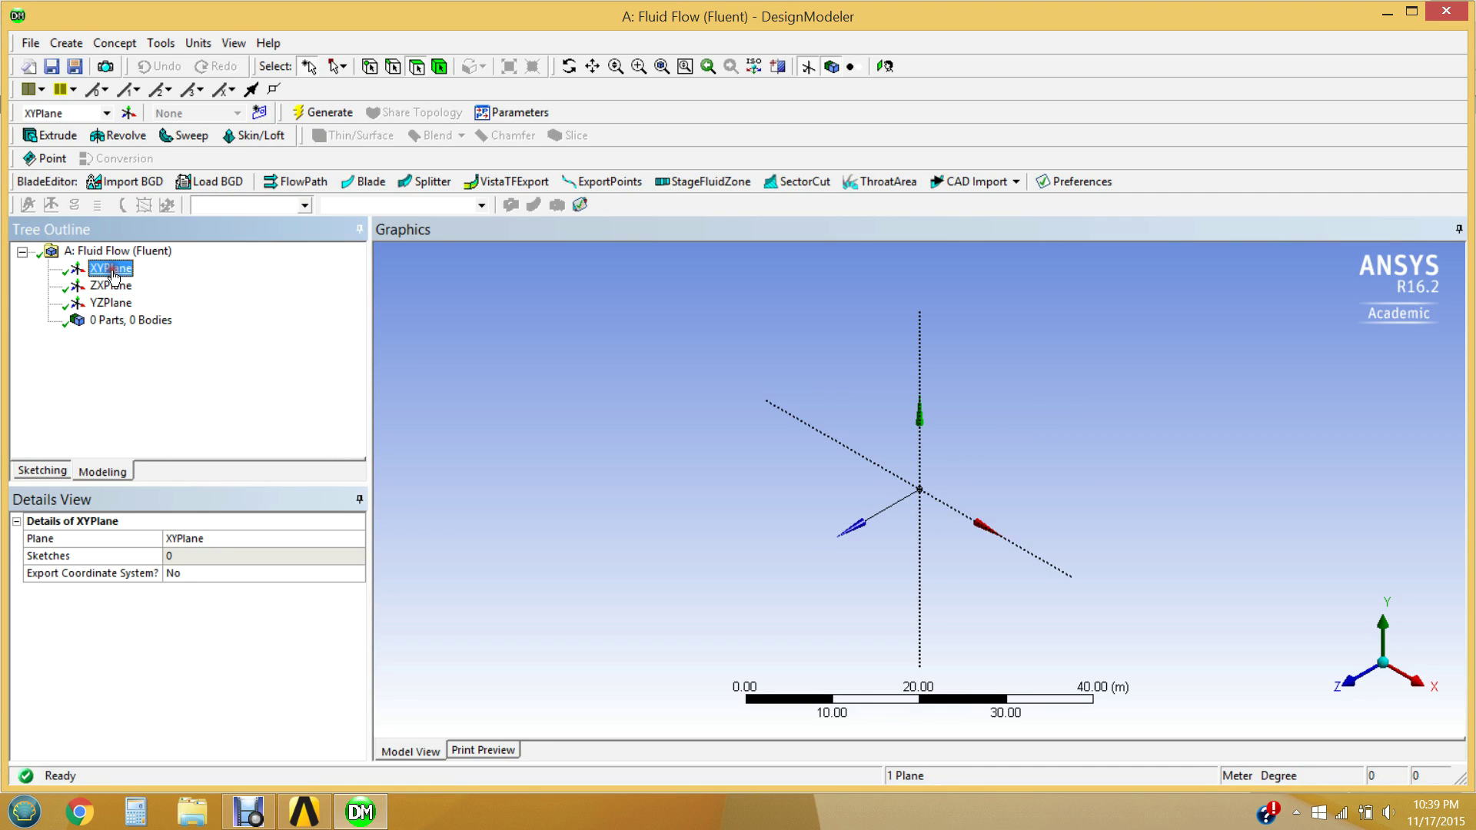
pyautogui.click(259, 114)
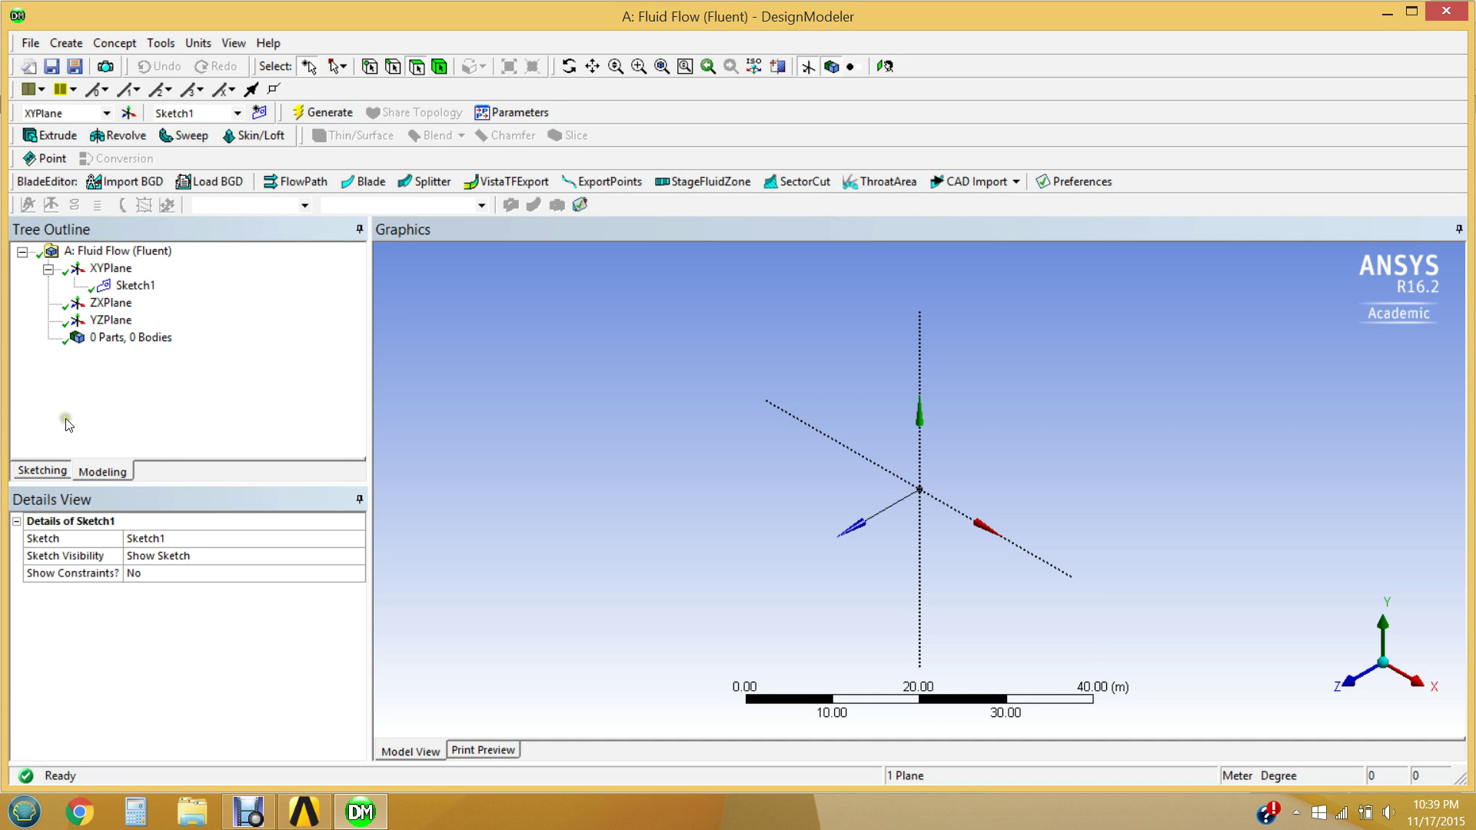
# Step: In Sketch1, draw a large outer circle at the origin and a smaller inner circle near it
pyautogui.click(42, 472)
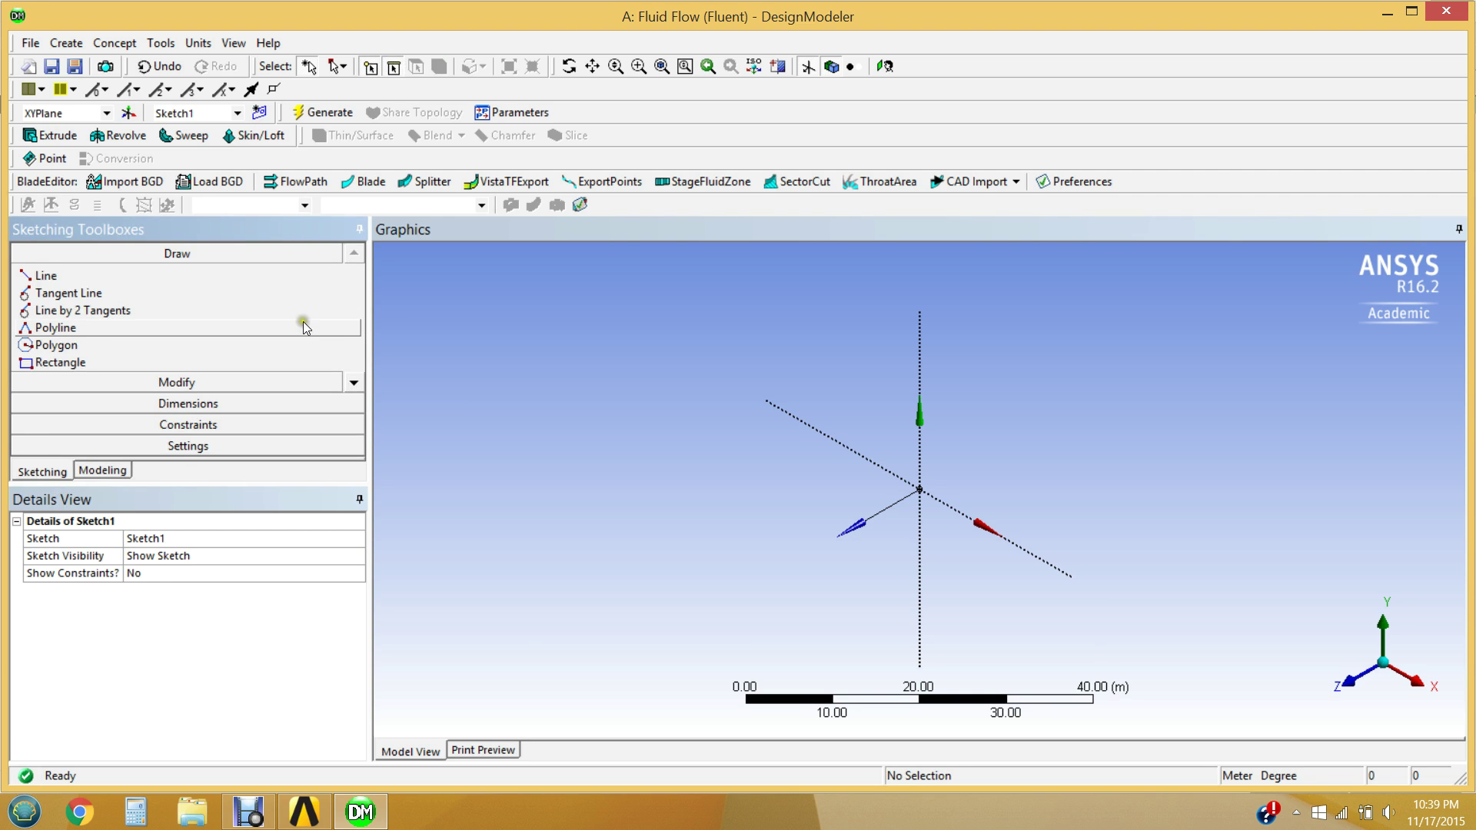
pyautogui.click(355, 384)
pyautogui.click(355, 384)
pyautogui.click(354, 384)
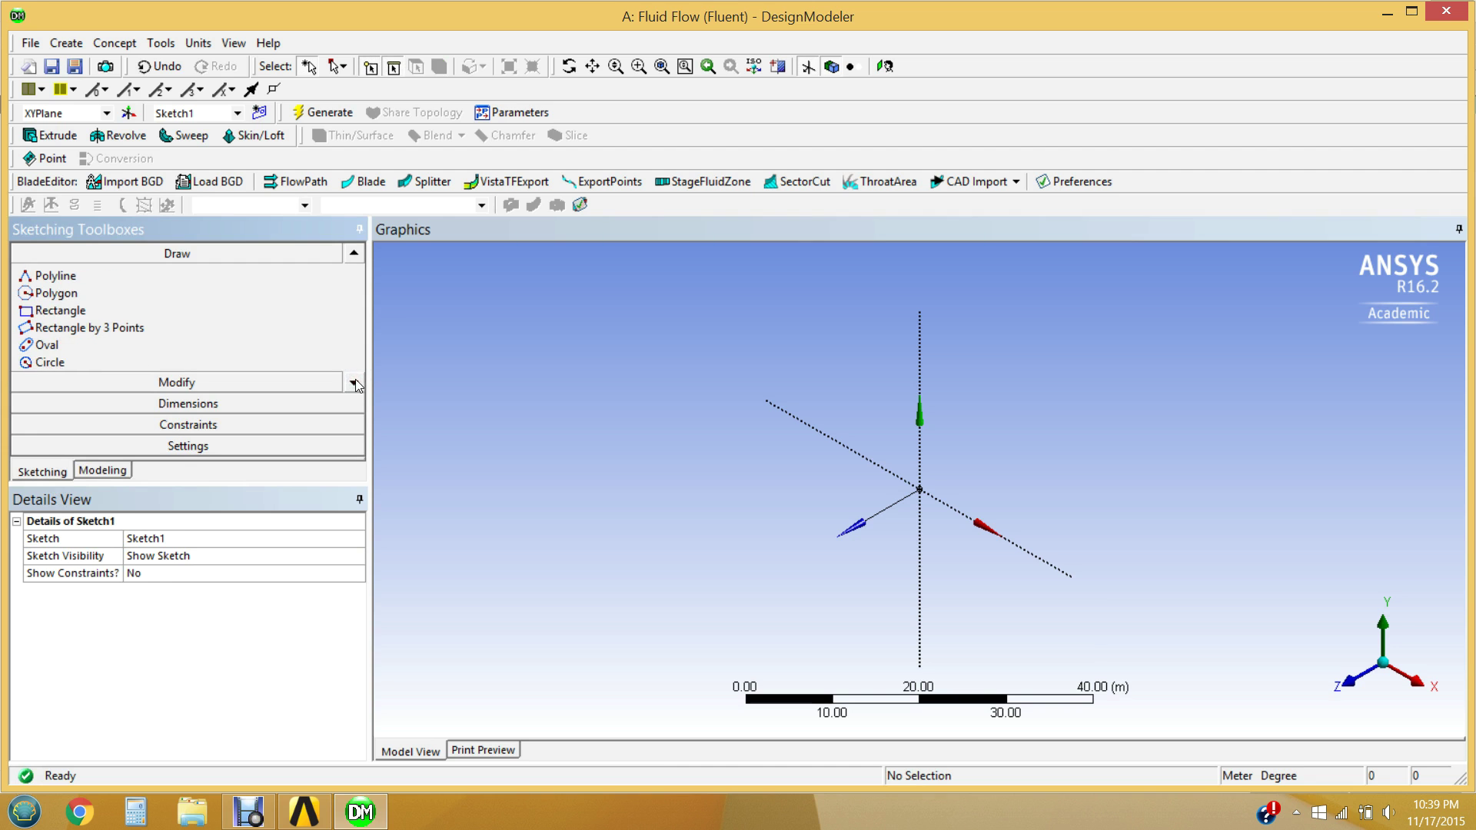
pyautogui.click(48, 363)
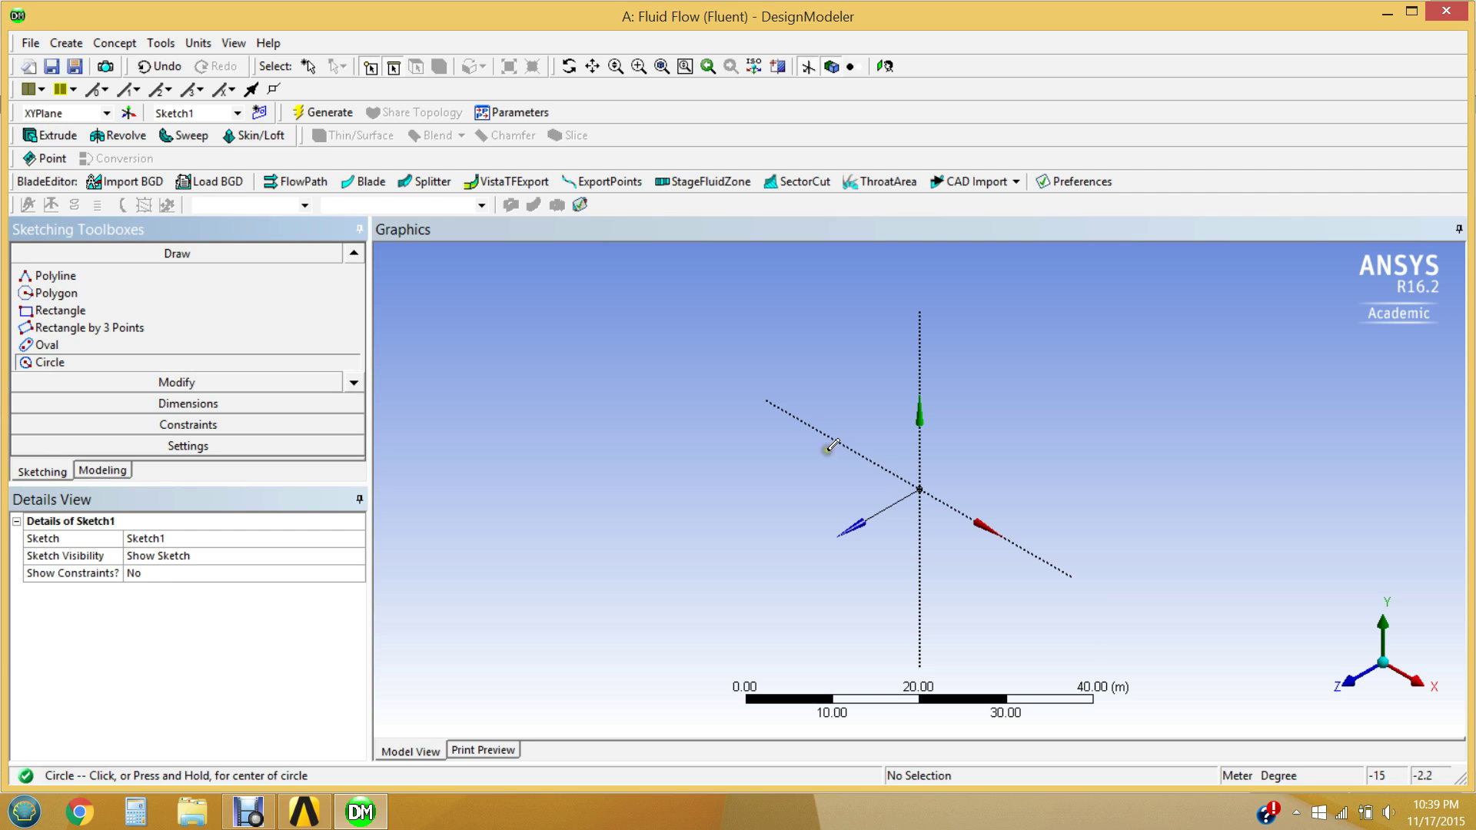
pyautogui.click(916, 490)
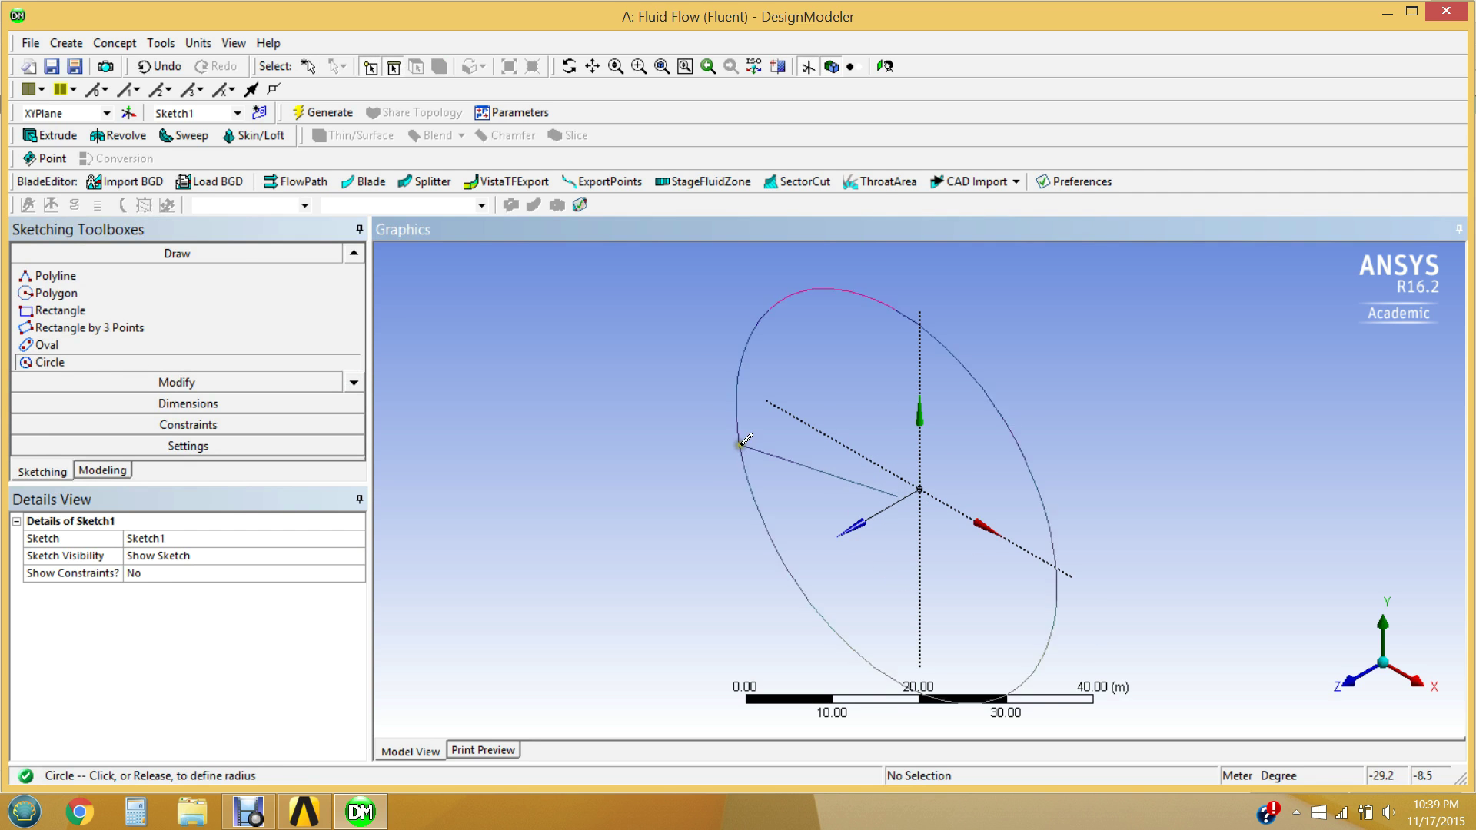
pyautogui.click(729, 440)
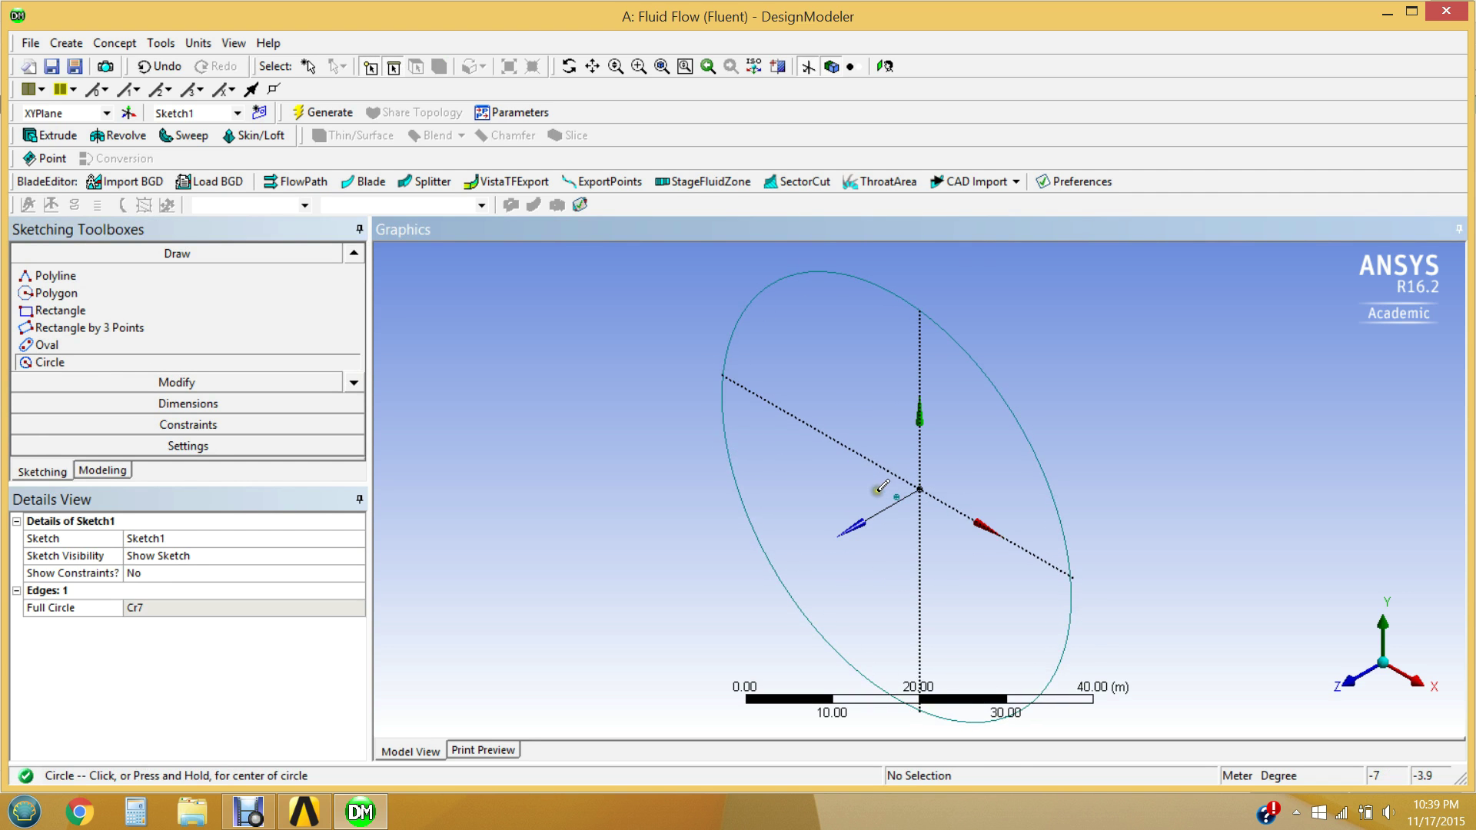
pyautogui.click(876, 489)
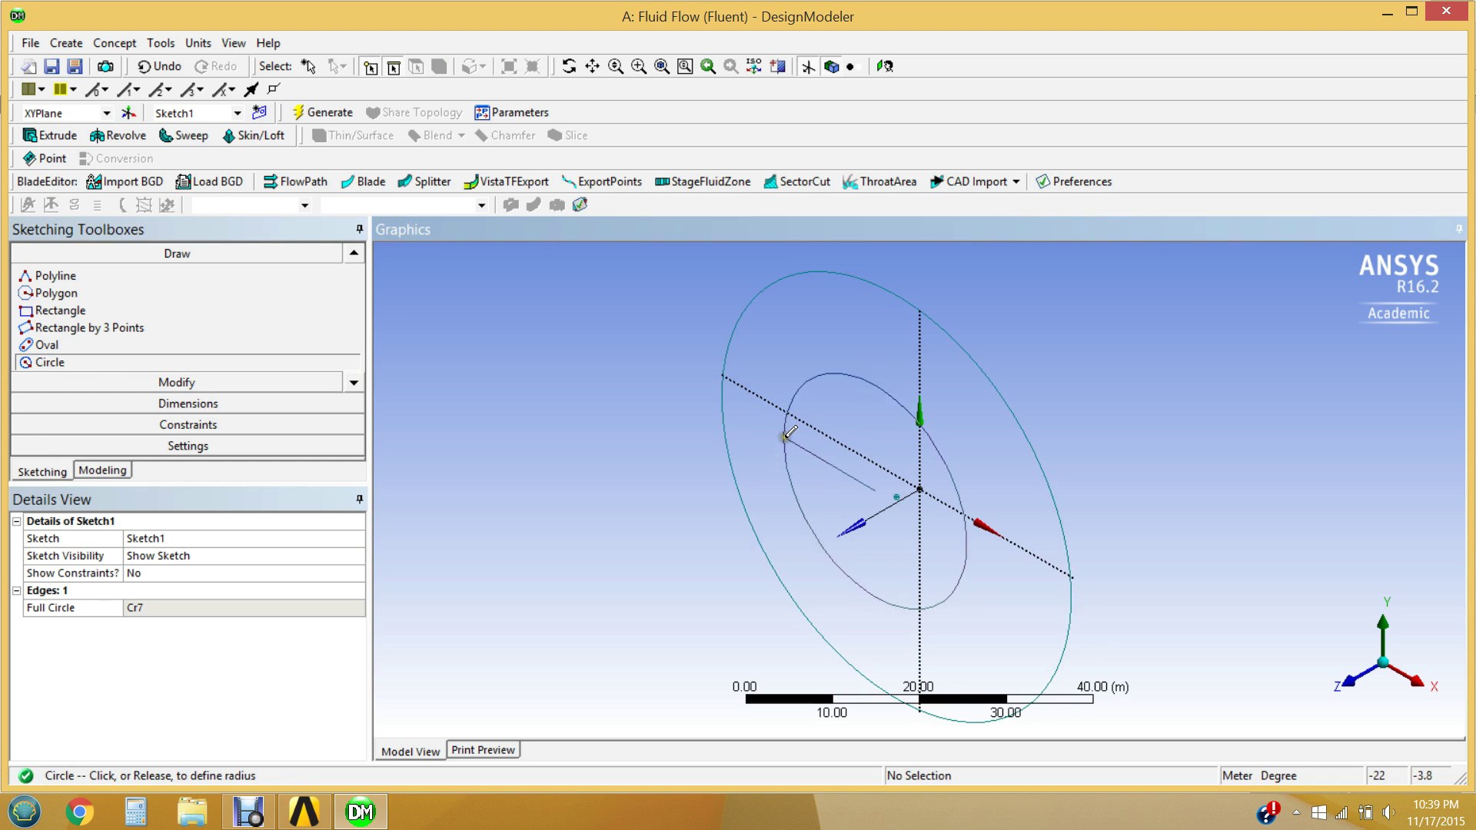
pyautogui.click(785, 434)
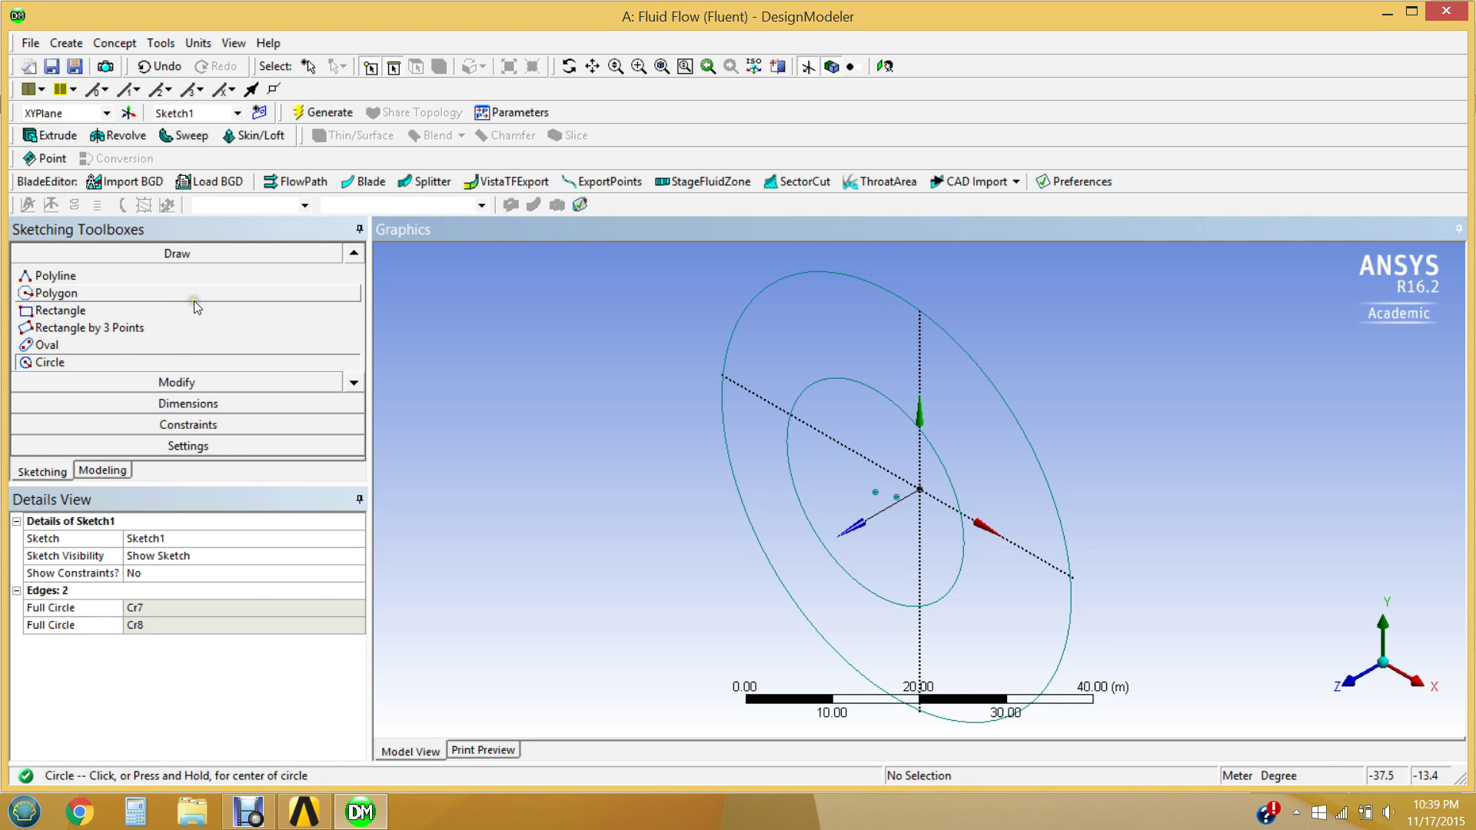
pyautogui.click(196, 383)
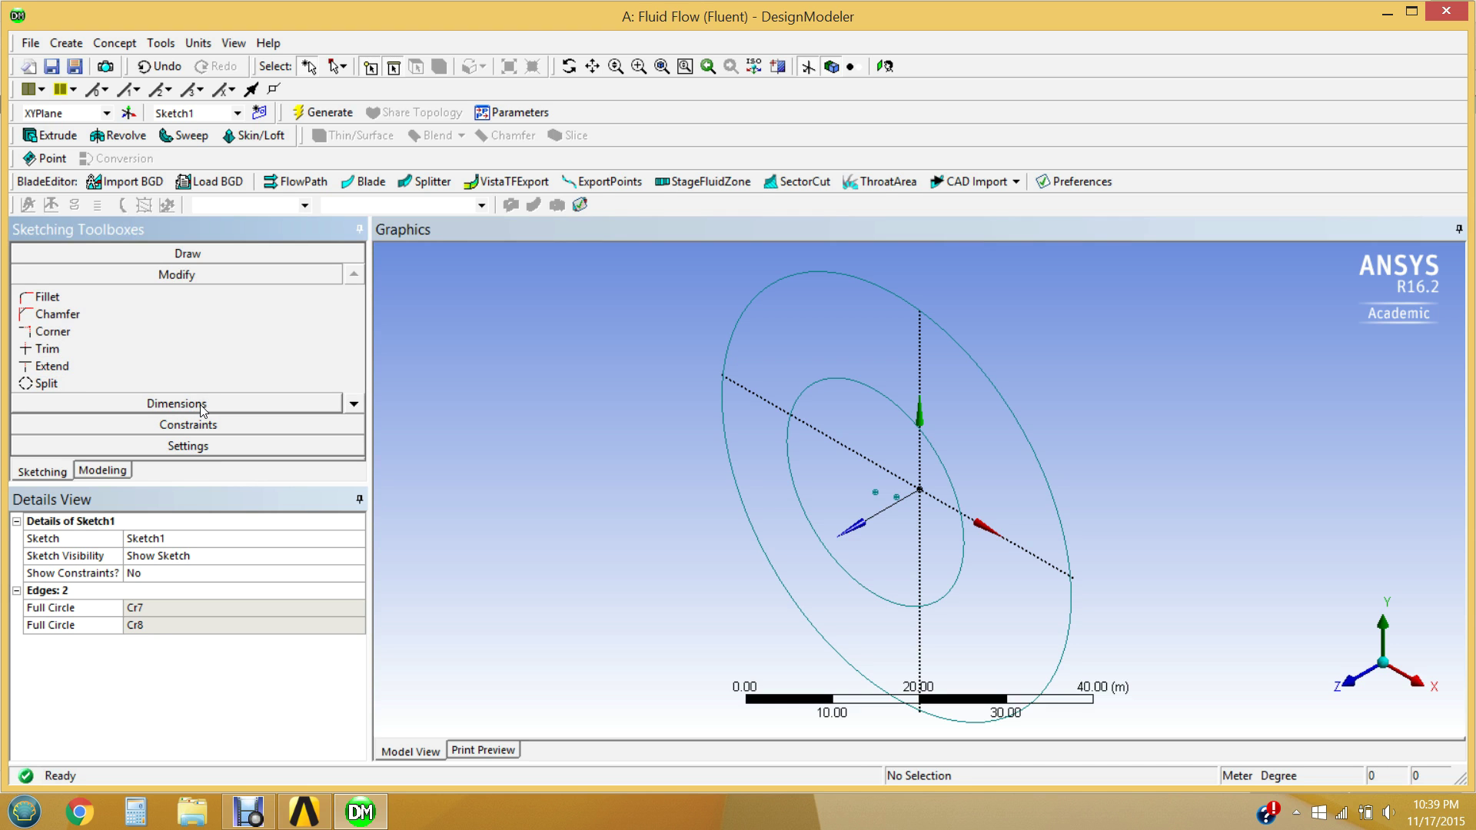
# Step: Apply Concentric constraints so both circles share one centre locked to the sketch origin
pyautogui.click(197, 425)
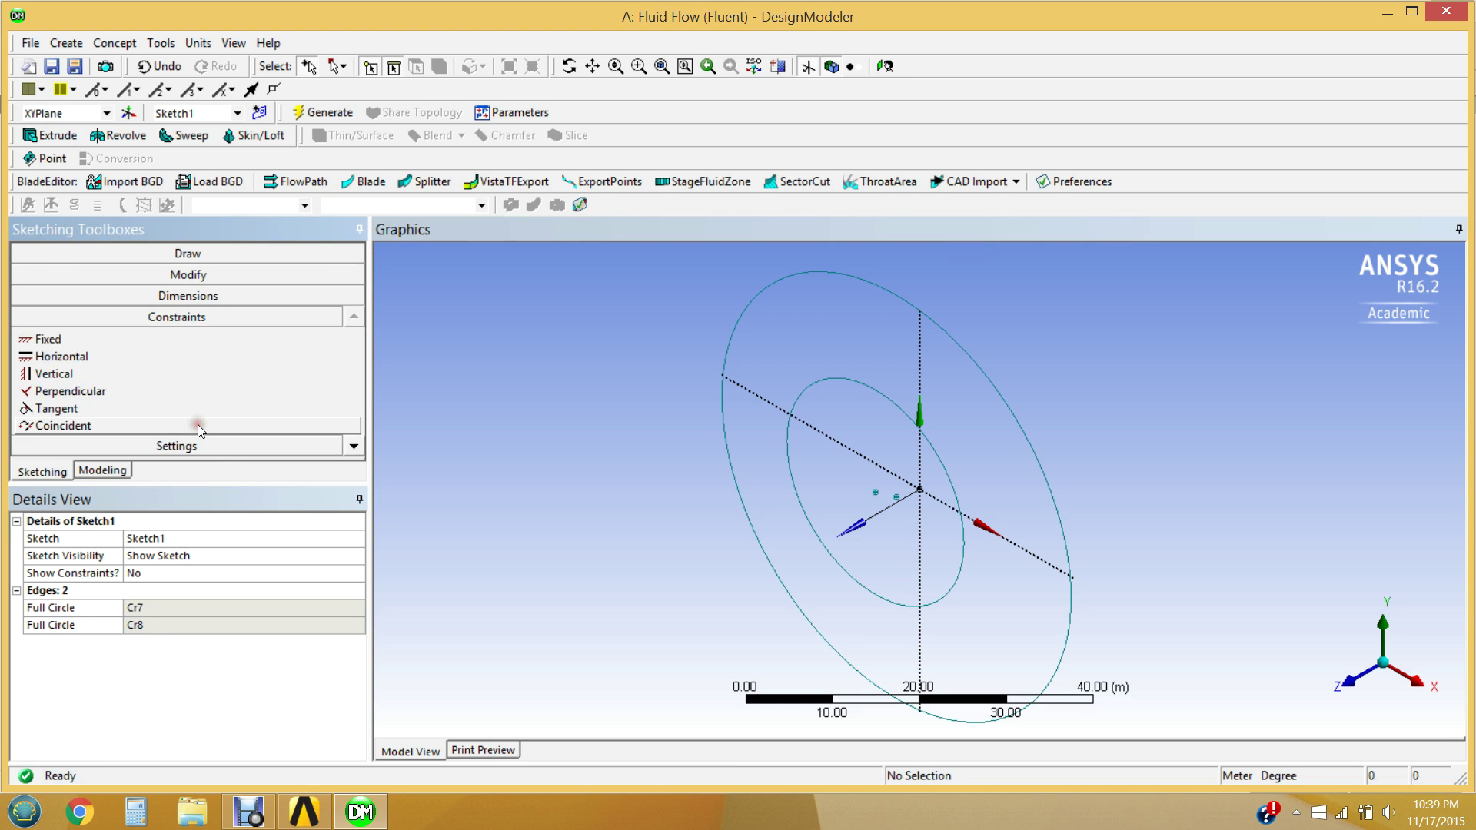
pyautogui.click(322, 446)
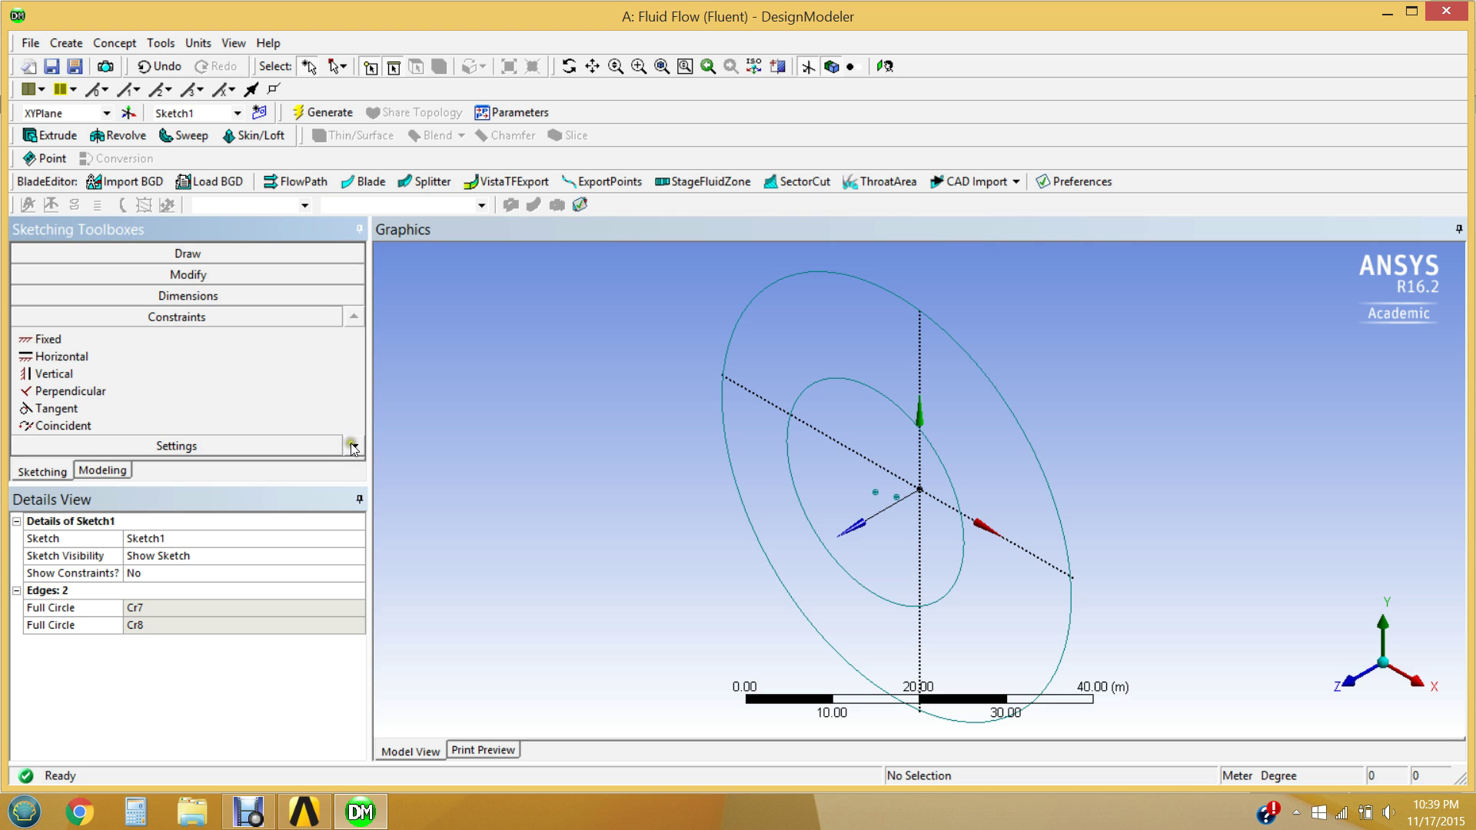
pyautogui.click(353, 446)
pyautogui.click(354, 445)
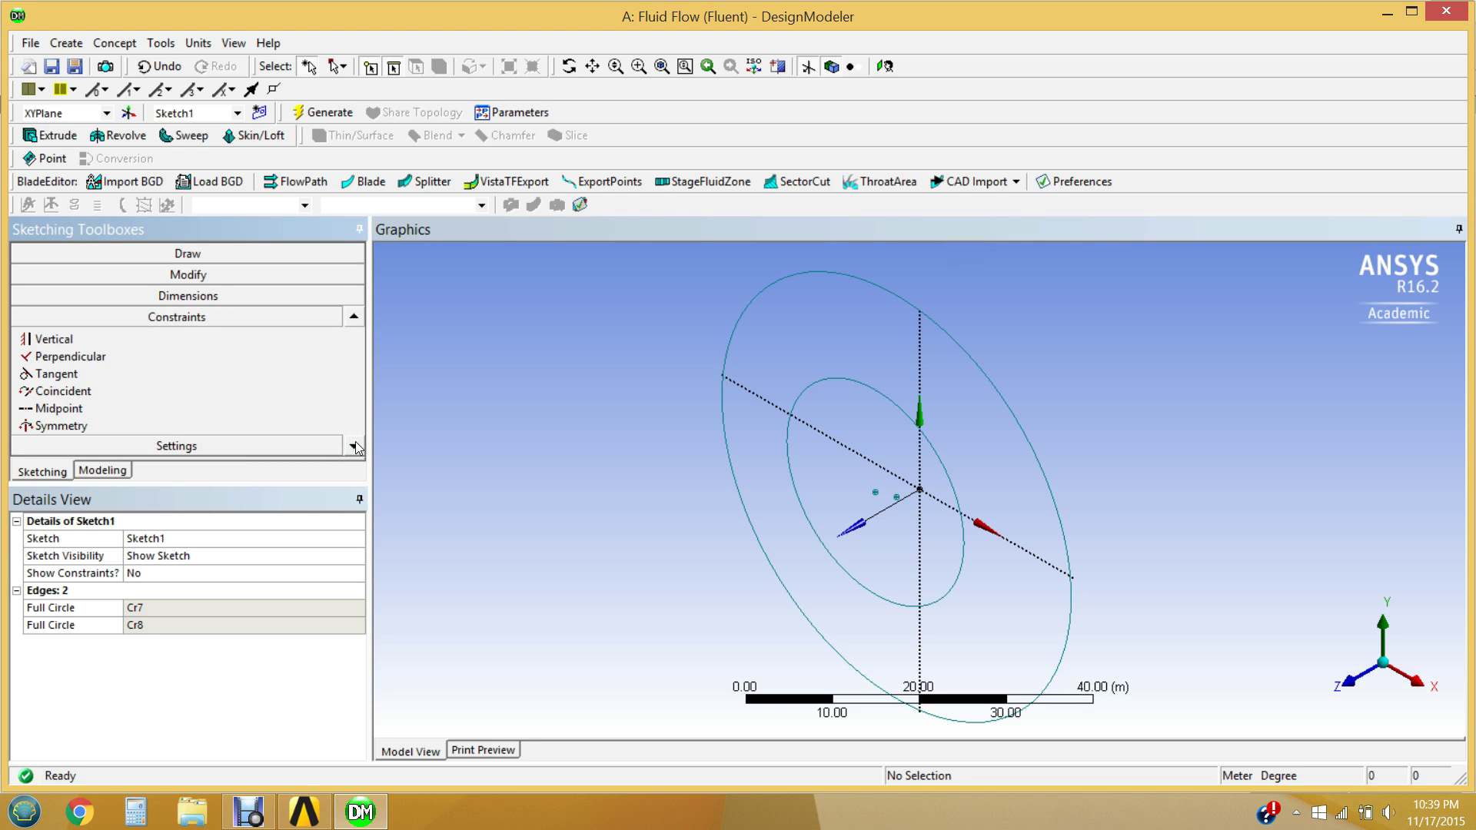
pyautogui.click(354, 445)
pyautogui.click(354, 446)
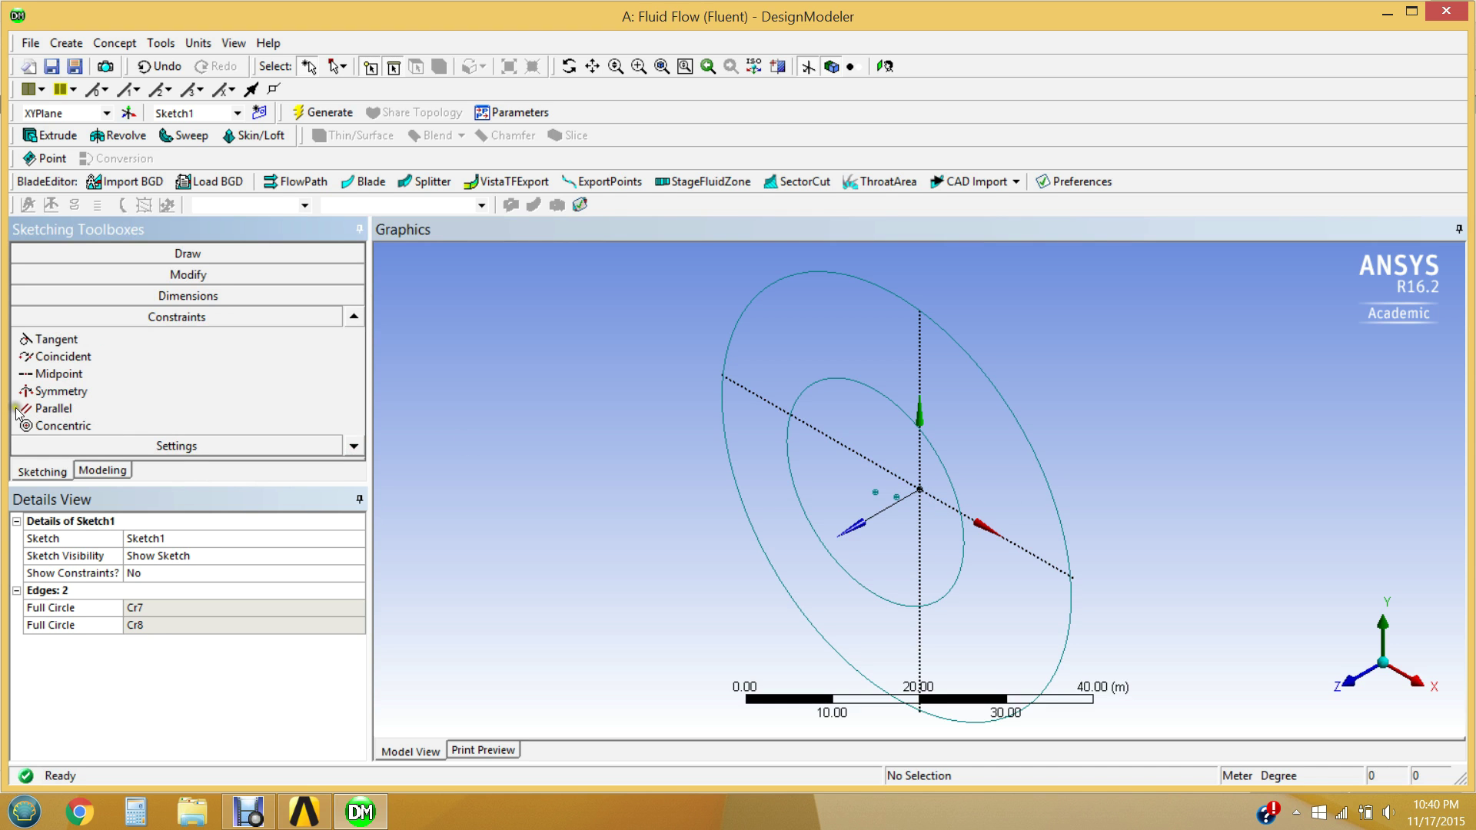
pyautogui.click(46, 426)
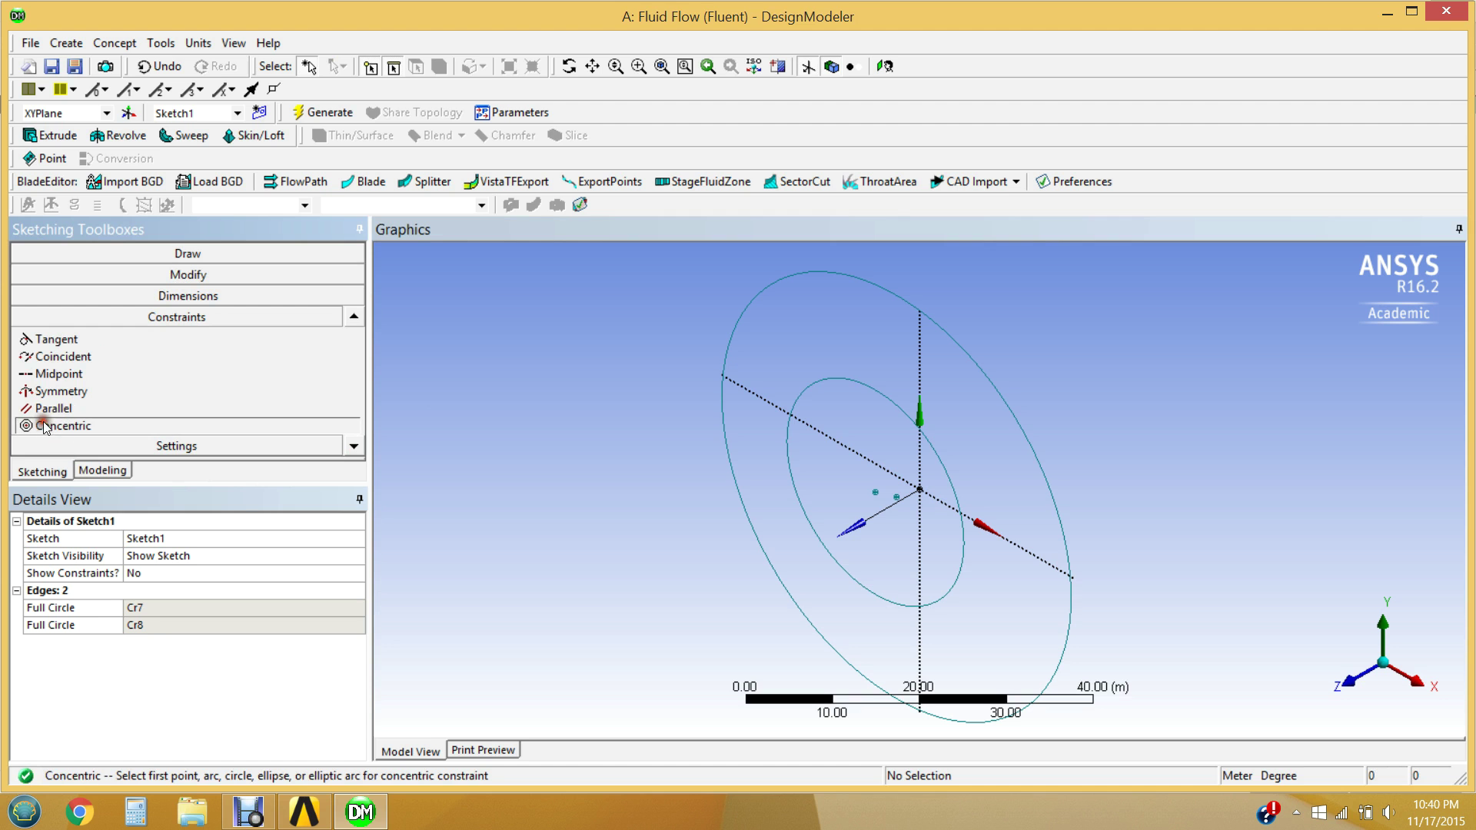
pyautogui.click(897, 498)
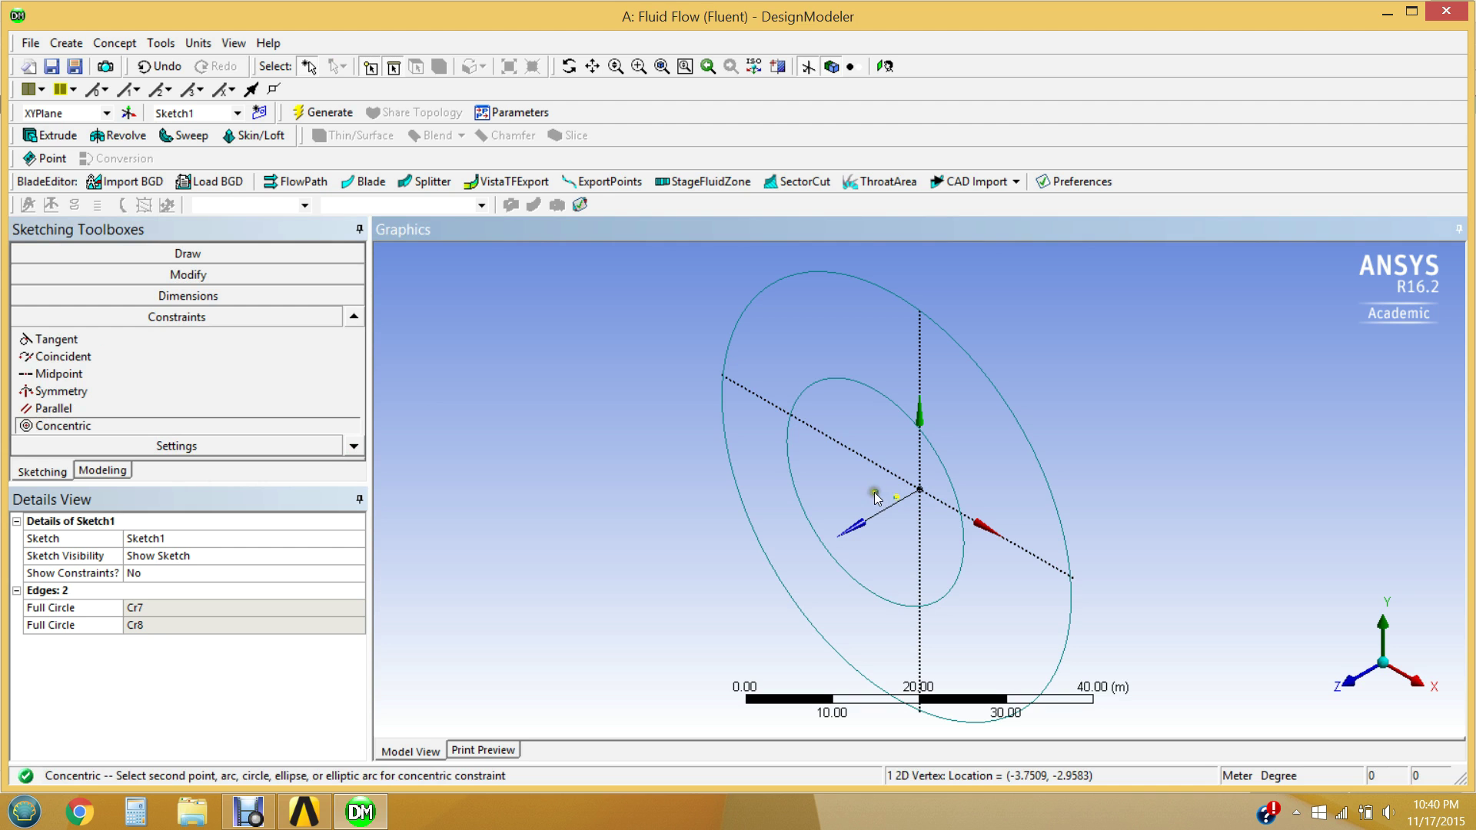
pyautogui.click(875, 493)
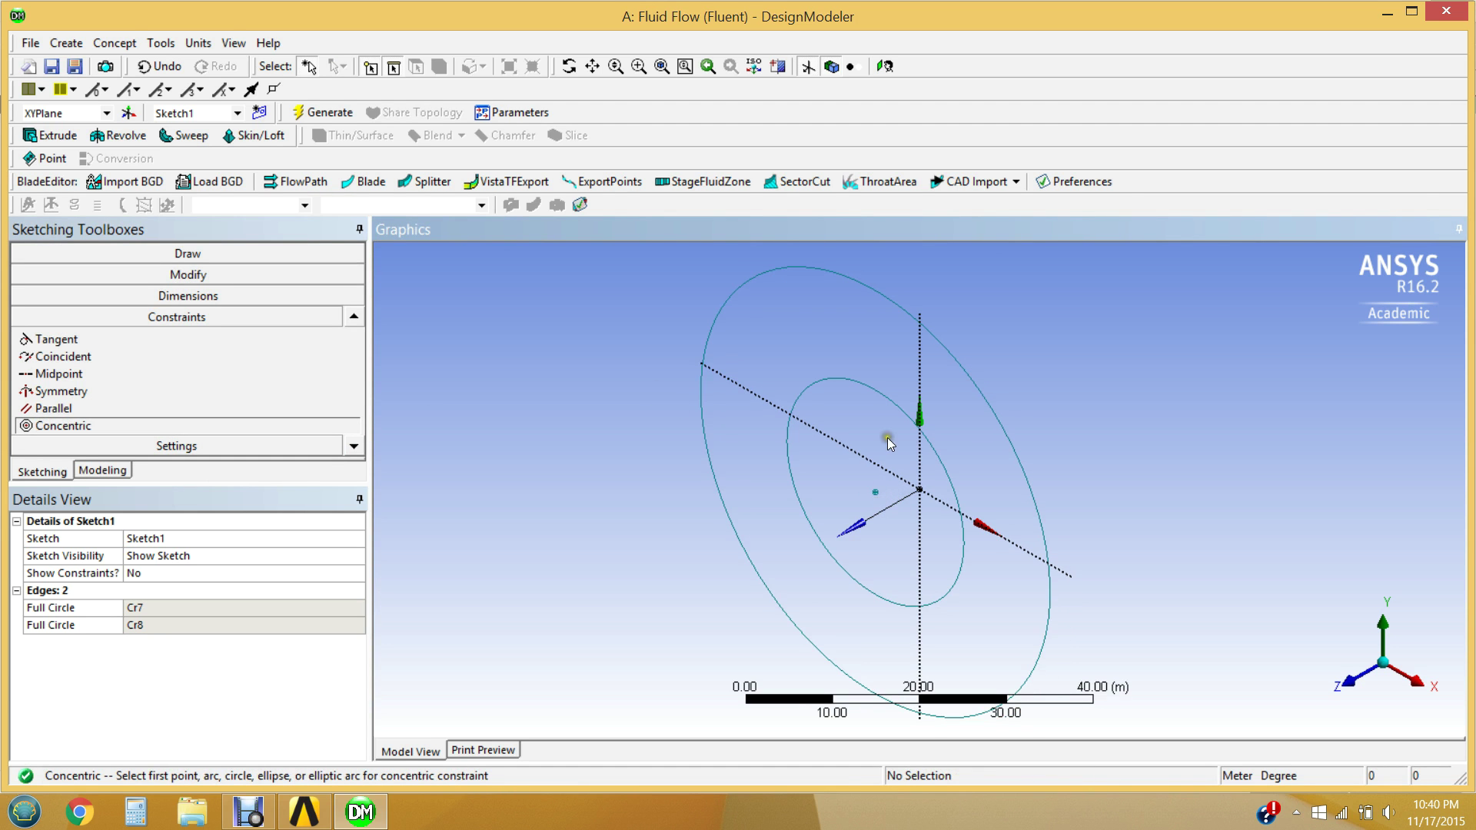
pyautogui.click(877, 495)
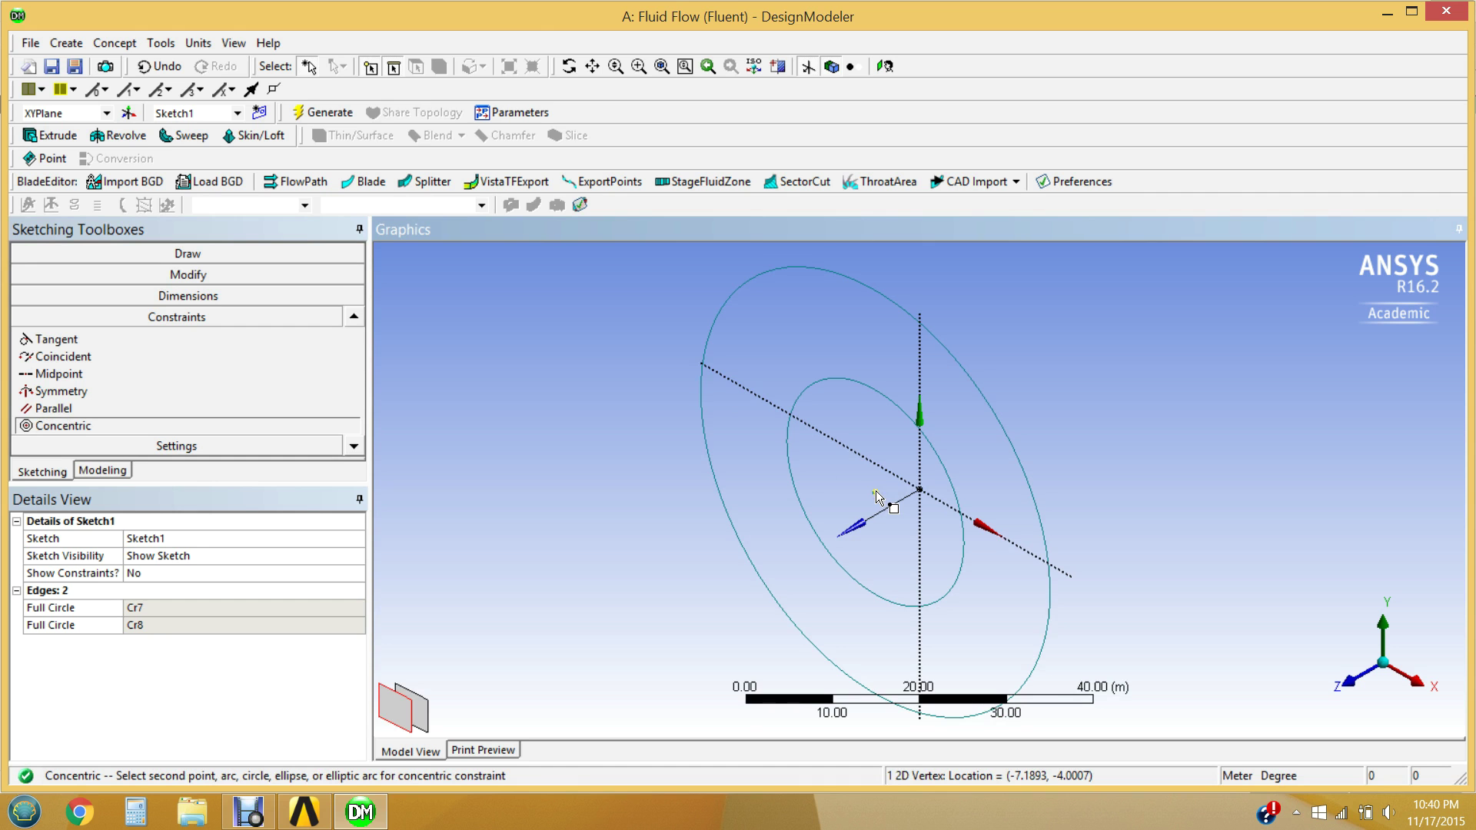
pyautogui.click(920, 491)
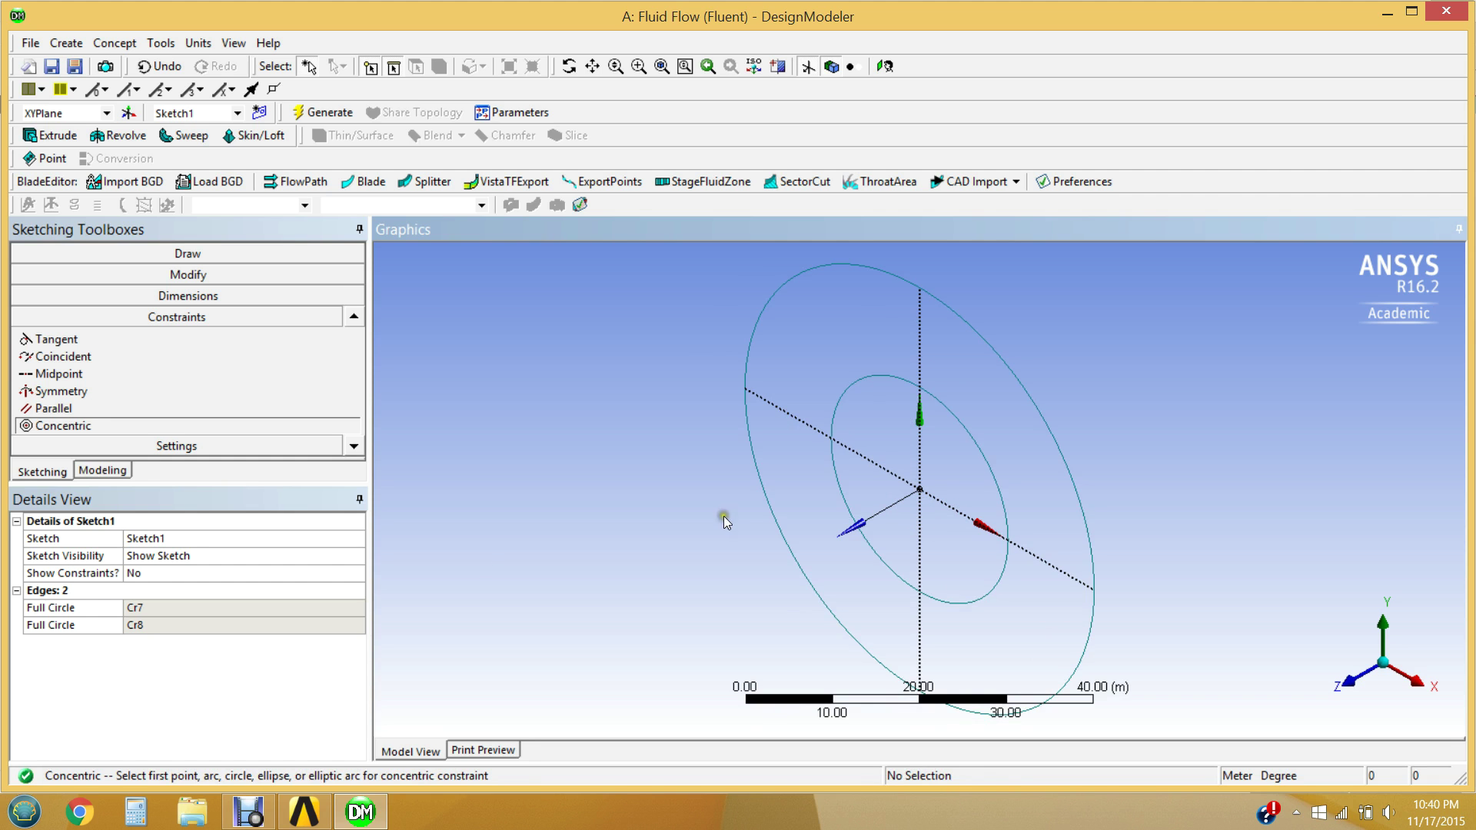
# Step: Add radius dimensions R1 on the outer circle and R2 on the inner circle
pyautogui.click(164, 298)
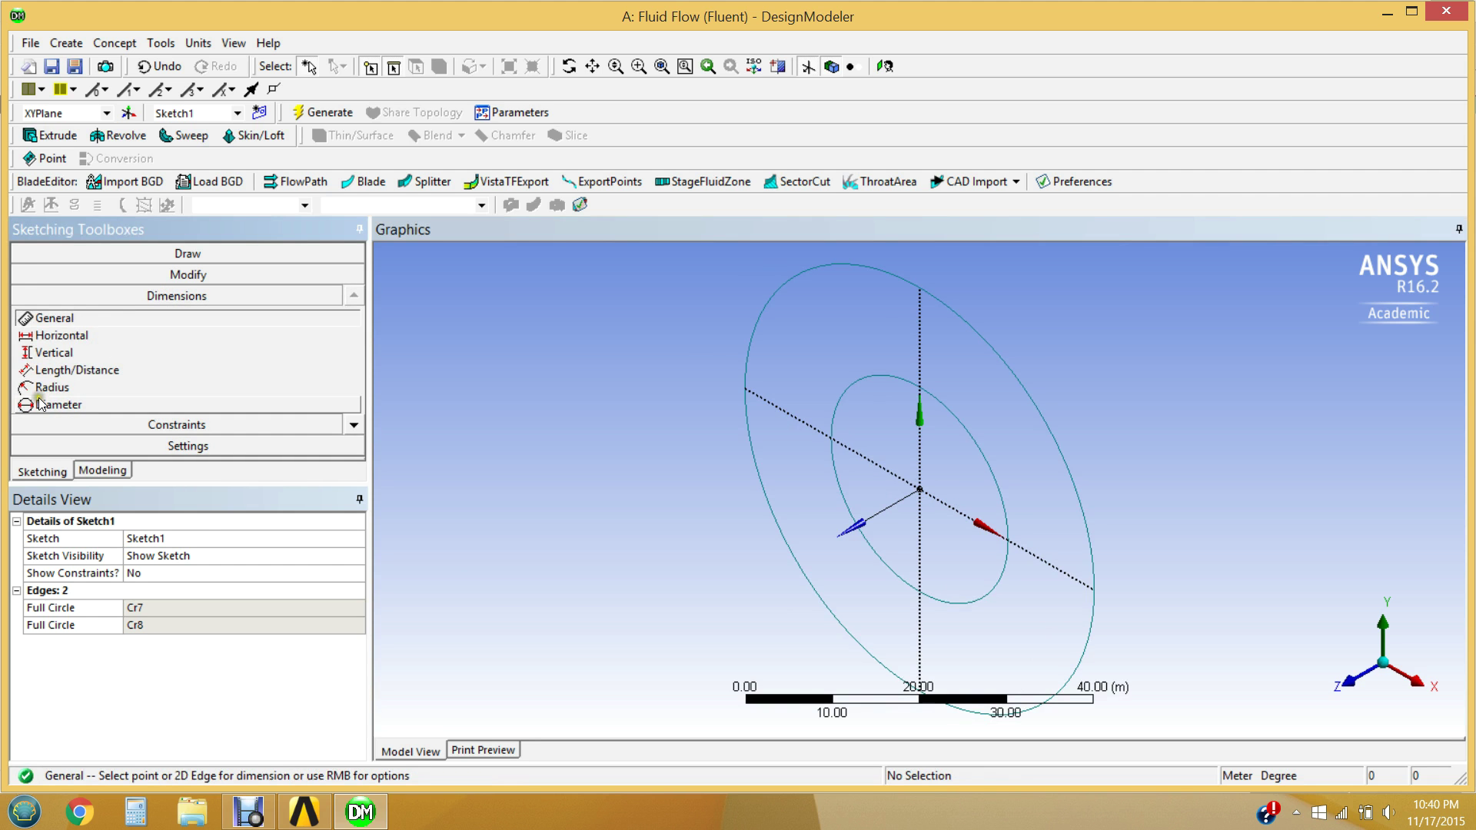
pyautogui.click(47, 389)
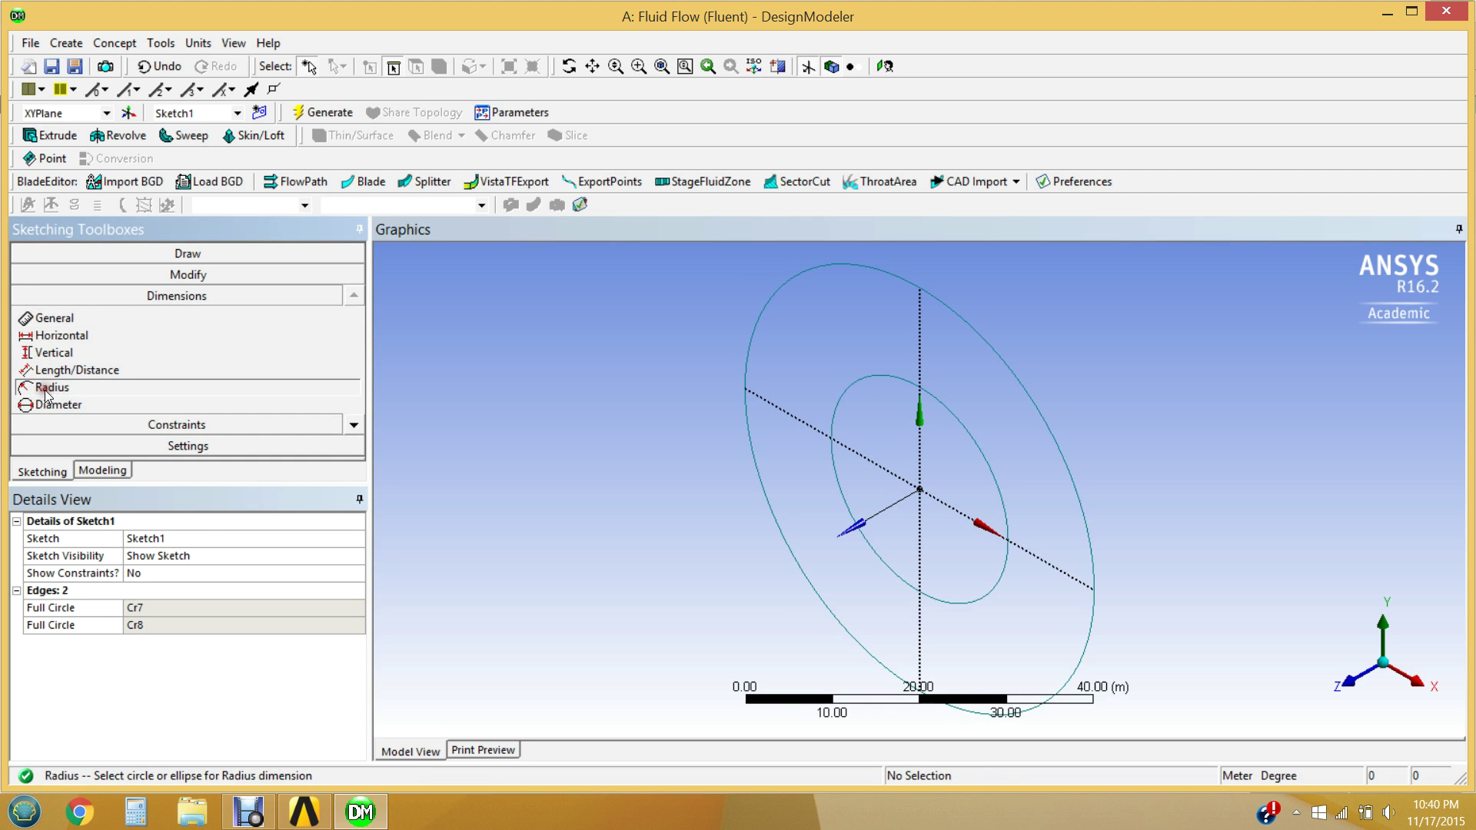
pyautogui.click(754, 340)
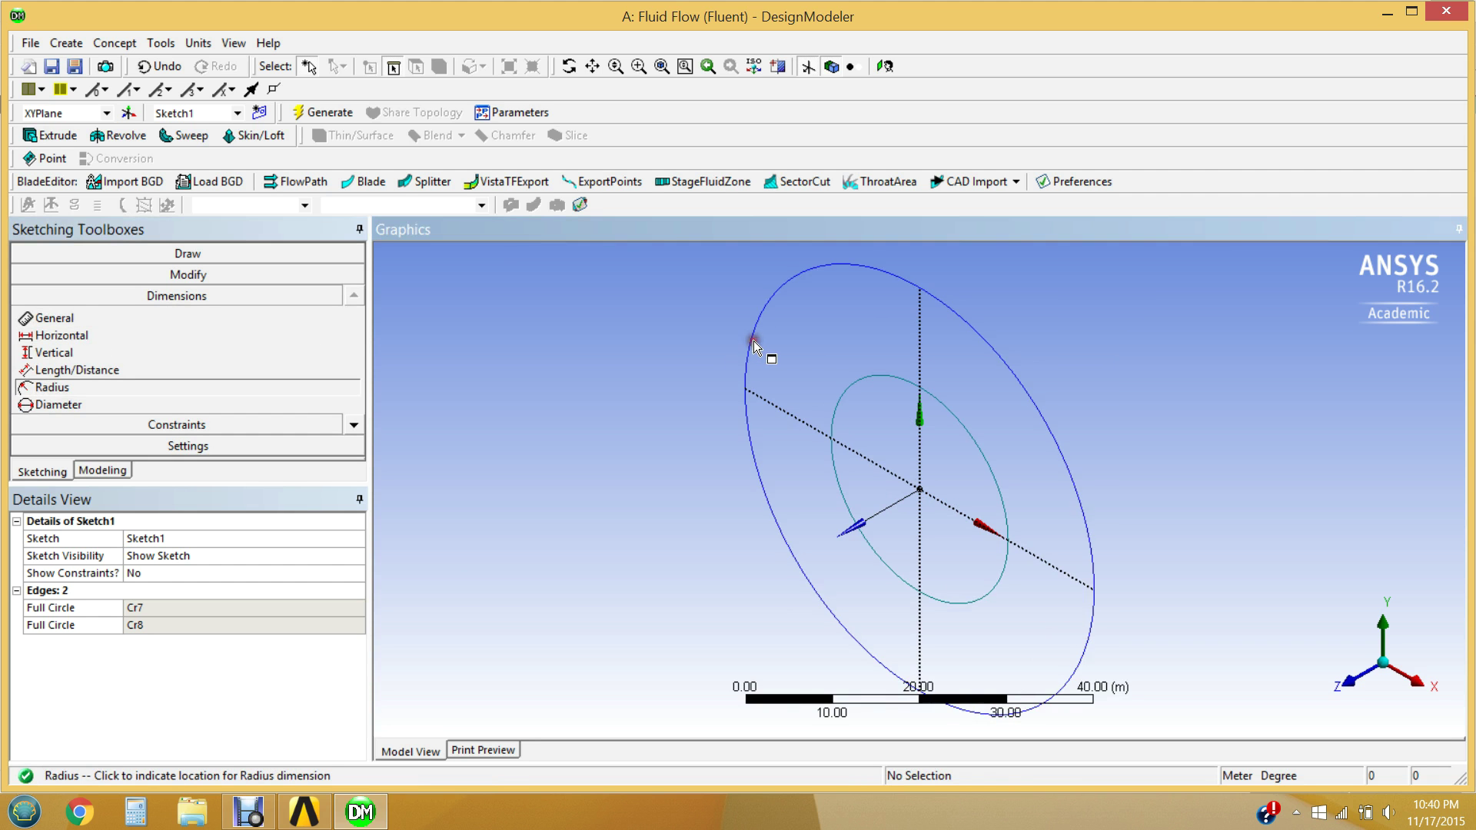
pyautogui.click(807, 366)
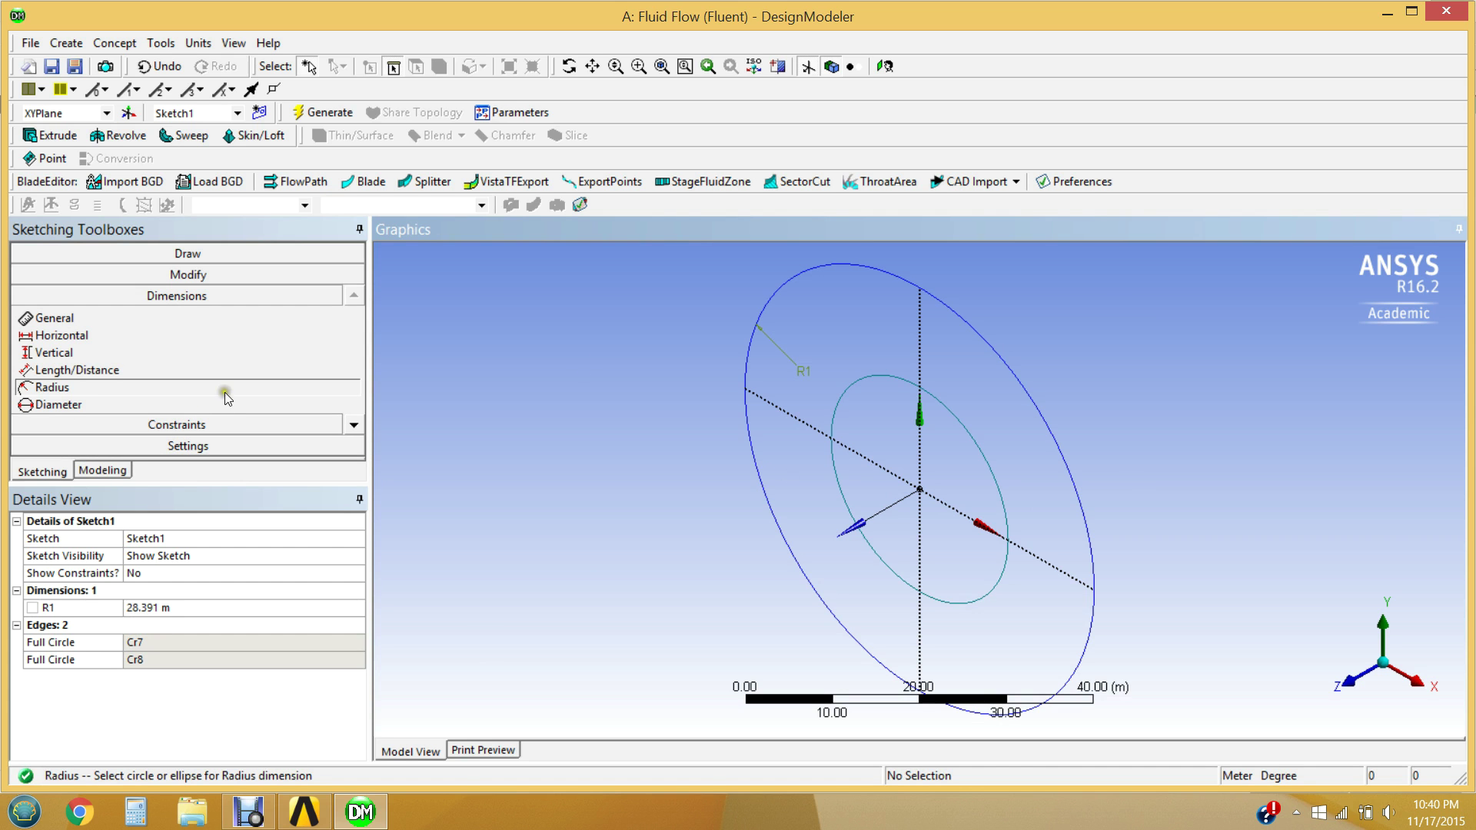
pyautogui.click(854, 382)
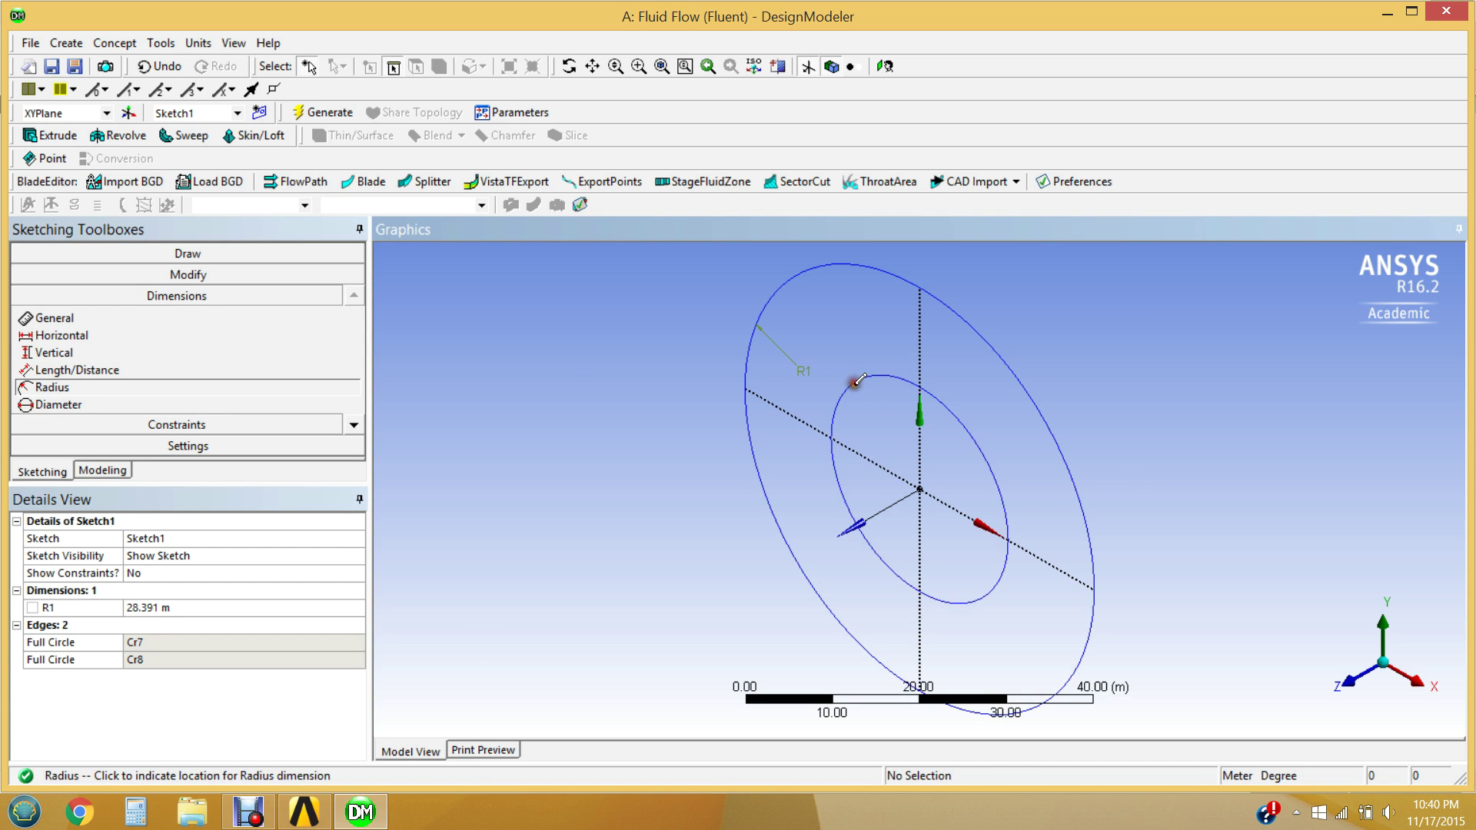
pyautogui.click(897, 434)
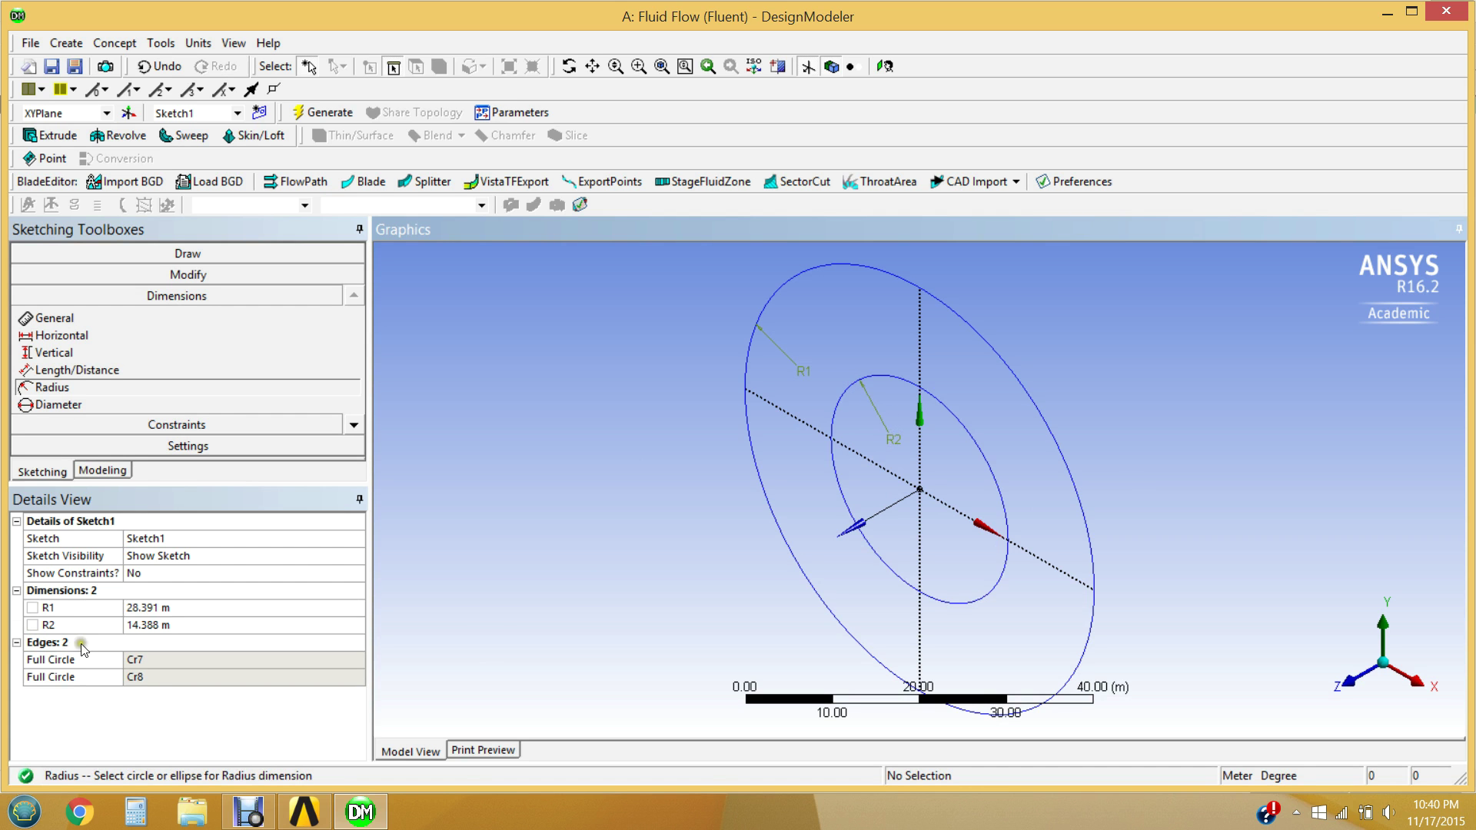
pyautogui.click(147, 608)
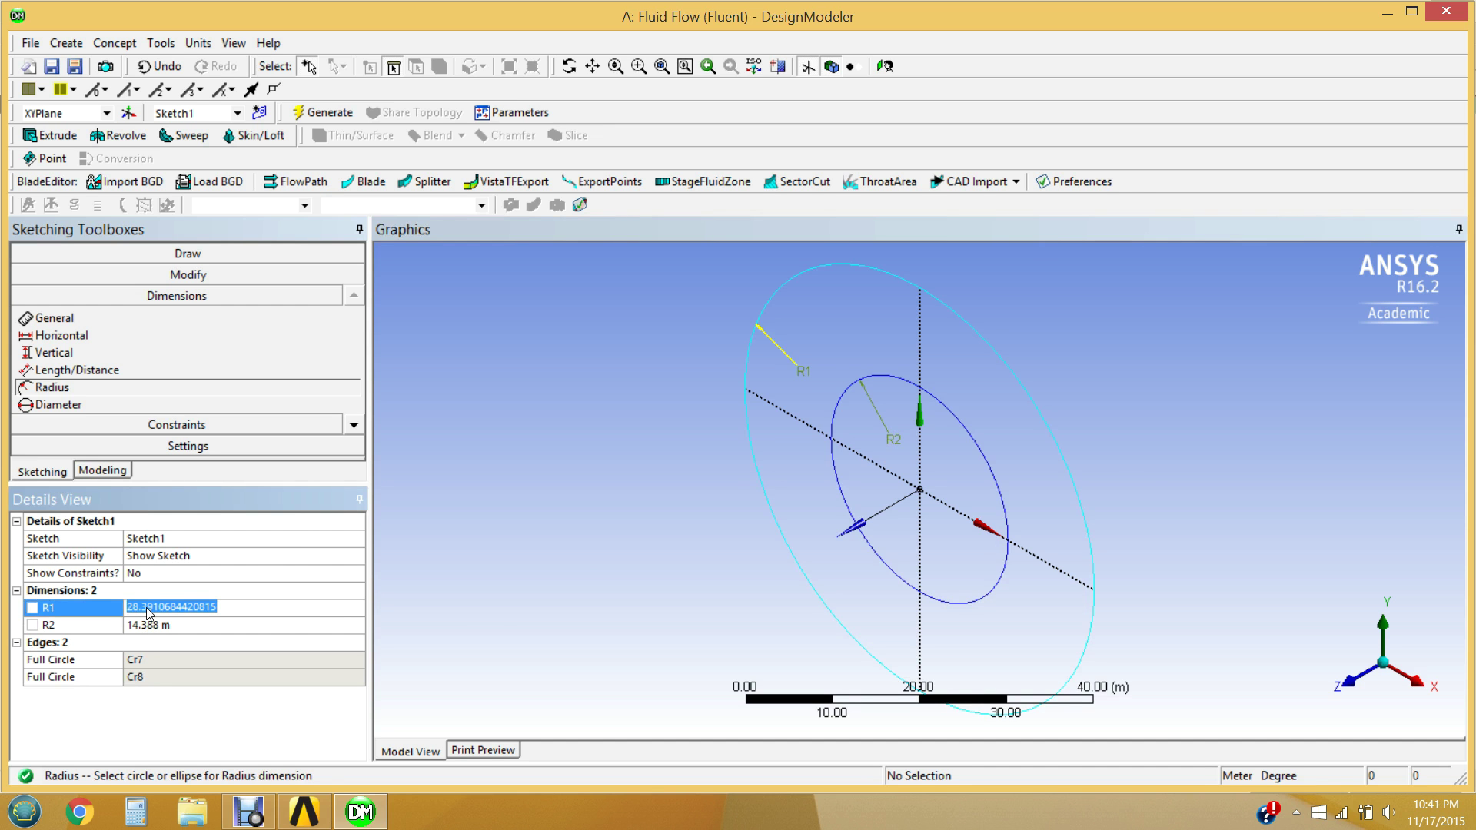
# Step: Set R1 to 0.12 m and R2 to 0.07 m in Details View
pyautogui.write('0.12')
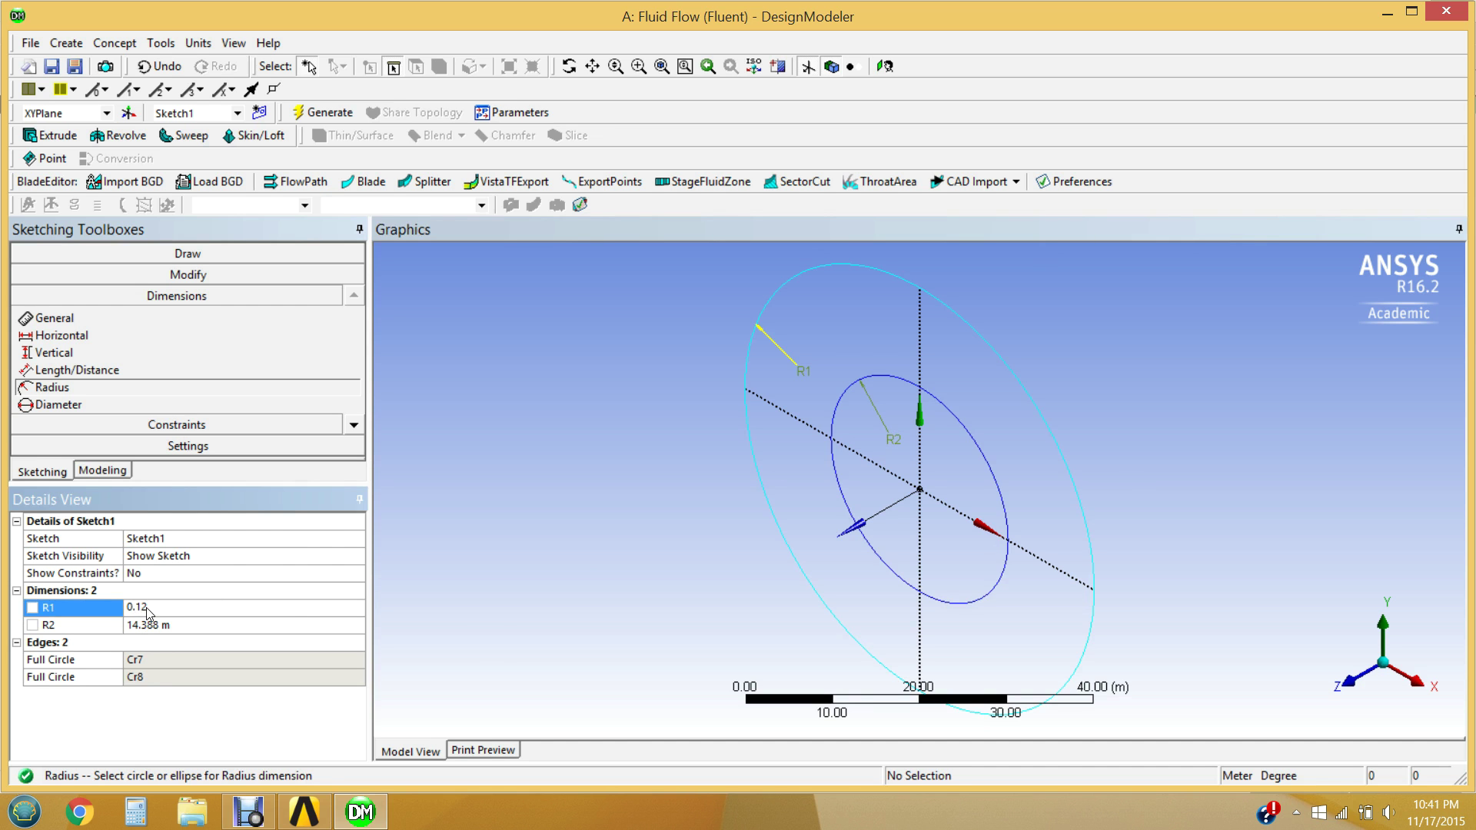
pyautogui.press('Return')
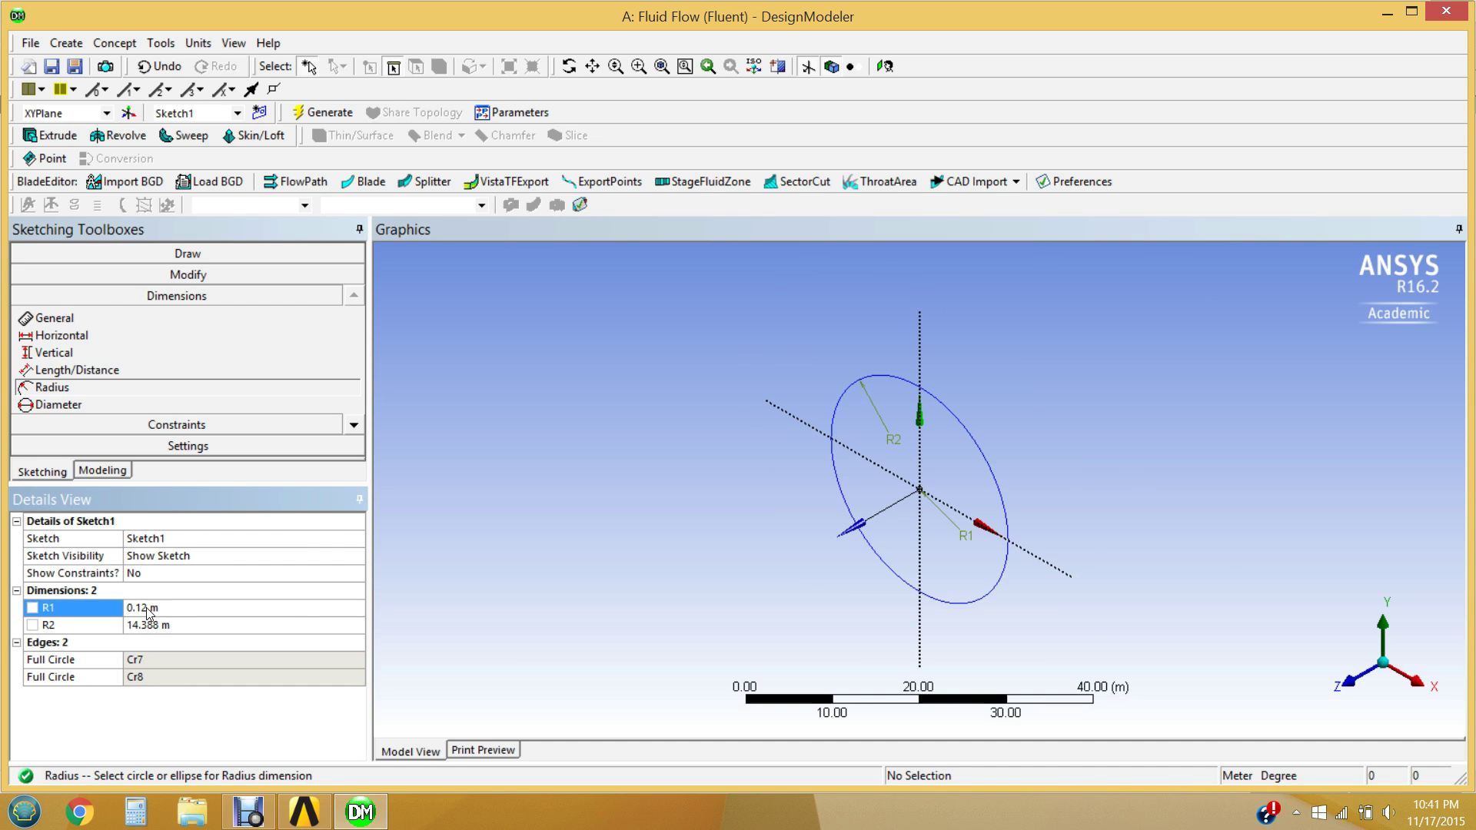
pyautogui.click(160, 663)
pyautogui.click(149, 630)
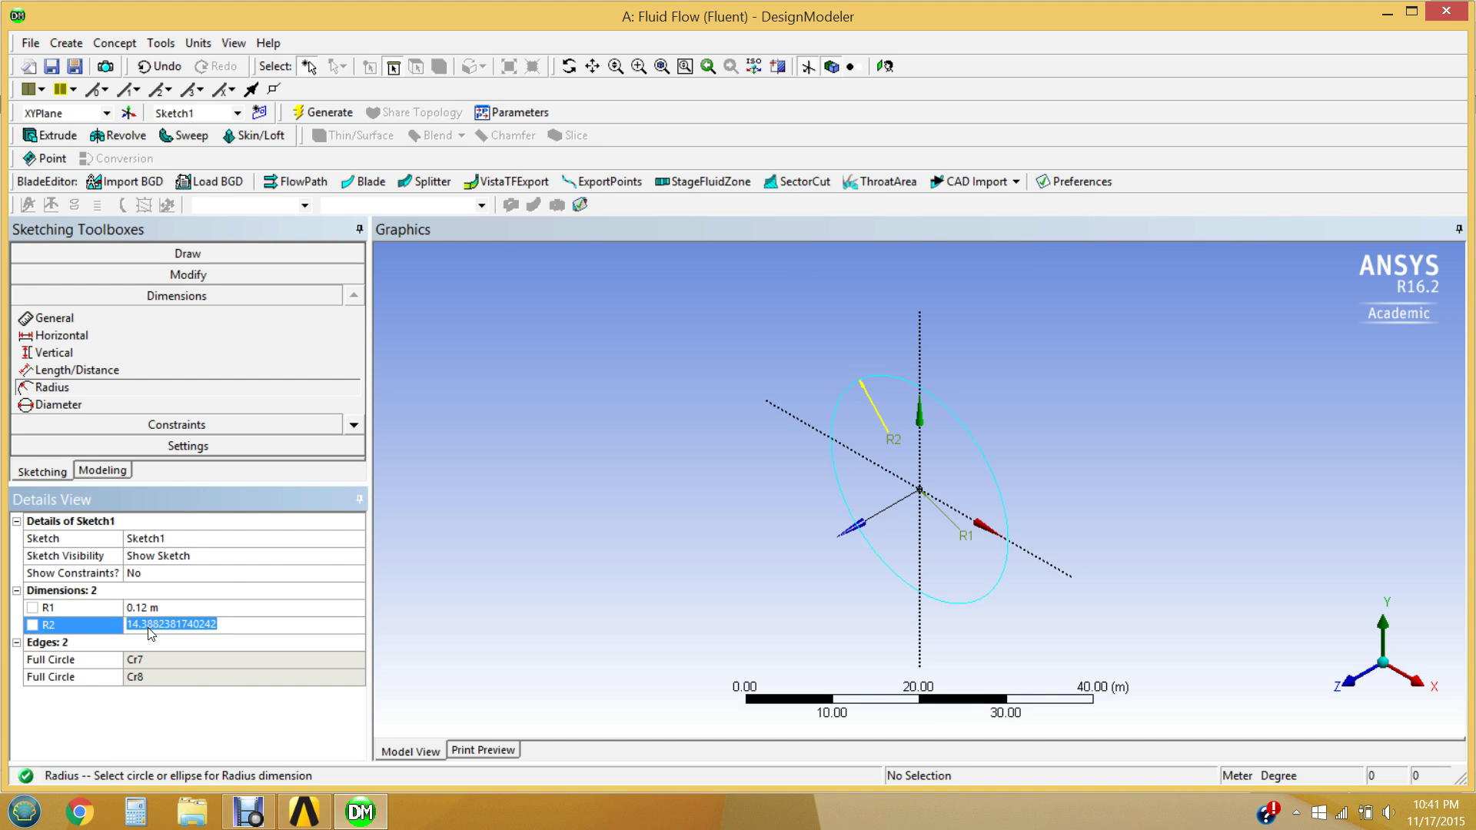
pyautogui.write('0.07')
pyautogui.press('Return')
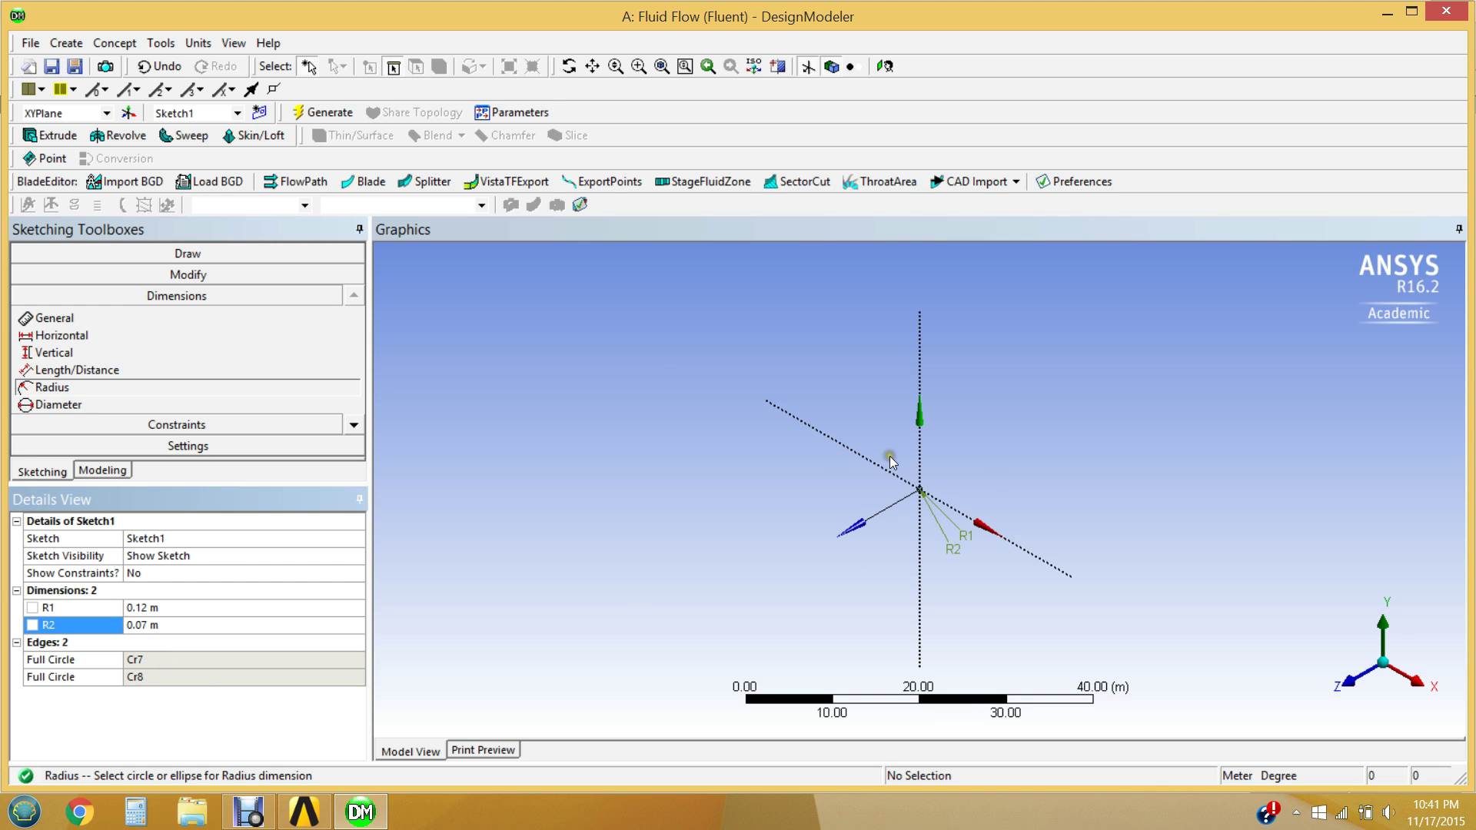
# Step: Zoom to fit and box-zoom onto the circles, then regenerate the model
pyautogui.click(662, 67)
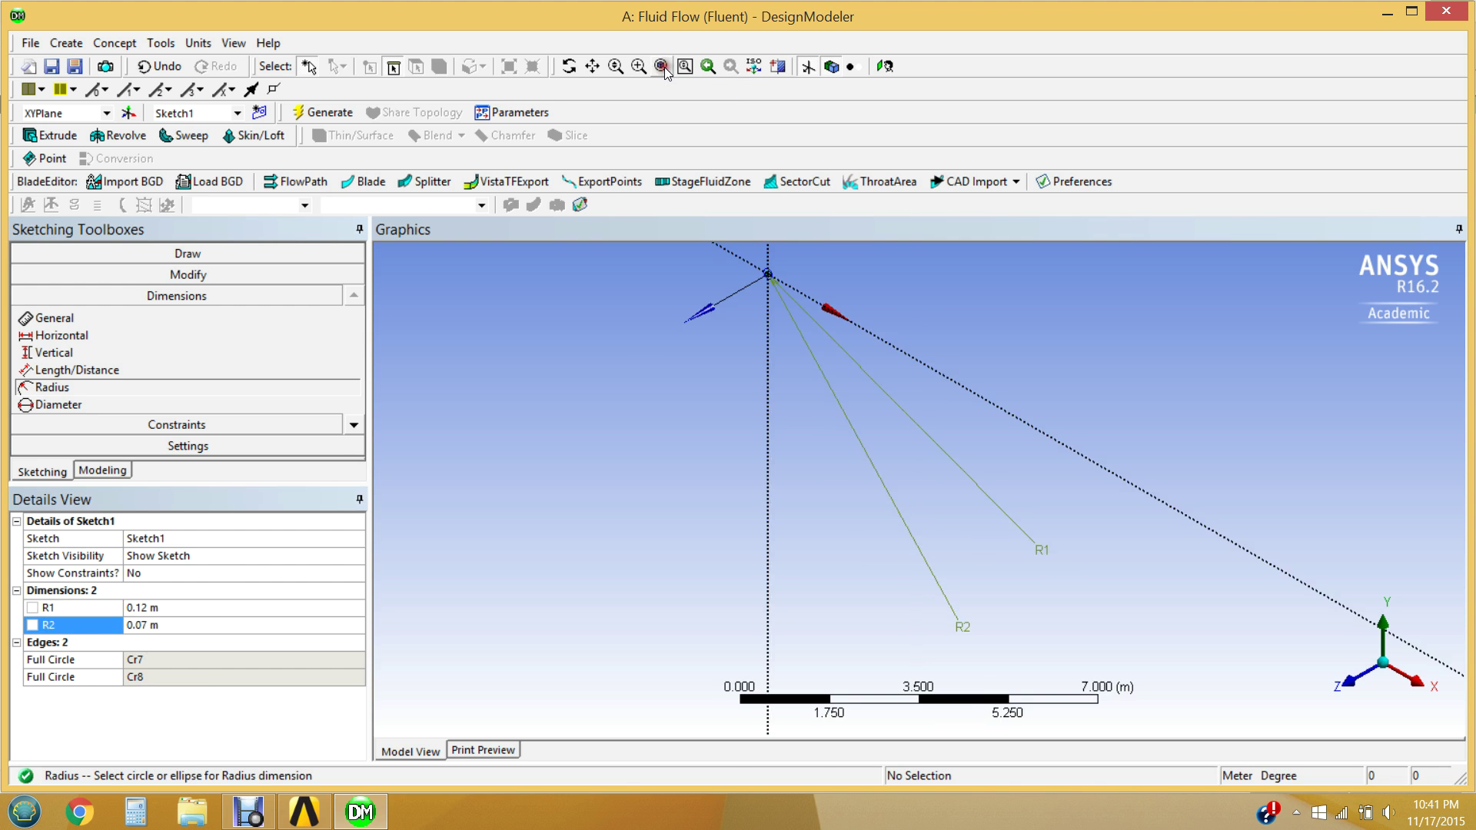
pyautogui.click(638, 67)
pyautogui.moveTo(751, 265)
pyautogui.mouseDown()
pyautogui.moveTo(787, 283)
pyautogui.moveTo(843, 415)
pyautogui.moveTo(989, 531)
pyautogui.mouseUp()
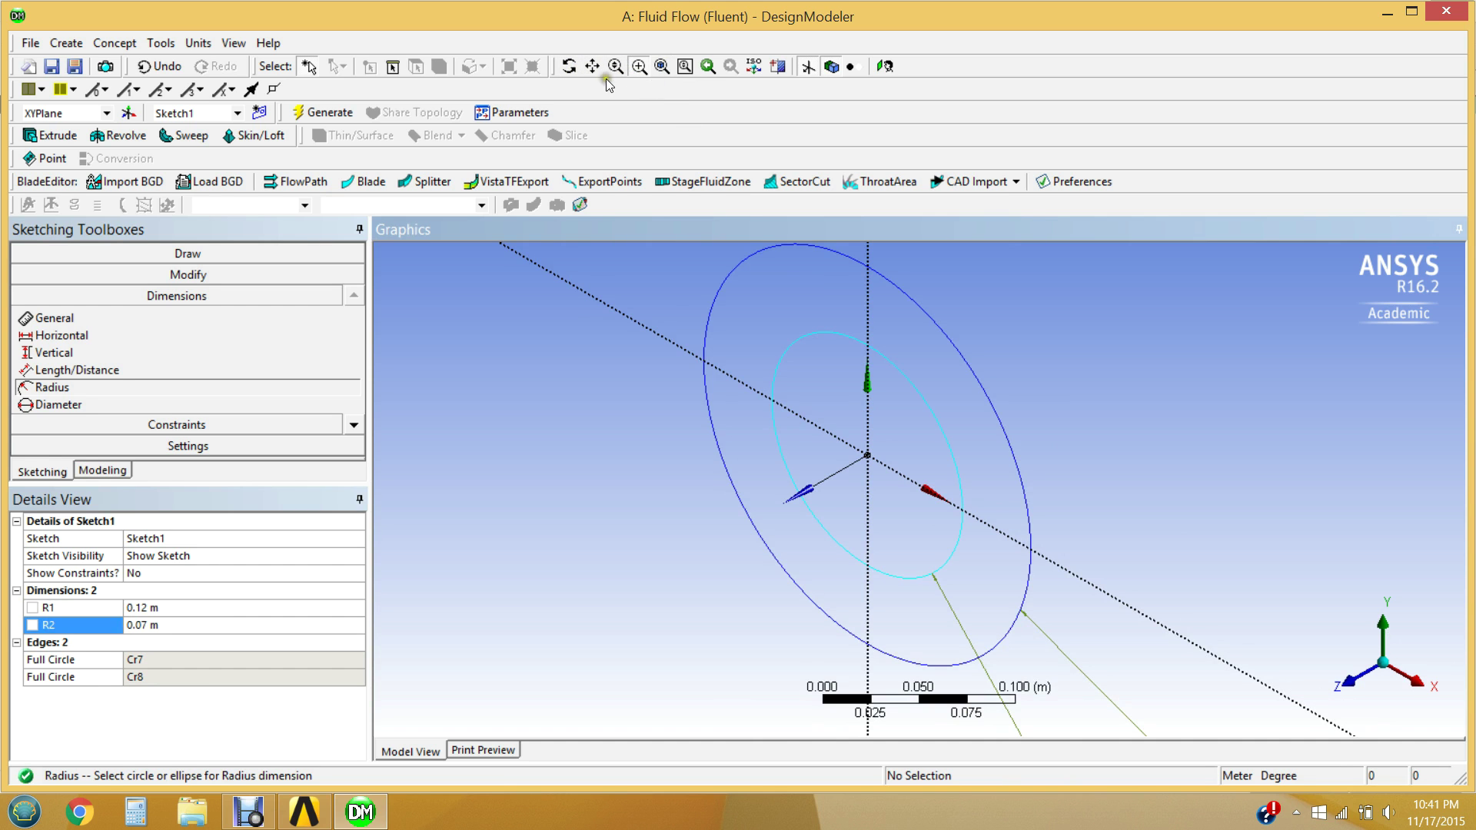
pyautogui.click(662, 68)
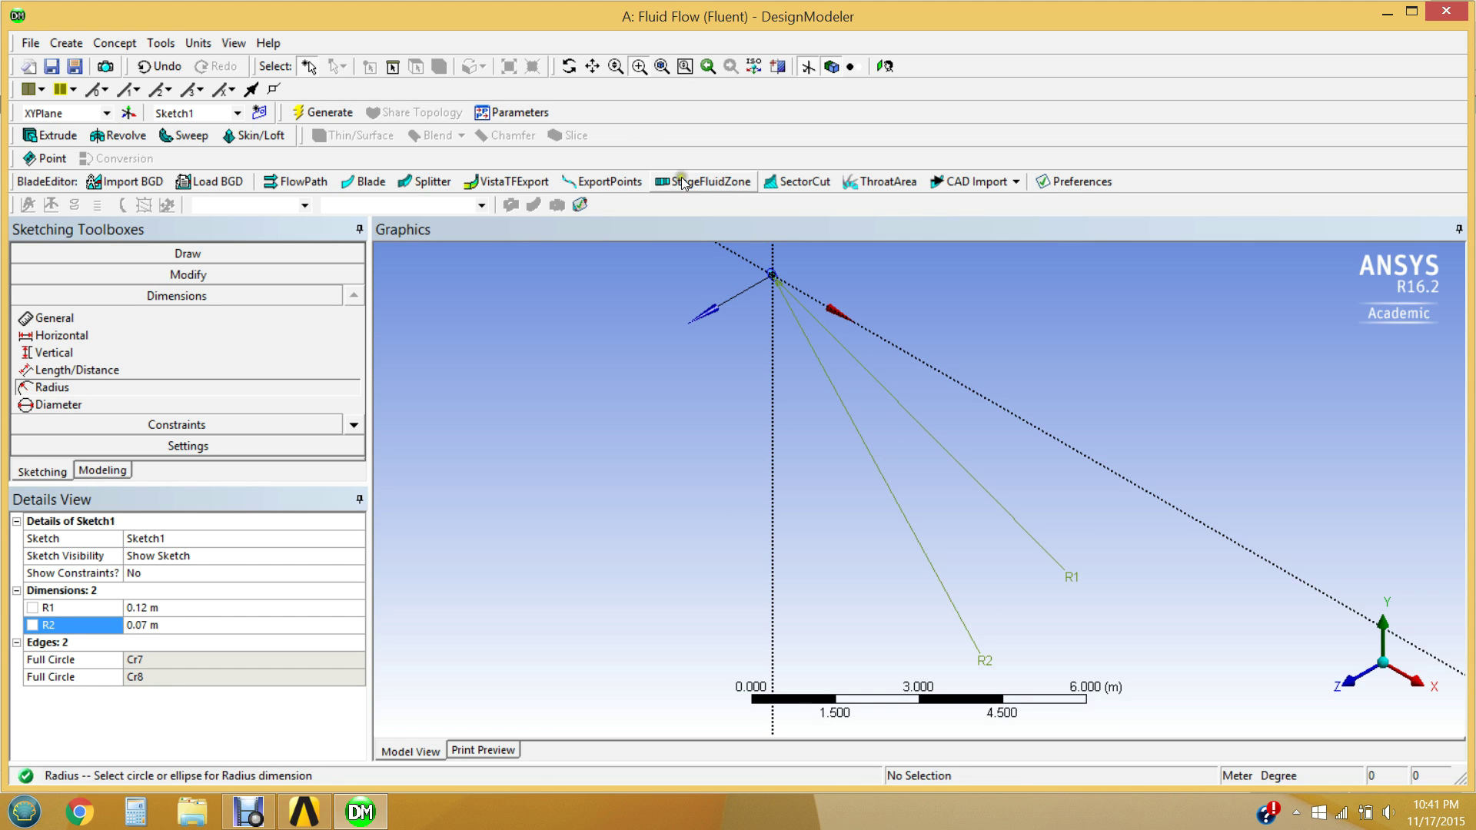
pyautogui.click(638, 66)
pyautogui.moveTo(757, 262); pyautogui.dragTo(811, 299)
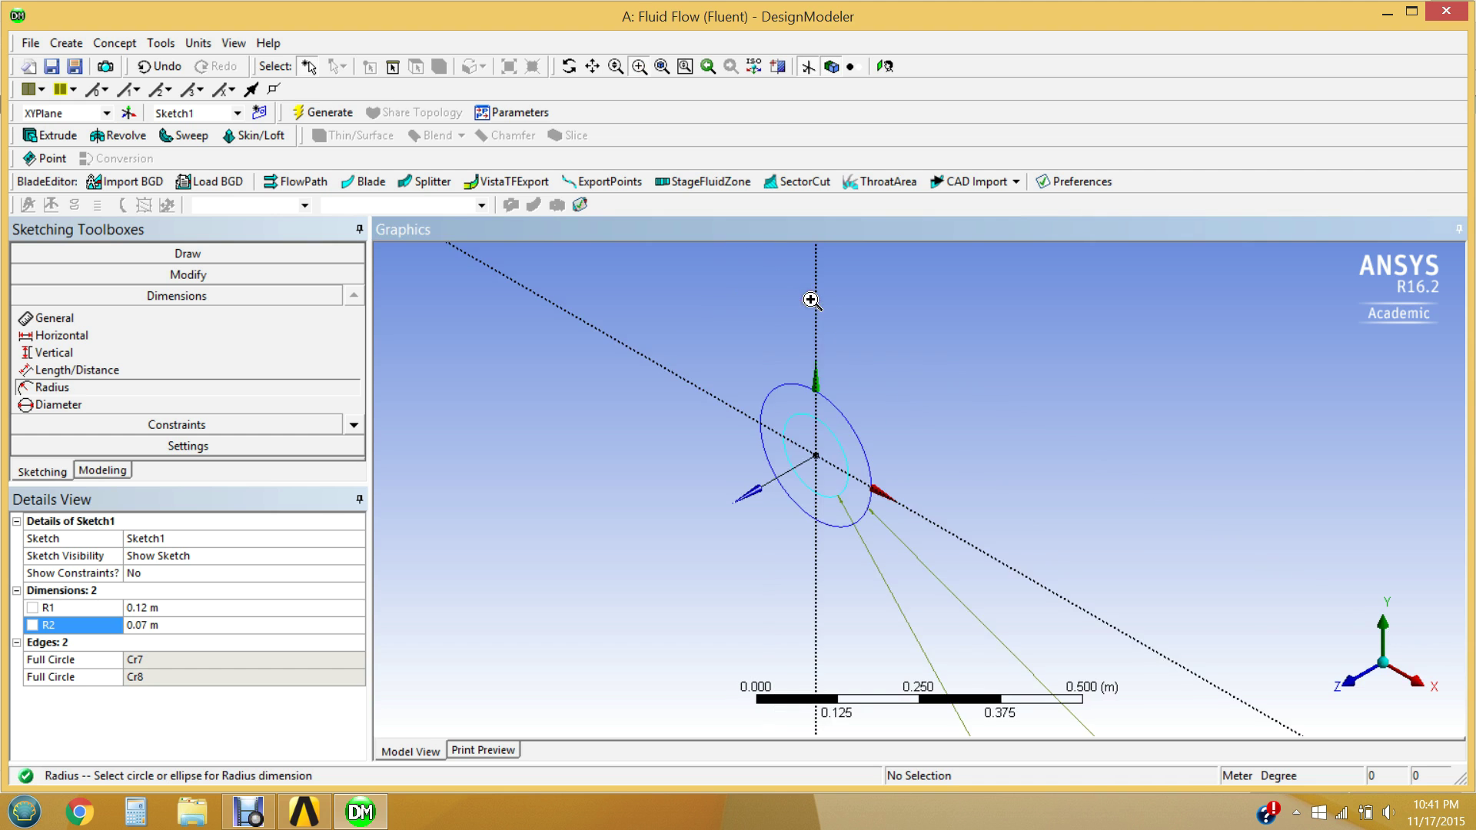
pyautogui.moveTo(686, 332); pyautogui.dragTo(999, 584)
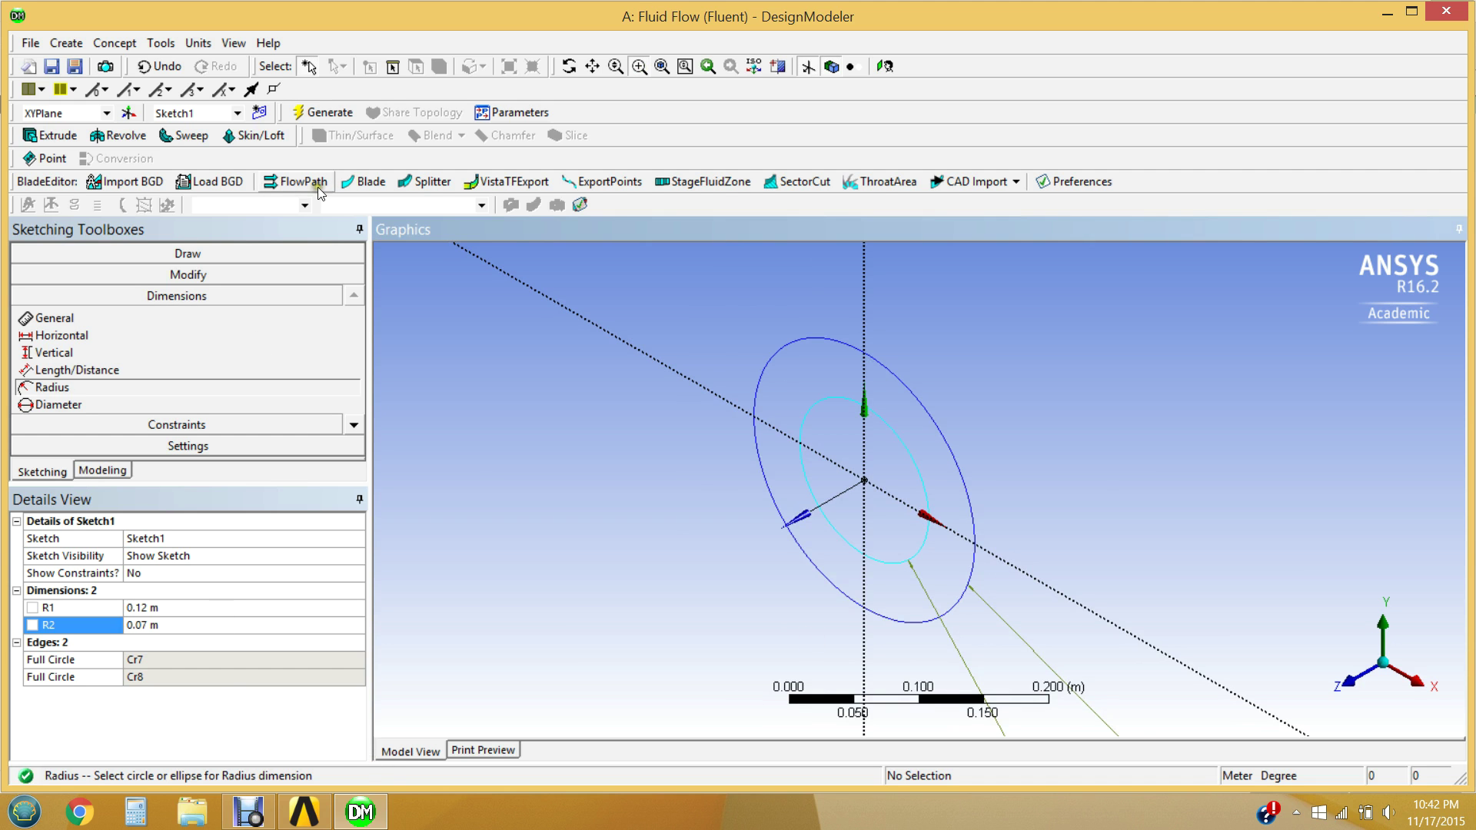
pyautogui.click(332, 113)
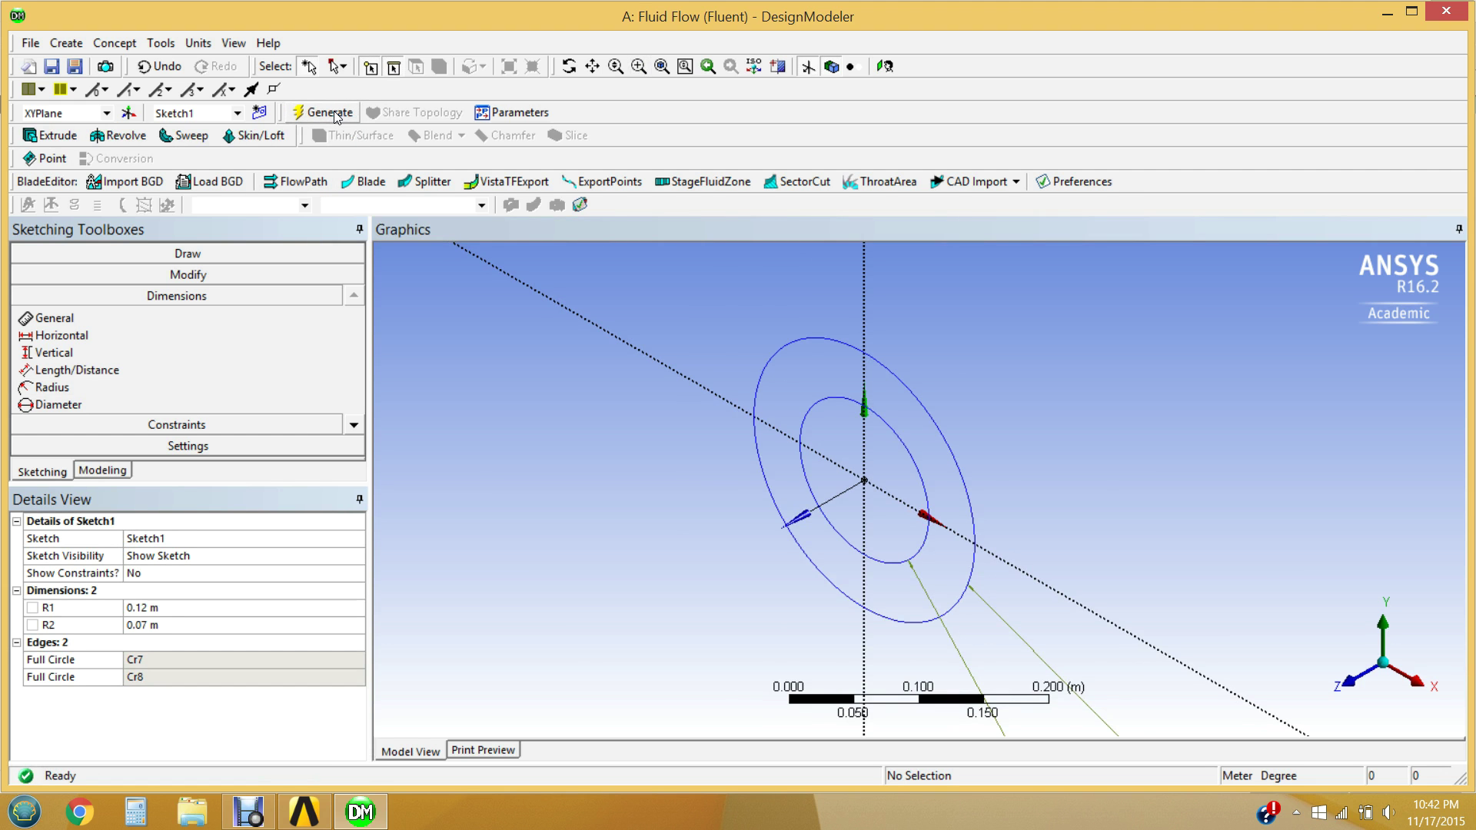
# Step: Create SurfaceSk1 with Surfaces From Sketches using both circles, and generate the annular surface body
pyautogui.click(115, 43)
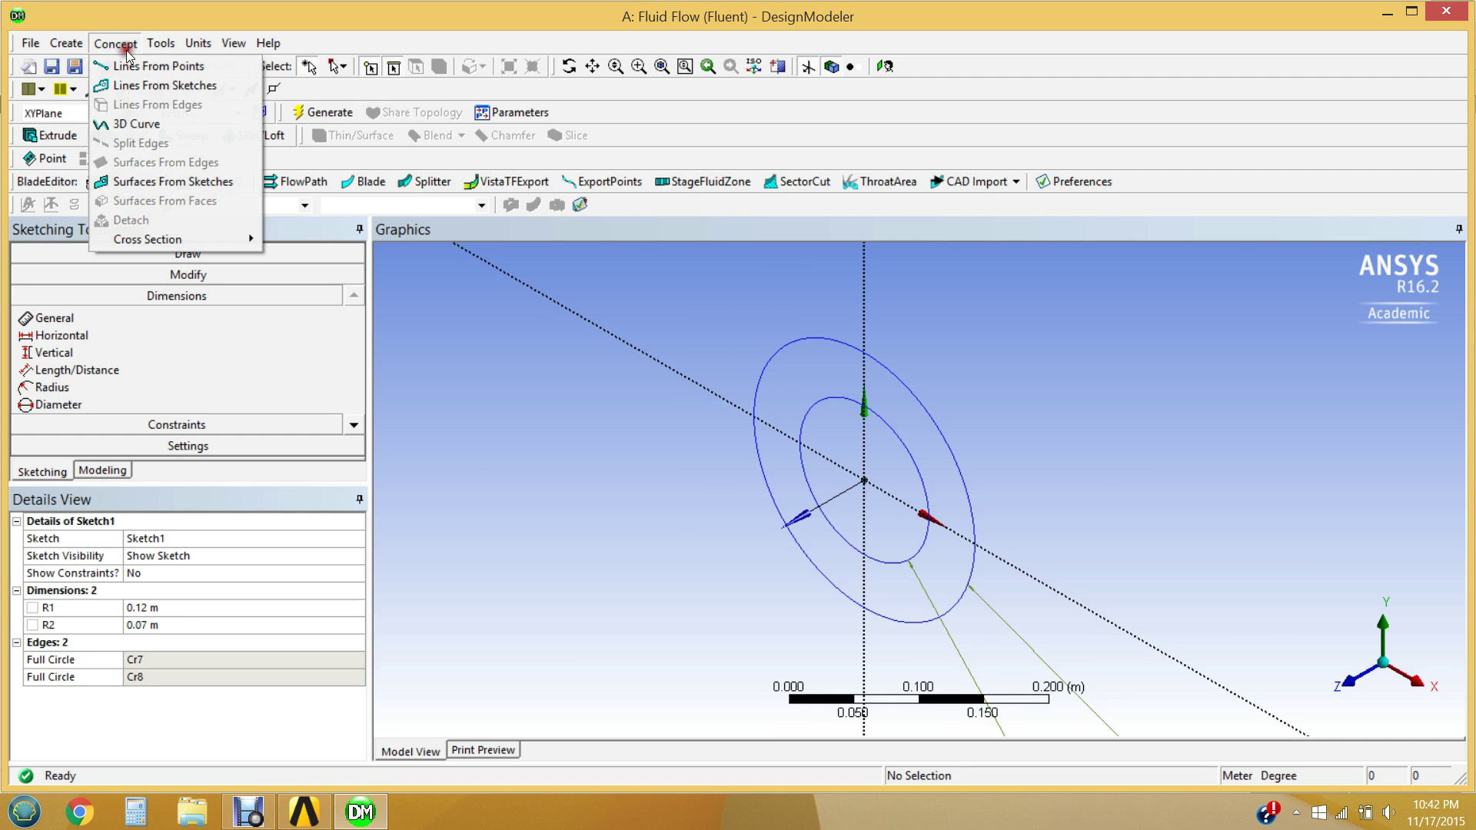
pyautogui.click(152, 183)
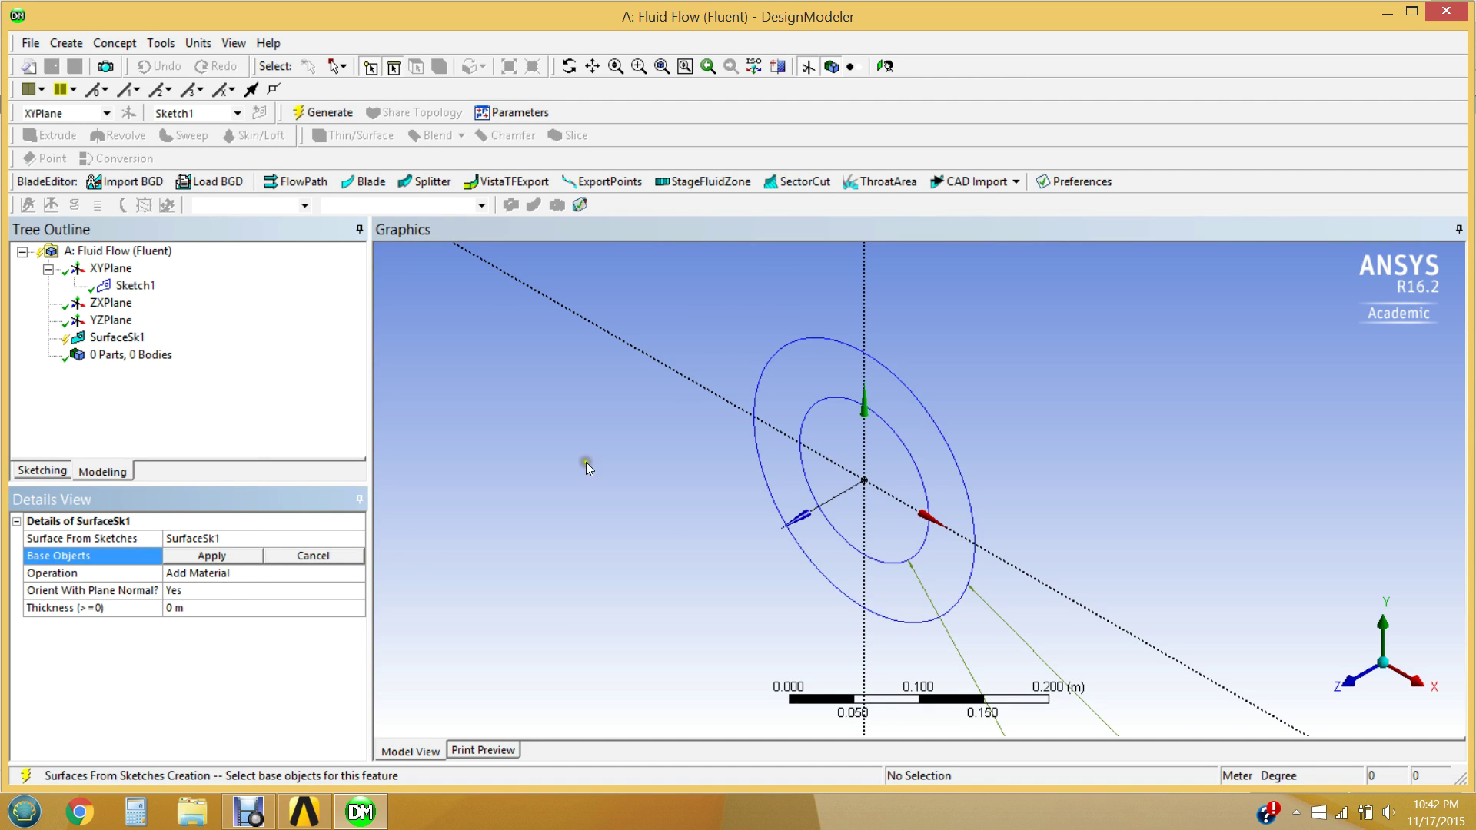
pyautogui.click(769, 375)
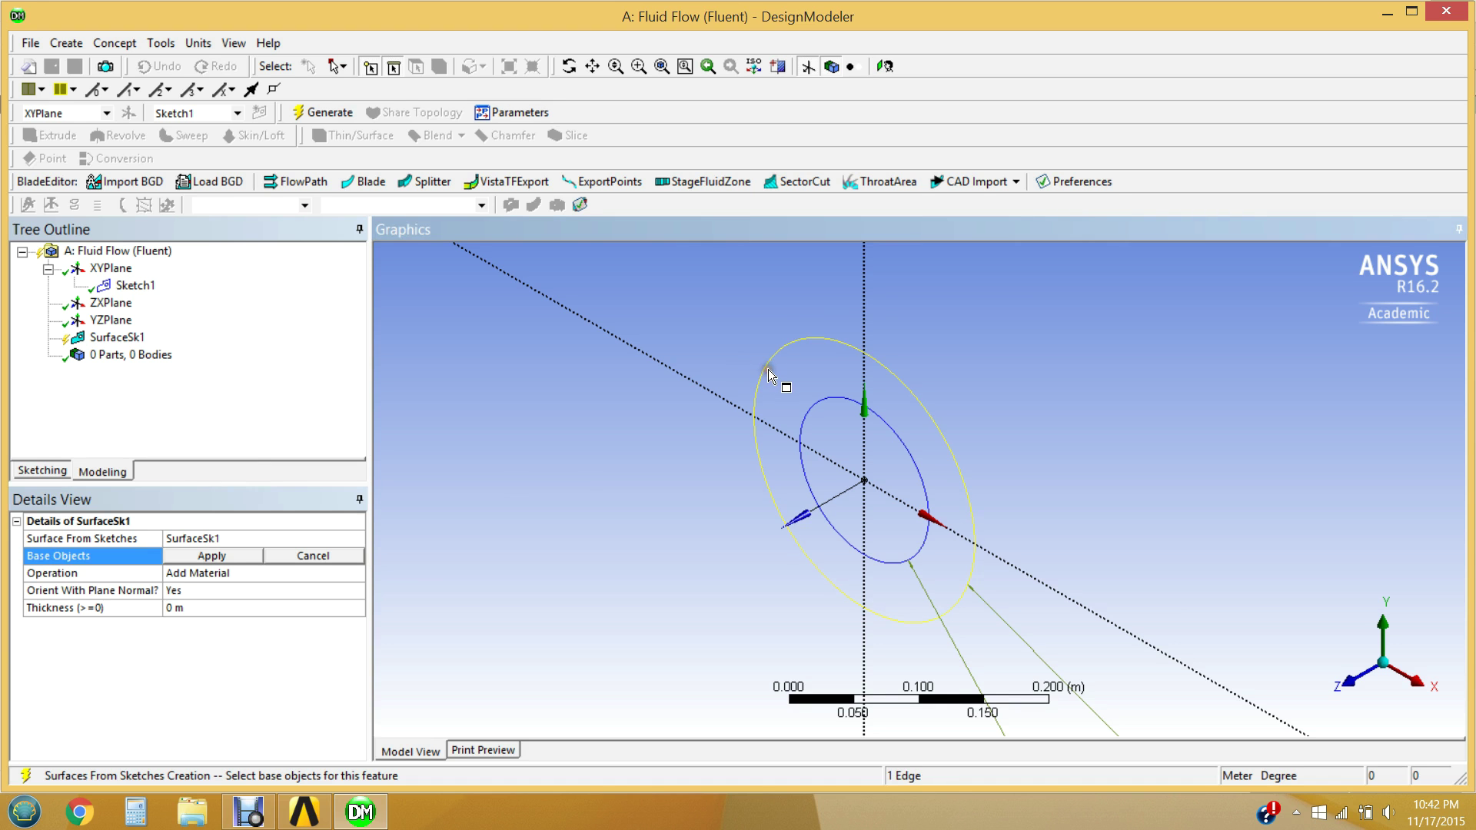
pyautogui.keyDown('ctrl'); pyautogui.click(816, 416); pyautogui.keyUp('ctrl')
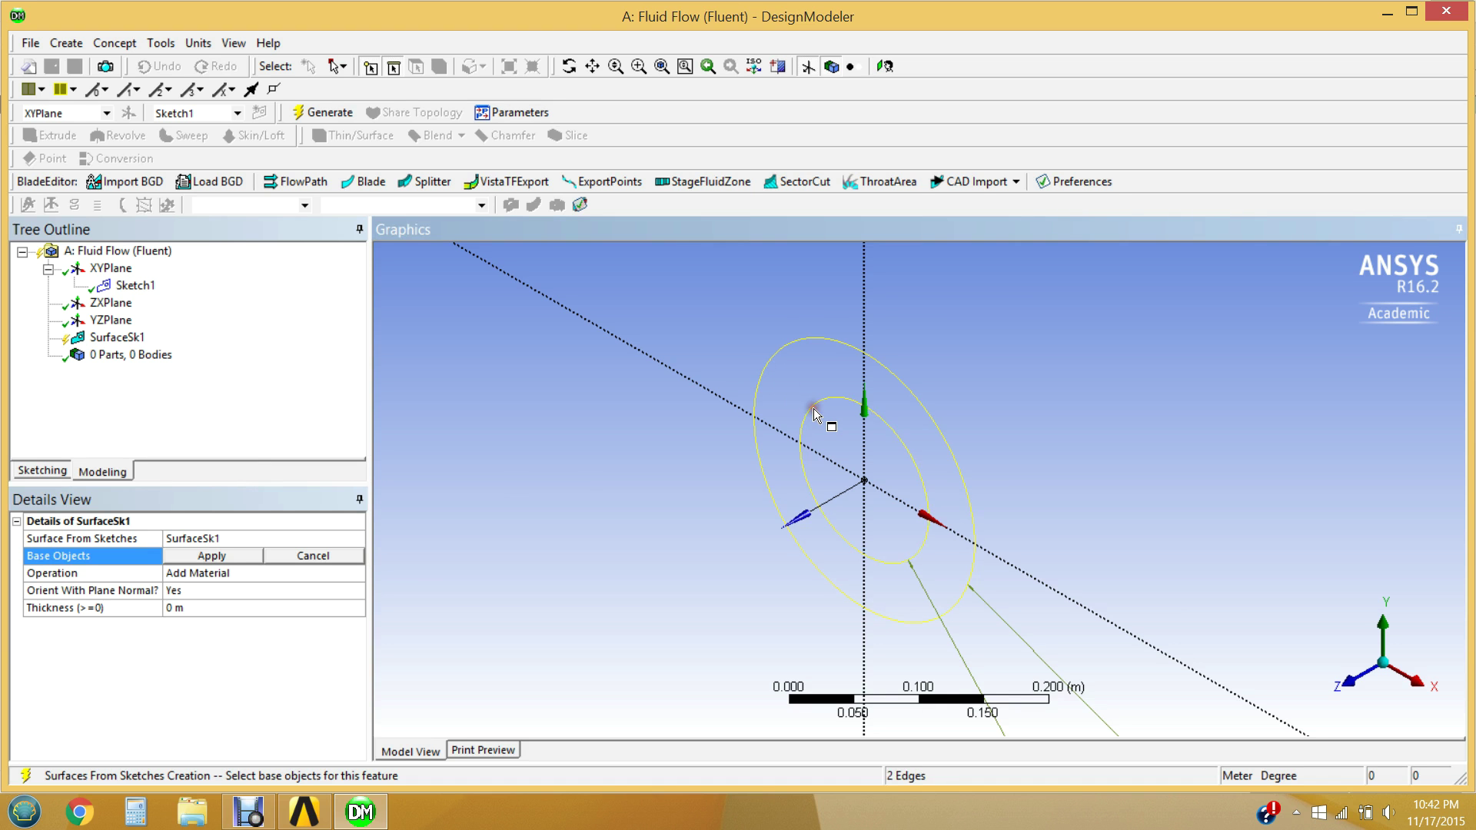
pyautogui.click(241, 556)
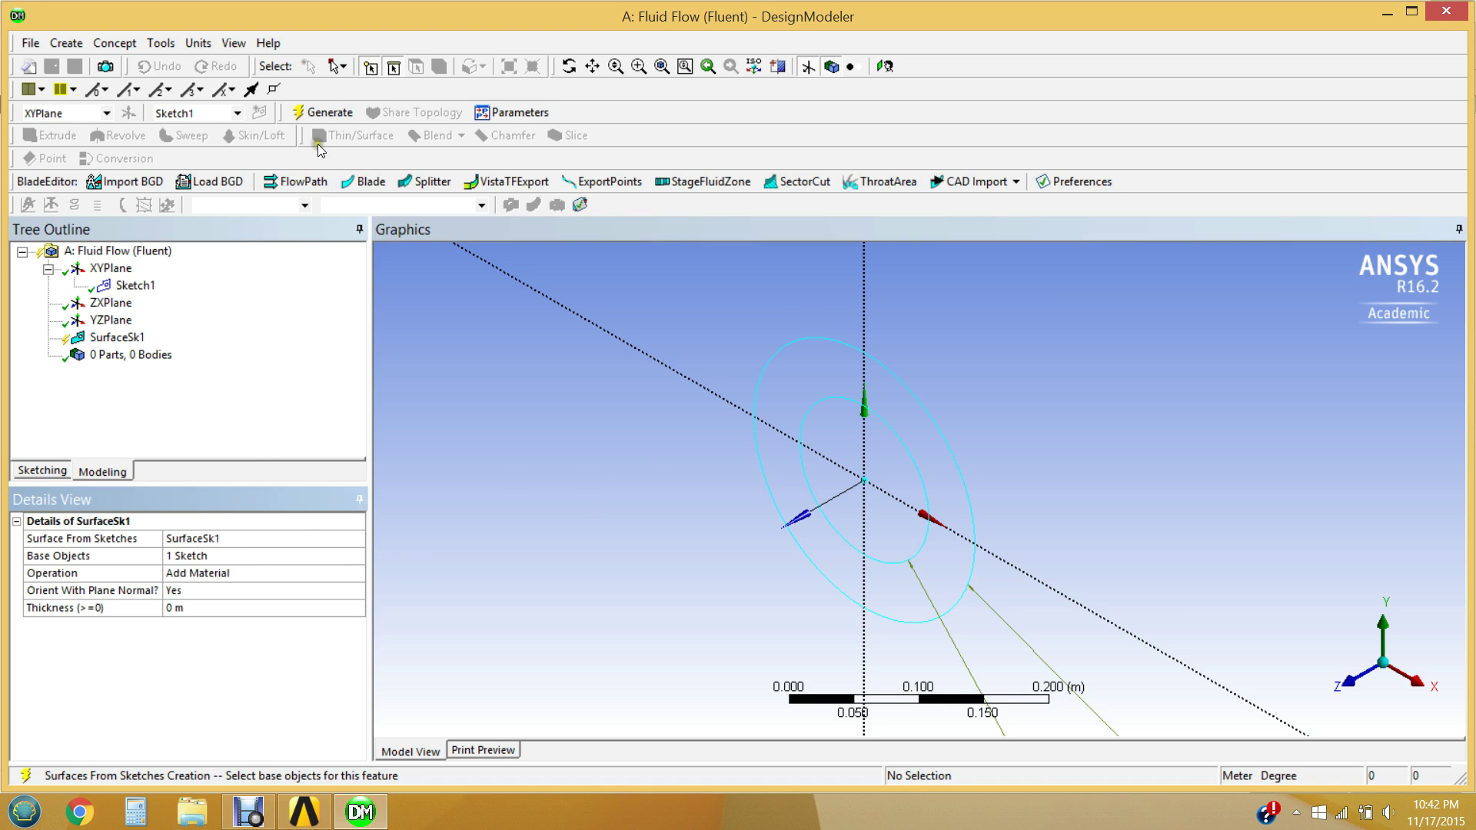
pyautogui.click(331, 114)
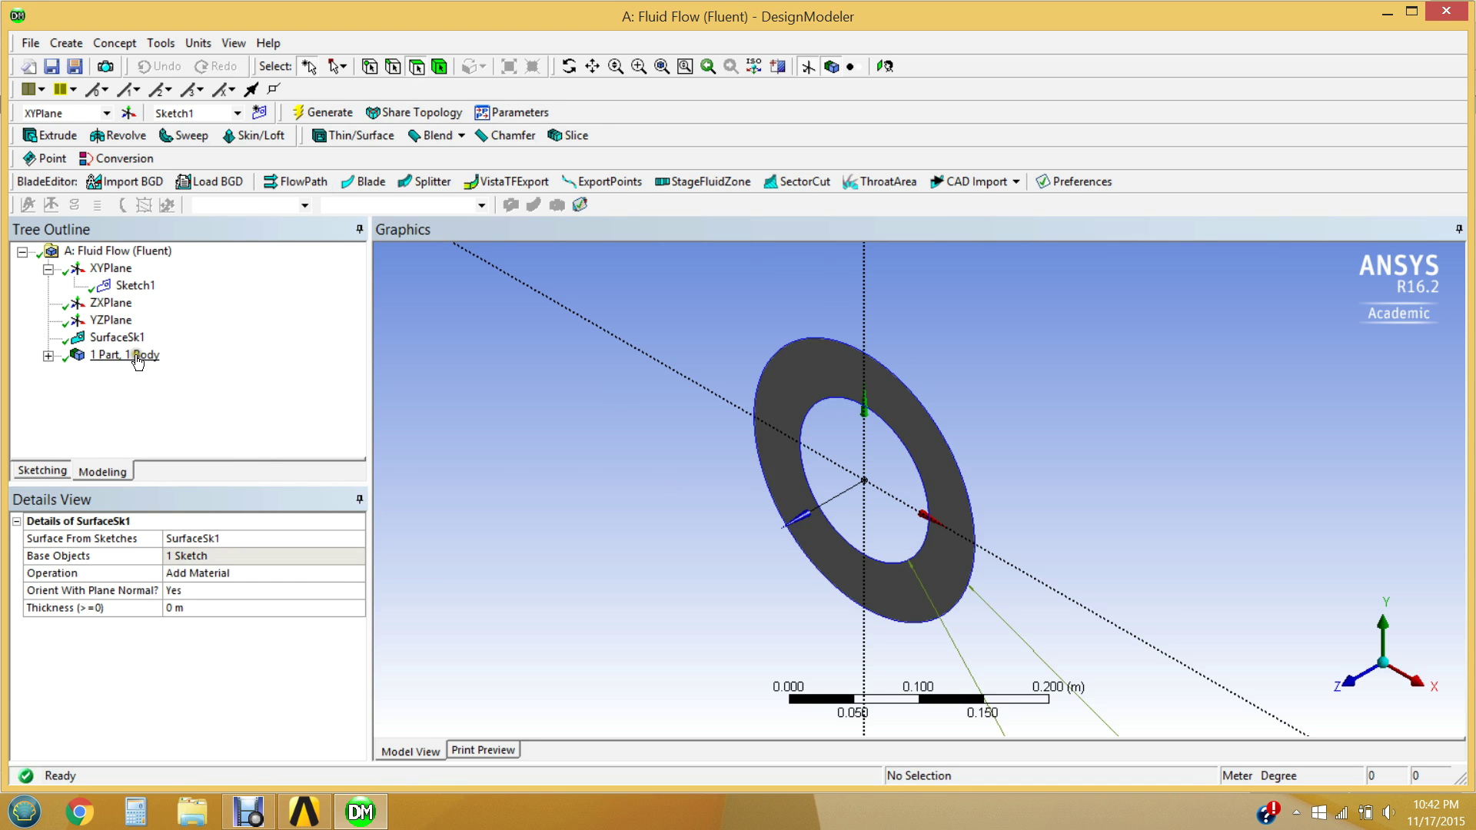
# Step: Set the Surface Body's Fluid/Solid property to Fluid in Details View
pyautogui.click(48, 356)
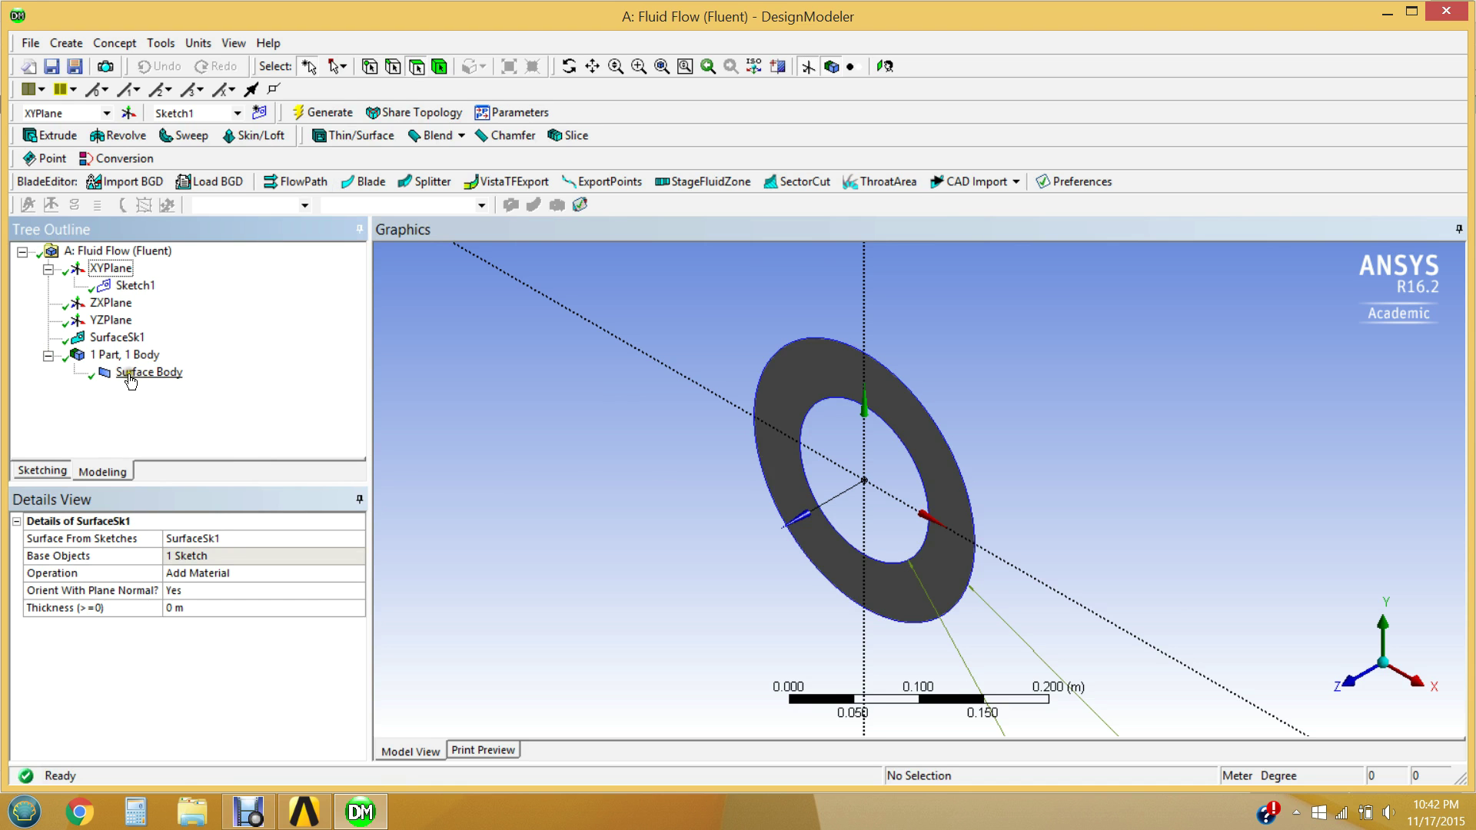
pyautogui.click(162, 372)
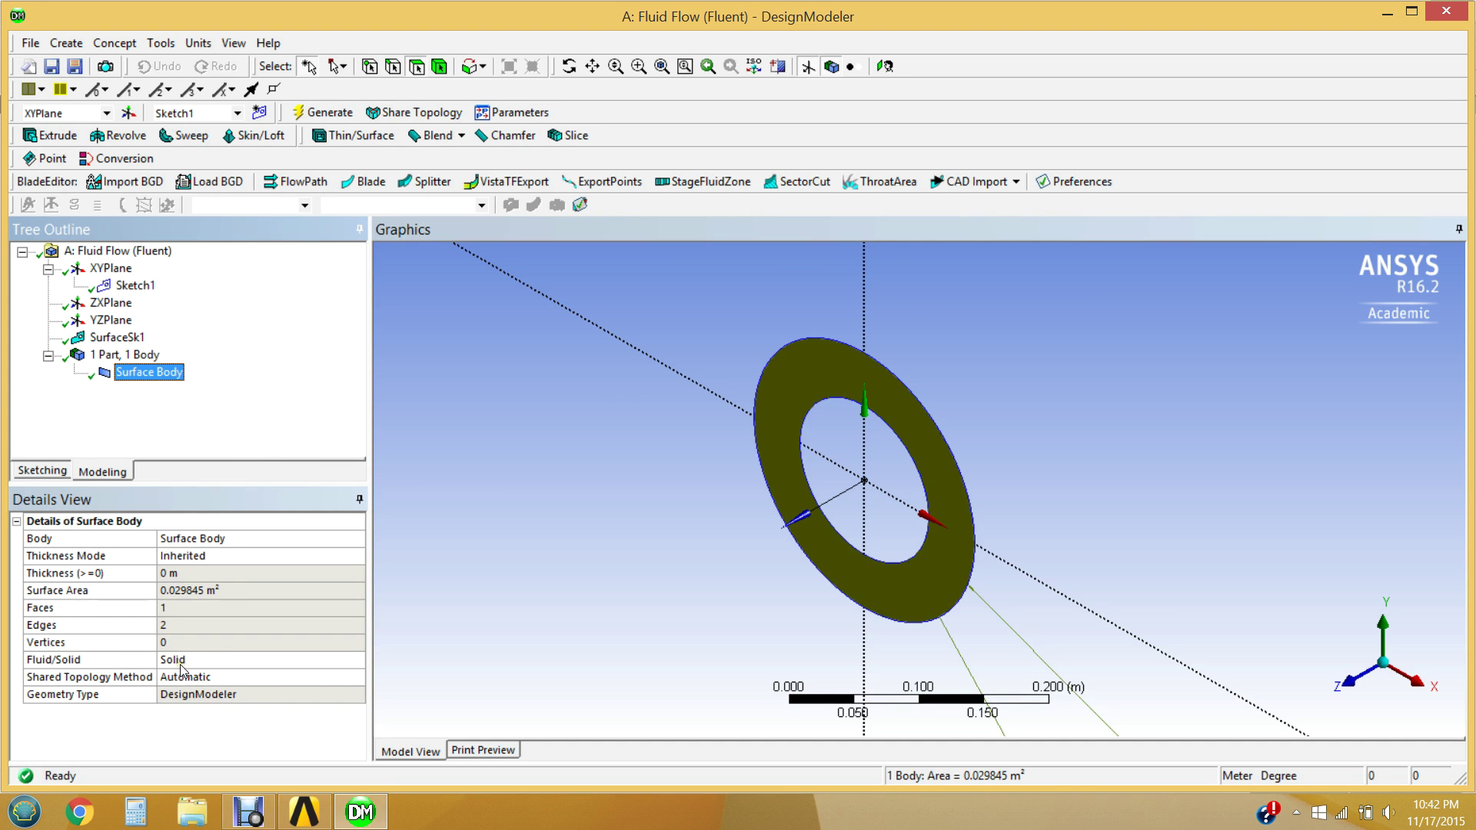
pyautogui.click(291, 661)
pyautogui.click(357, 661)
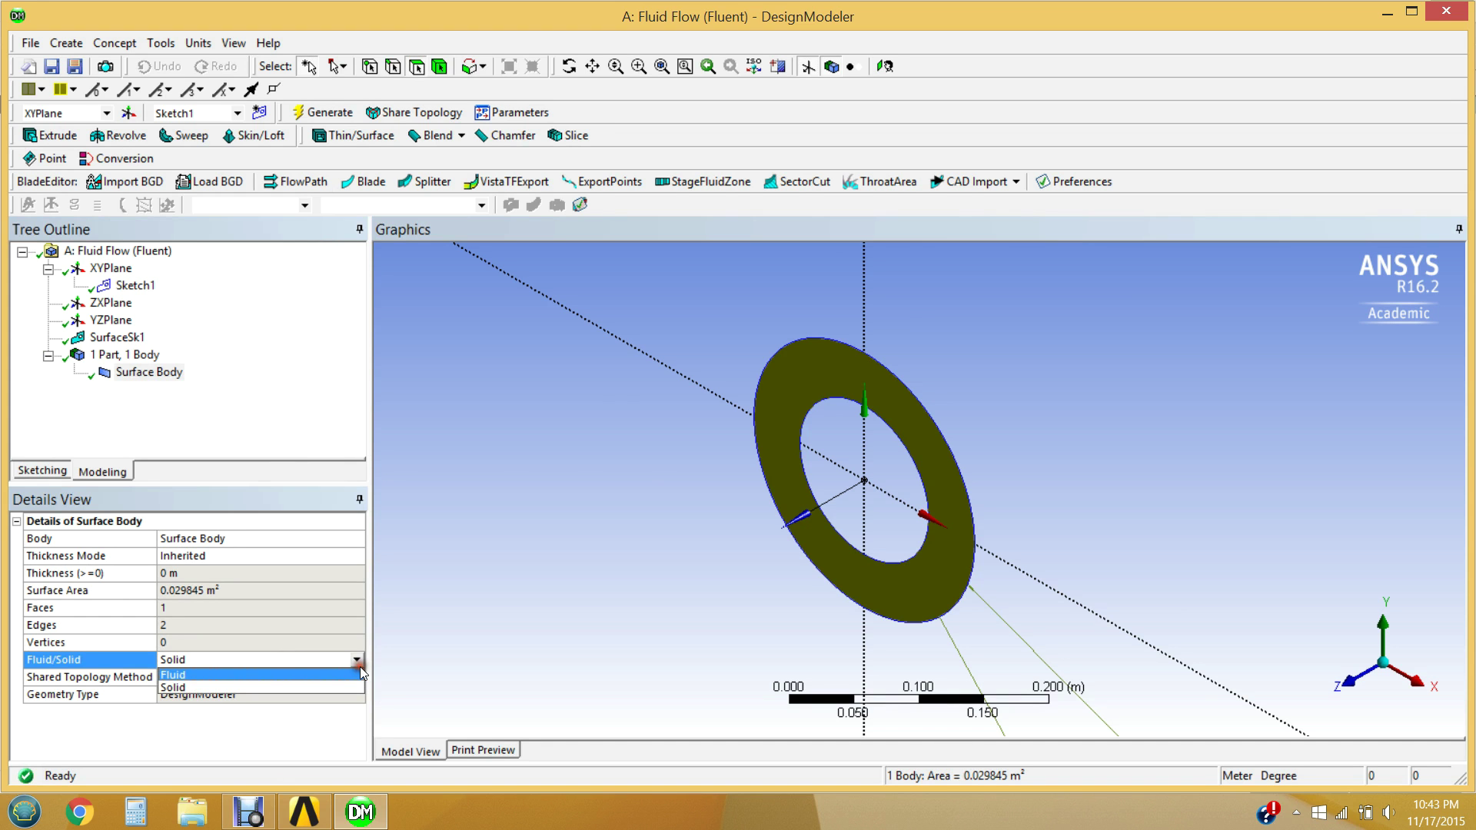
pyautogui.click(329, 675)
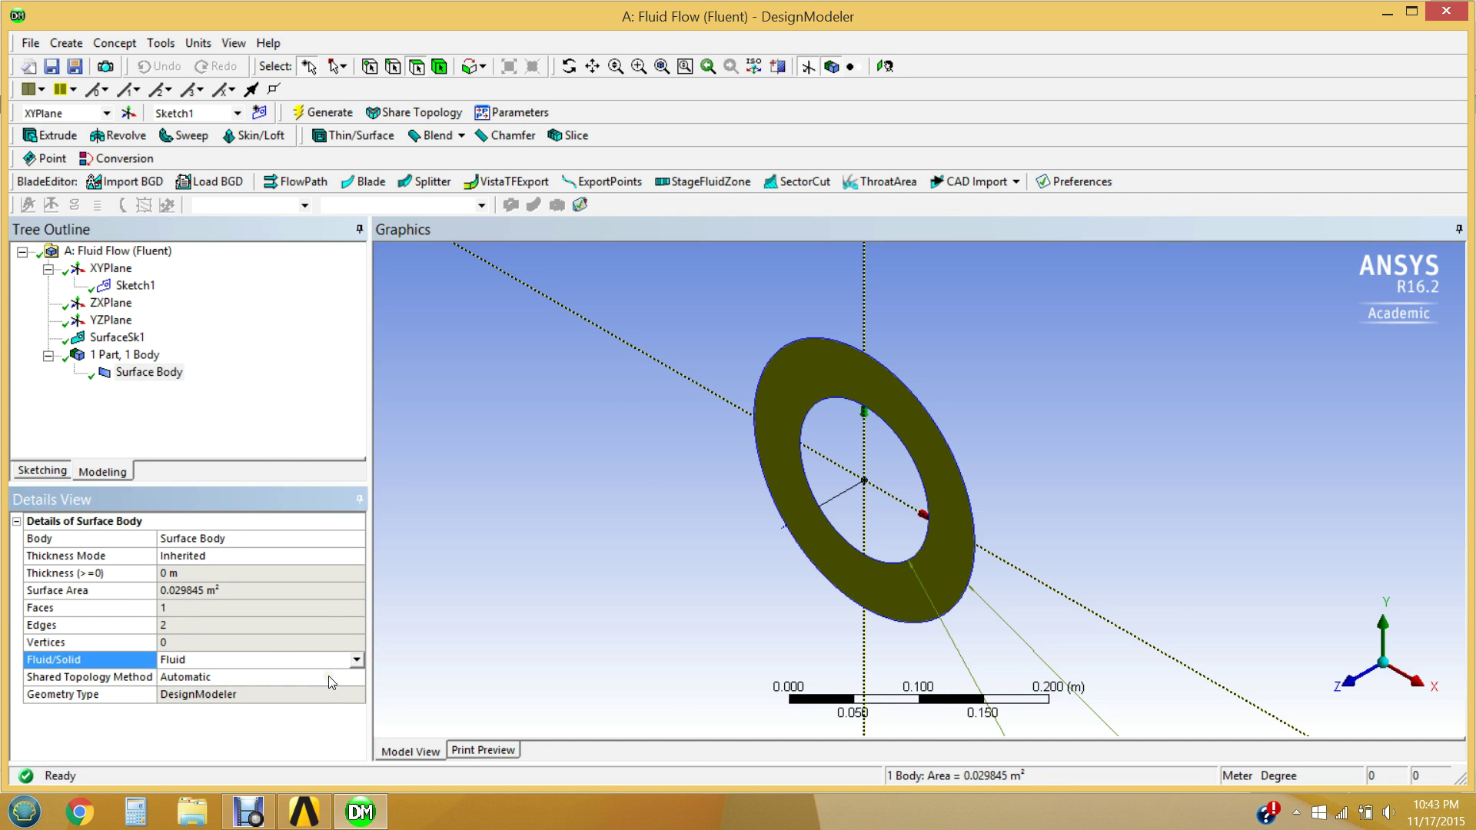
pyautogui.click(323, 395)
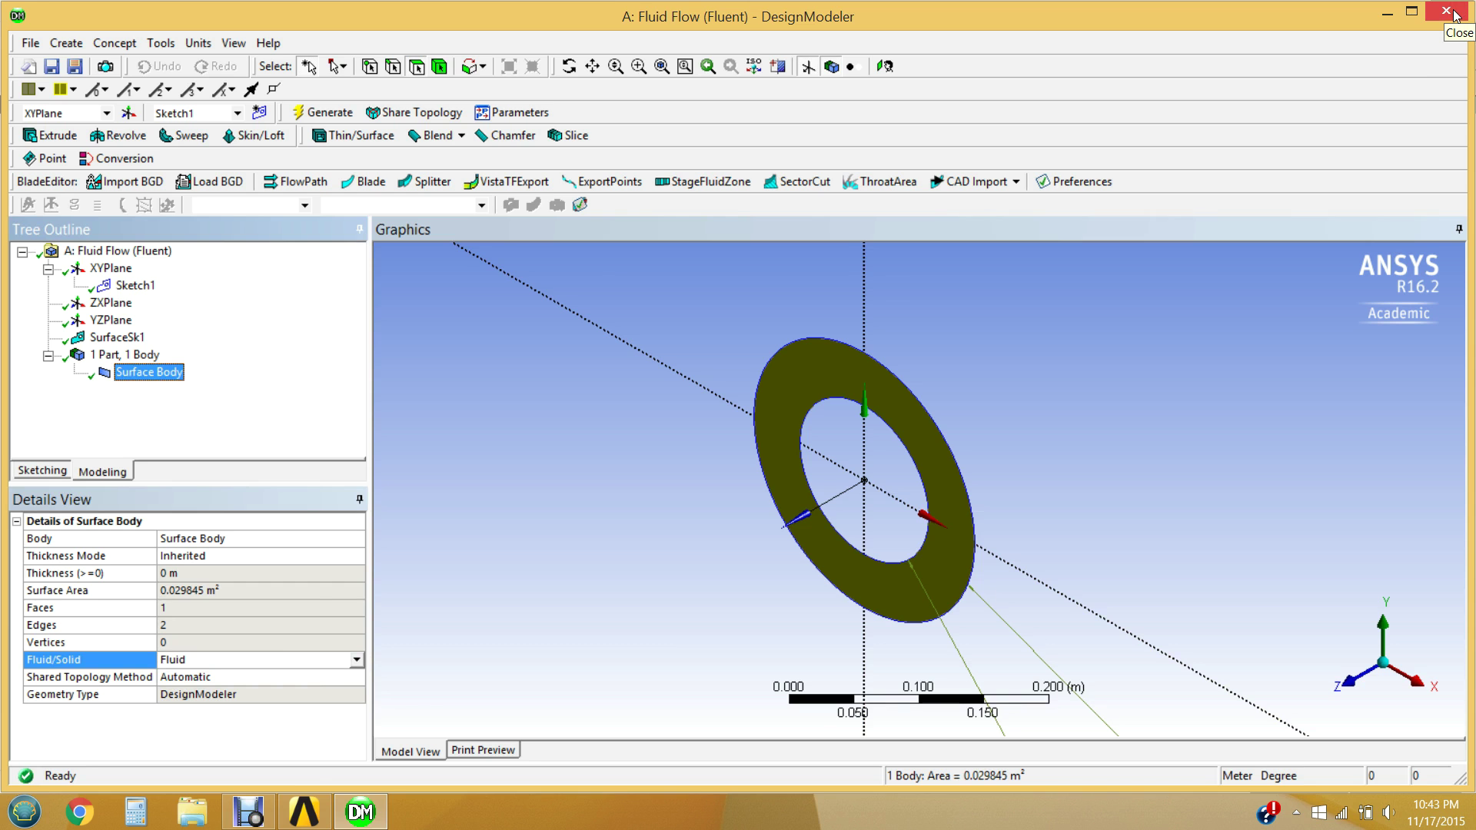
# Step: Close DesignModeler and return to the Workbench project schematic
pyautogui.click(1454, 14)
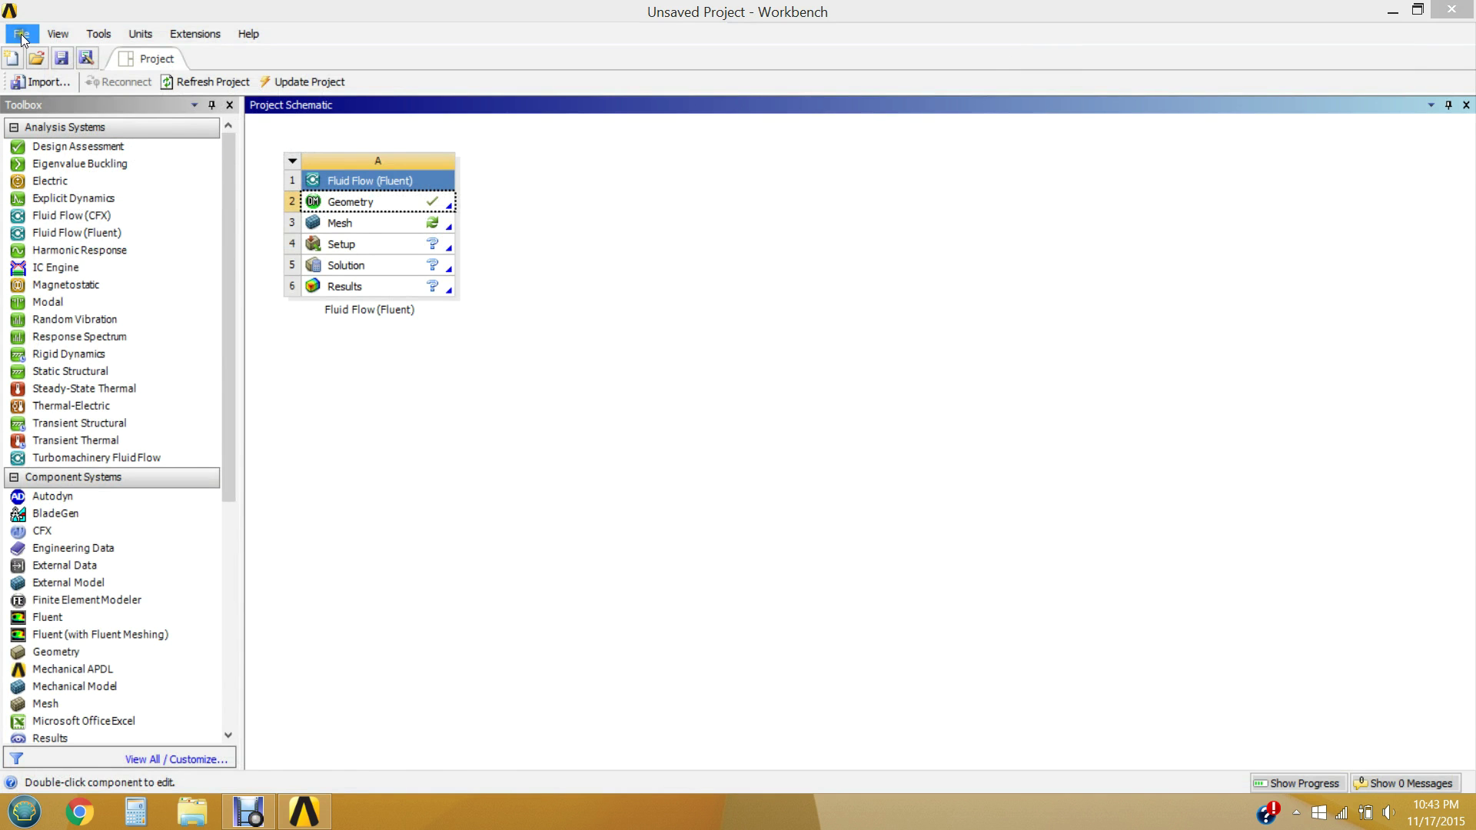
pyautogui.click(179, 217)
pyautogui.click(371, 216)
# Step: Save the project as Tutorial1 in the Documents folder with Save As
pyautogui.click(19, 35)
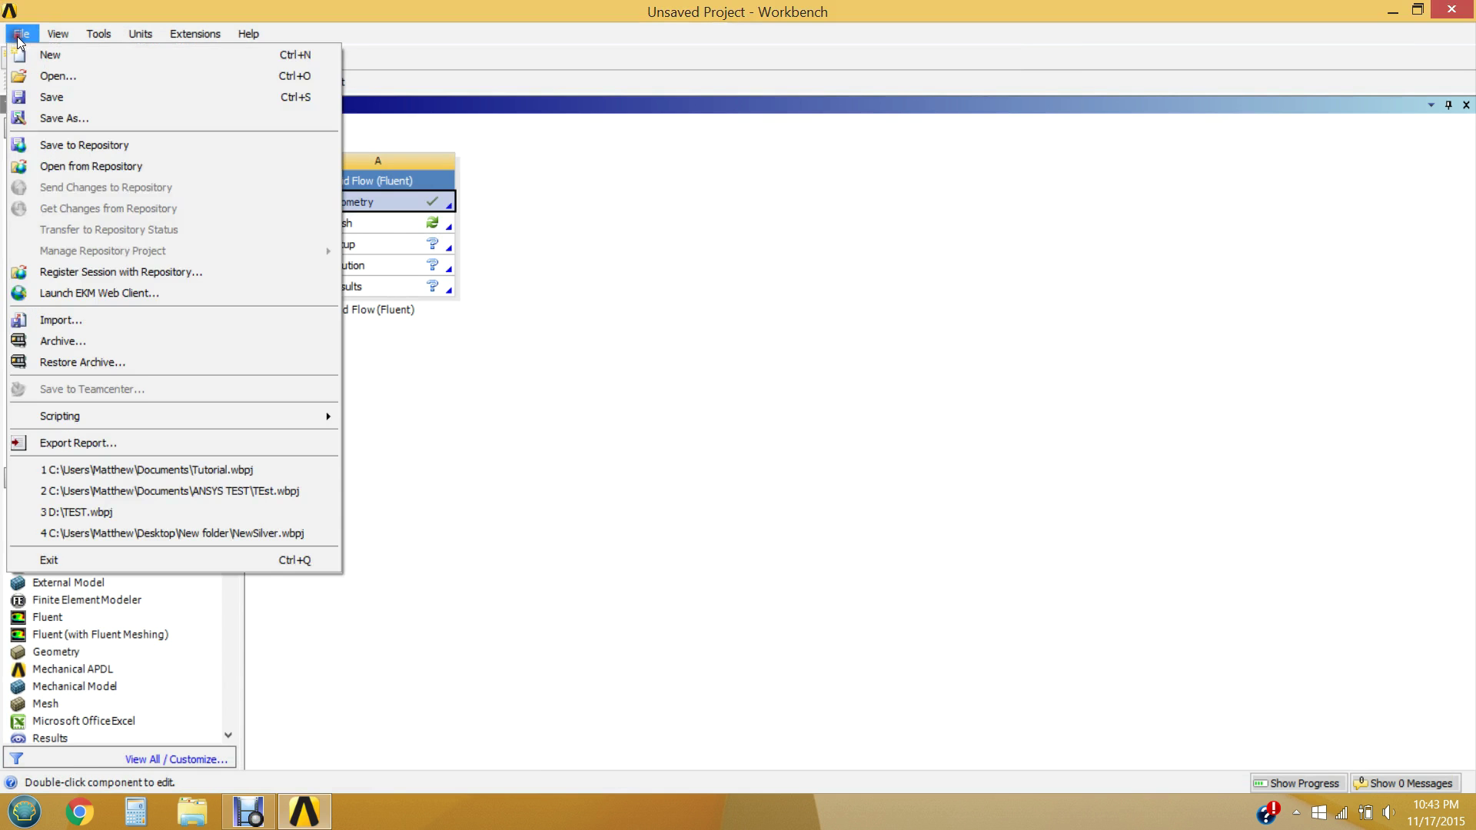
pyautogui.click(44, 118)
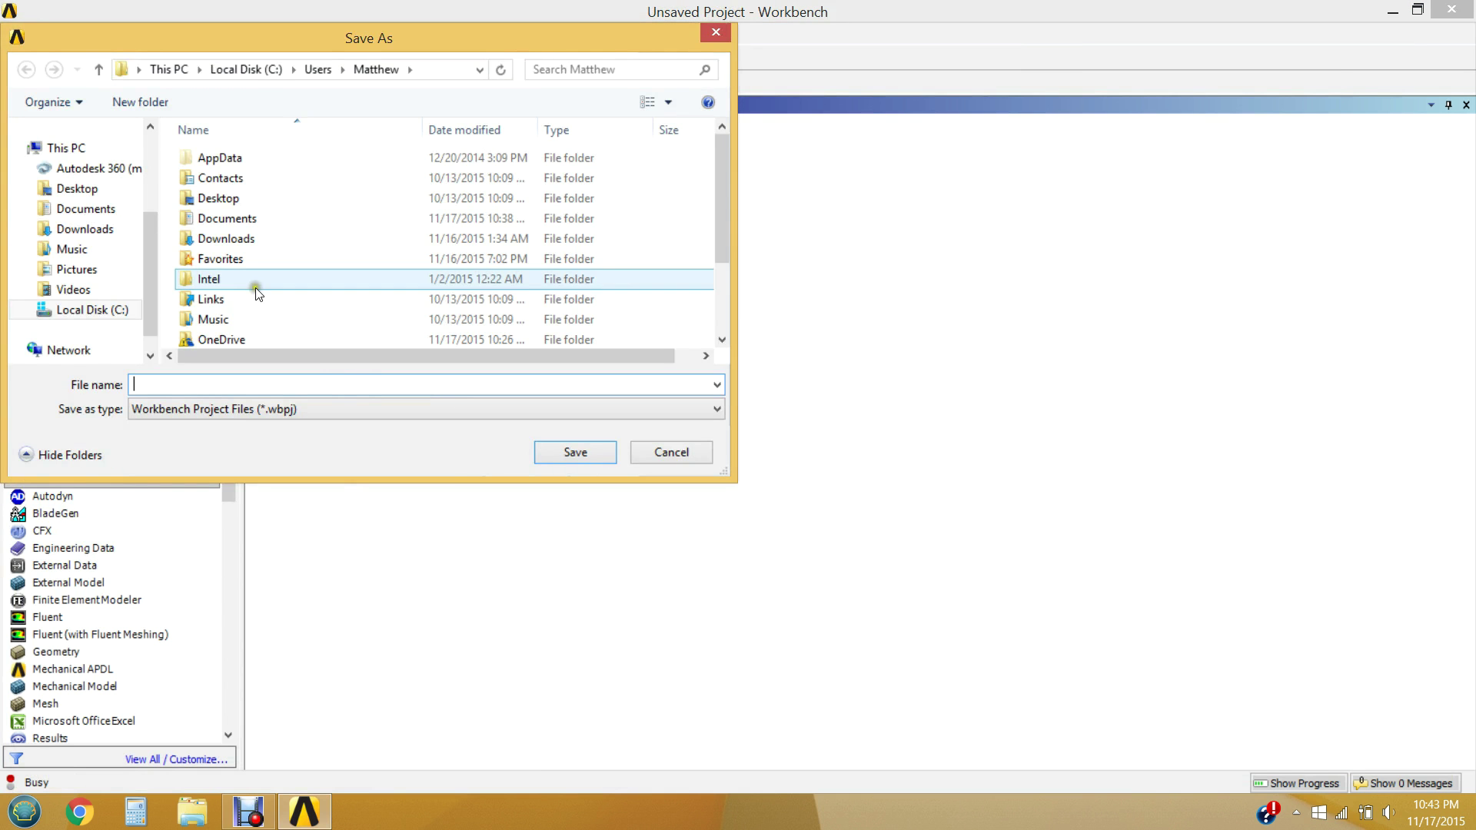
pyautogui.click(89, 207)
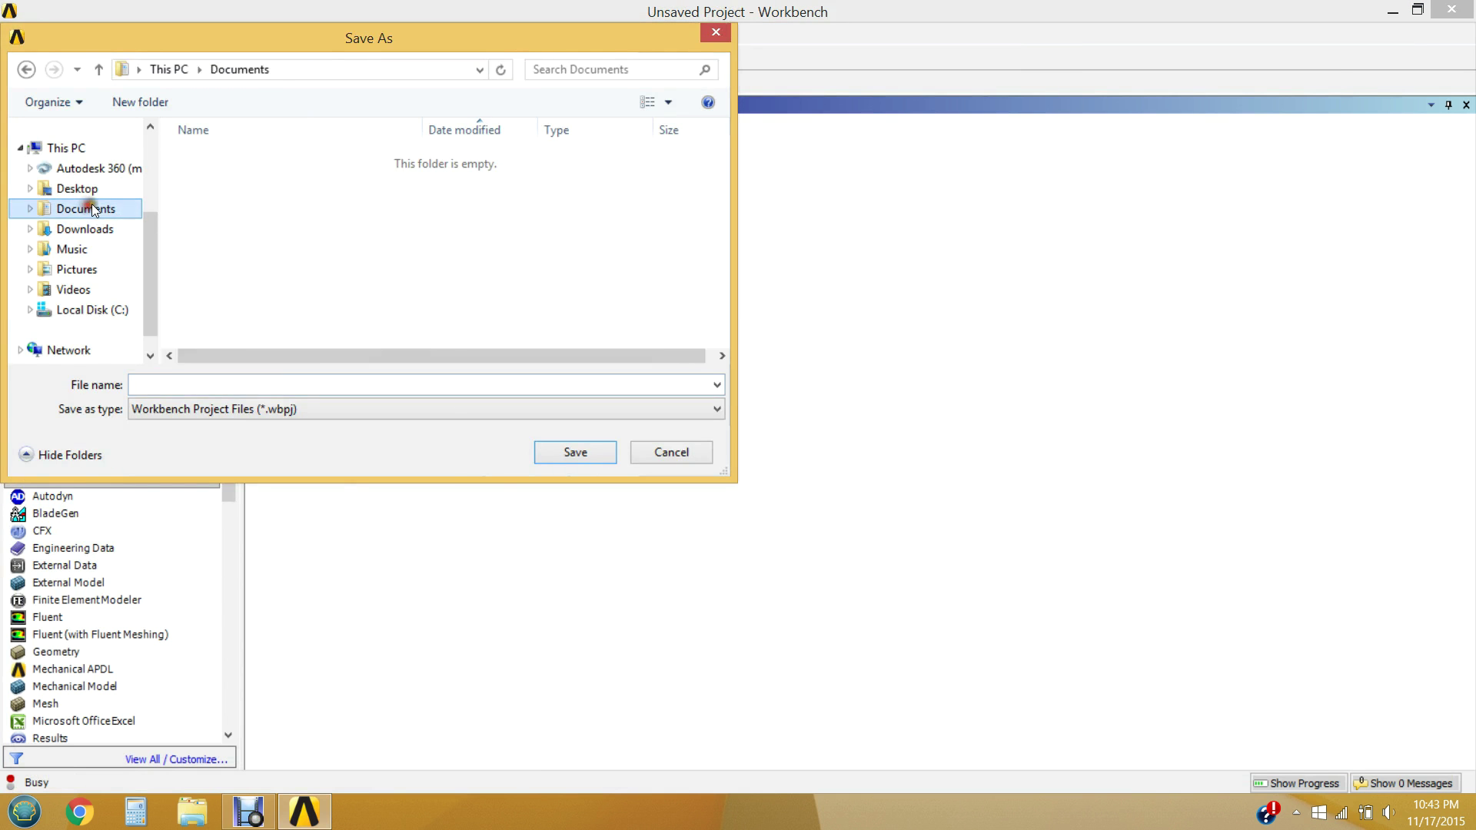
pyautogui.click(282, 382)
pyautogui.write('Tuto')
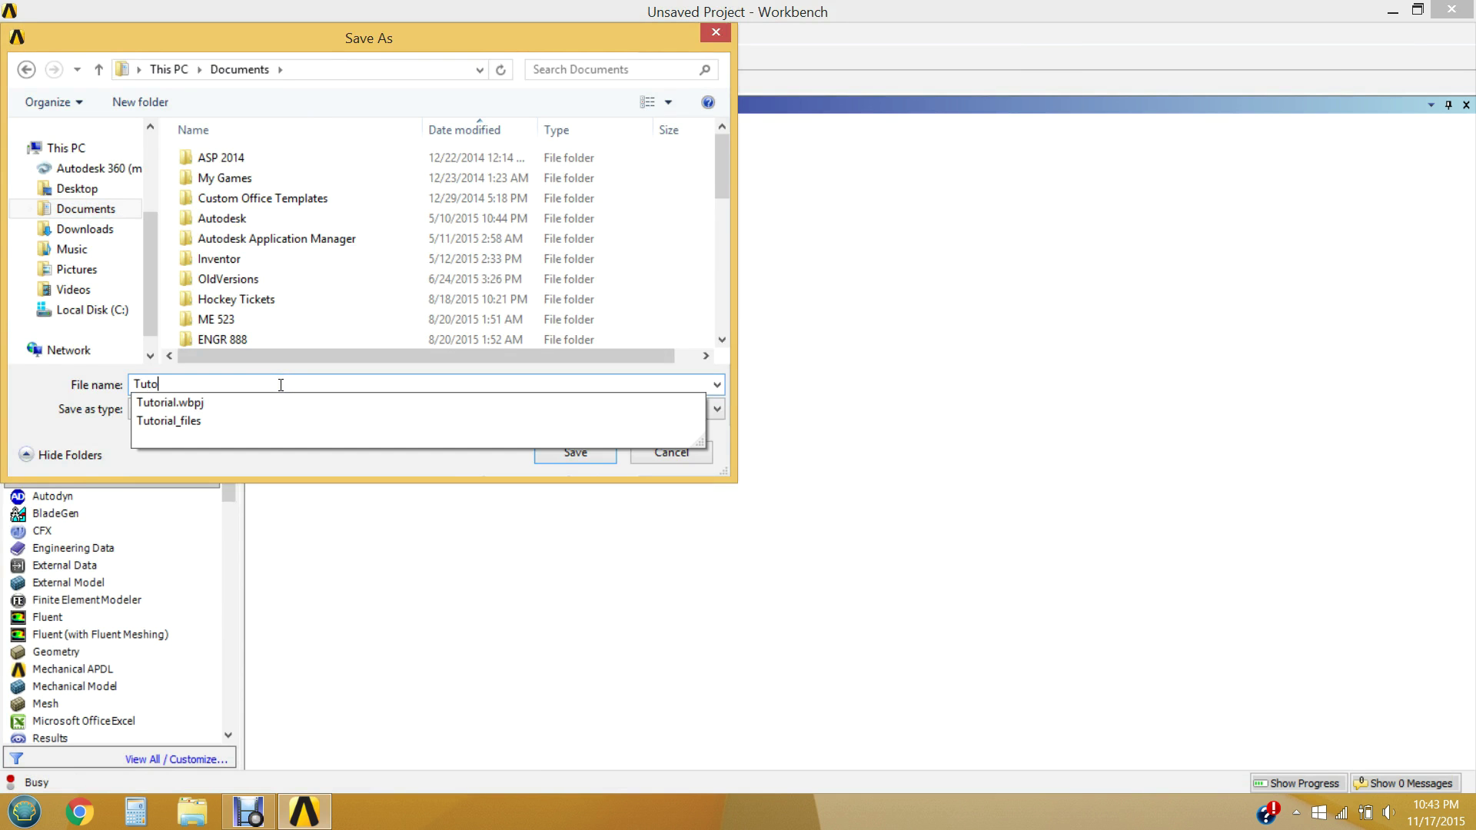
pyautogui.write('rial1')
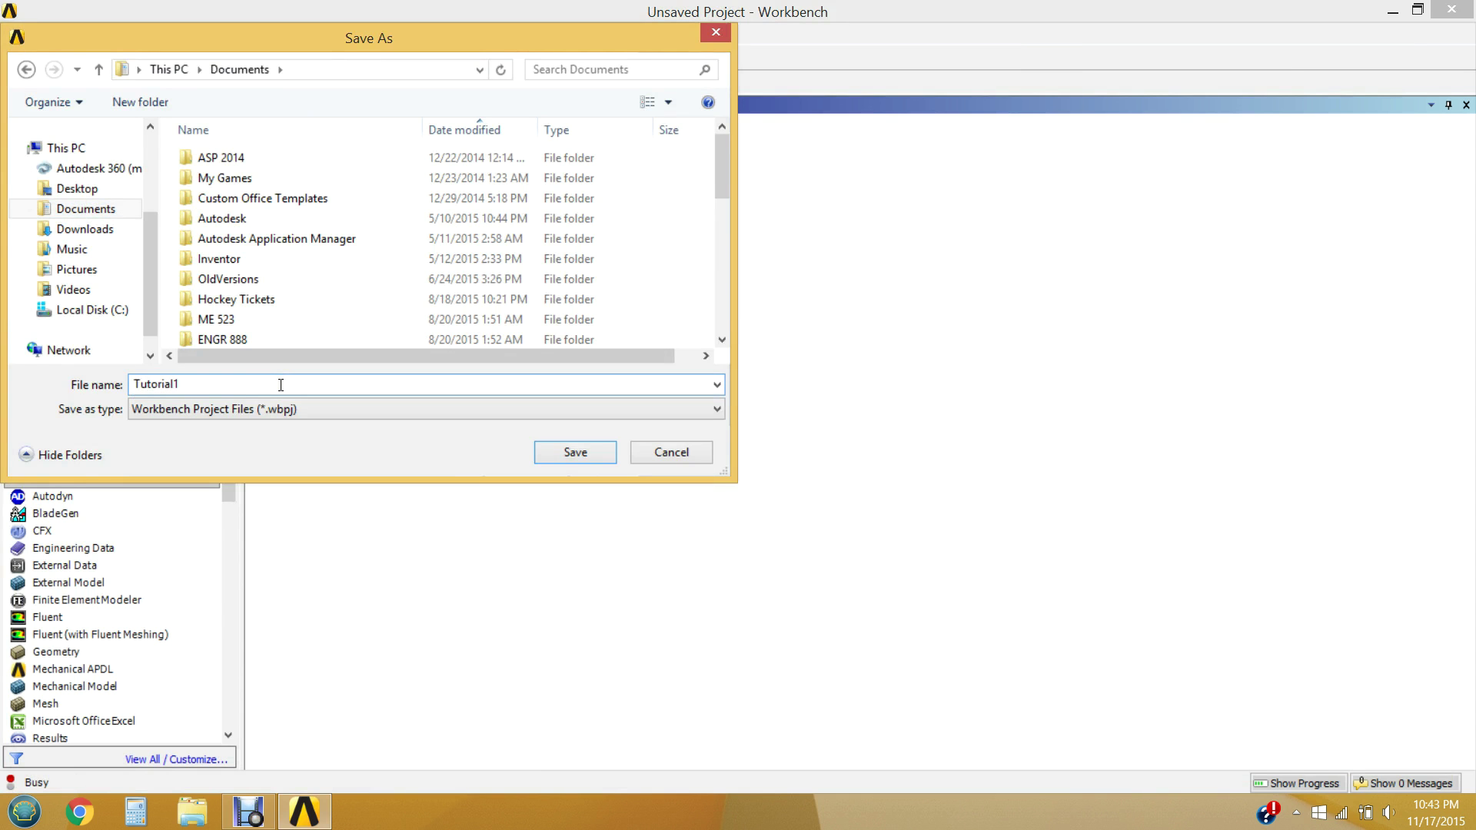
pyautogui.click(606, 450)
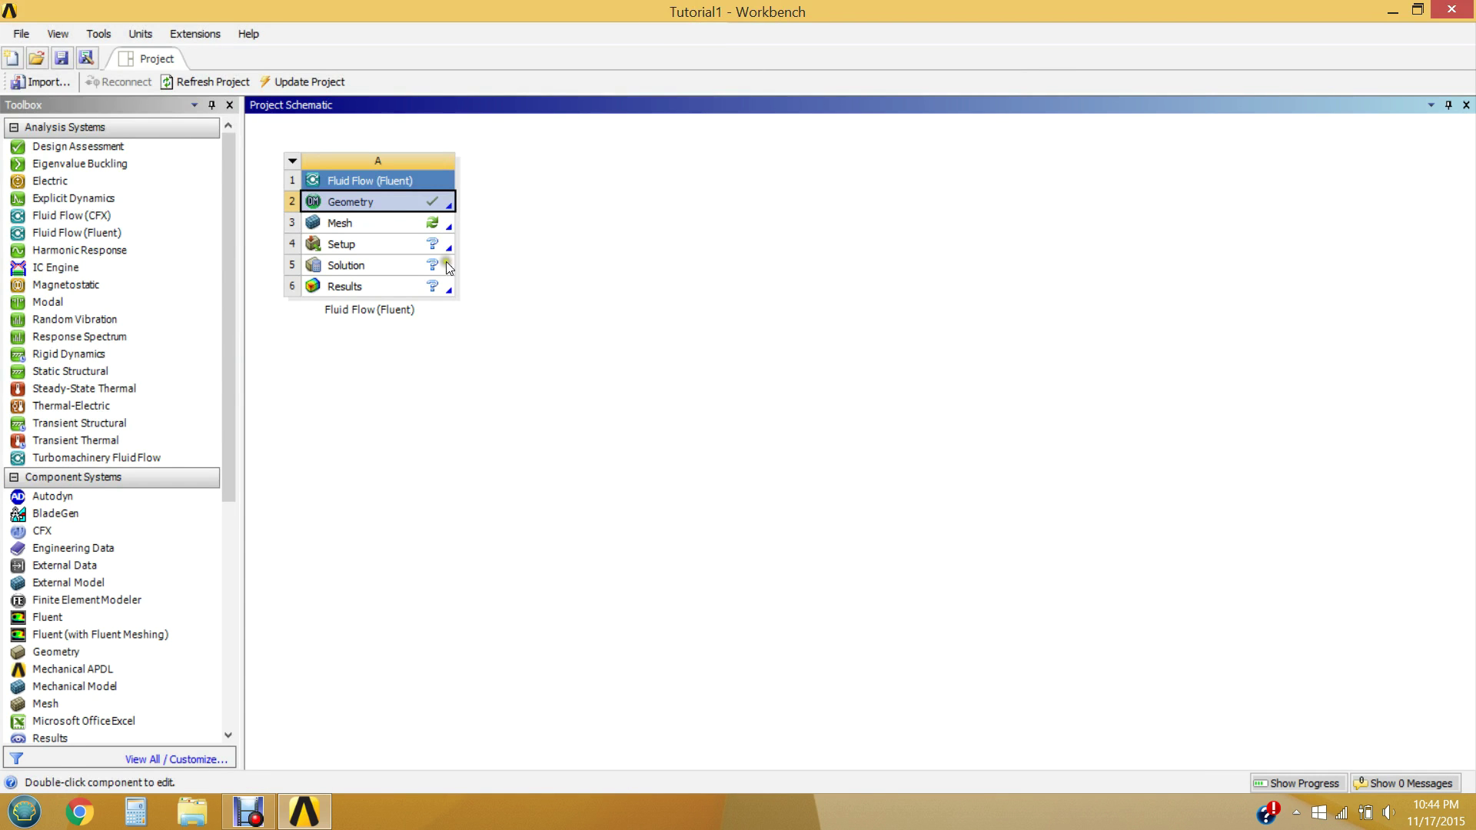
# Step: Open the Fluent system's mesh in ANSYS Meshing from the Workbench Mesh cell
pyautogui.doubleClick(346, 230)
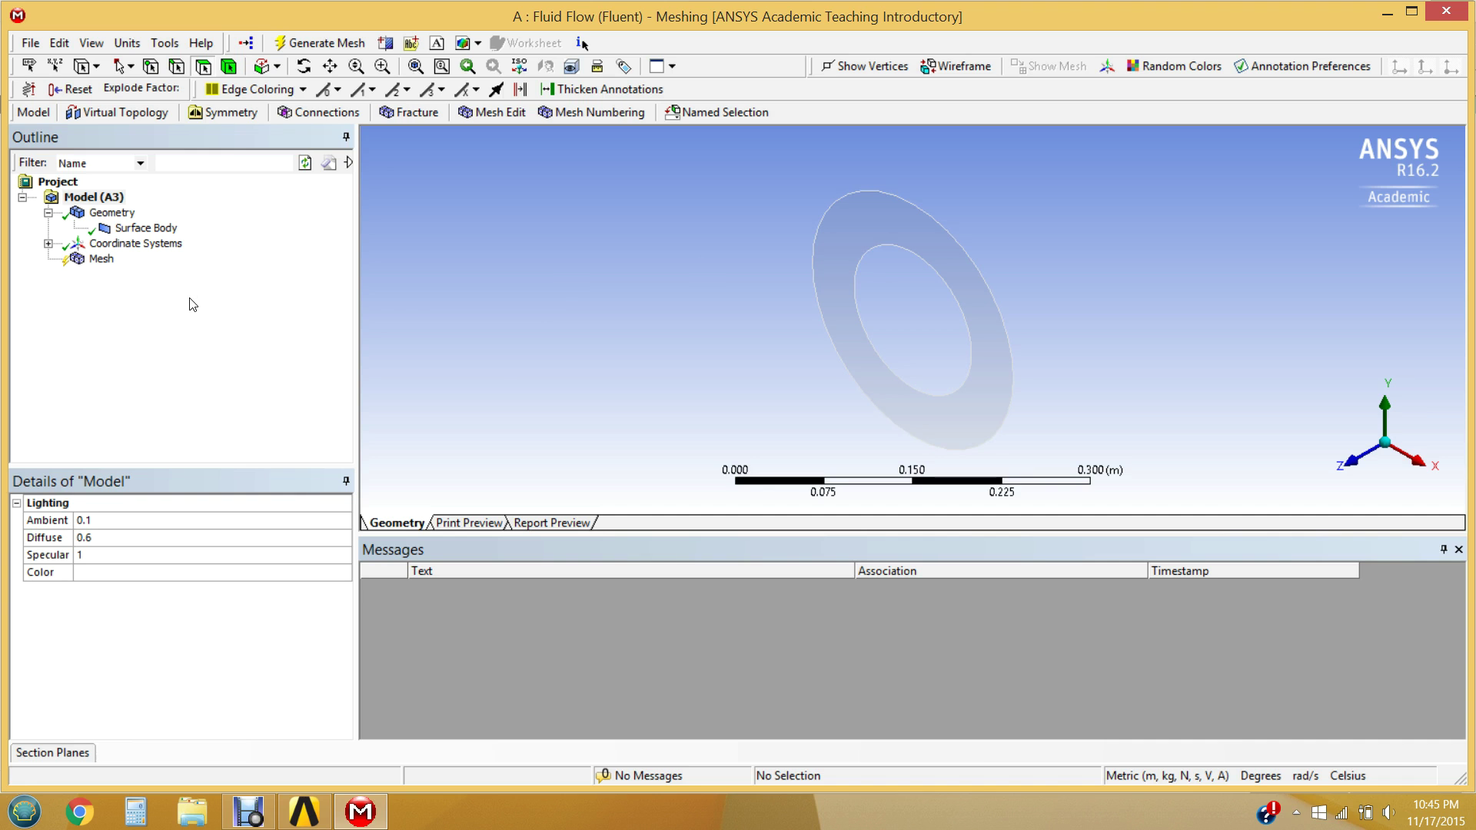
# Step: Insert a Sizing control under Mesh and set the Edge selection filter to scope it
pyautogui.click(105, 265)
pyautogui.rightClick(106, 261)
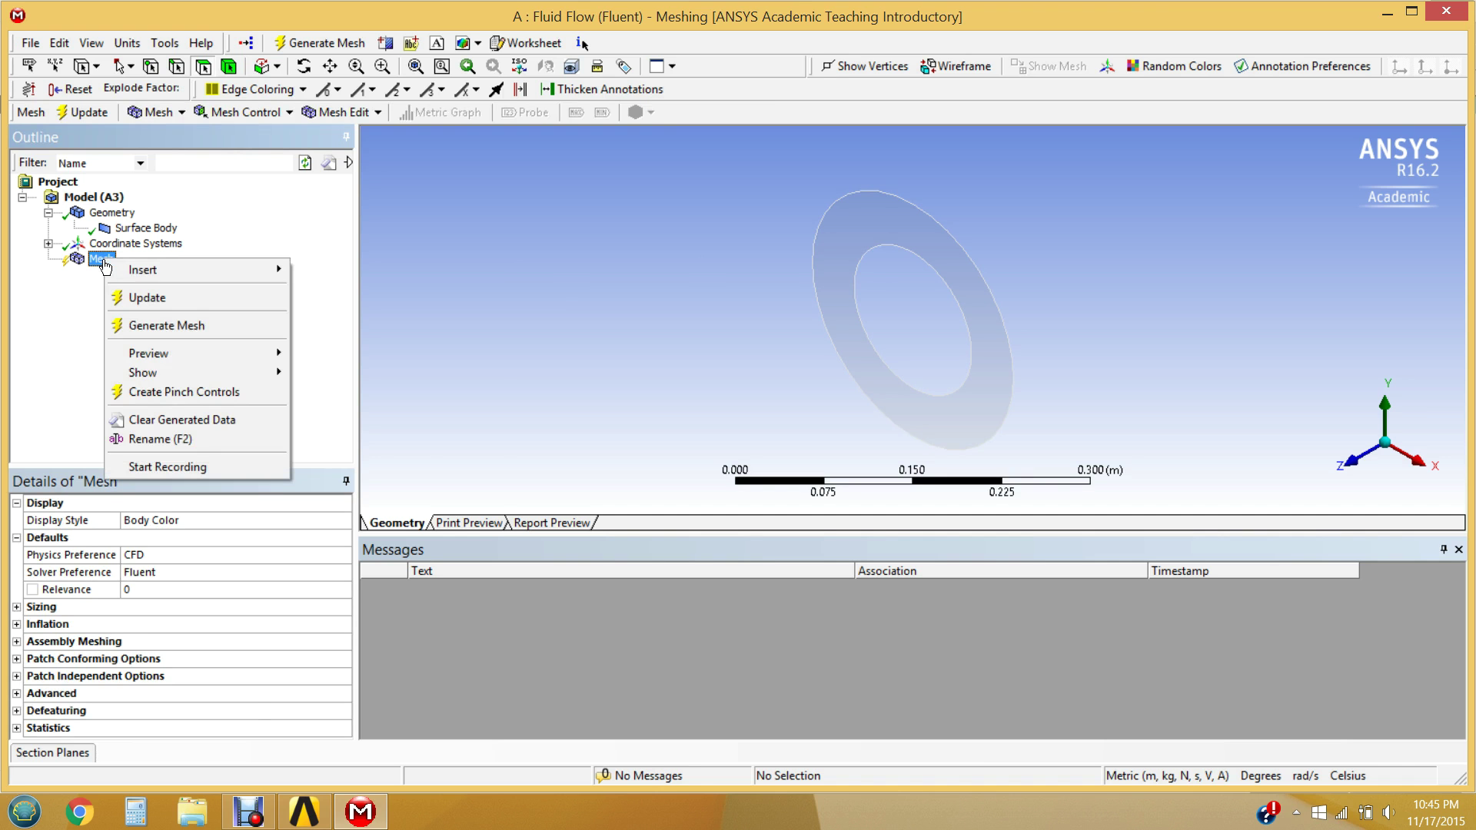
pyautogui.moveTo(132, 273)
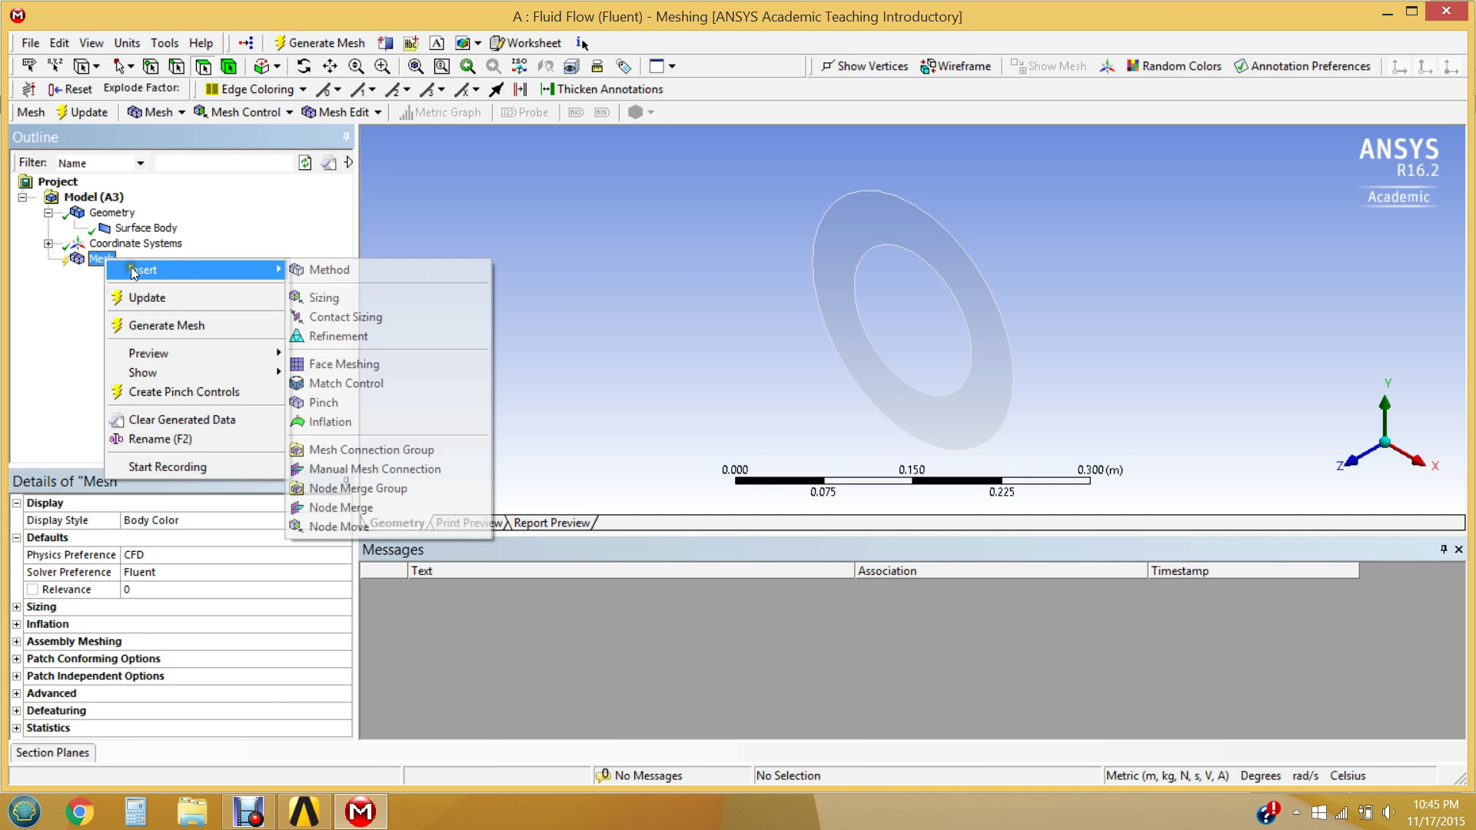
pyautogui.click(326, 296)
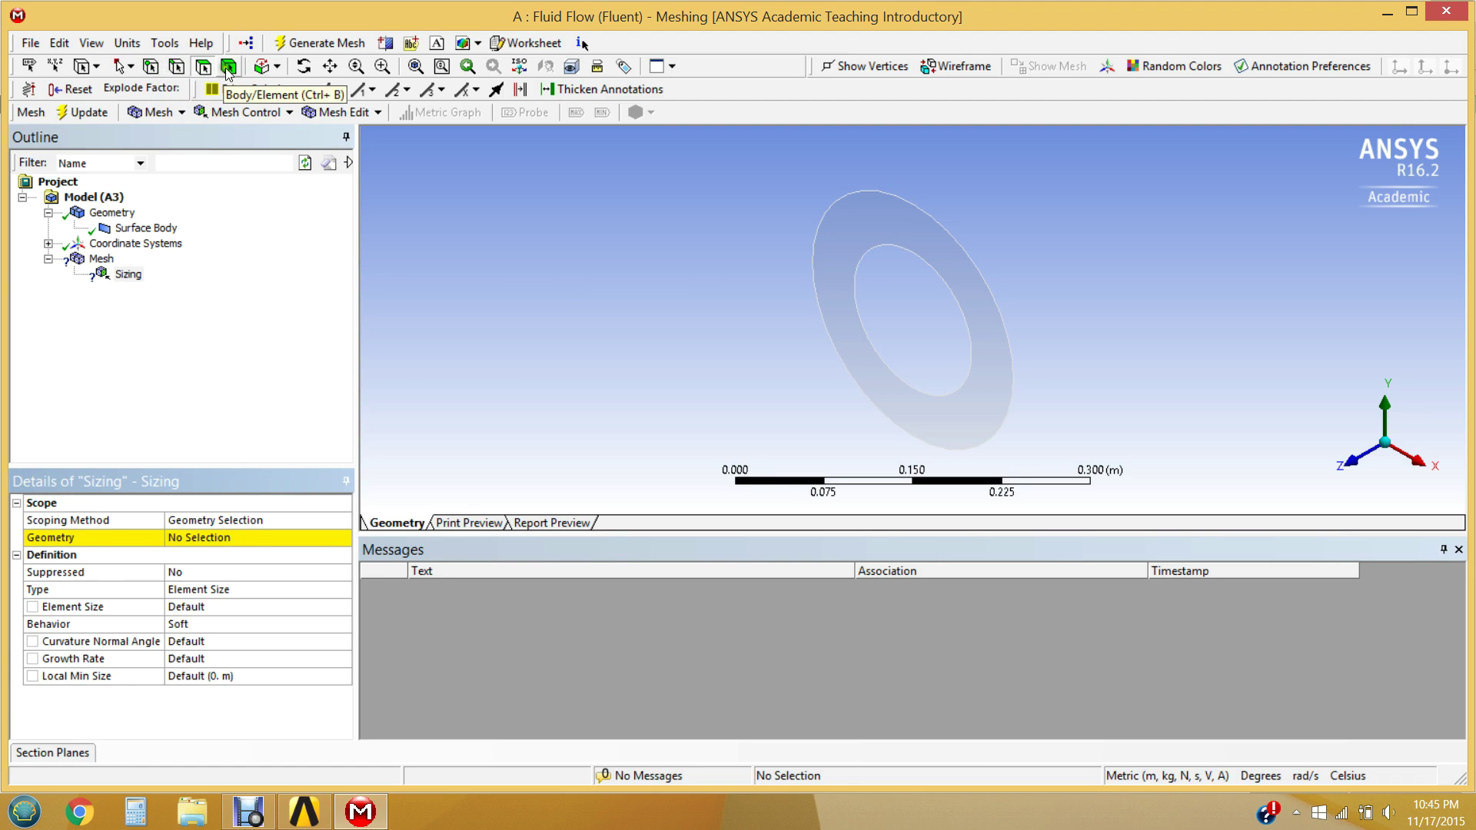
pyautogui.click(176, 67)
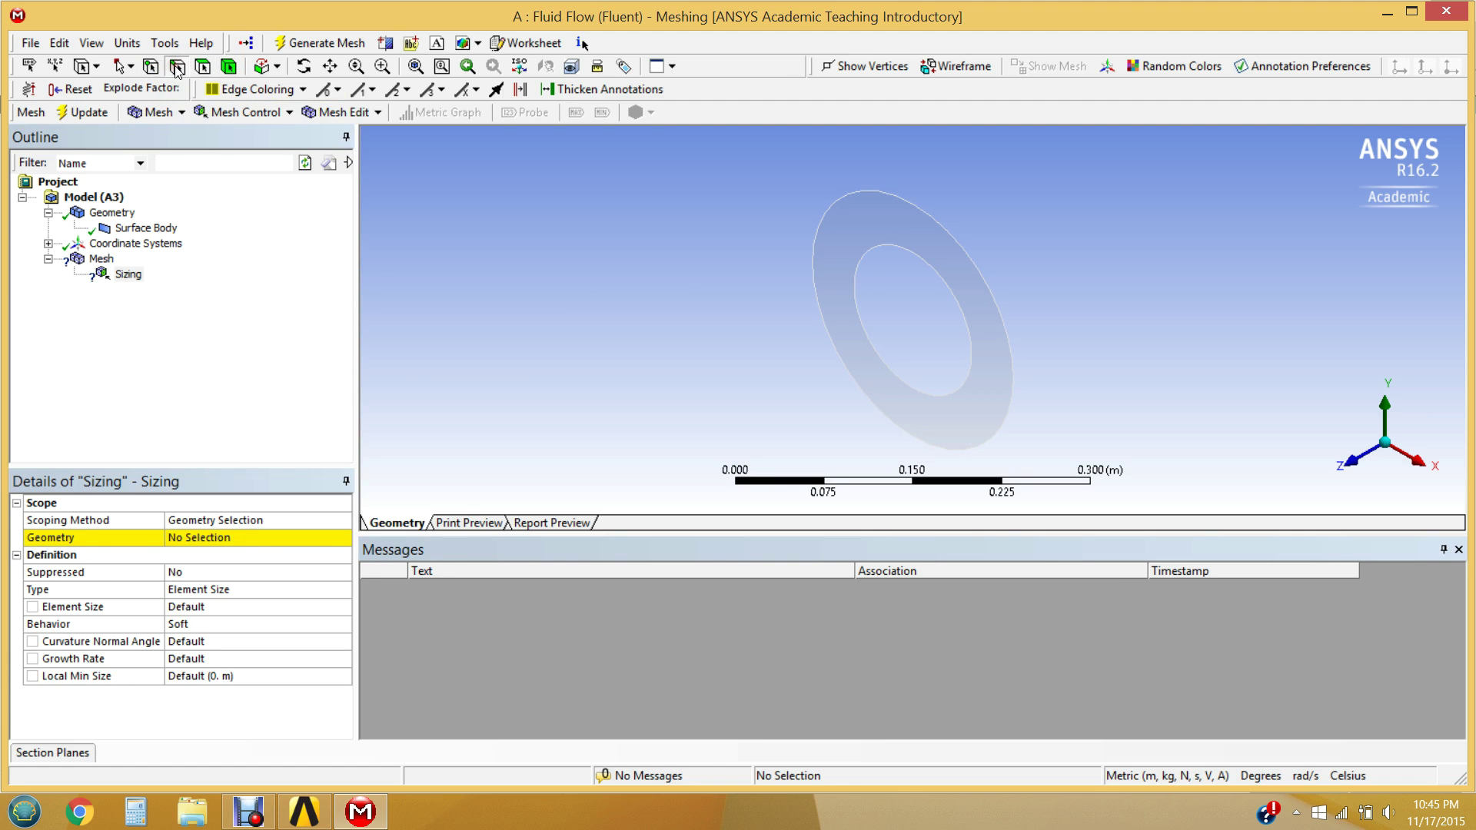
pyautogui.click(202, 538)
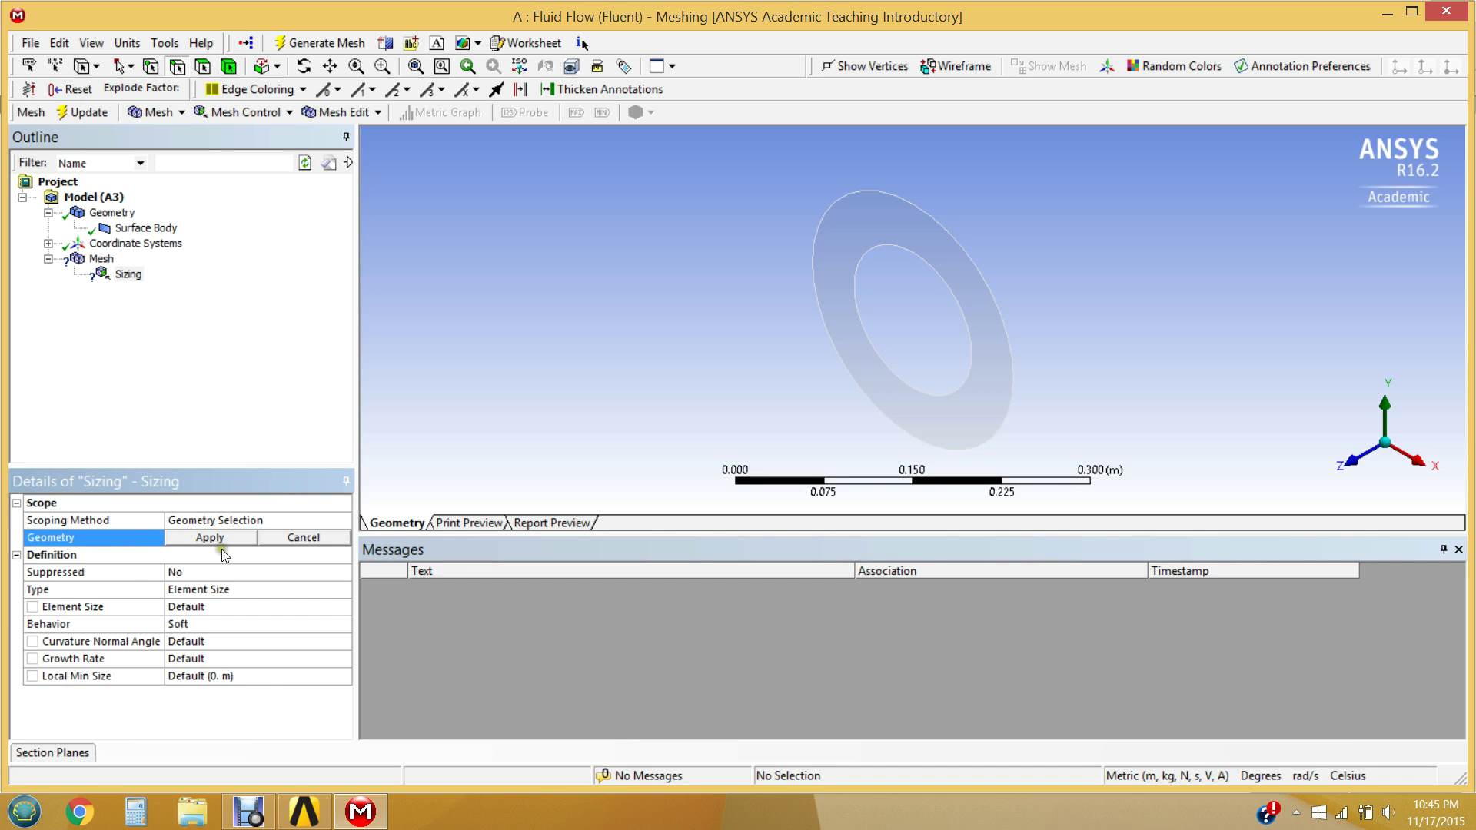
# Step: Scope the sizing to the ring's outer edge with 50 divisions and Hard behavior
pyautogui.click(865, 192)
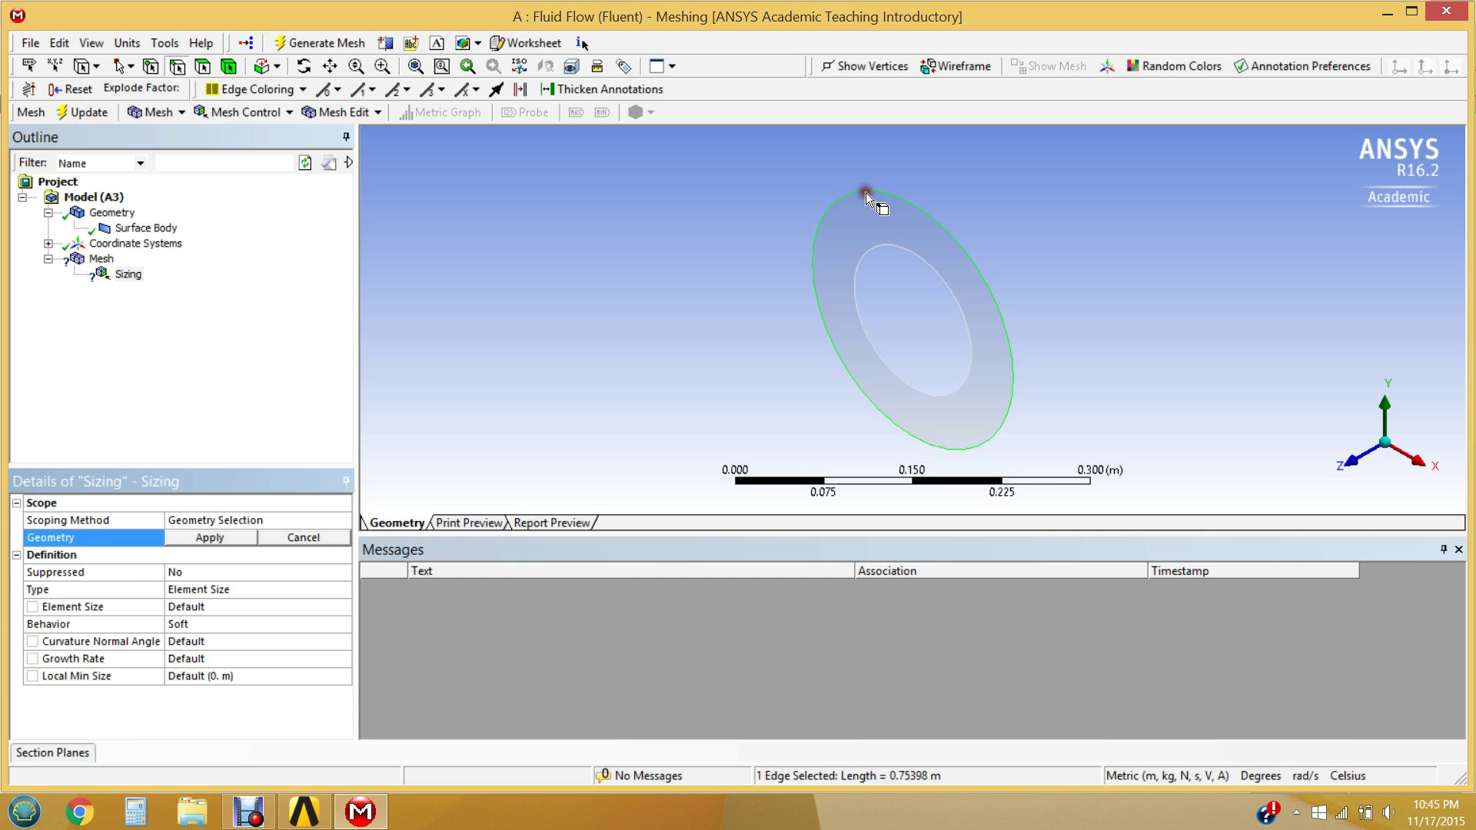
pyautogui.click(224, 538)
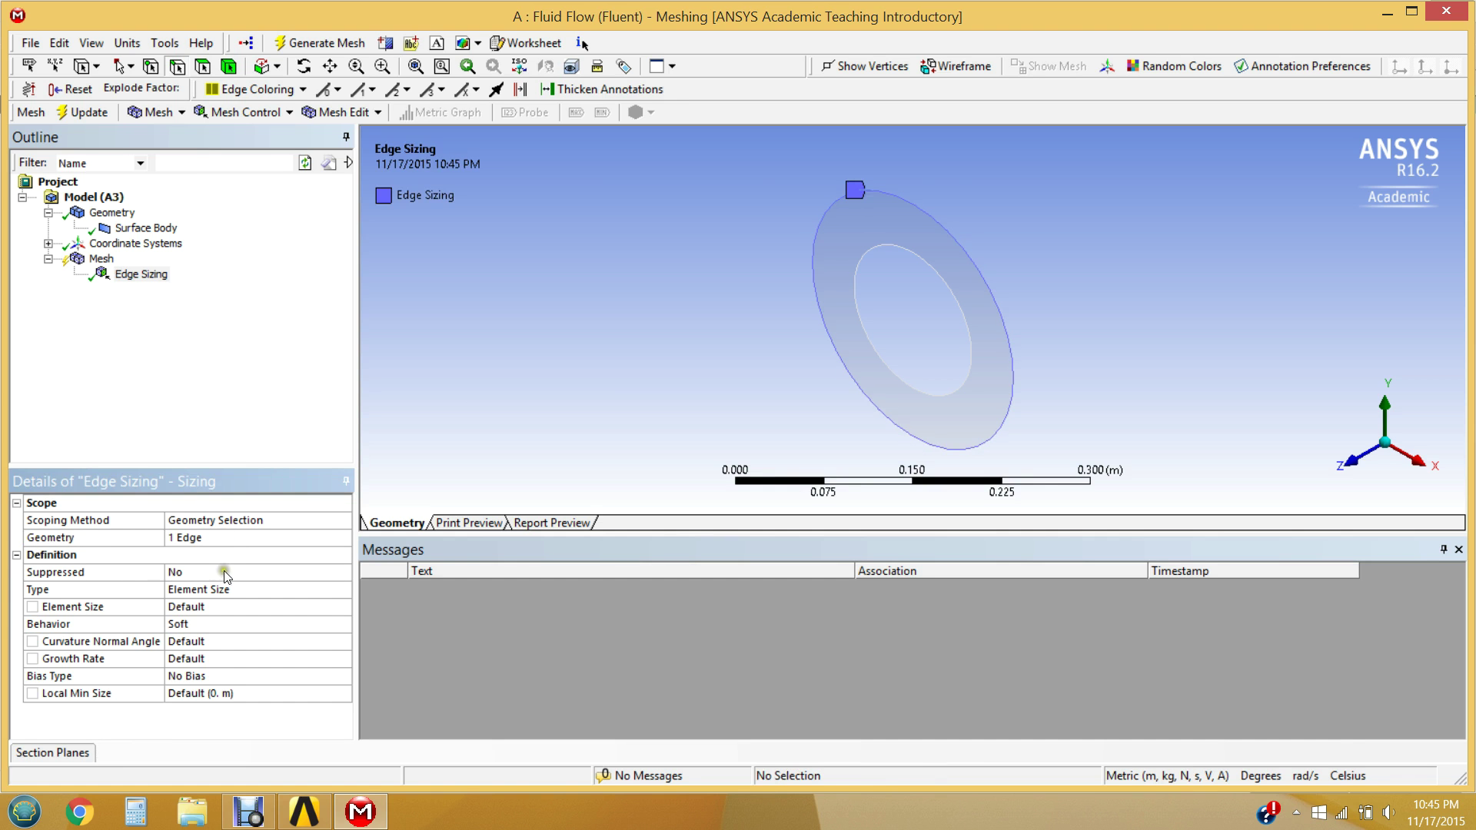
pyautogui.click(229, 589)
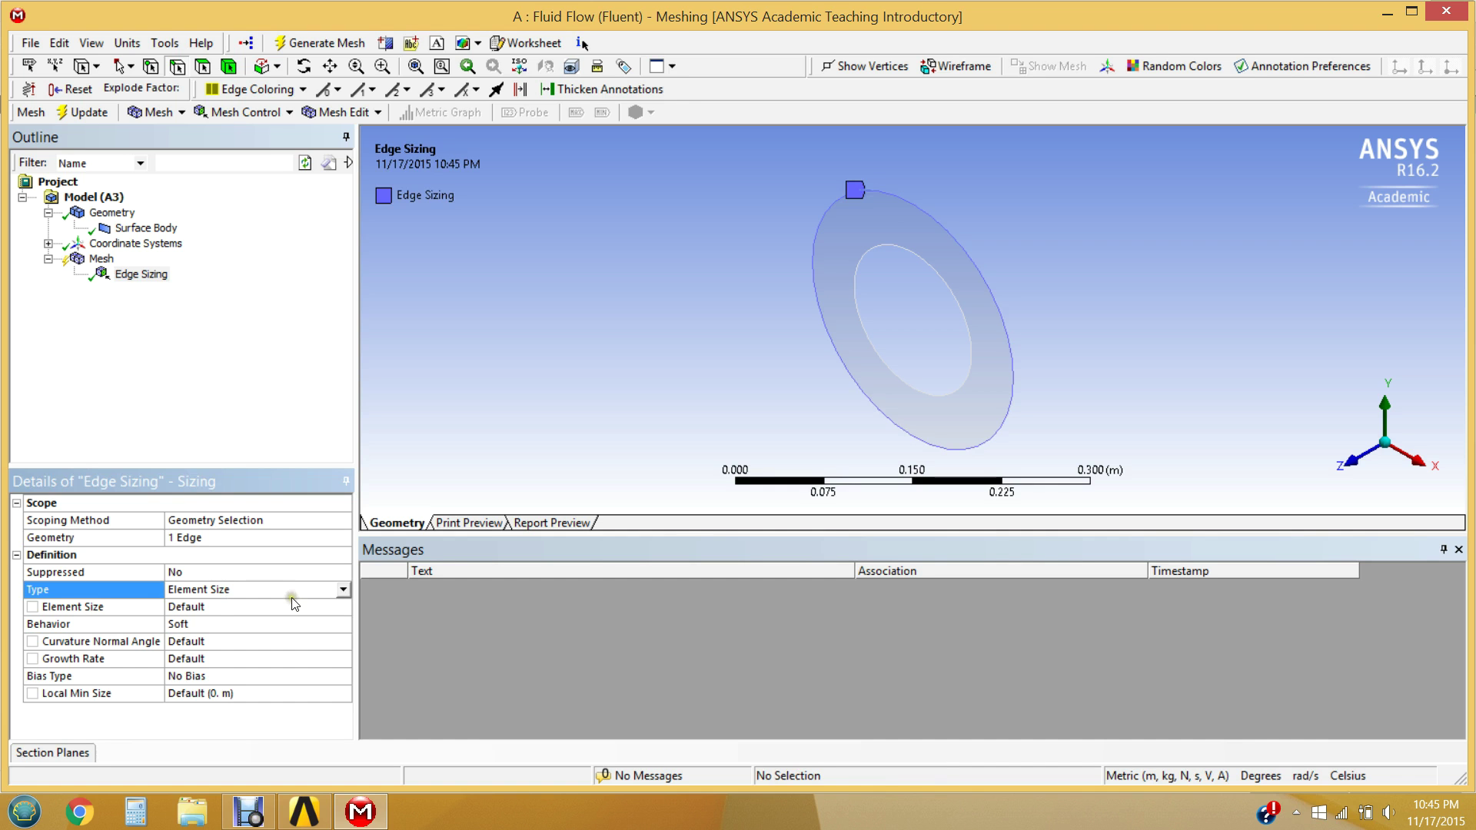
pyautogui.click(342, 589)
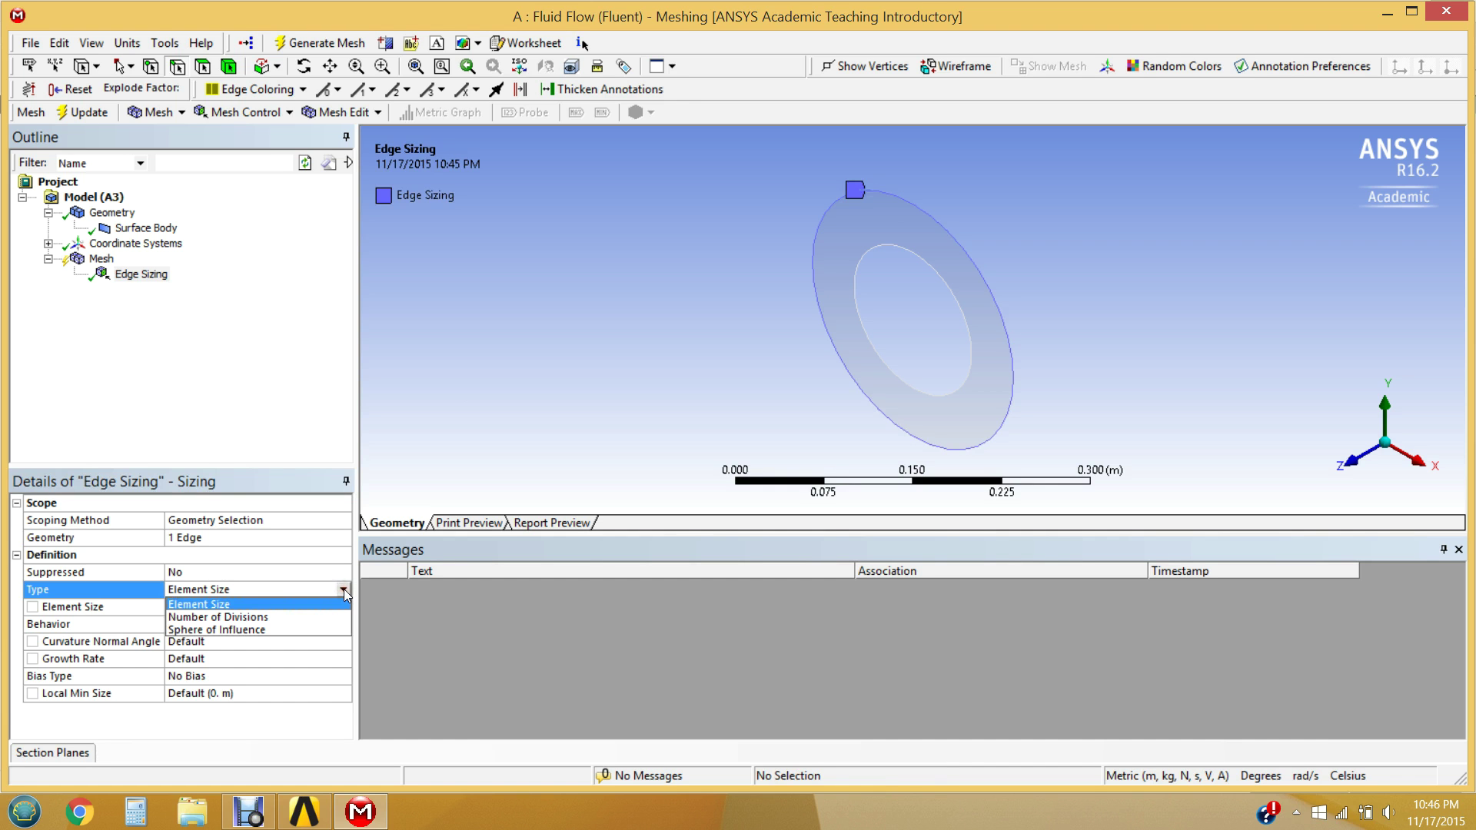
pyautogui.click(299, 617)
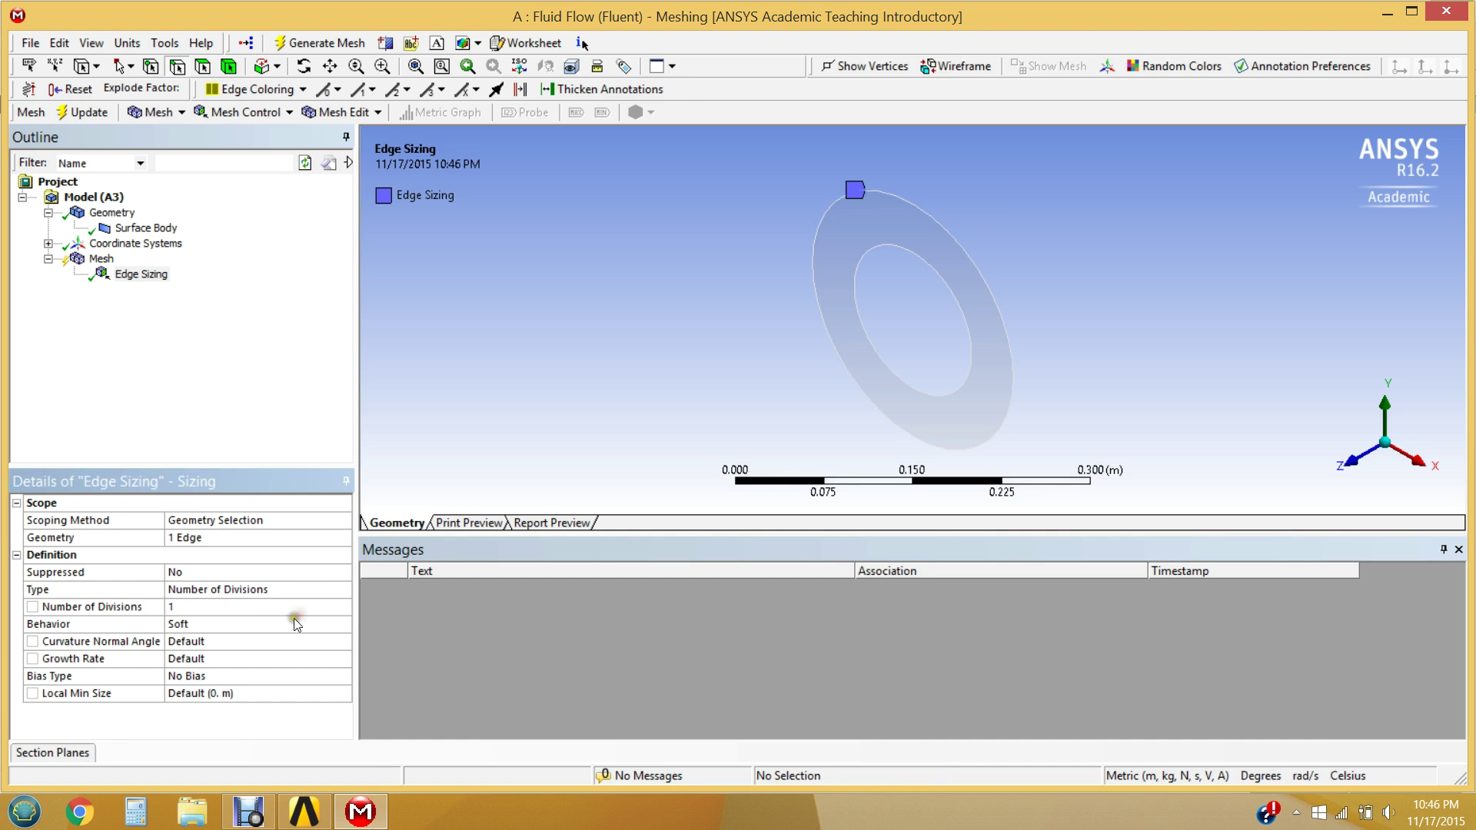
pyautogui.click(206, 607)
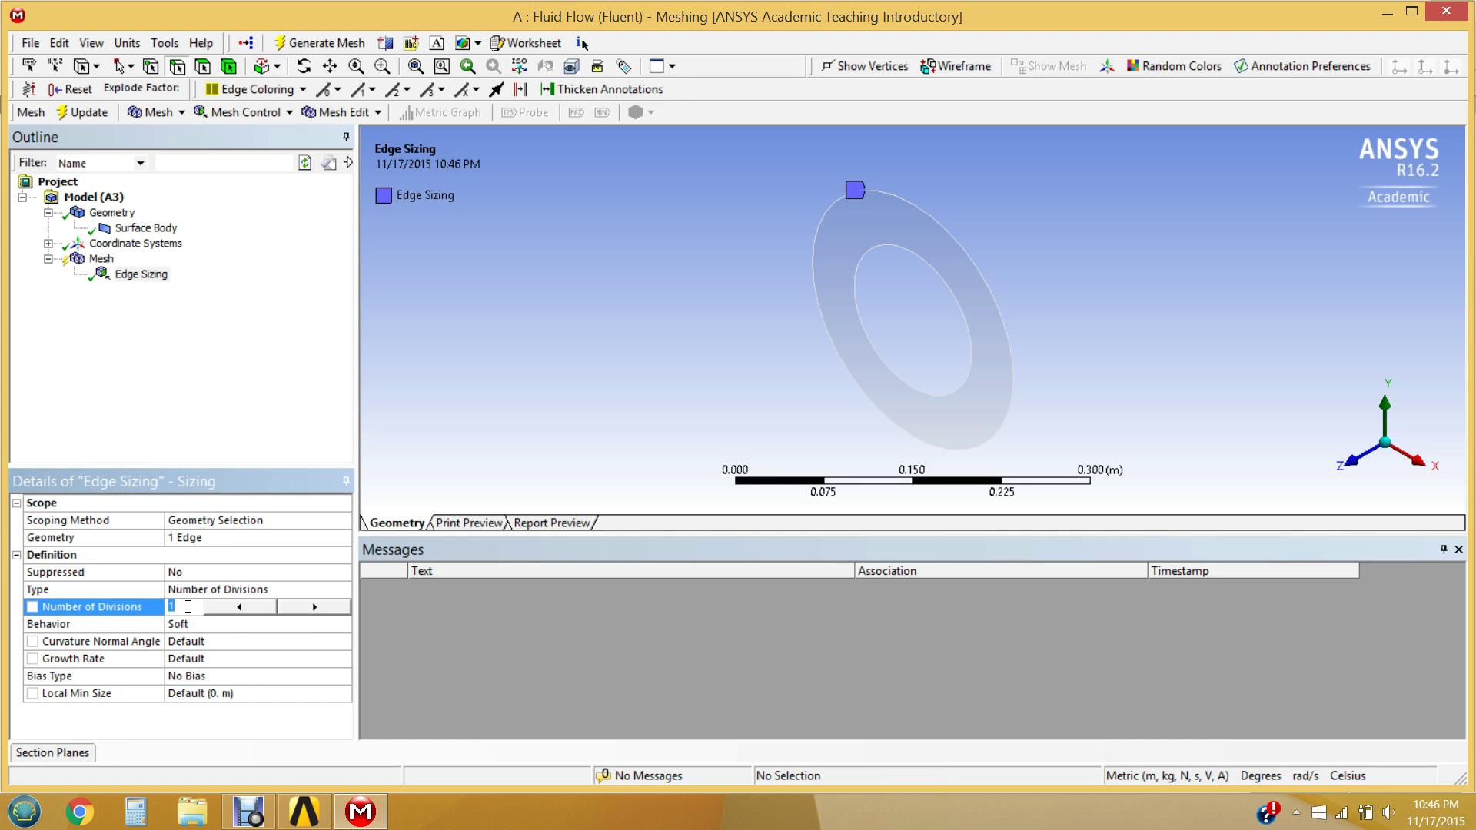
pyautogui.write('50')
pyautogui.click(191, 619)
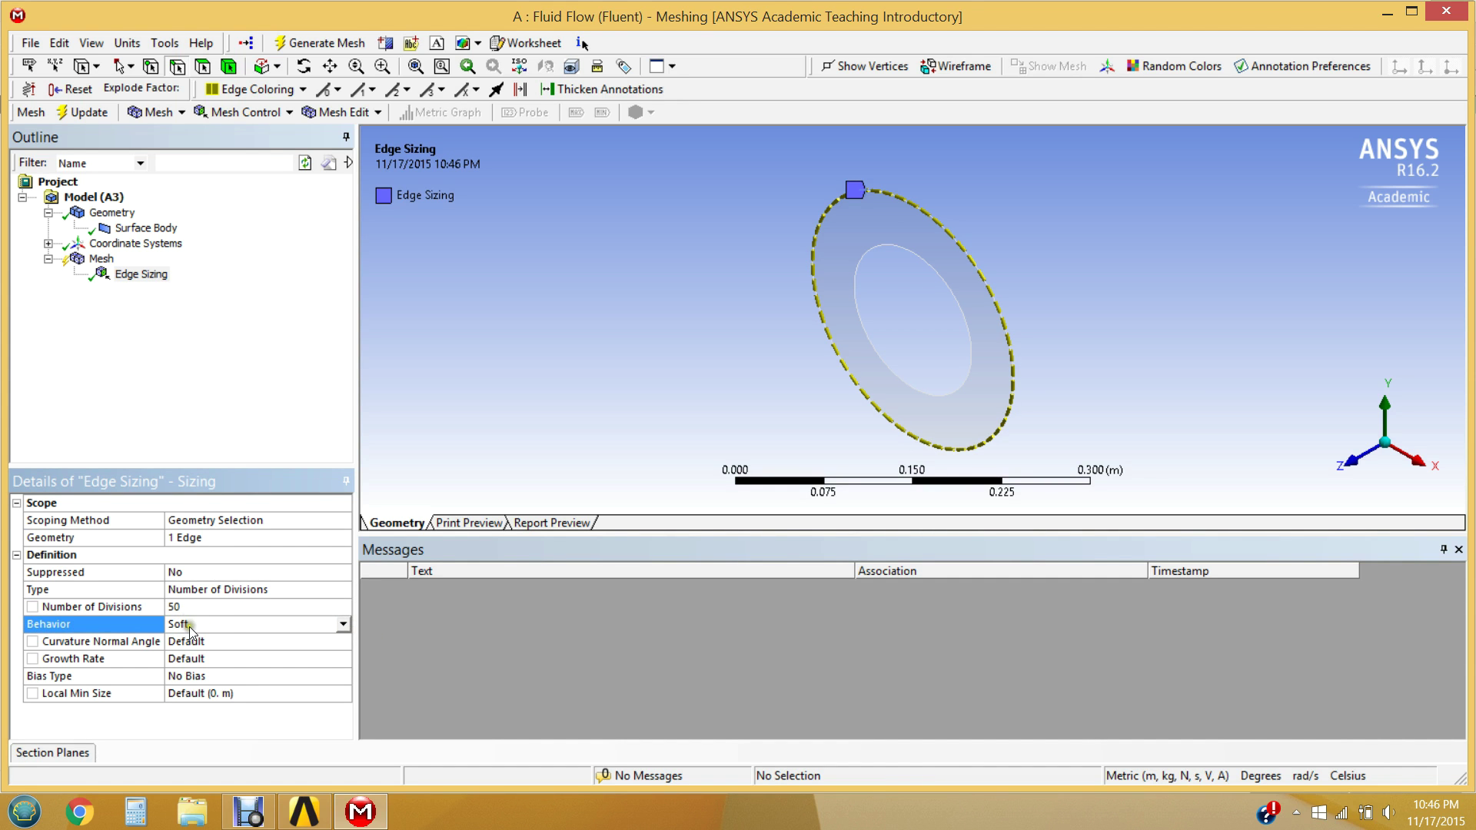
pyautogui.click(341, 625)
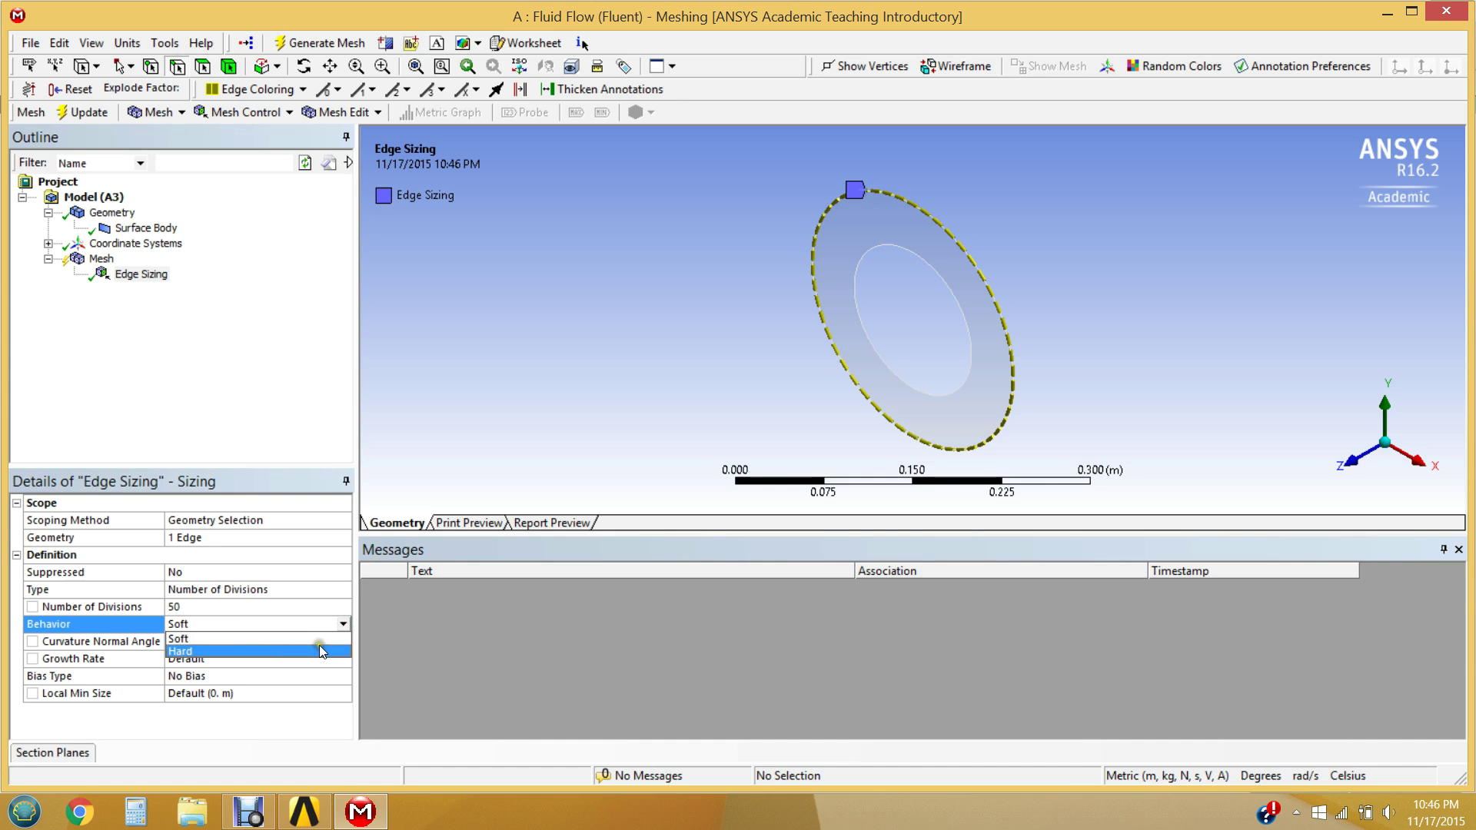
pyautogui.click(322, 652)
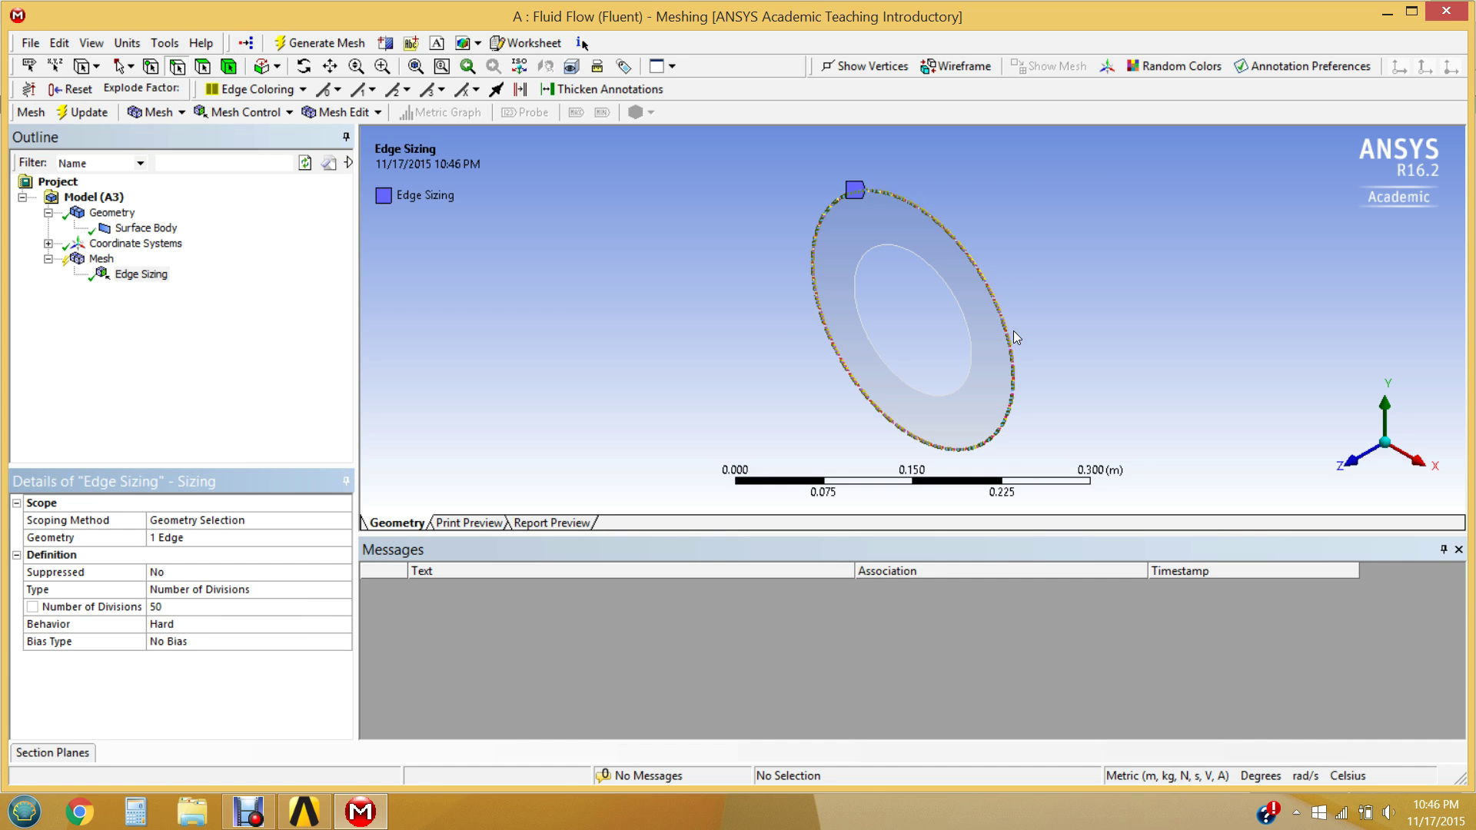
pyautogui.click(242, 341)
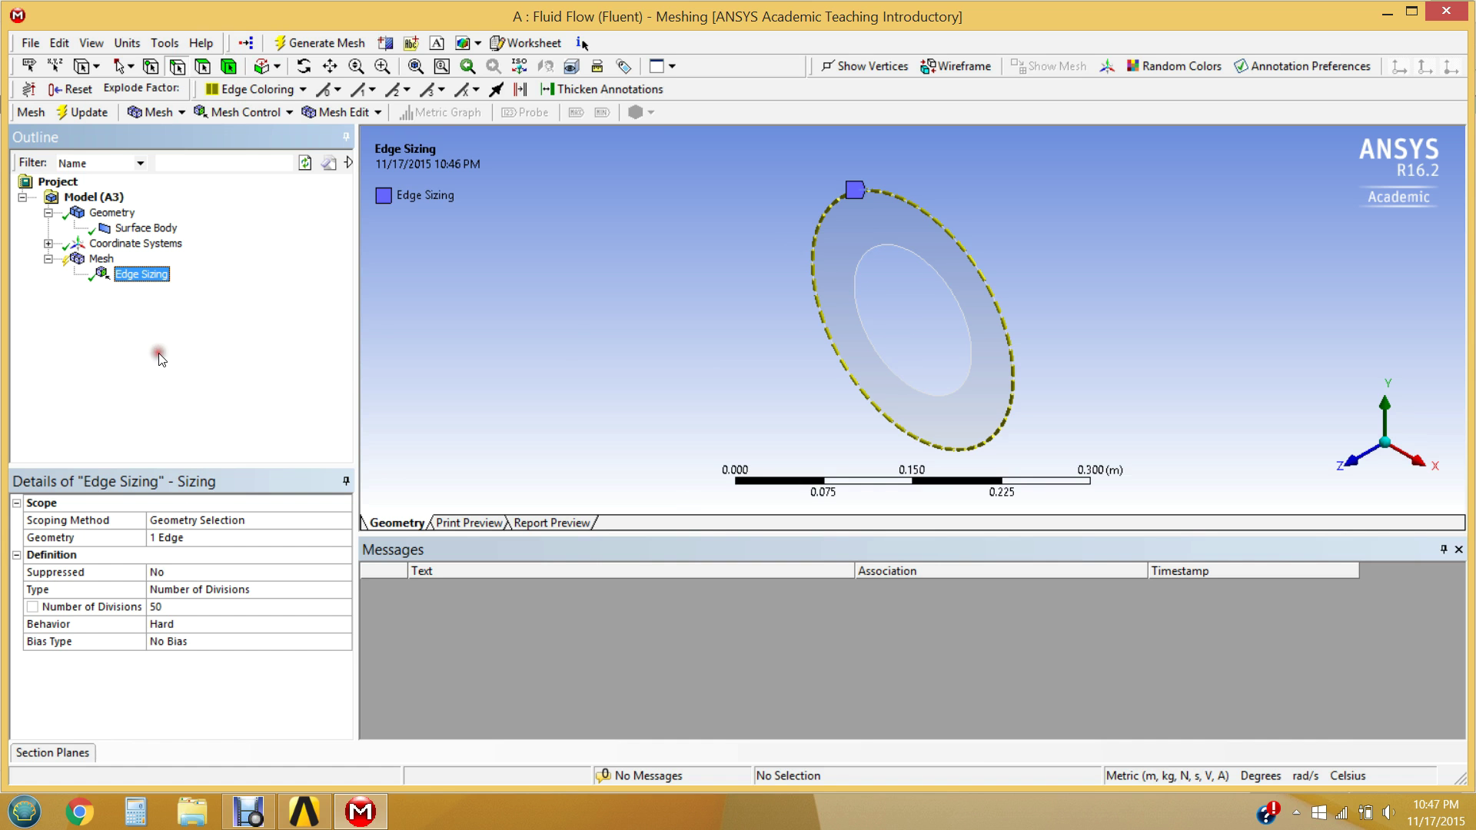
# Step: Insert a second Sizing control under Mesh scoped to the ring's inner edge
pyautogui.rightClick(102, 261)
pyautogui.moveTo(192, 267)
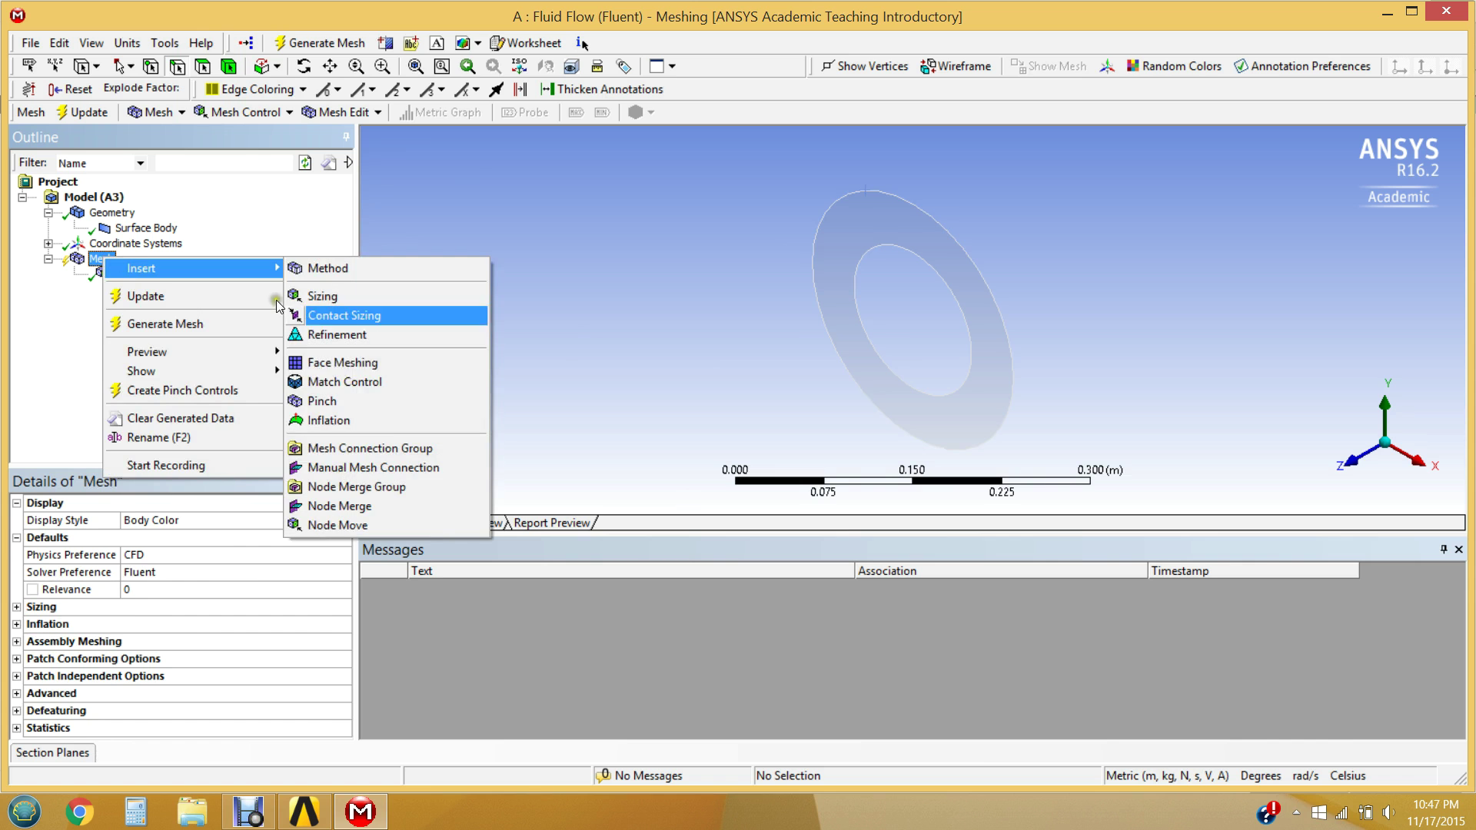
pyautogui.click(355, 298)
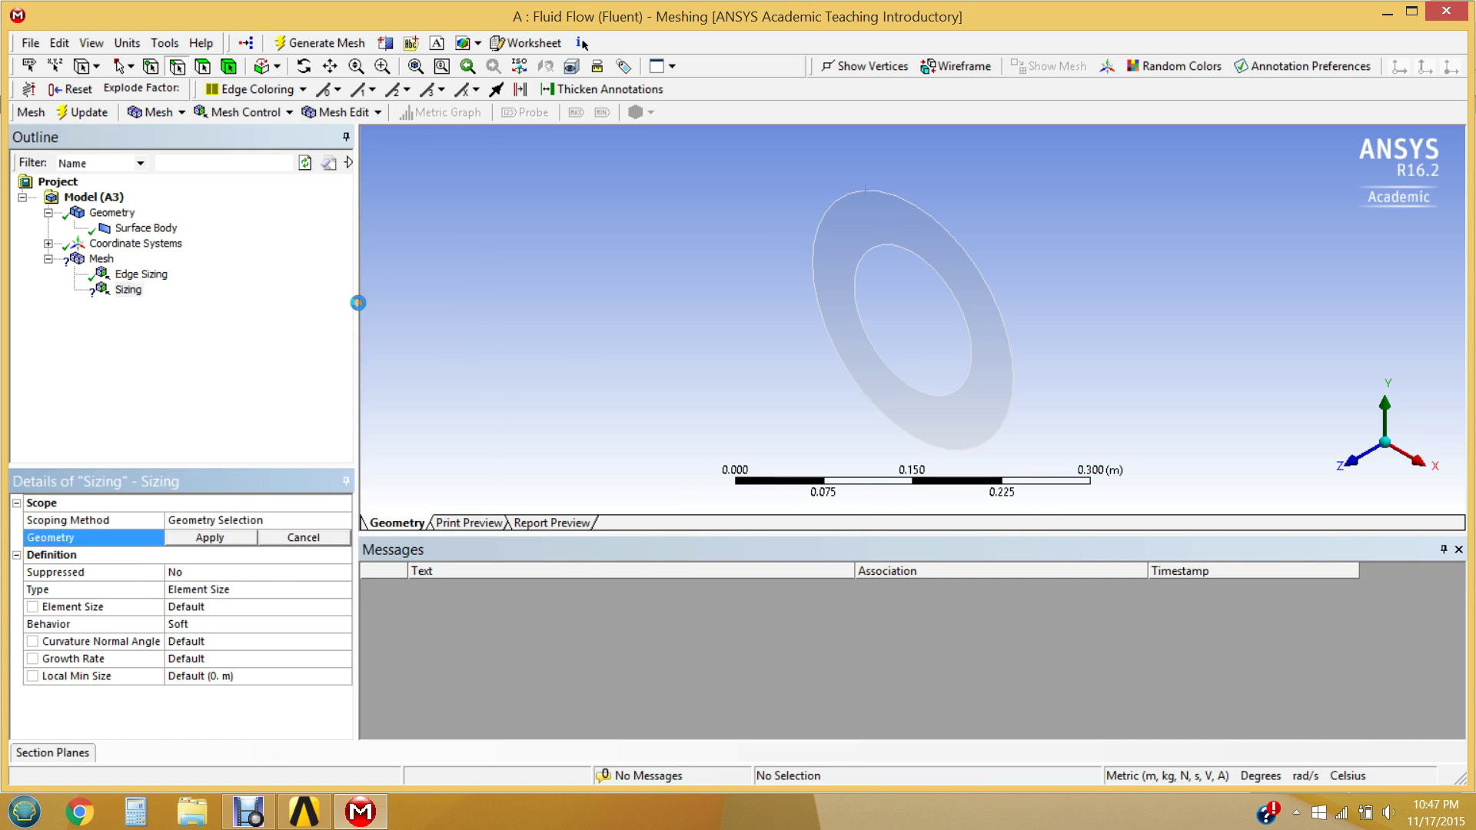
pyautogui.click(859, 294)
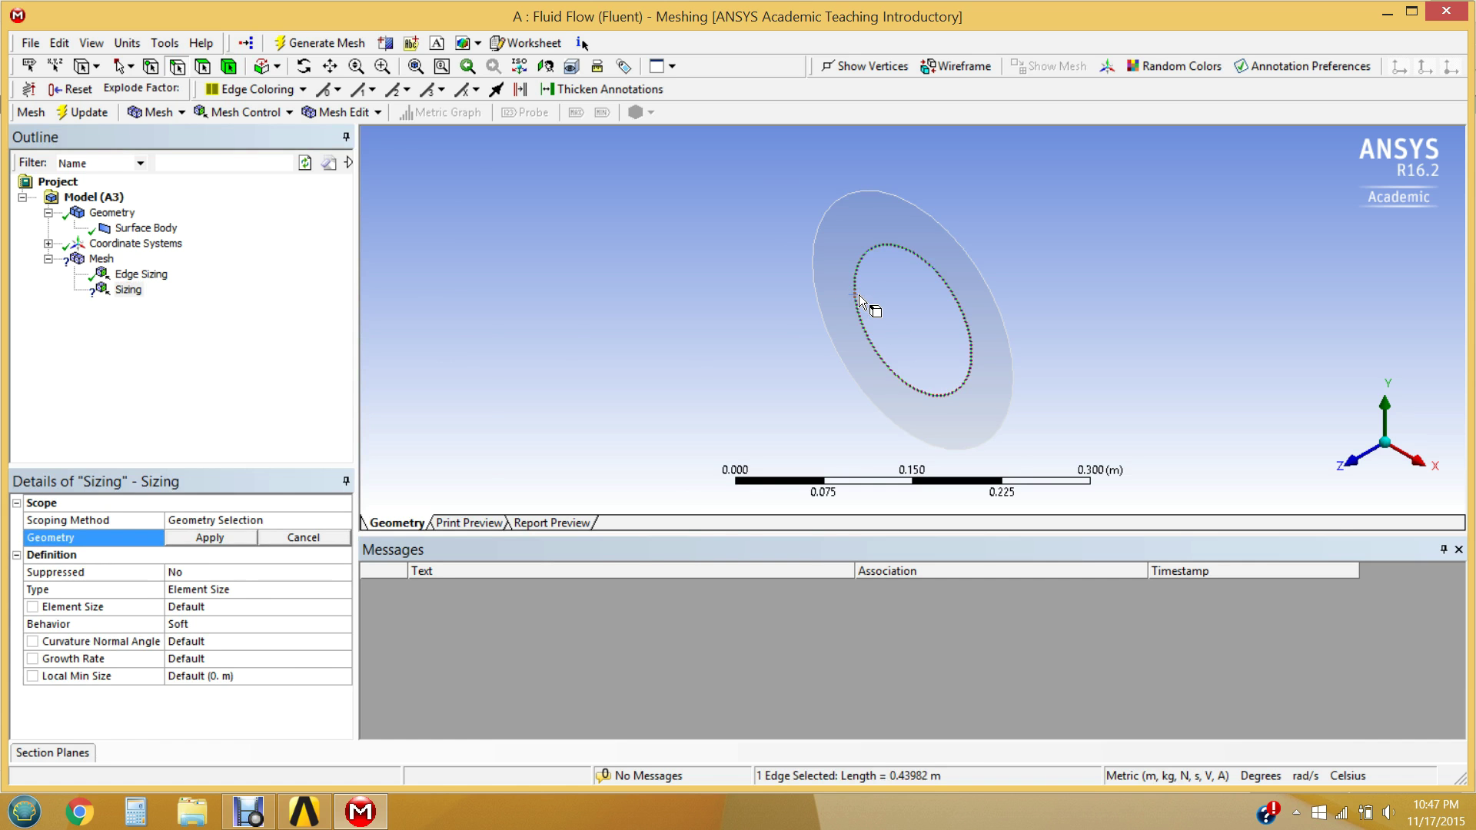
pyautogui.click(208, 538)
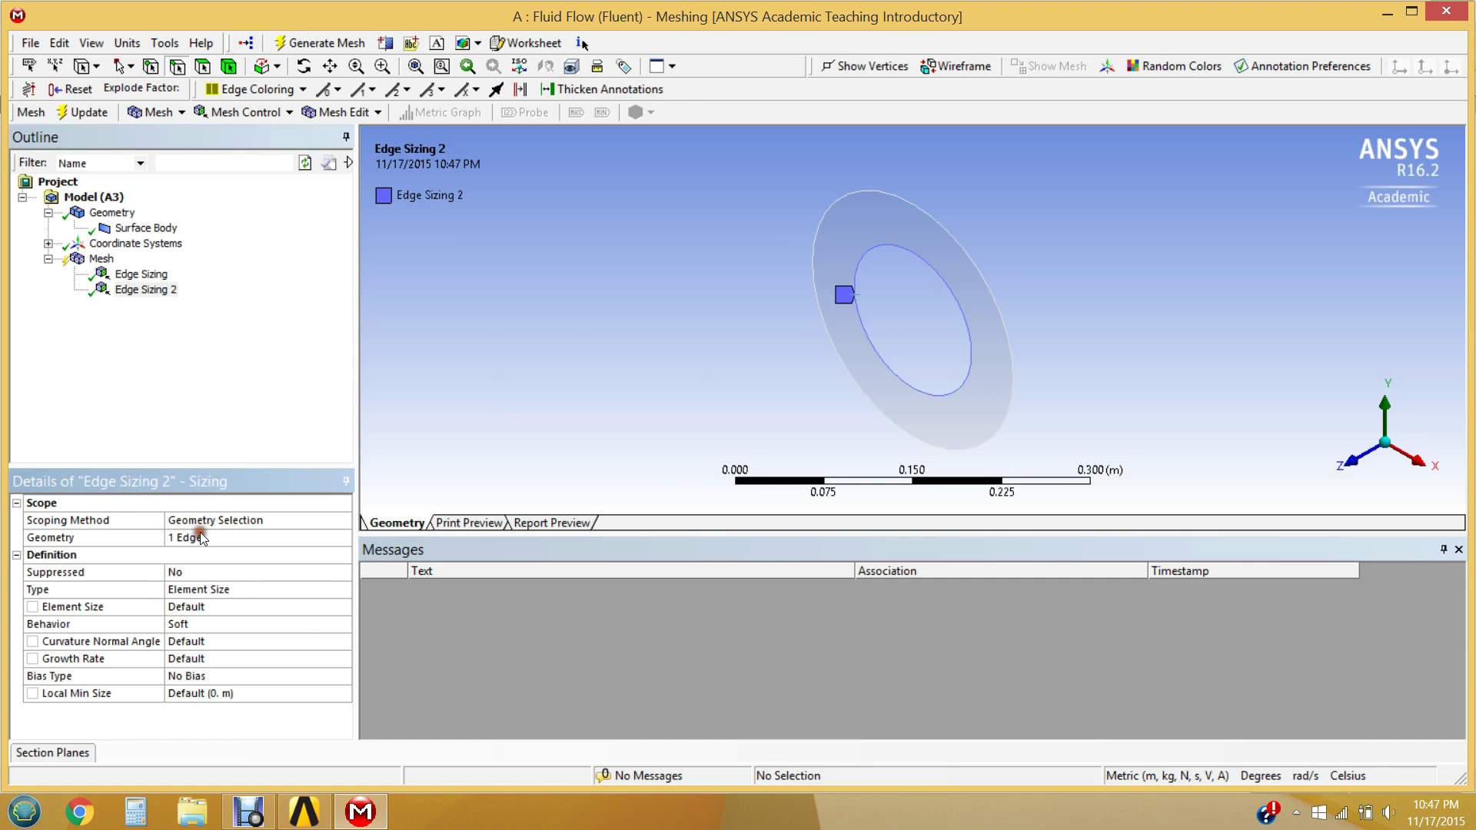
# Step: Set the inner-edge sizing to Number of Divisions 50 with Hard behavior
pyautogui.click(319, 589)
pyautogui.click(343, 590)
pyautogui.click(296, 617)
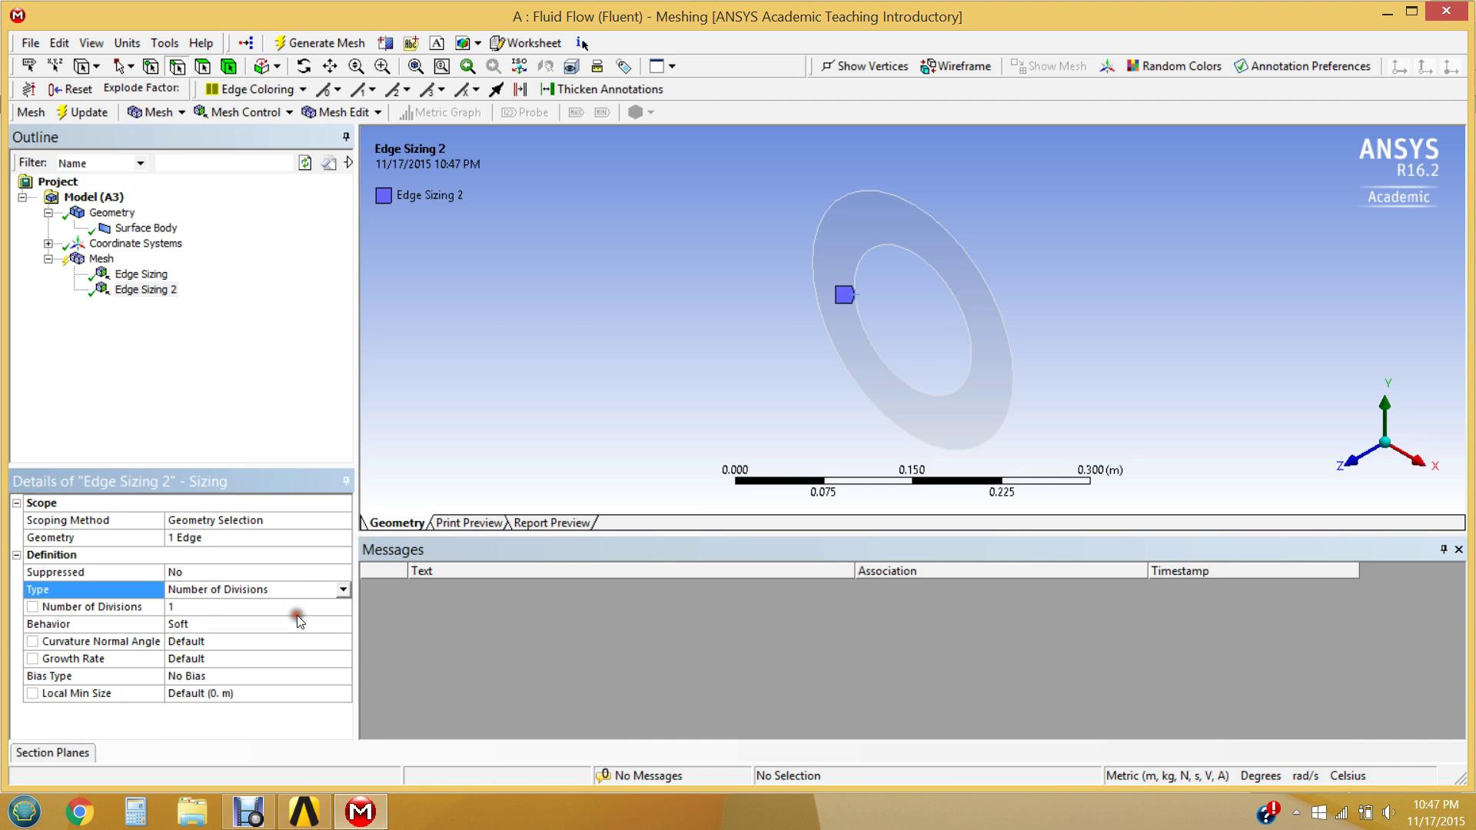
pyautogui.click(201, 607)
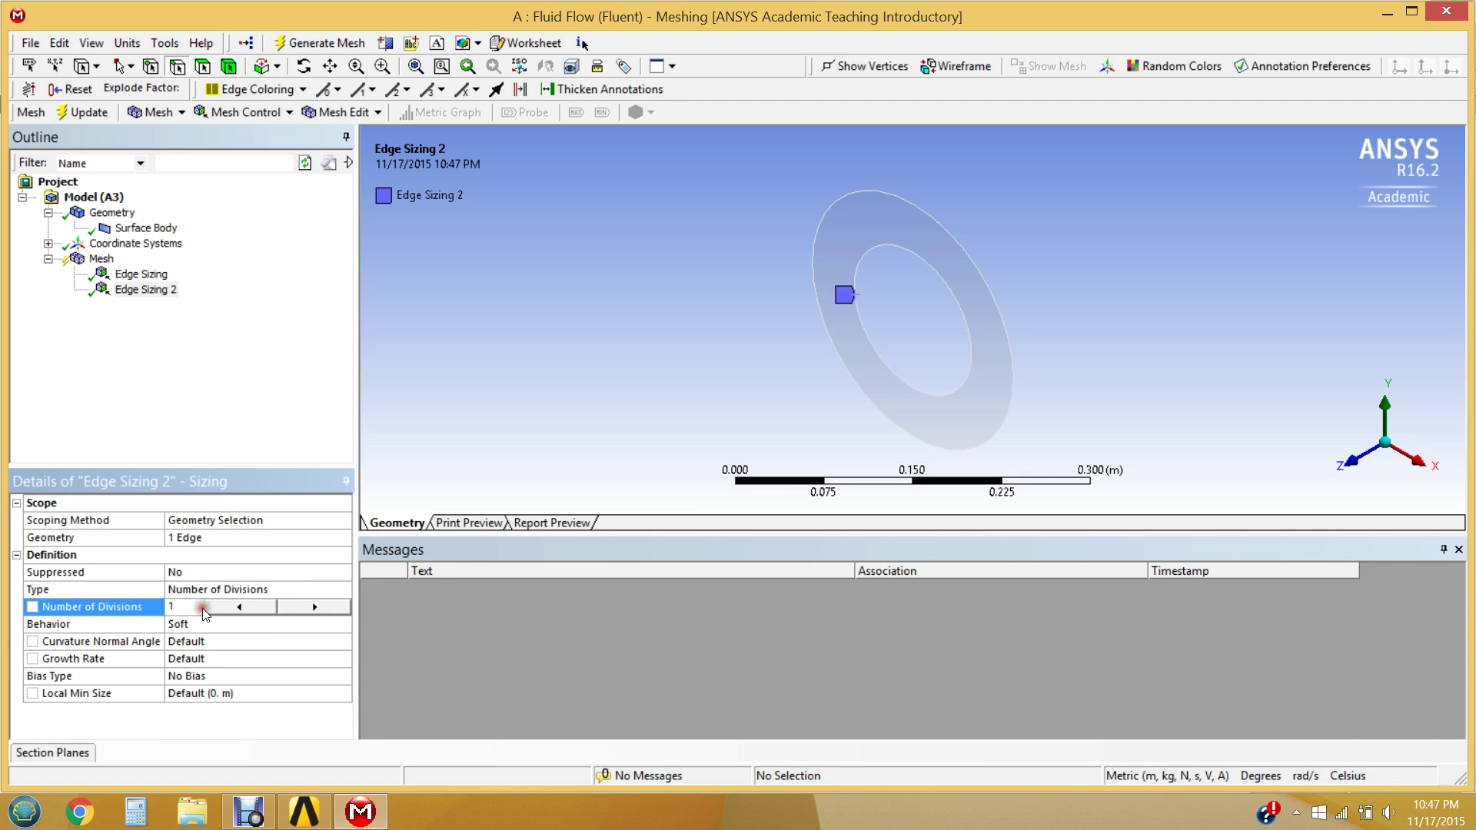
pyautogui.press('BackSpace')
pyautogui.write('50')
pyautogui.click(191, 624)
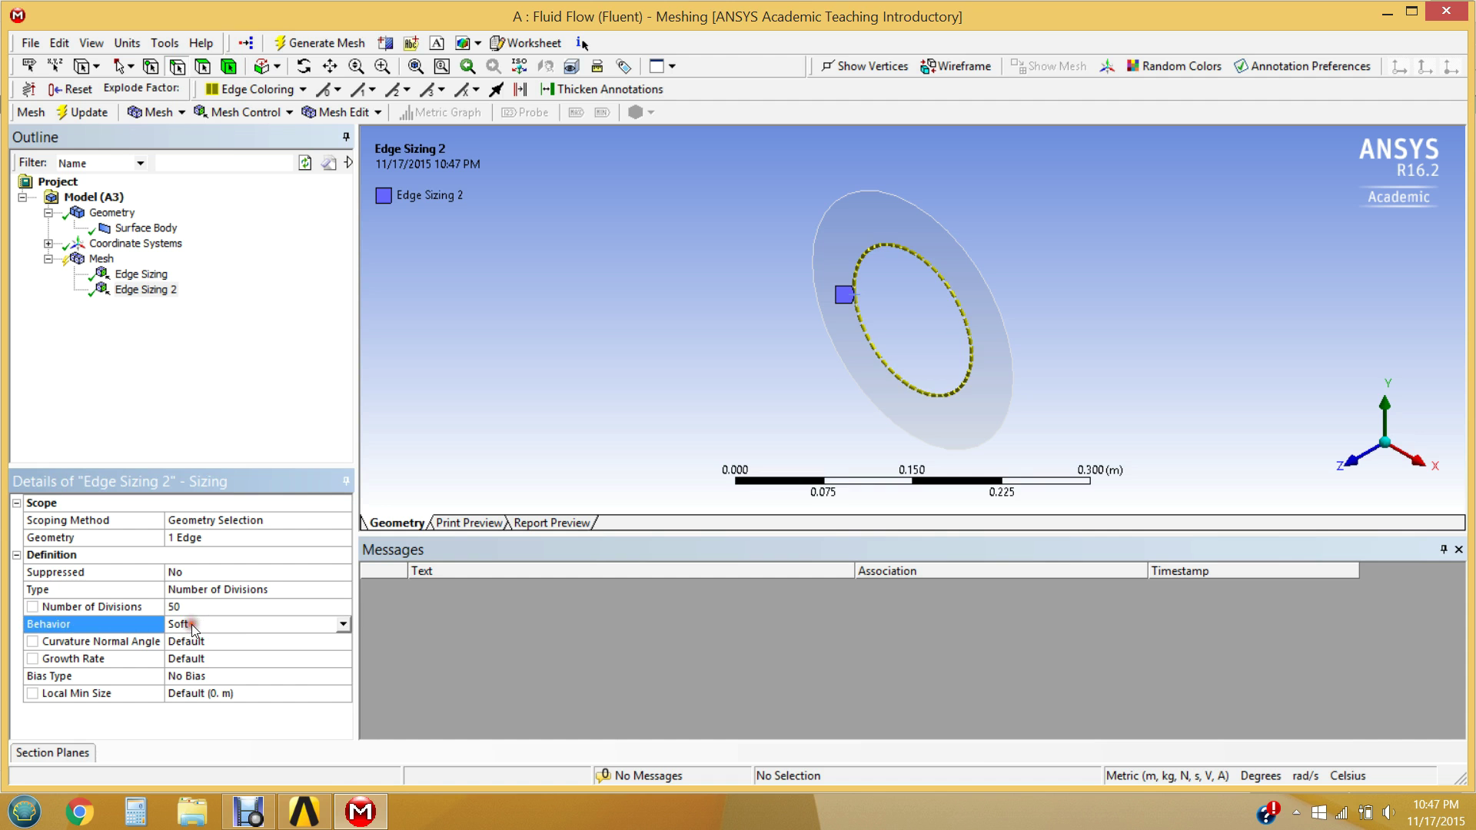
pyautogui.click(339, 624)
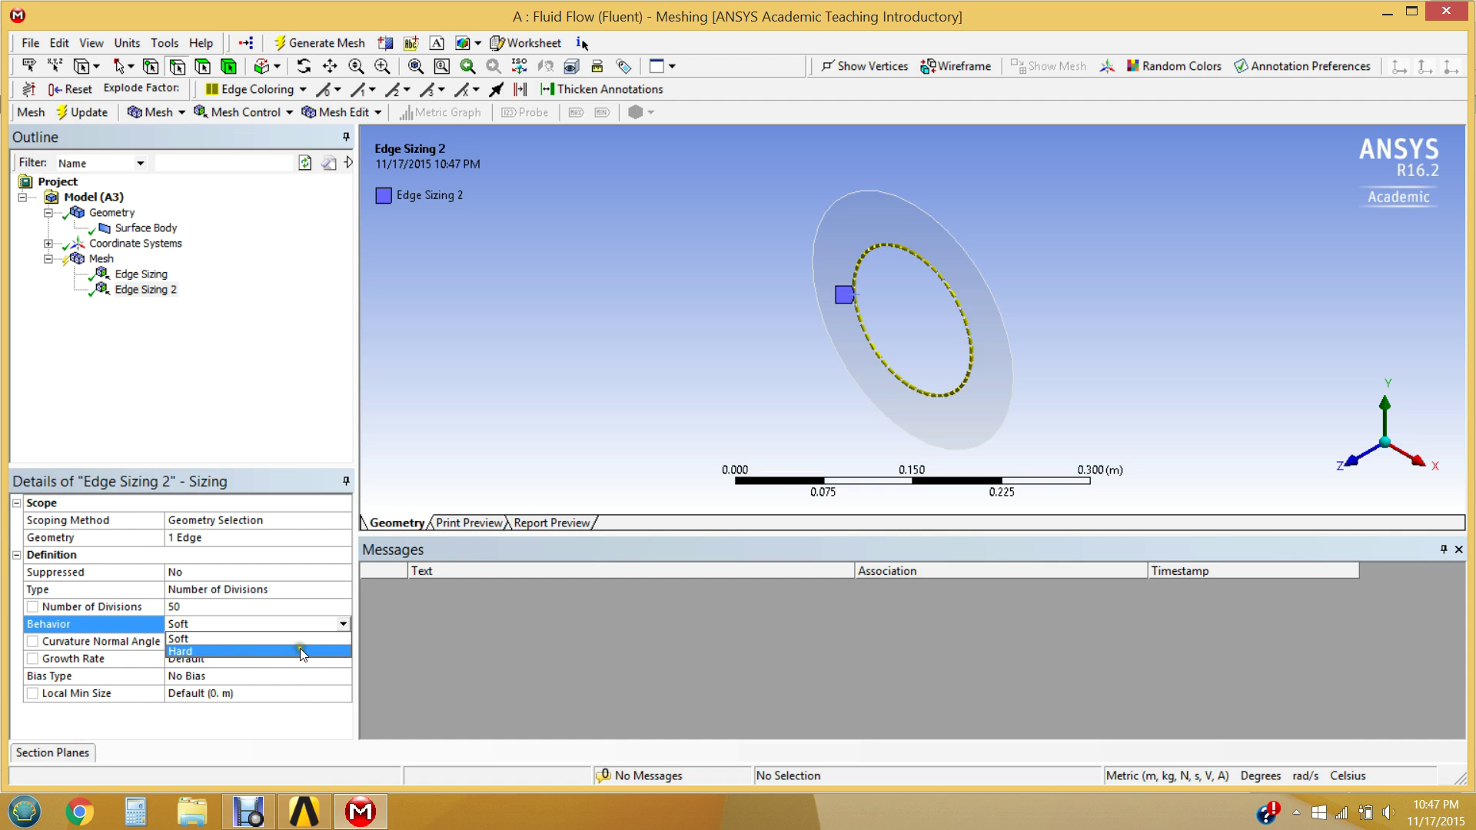
pyautogui.click(301, 651)
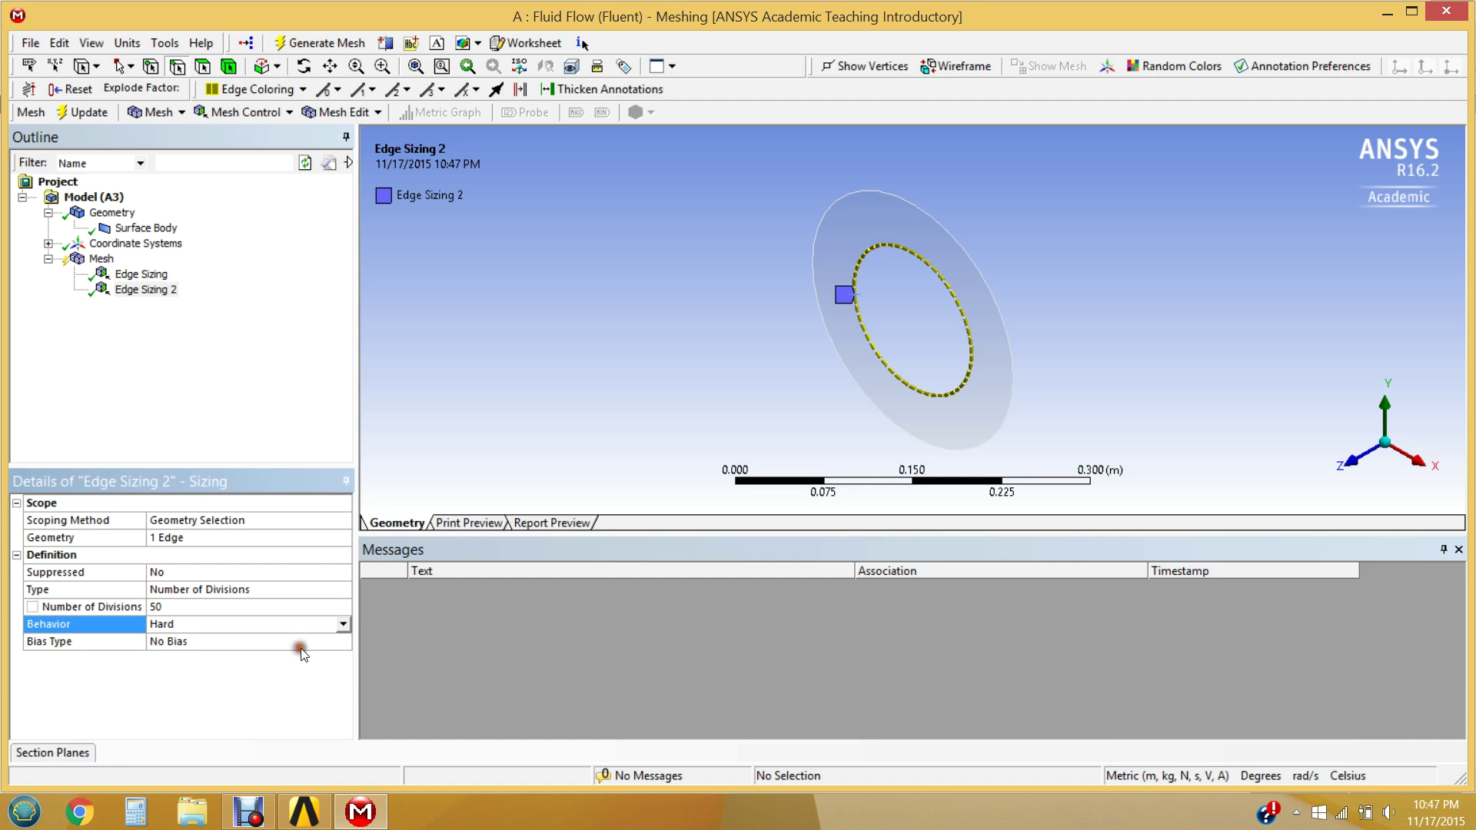
pyautogui.click(220, 355)
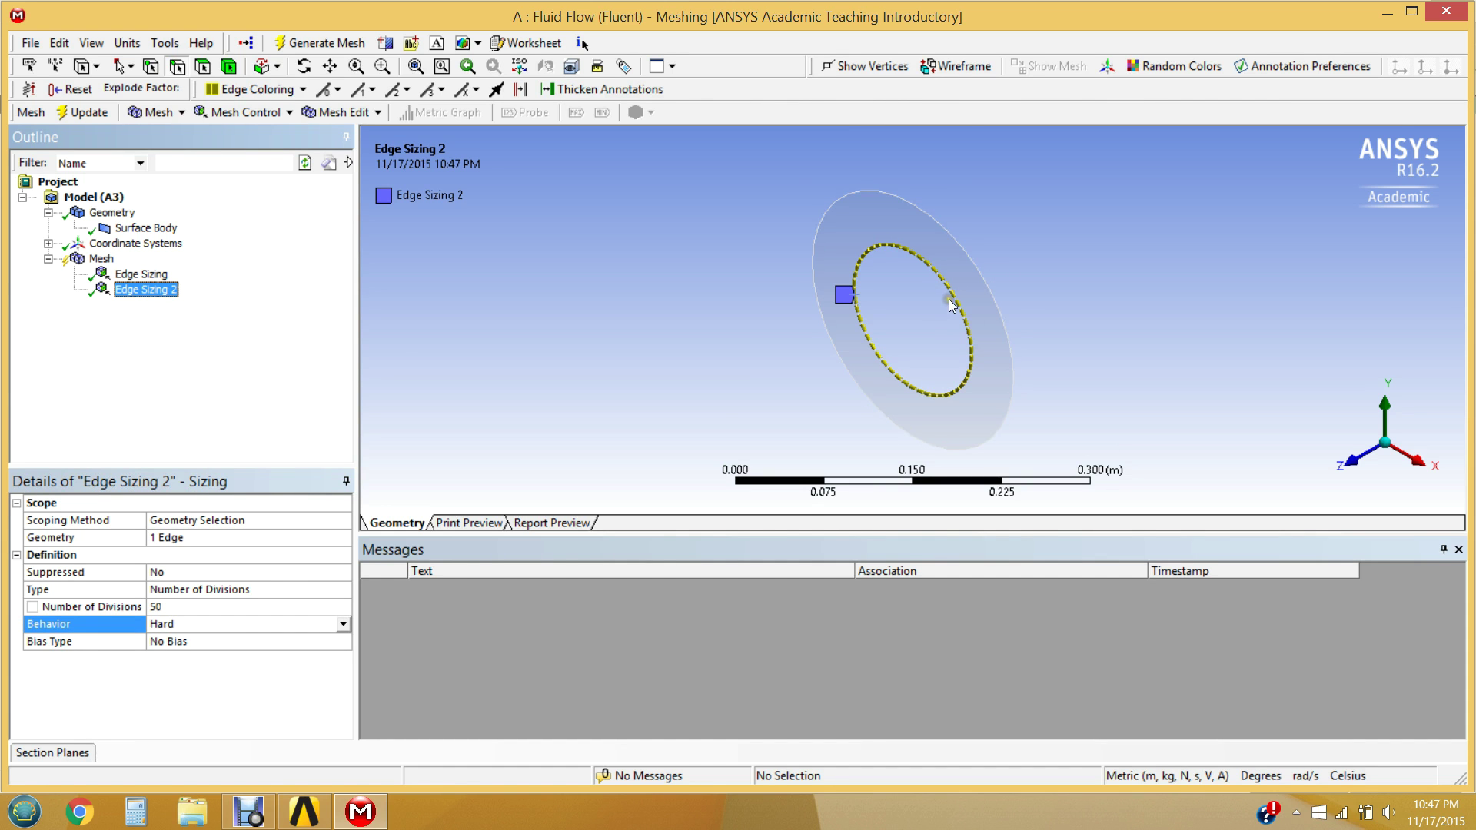
# Step: Add a Face Meshing control on the ring's annular face with 40 internal divisions
pyautogui.rightClick(98, 261)
pyautogui.moveTo(119, 272)
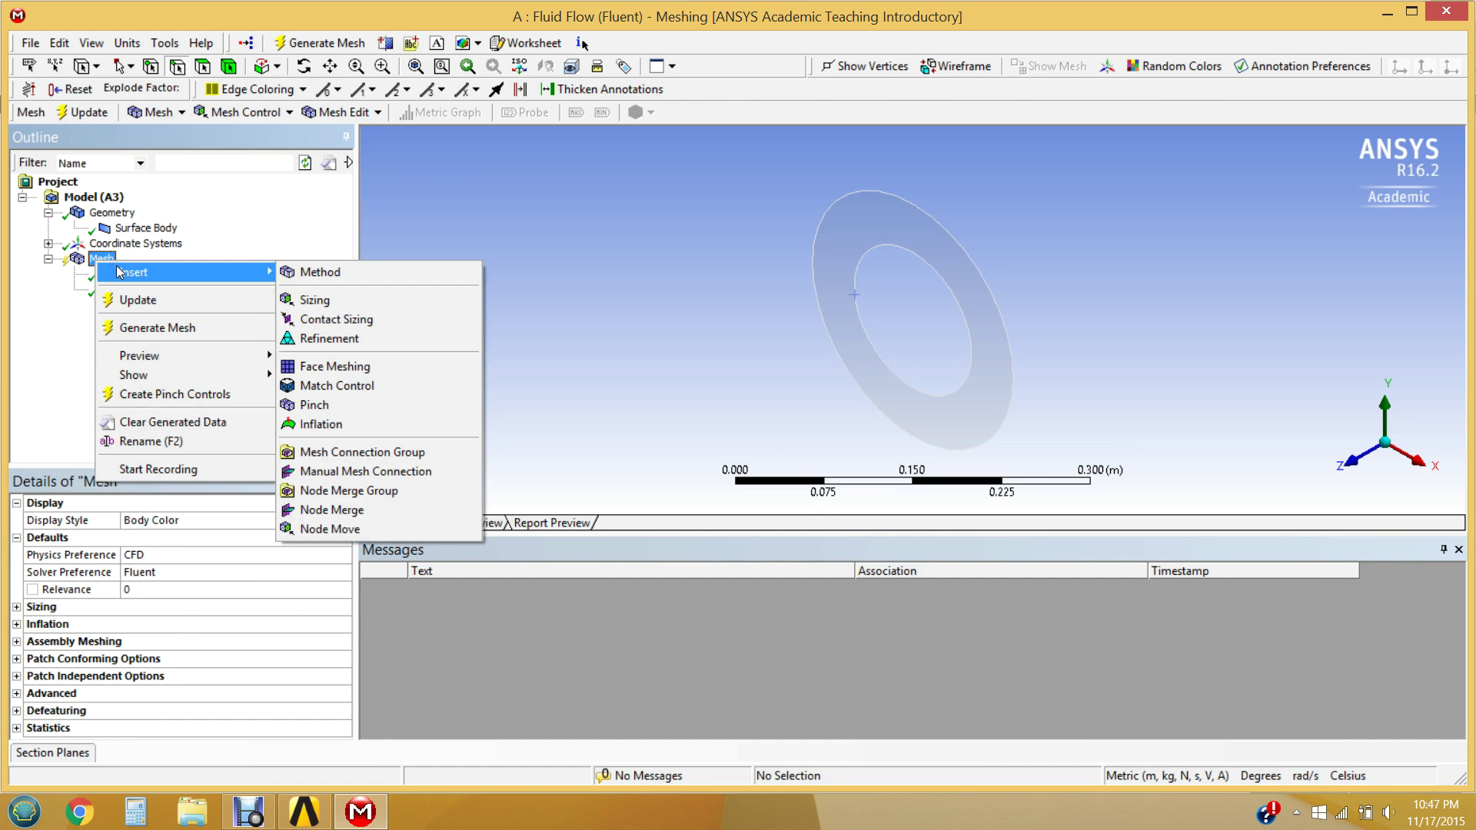
pyautogui.click(362, 366)
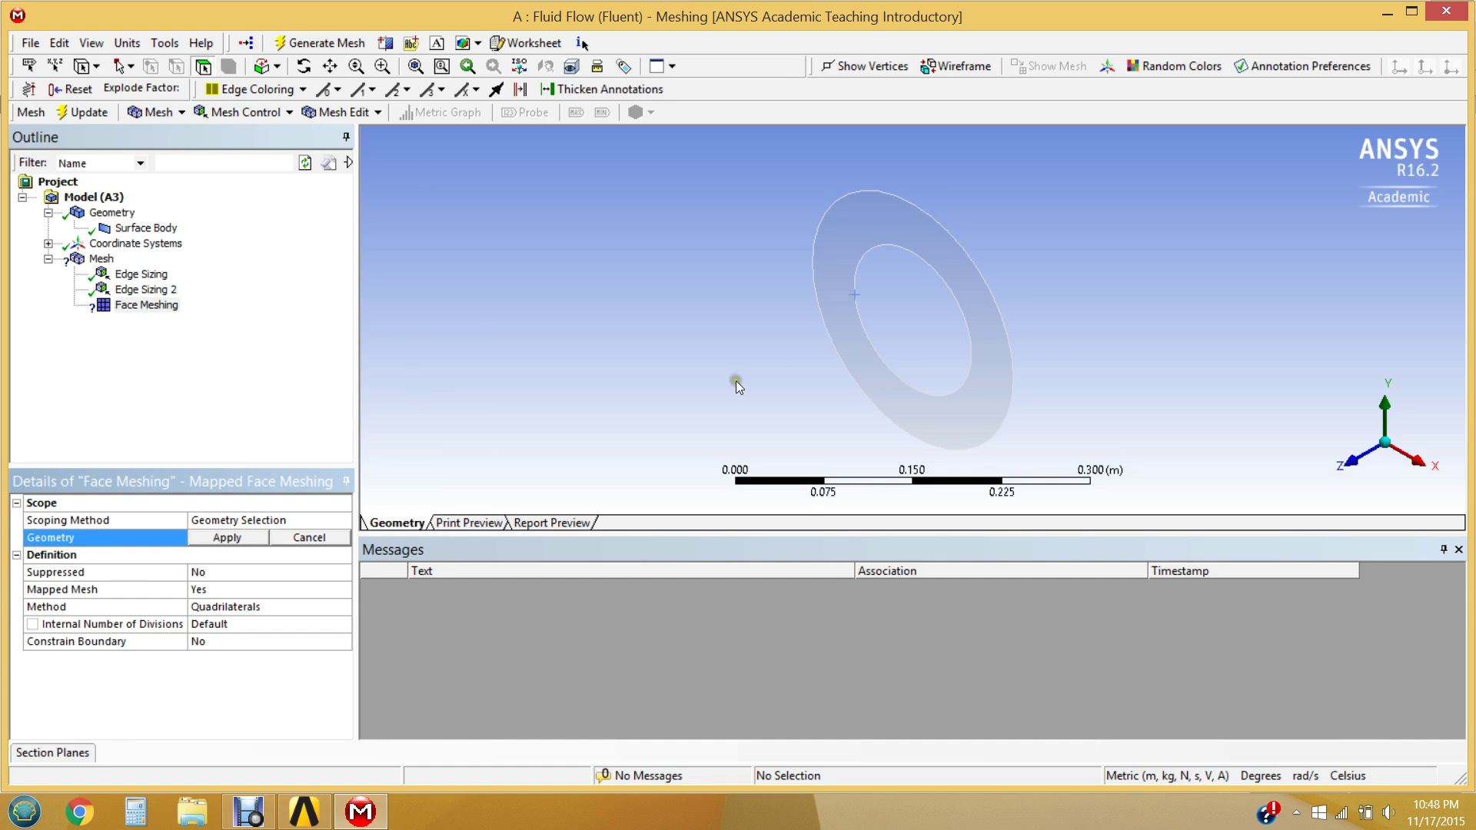
pyautogui.click(833, 265)
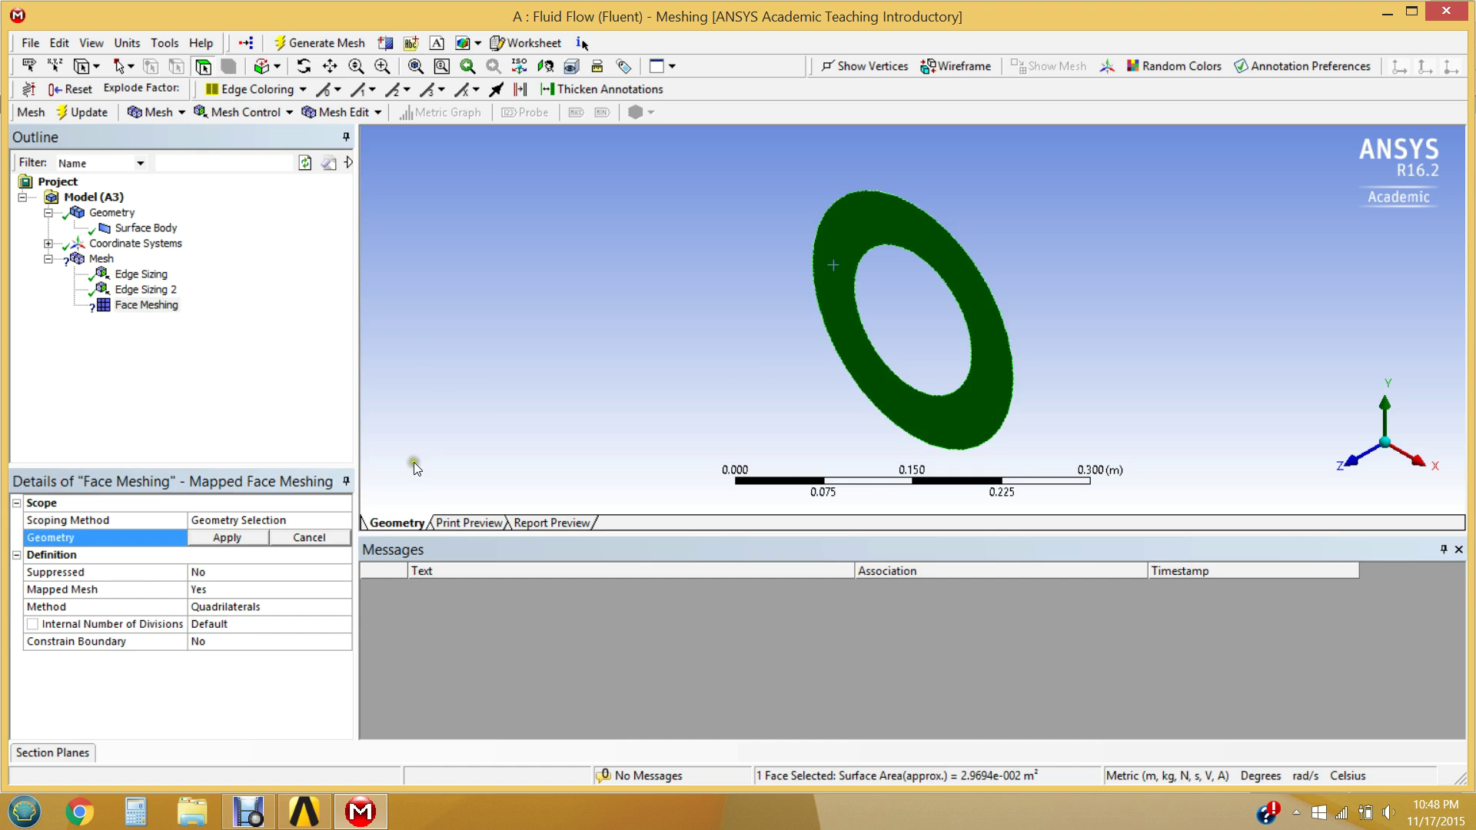
pyautogui.click(228, 538)
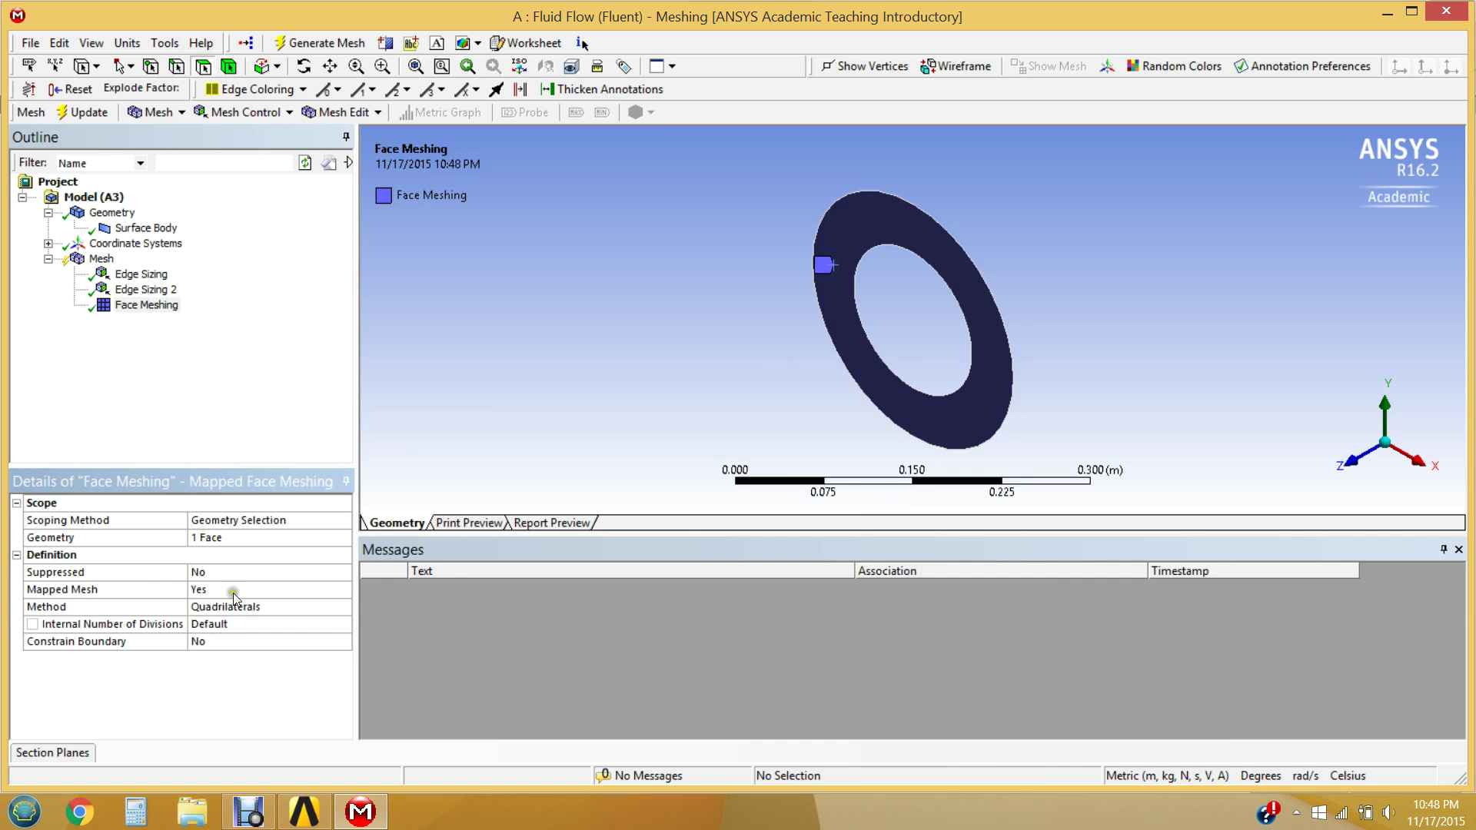
pyautogui.click(210, 628)
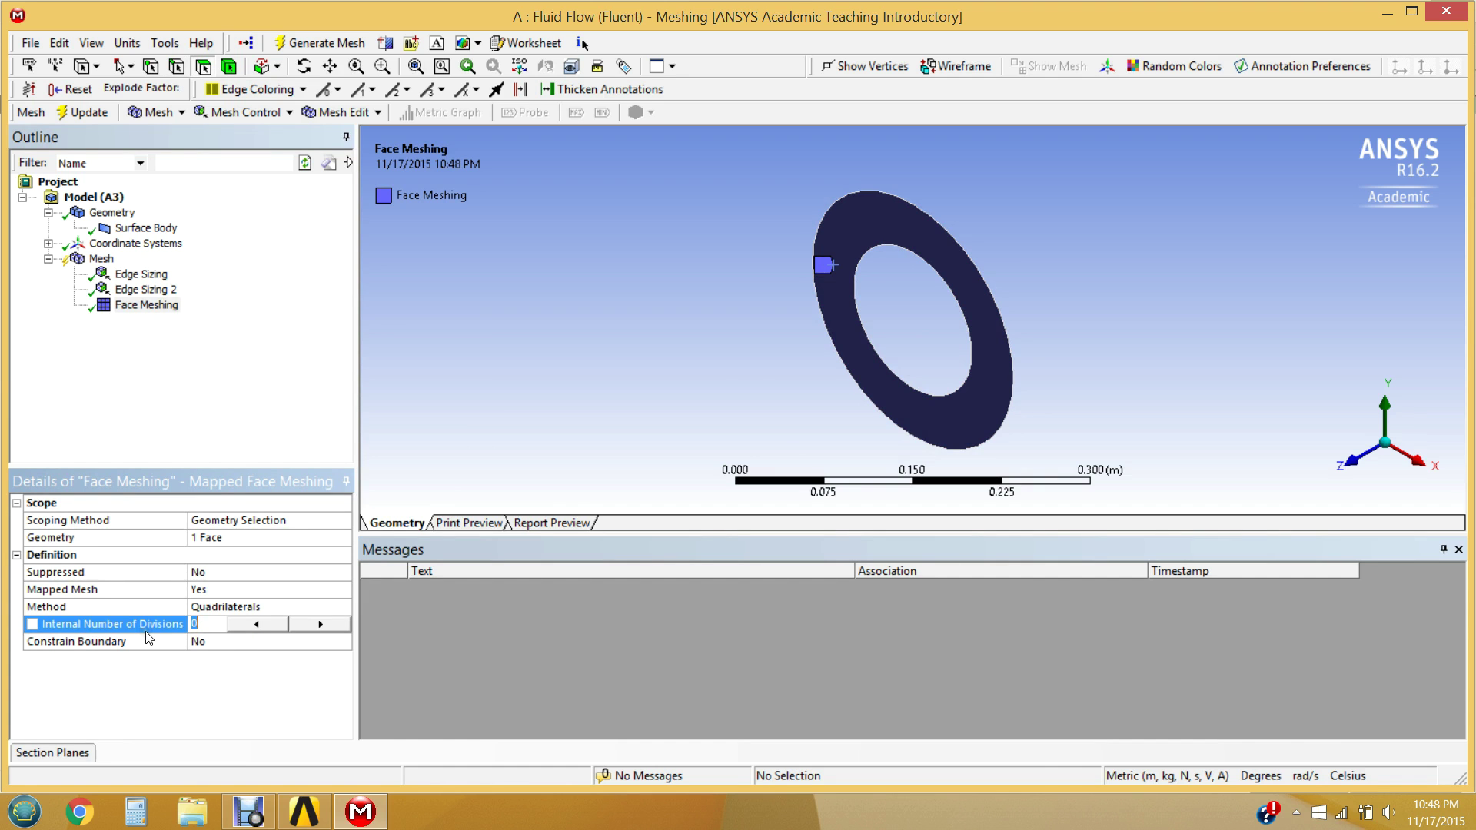
pyautogui.write('40')
pyautogui.press('Return')
pyautogui.click(119, 371)
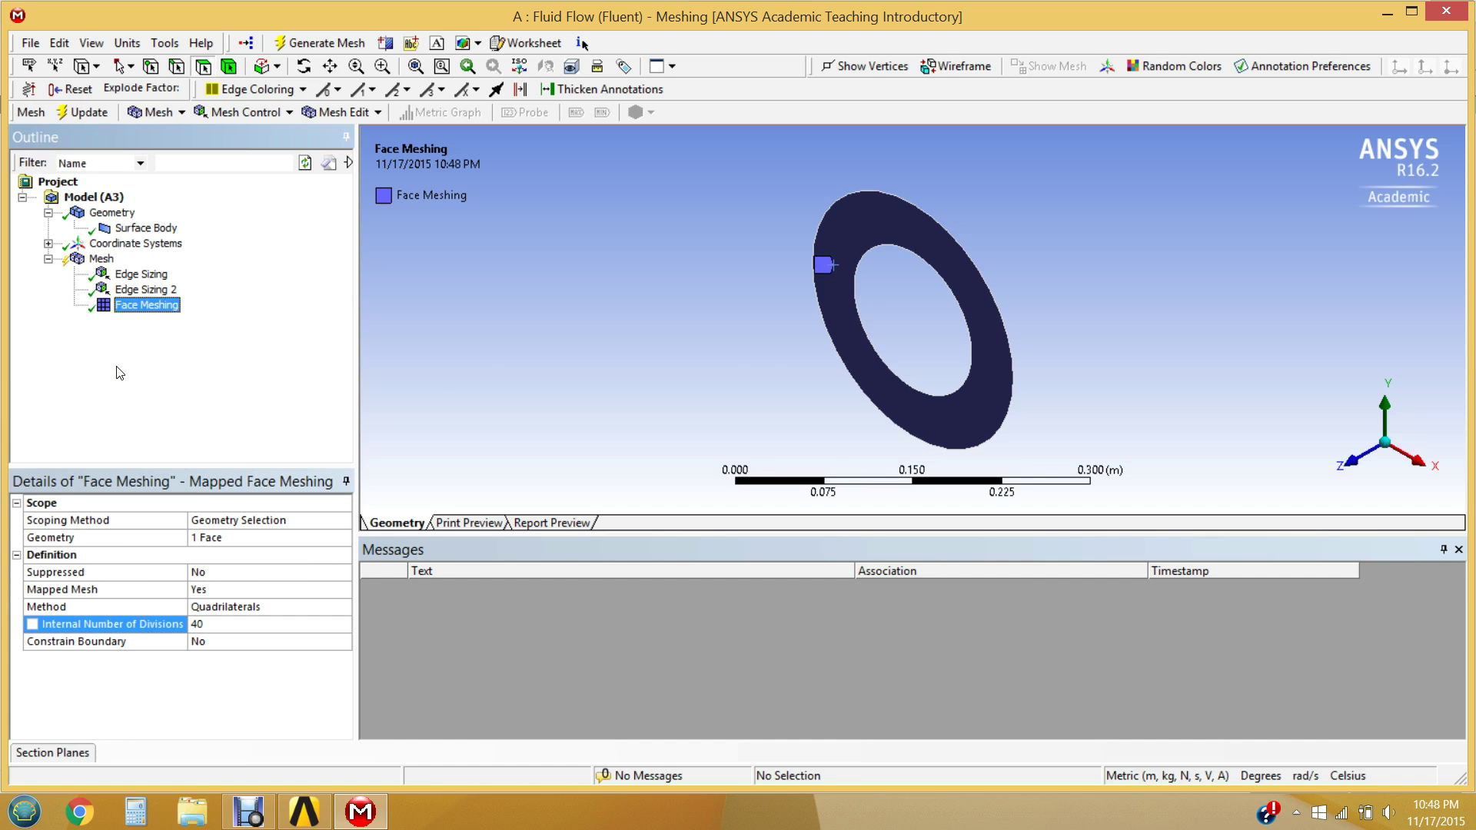
# Step: Generate the ring mesh and box-zoom into its right side and upper band
pyautogui.rightClick(103, 260)
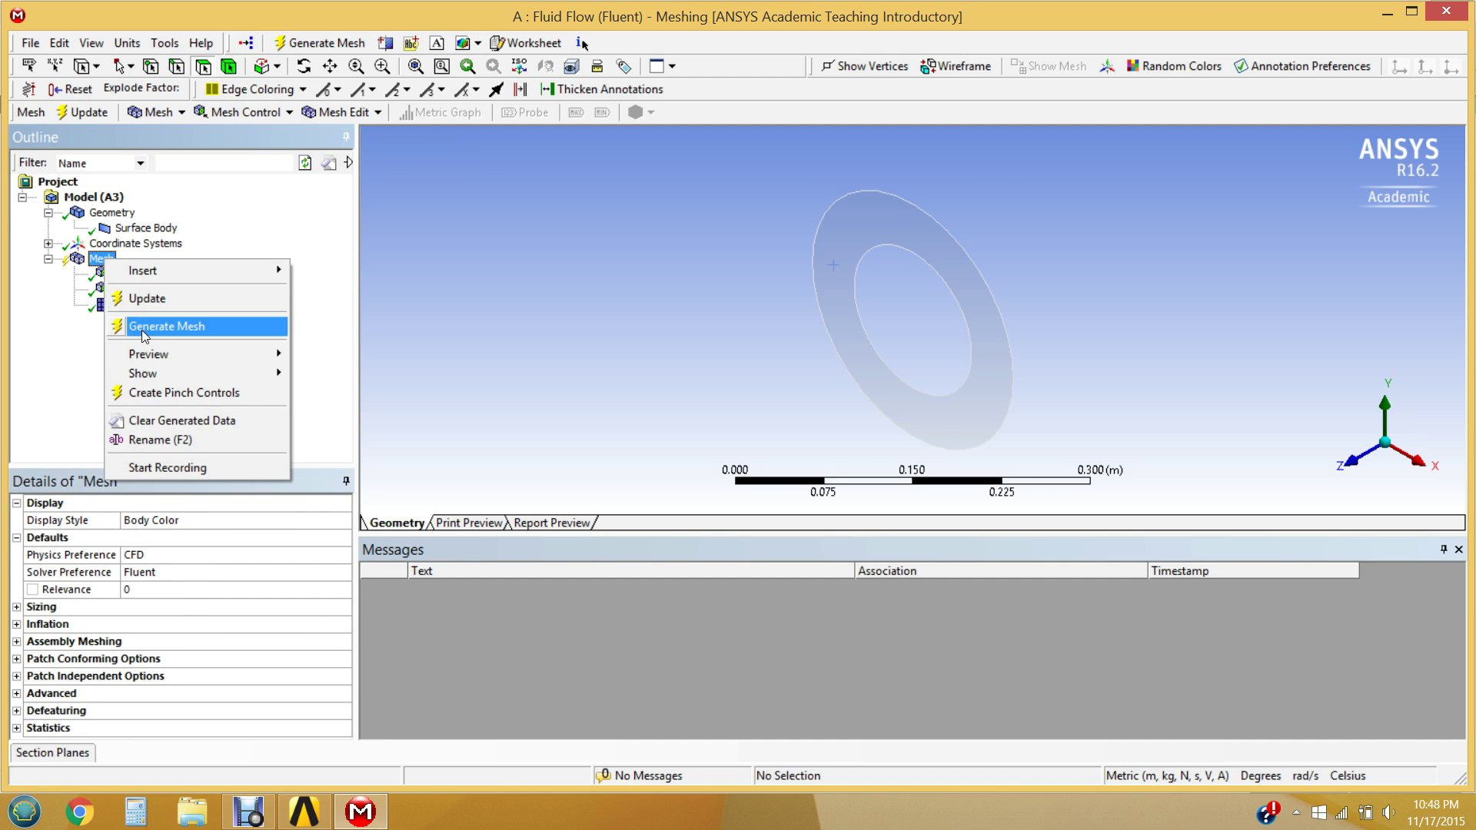
pyautogui.click(143, 332)
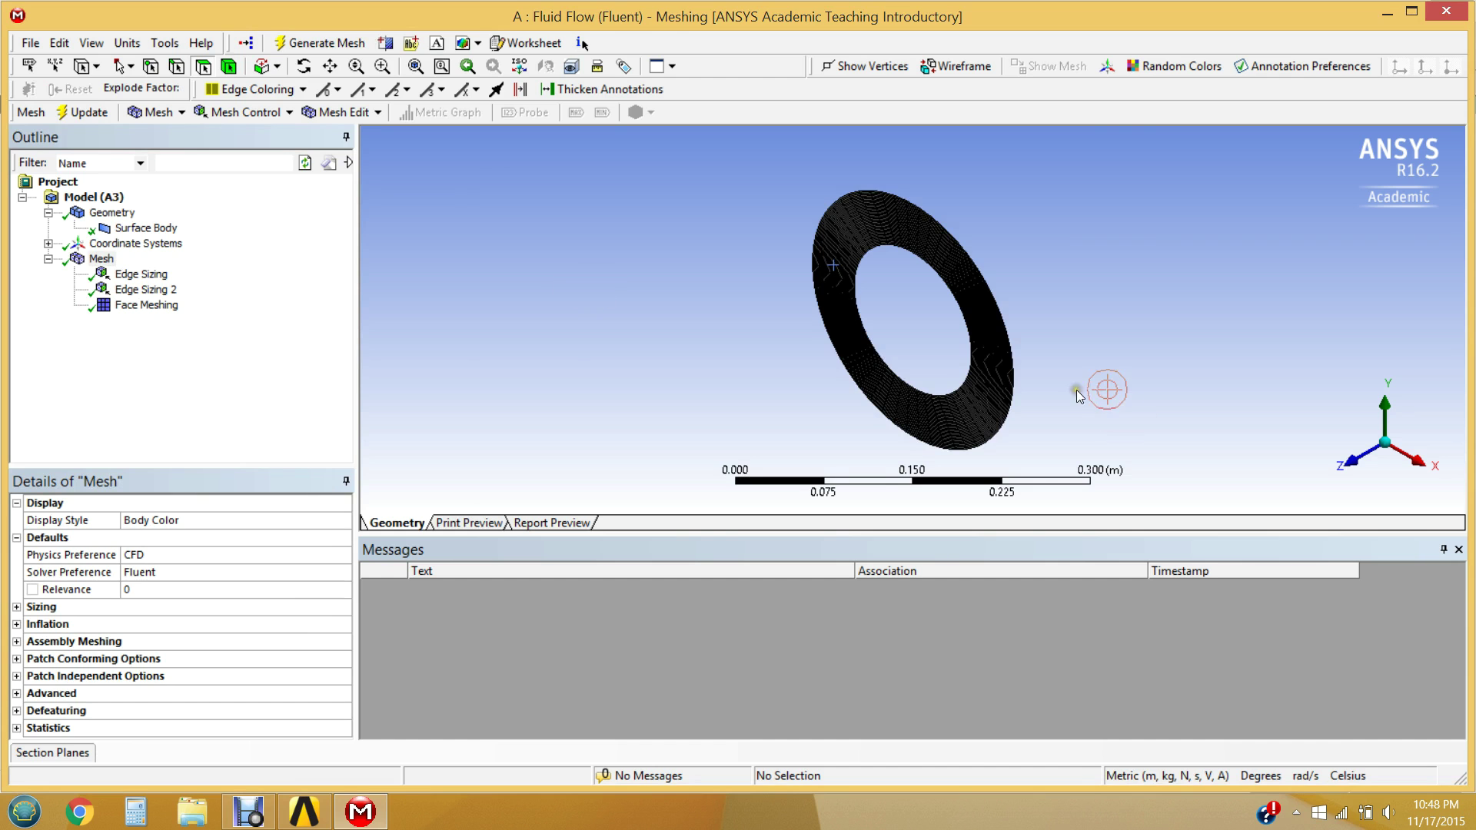
pyautogui.click(384, 67)
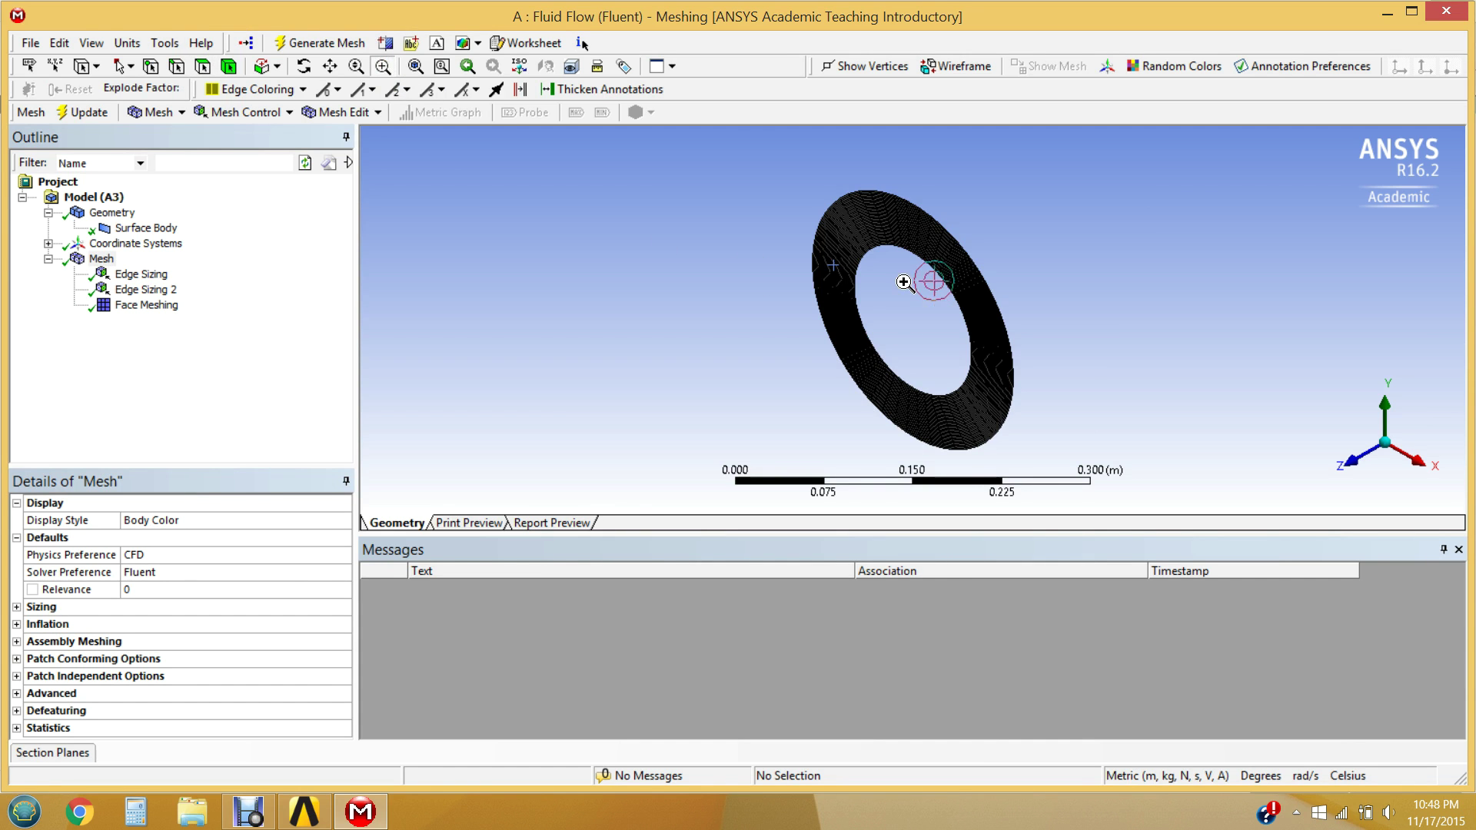
pyautogui.moveTo(942, 252); pyautogui.dragTo(1050, 380)
pyautogui.moveTo(766, 189); pyautogui.dragTo(974, 348)
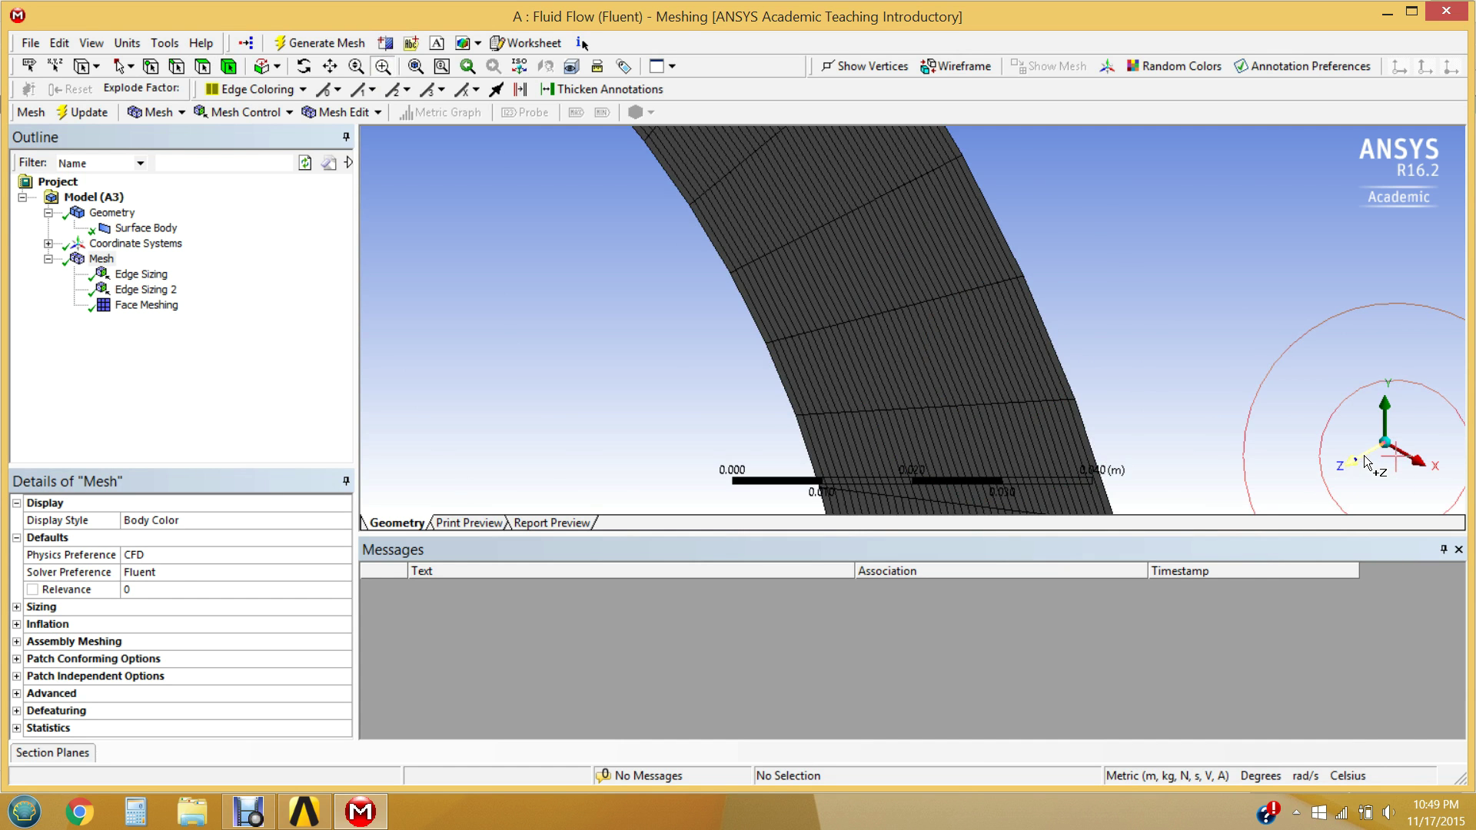
# Step: View the mesh face-on along +Z, zoom into the top, then fit the whole ring
pyautogui.click(1364, 455)
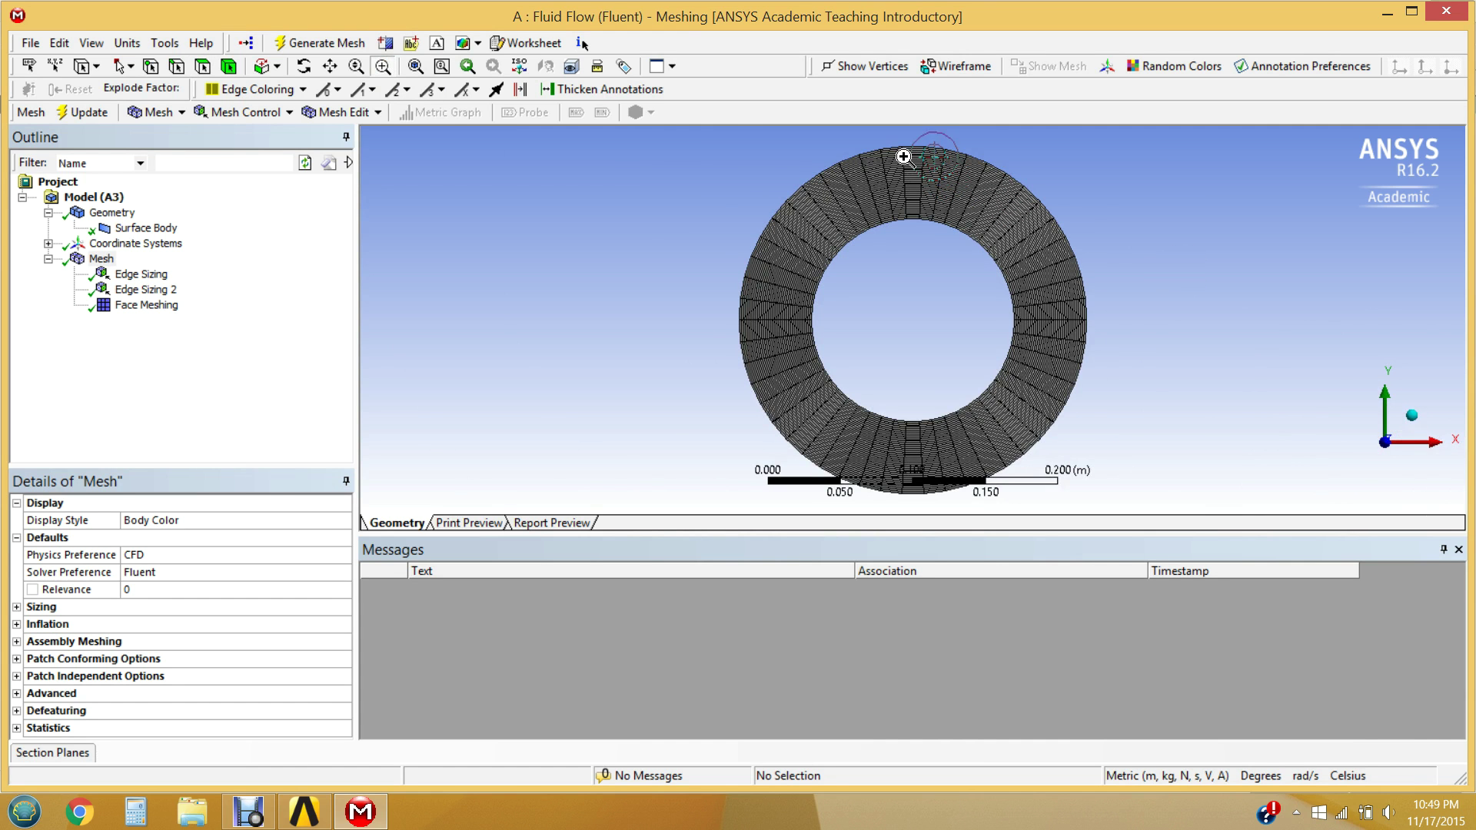
pyautogui.moveTo(904, 163); pyautogui.dragTo(933, 246)
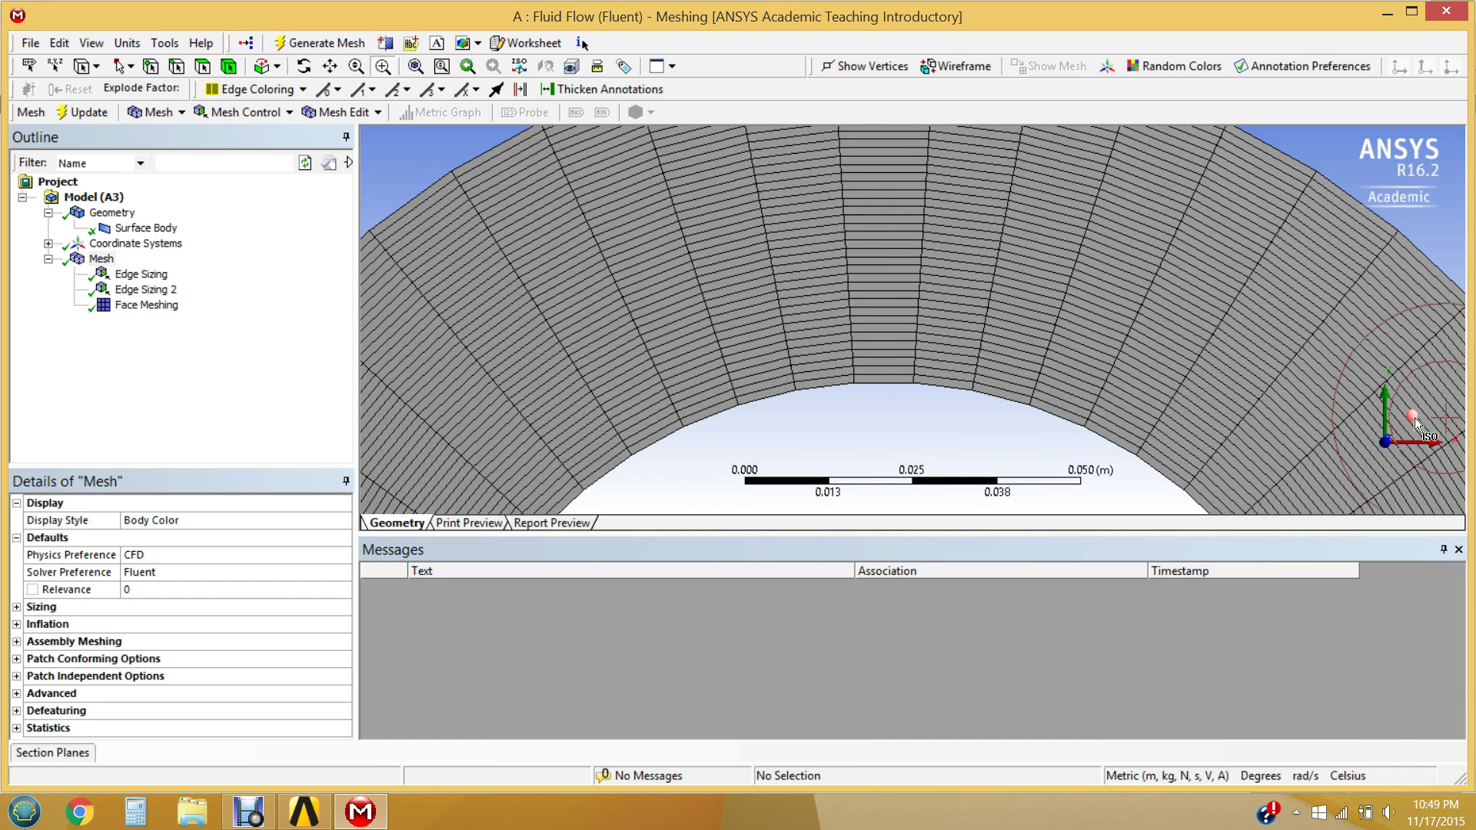
pyautogui.click(416, 67)
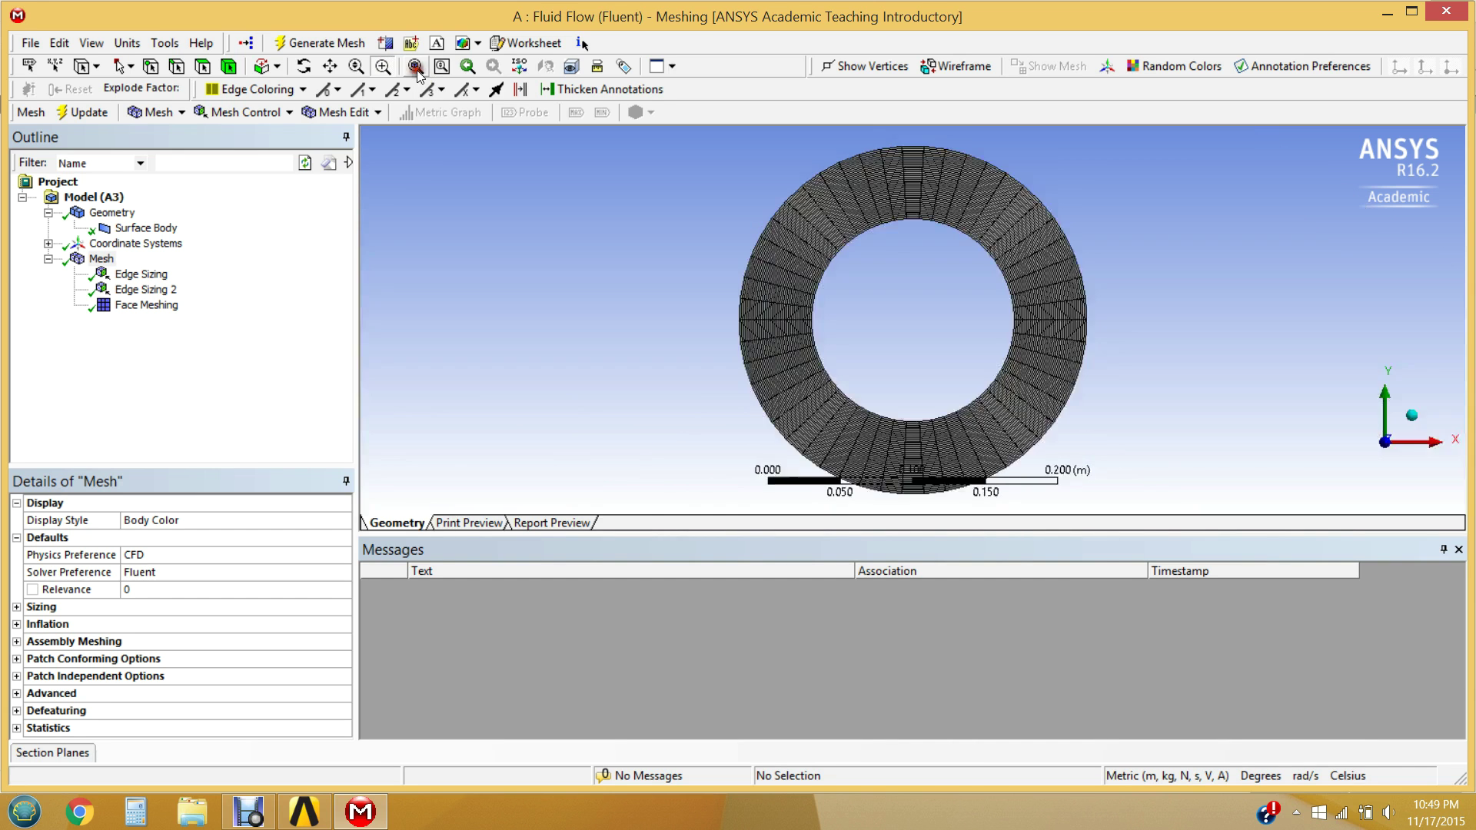
pyautogui.click(698, 330)
pyautogui.click(629, 329)
# Step: Add a Refinement control under Mesh scoped to the ring face
pyautogui.rightClick(100, 259)
pyautogui.moveTo(126, 272)
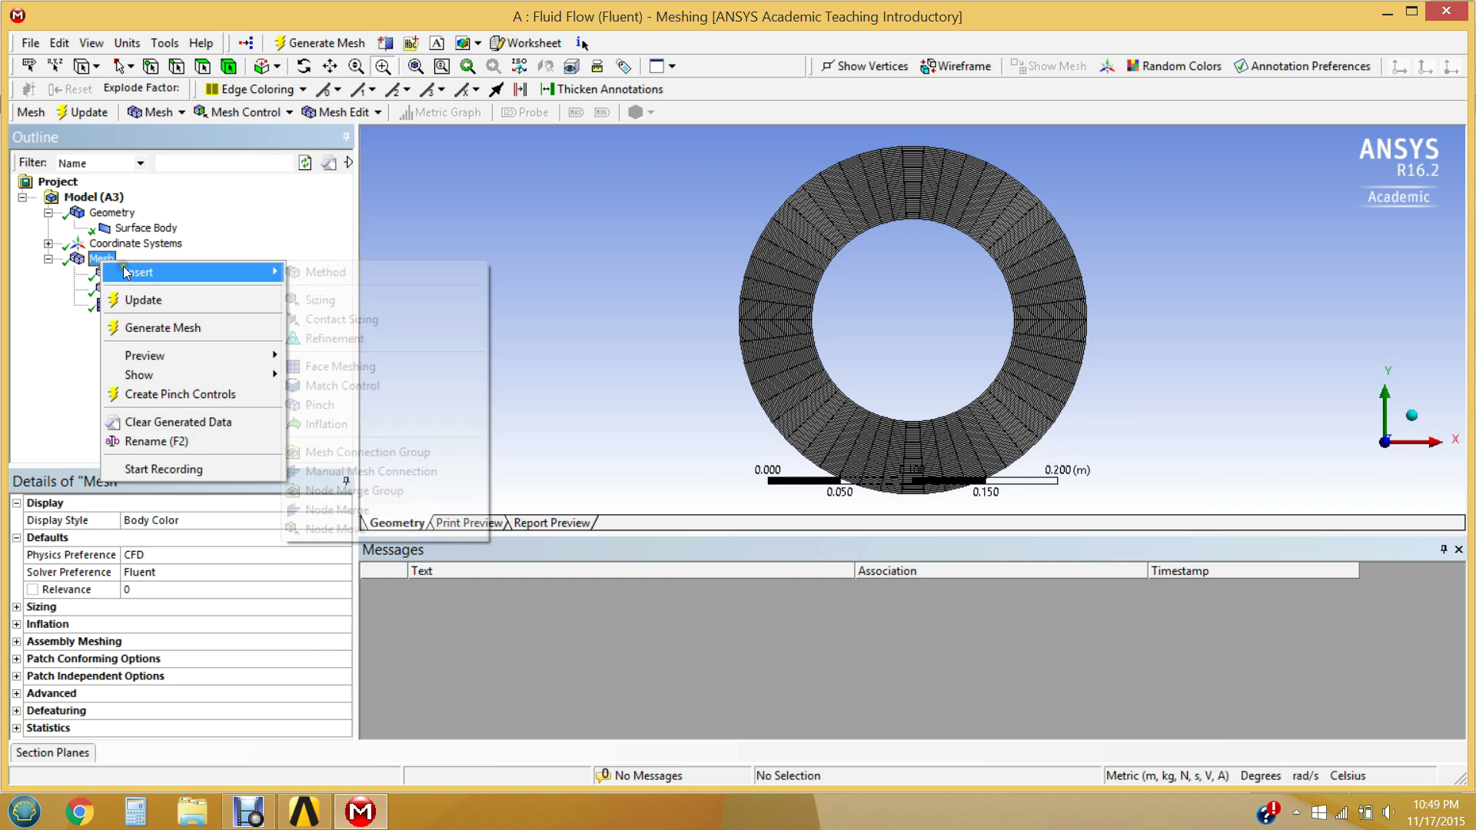
pyautogui.click(362, 343)
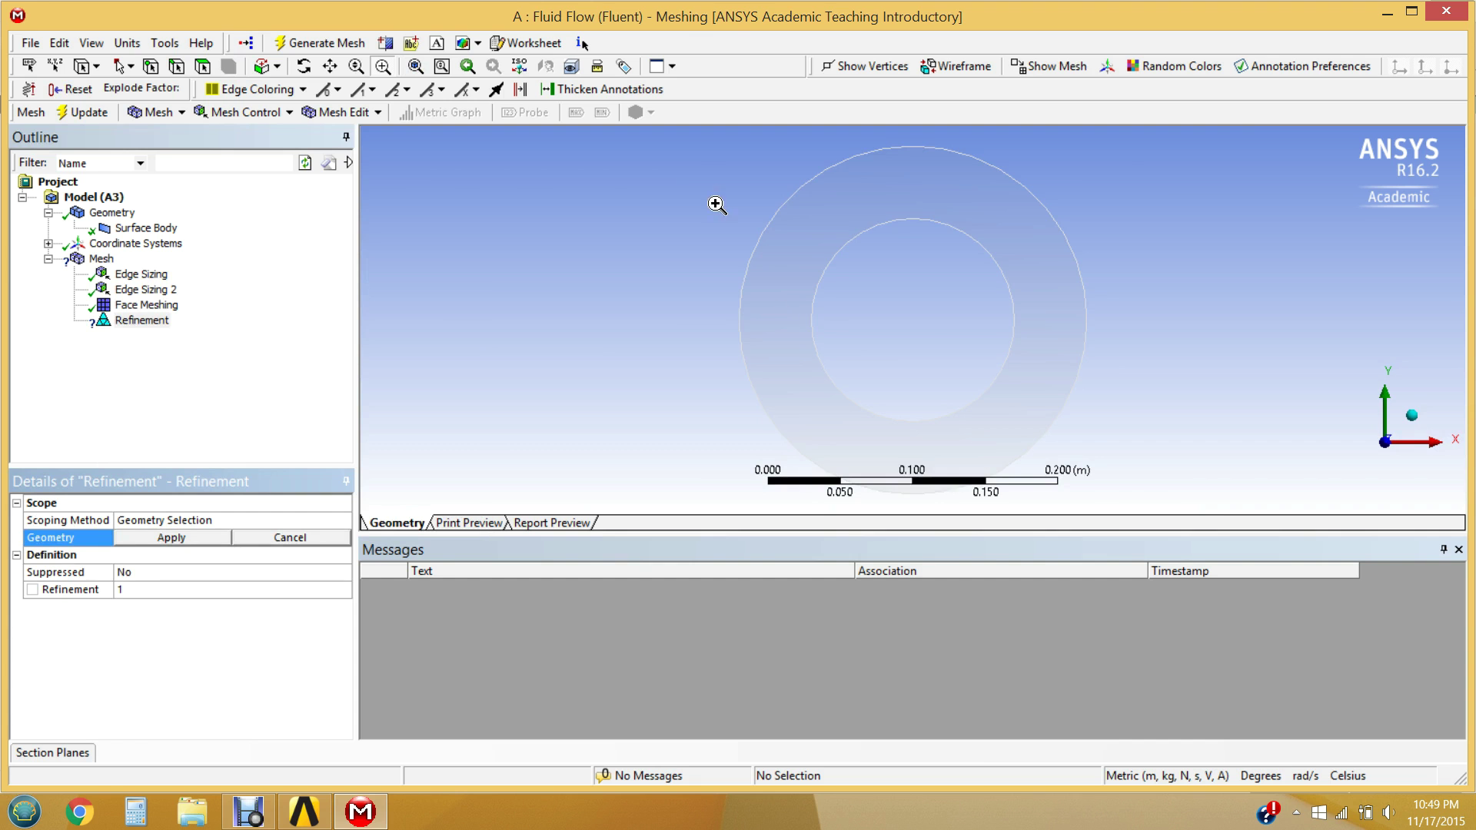
pyautogui.click(202, 66)
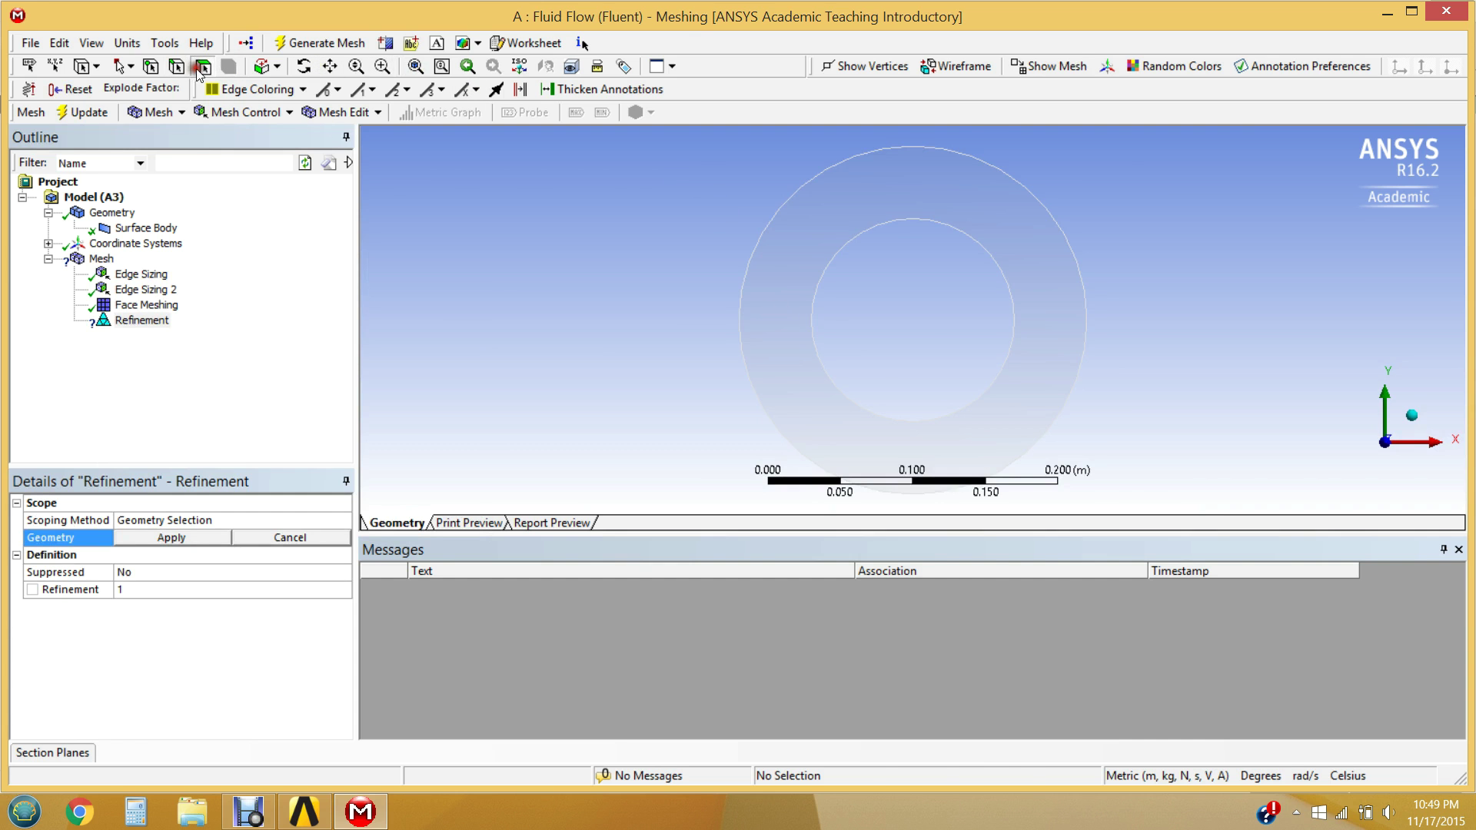
pyautogui.click(804, 280)
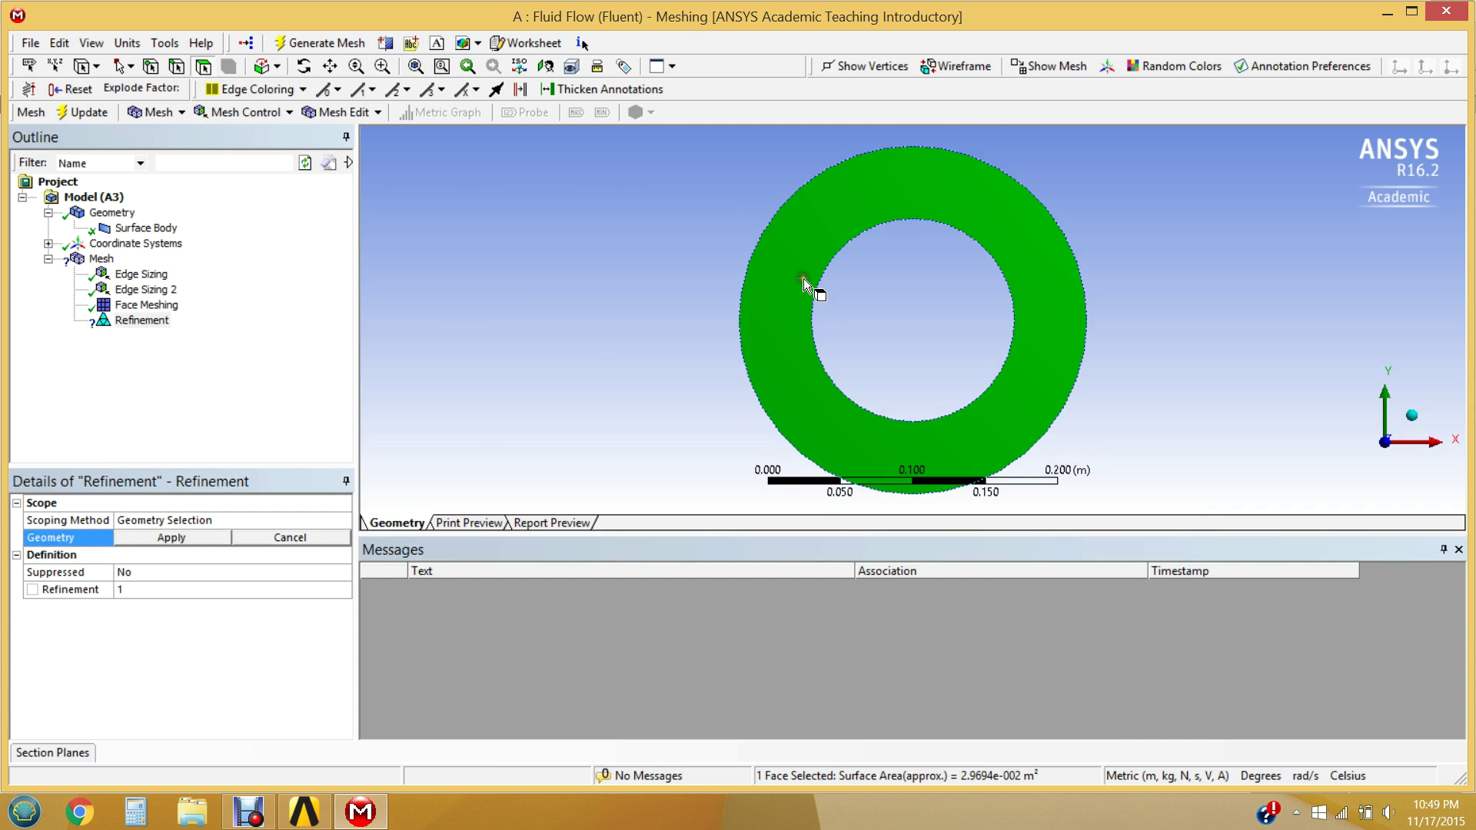
pyautogui.click(172, 538)
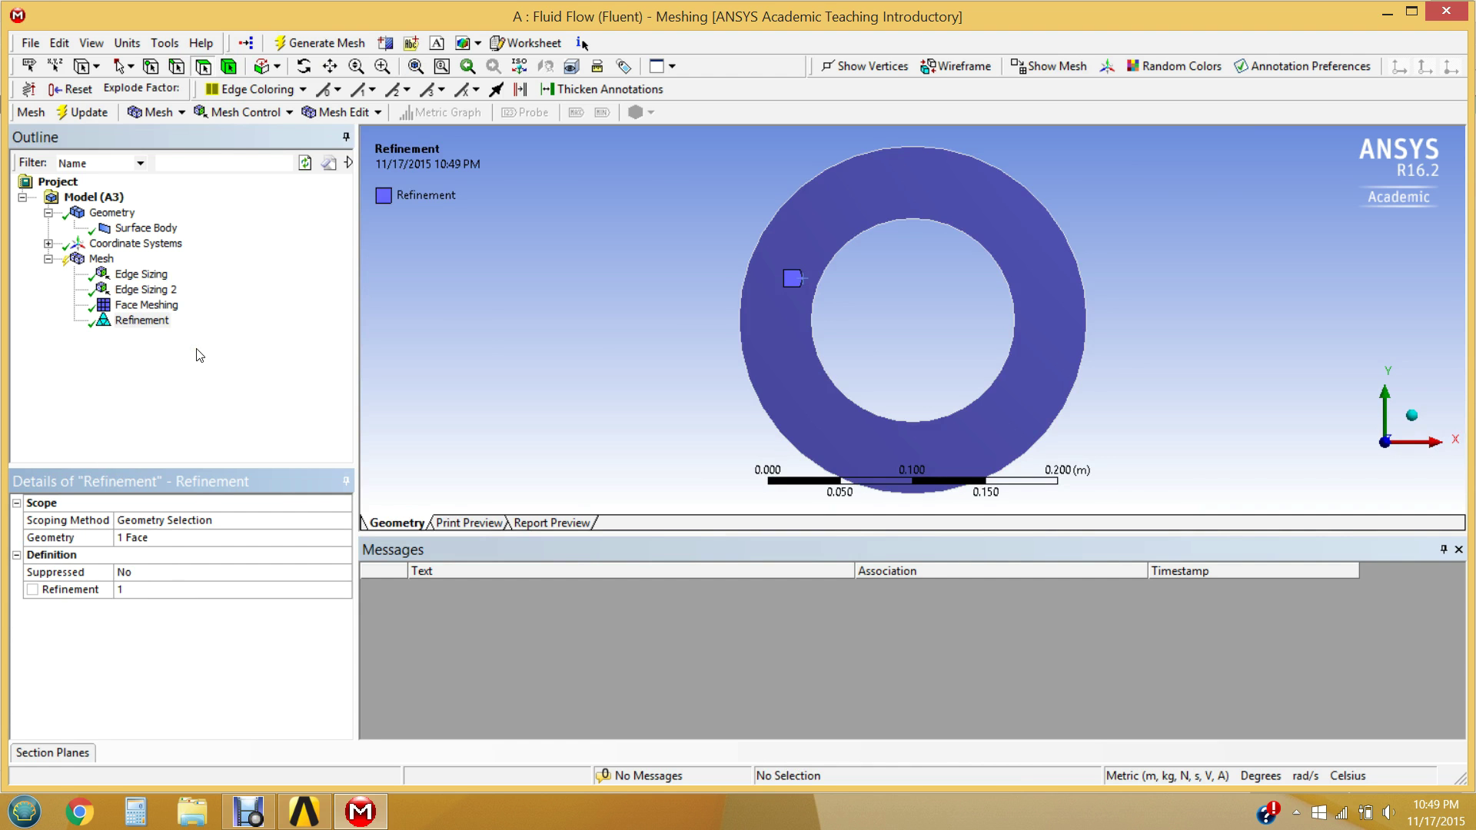
# Step: Delete the Refinement control and confirm its removal
pyautogui.click(146, 324)
pyautogui.rightClick(148, 326)
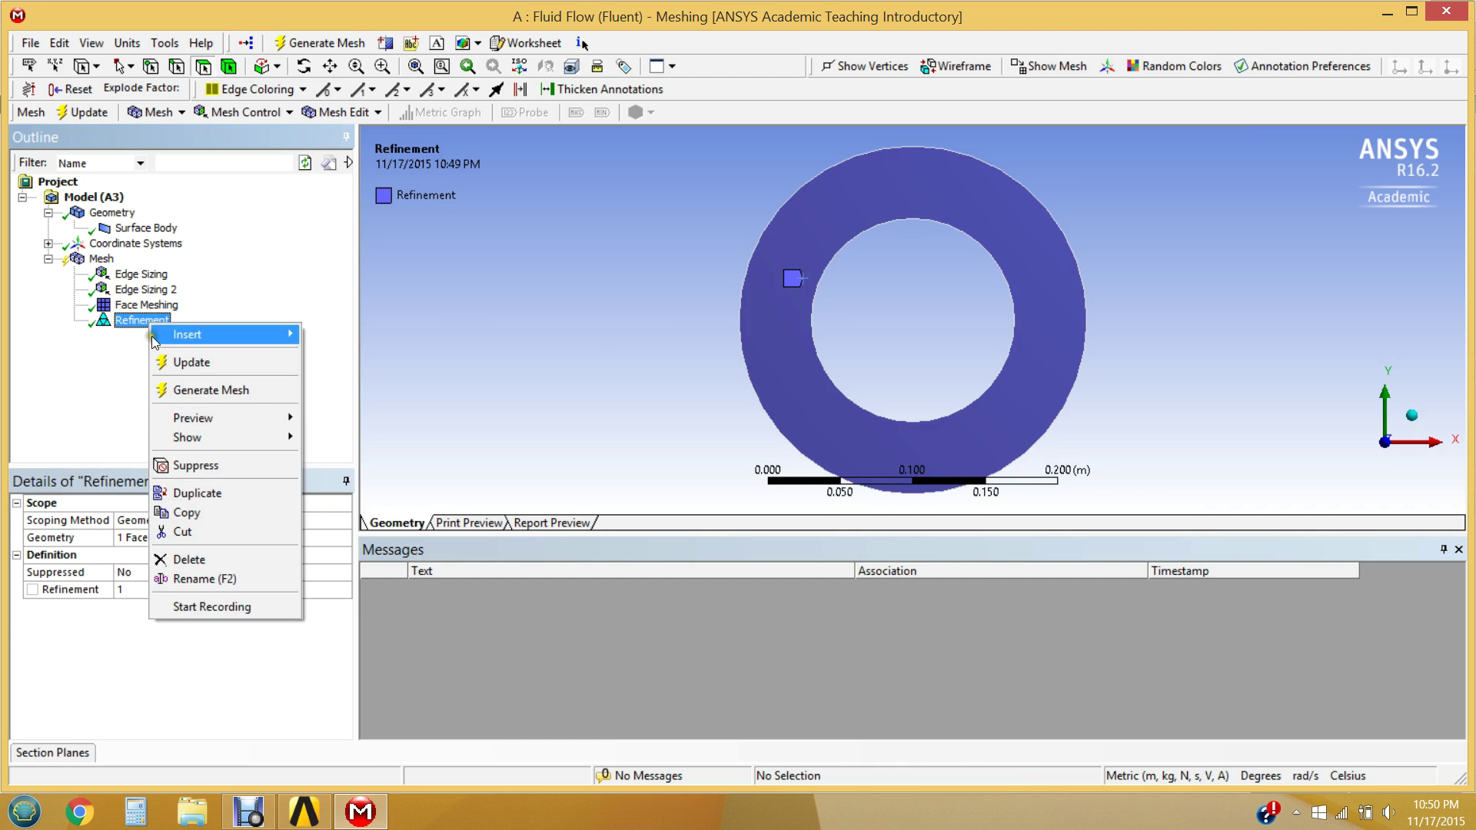
pyautogui.click(203, 559)
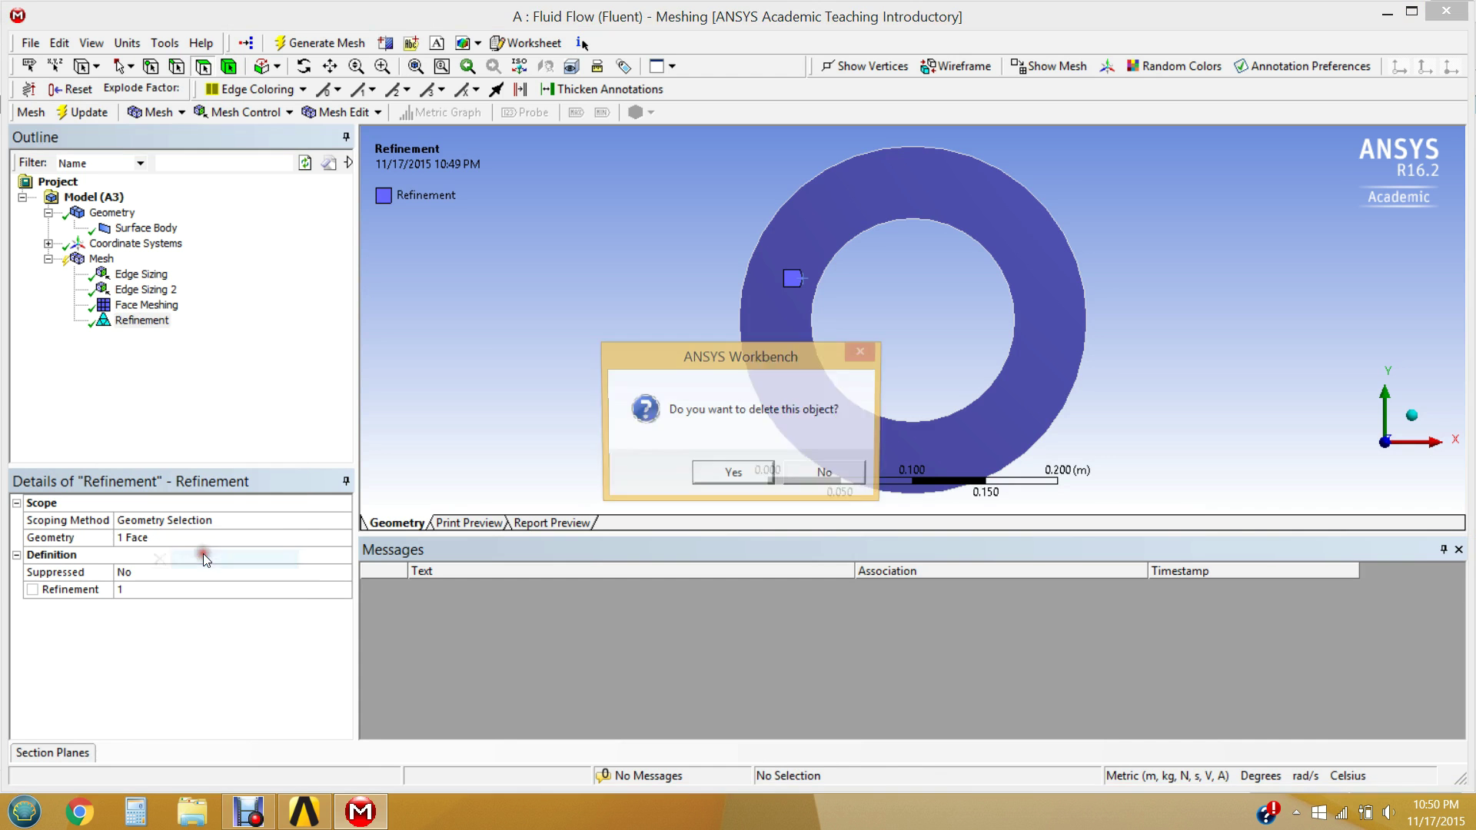
pyautogui.click(715, 483)
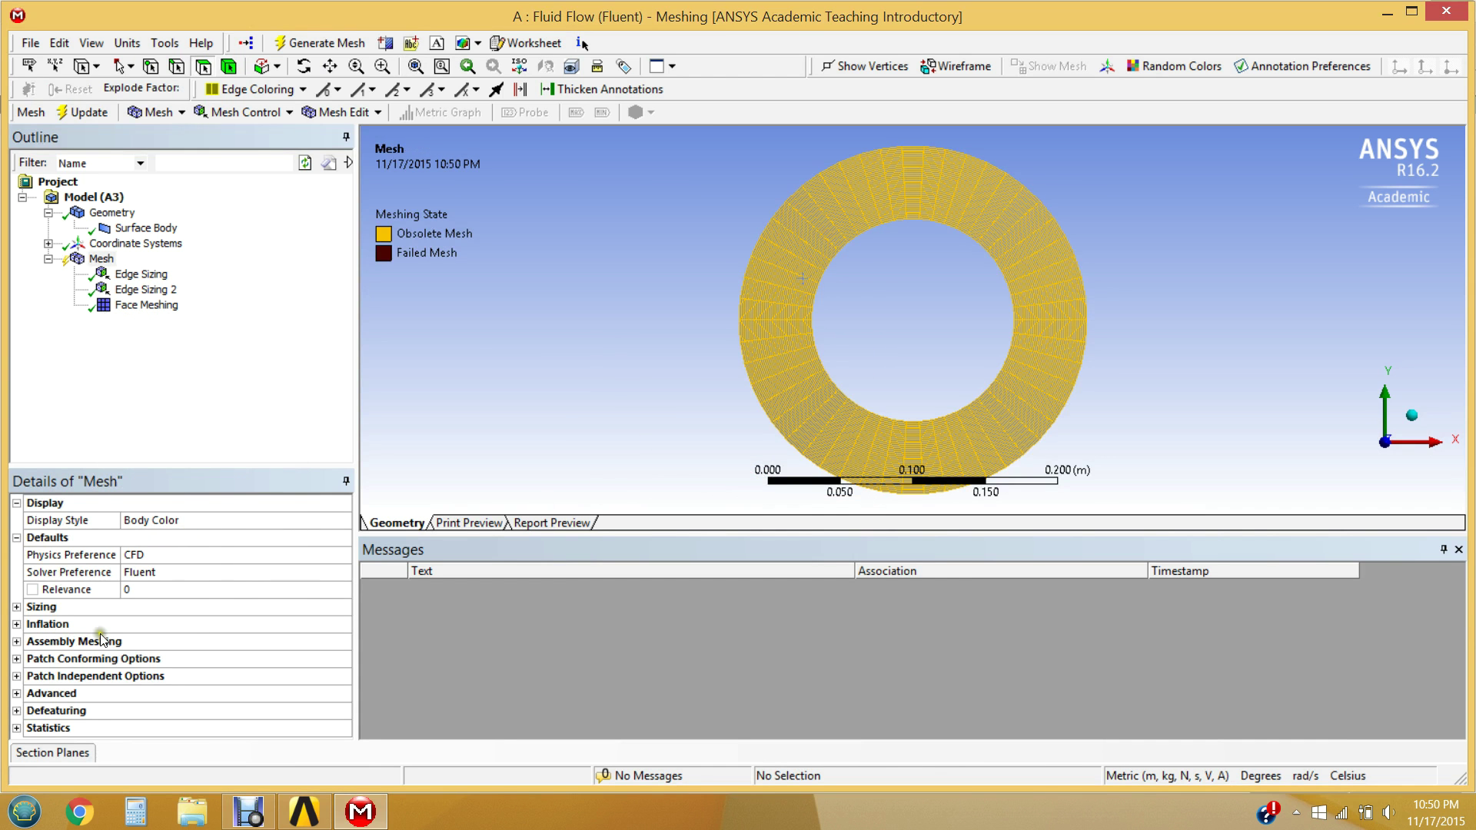
# Step: Expand and review the Sizing values in the Mesh details, then regenerate the mesh
pyautogui.click(16, 607)
pyautogui.moveTo(350, 592); pyautogui.dragTo(344, 662)
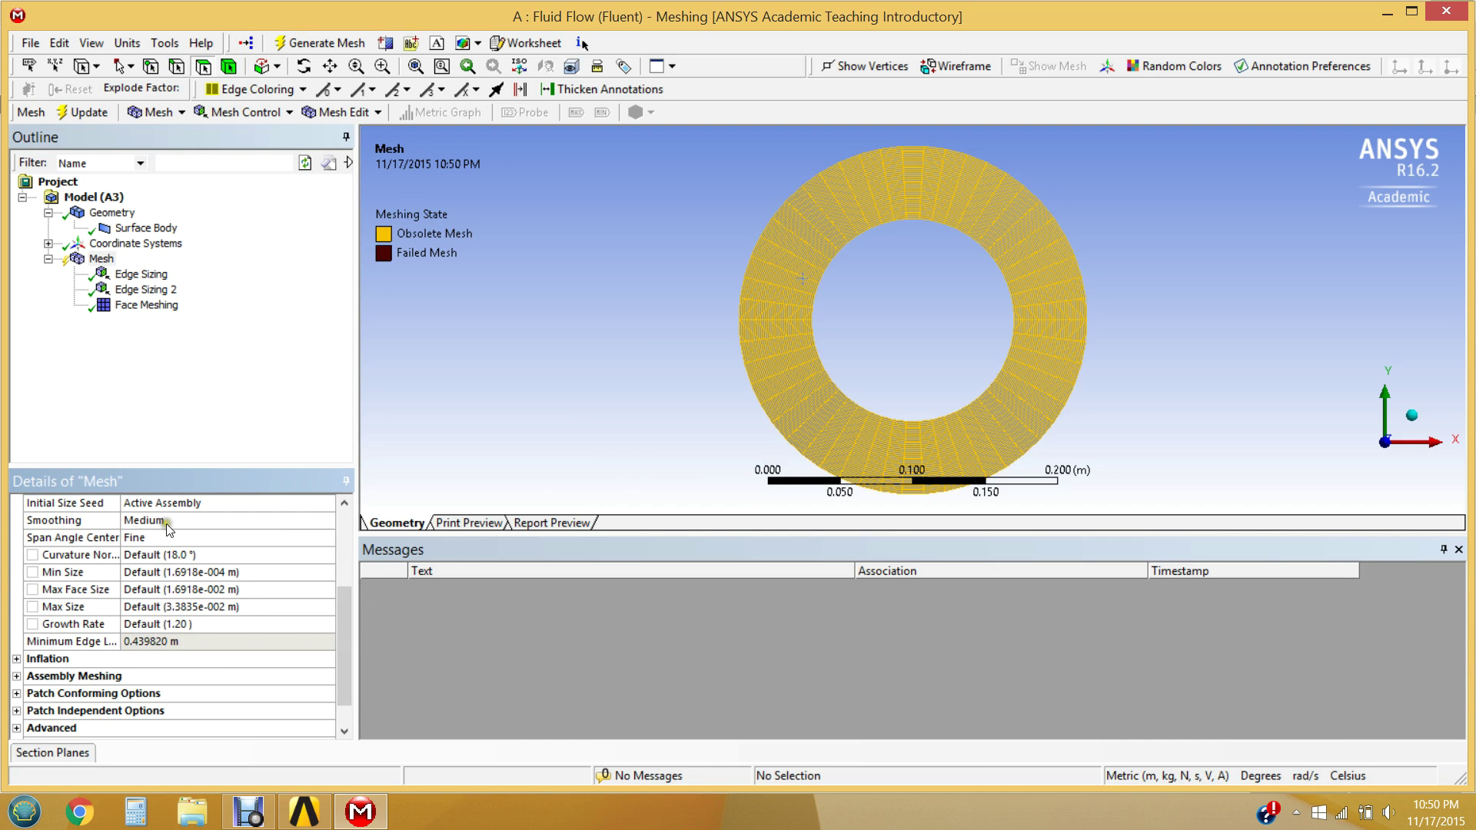
pyautogui.click(185, 358)
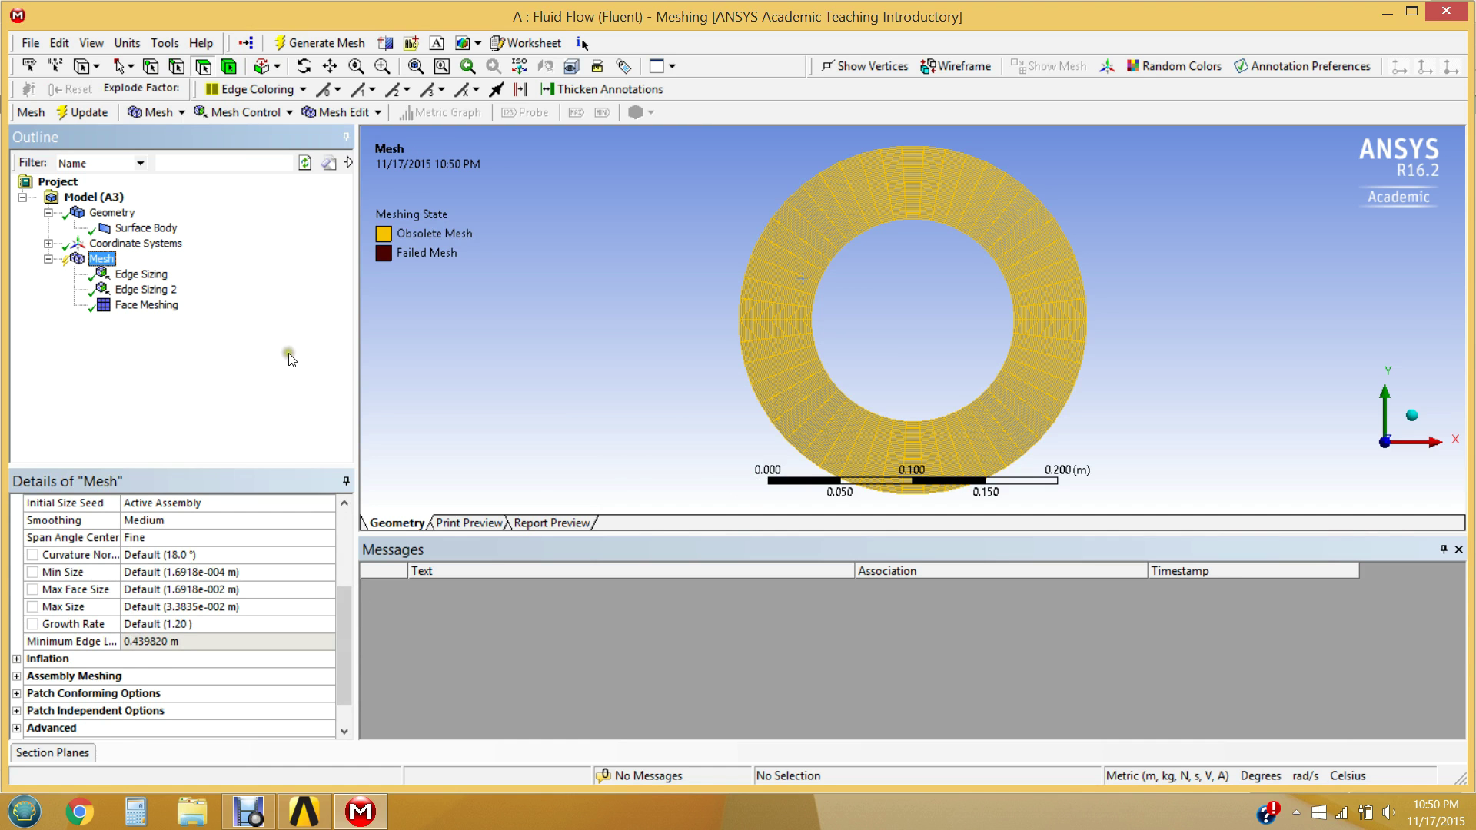
pyautogui.click(722, 501)
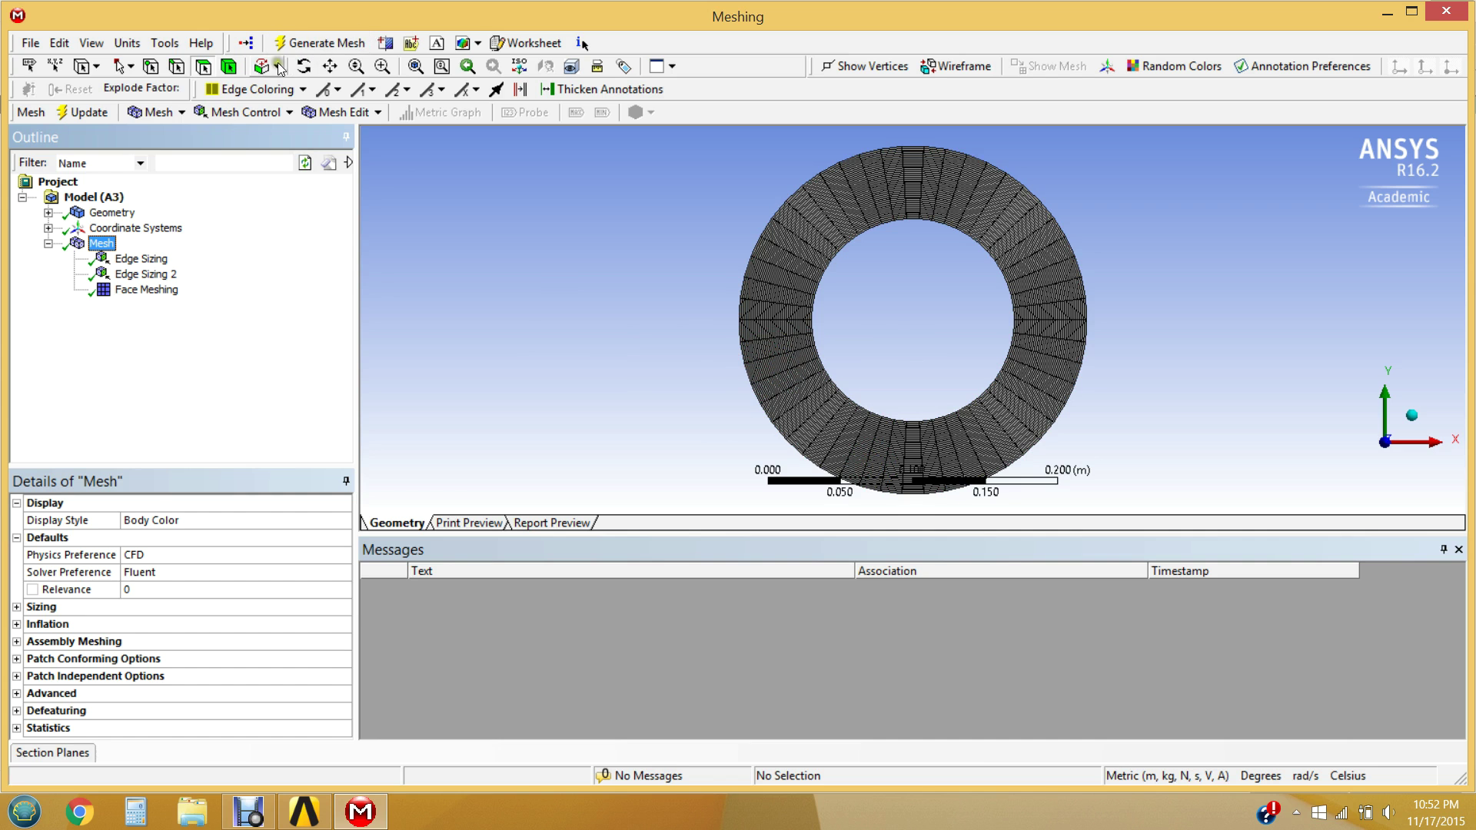
# Step: Create a named selection 'OuterWall' from the ring's outer edge
pyautogui.click(179, 67)
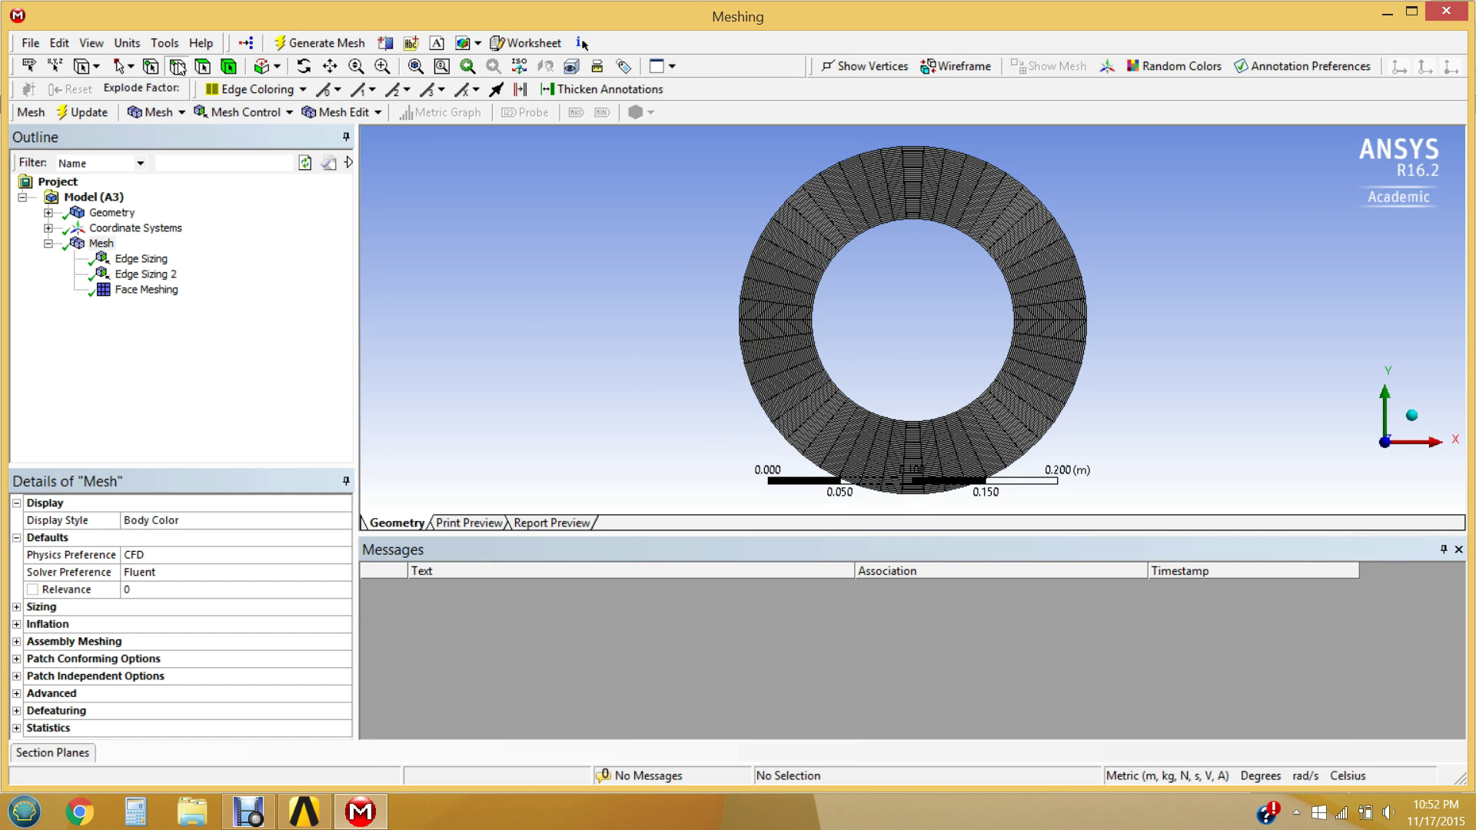
pyautogui.click(744, 298)
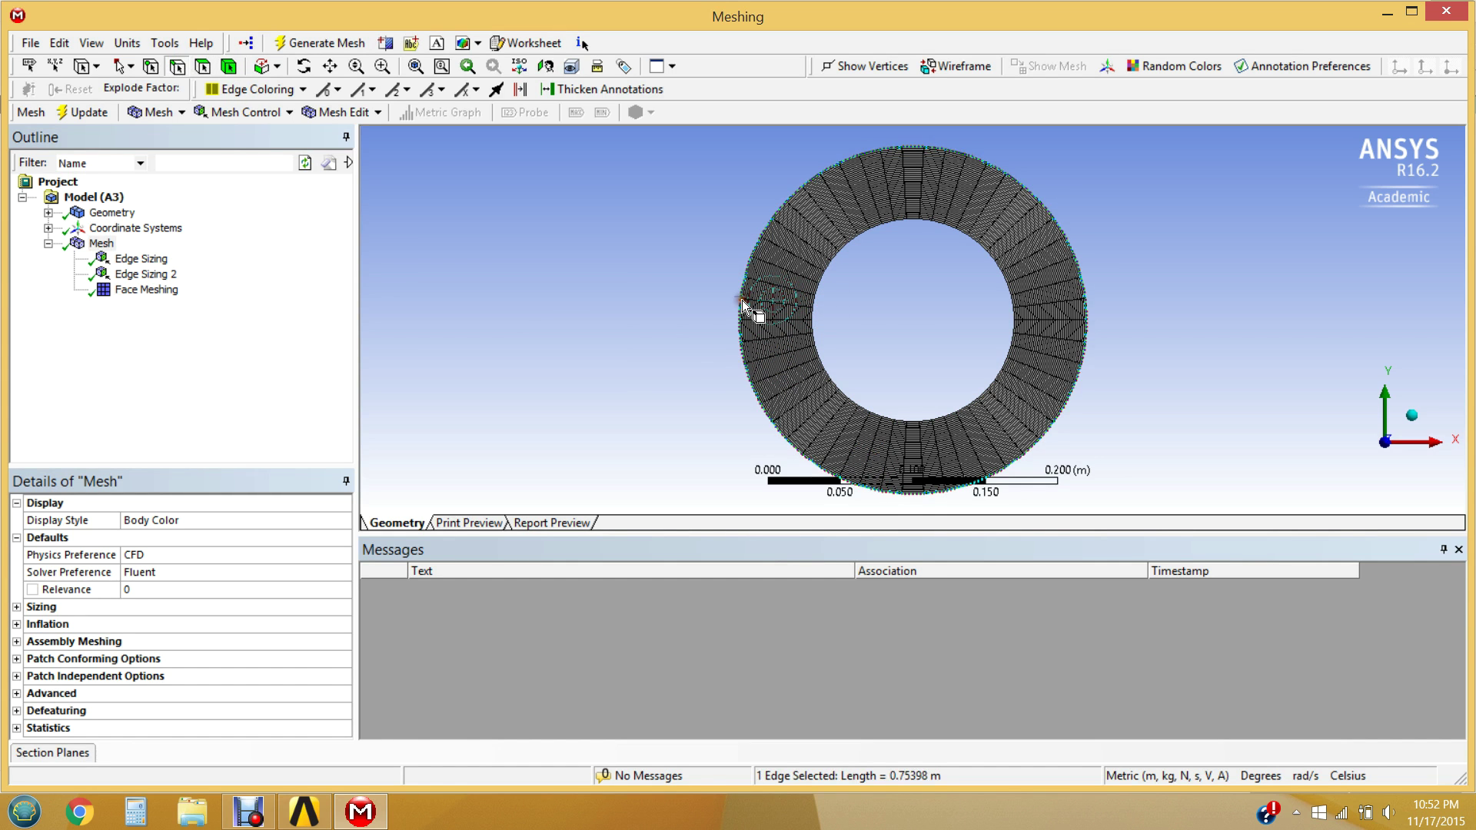
pyautogui.rightClick(648, 242)
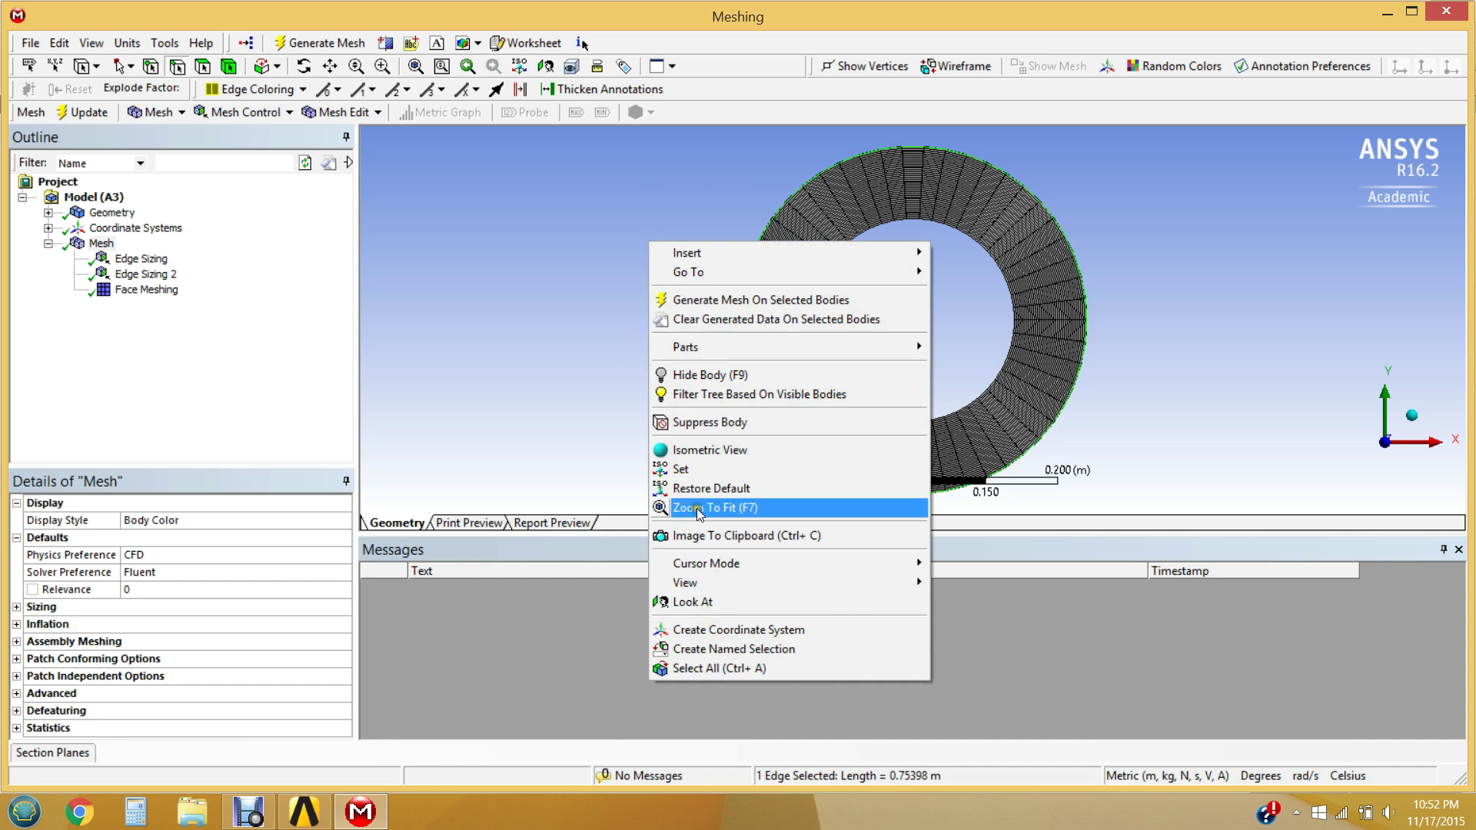
pyautogui.click(702, 650)
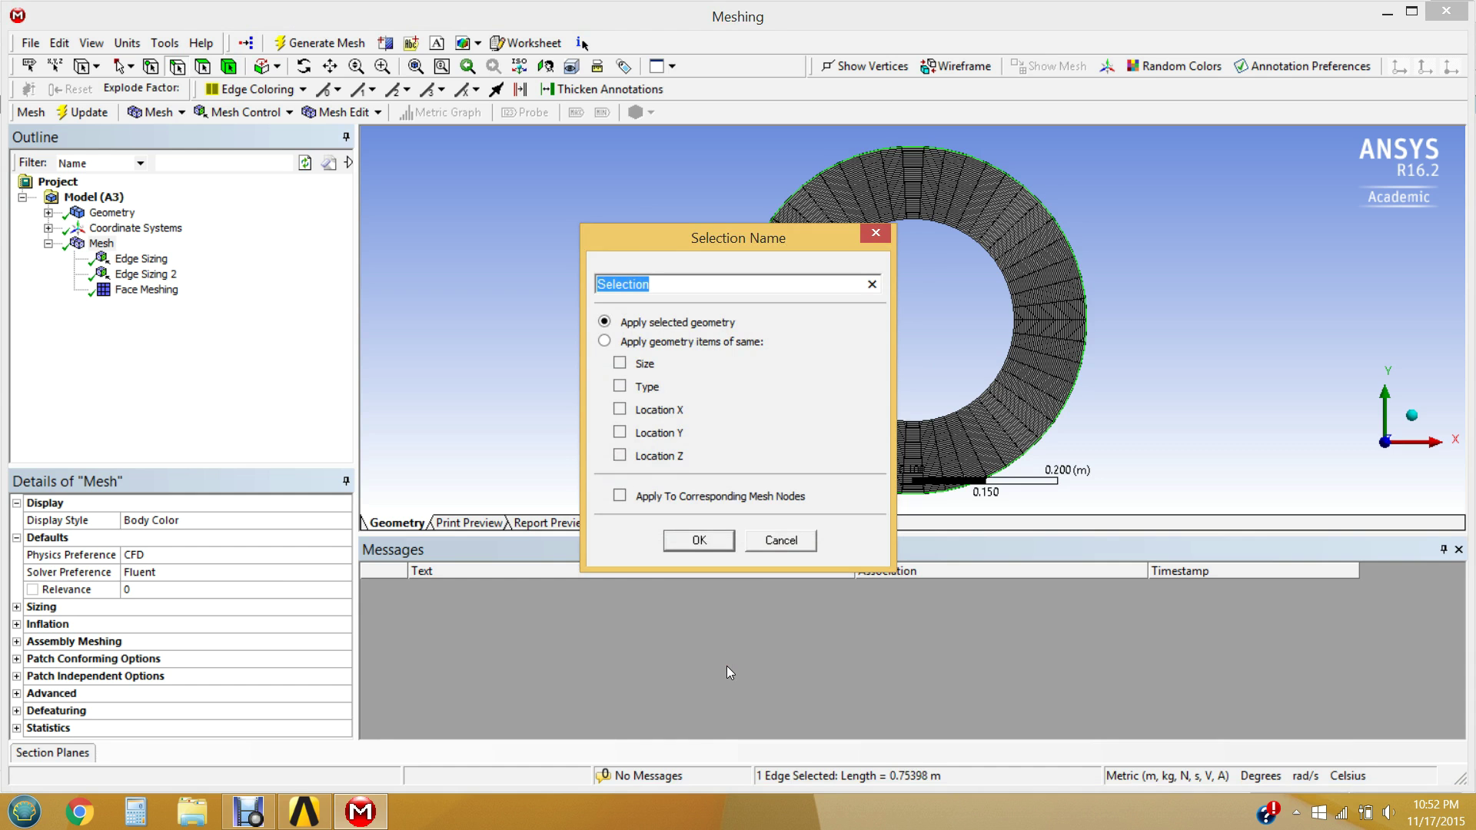
pyautogui.write('OuterWall')
pyautogui.click(696, 539)
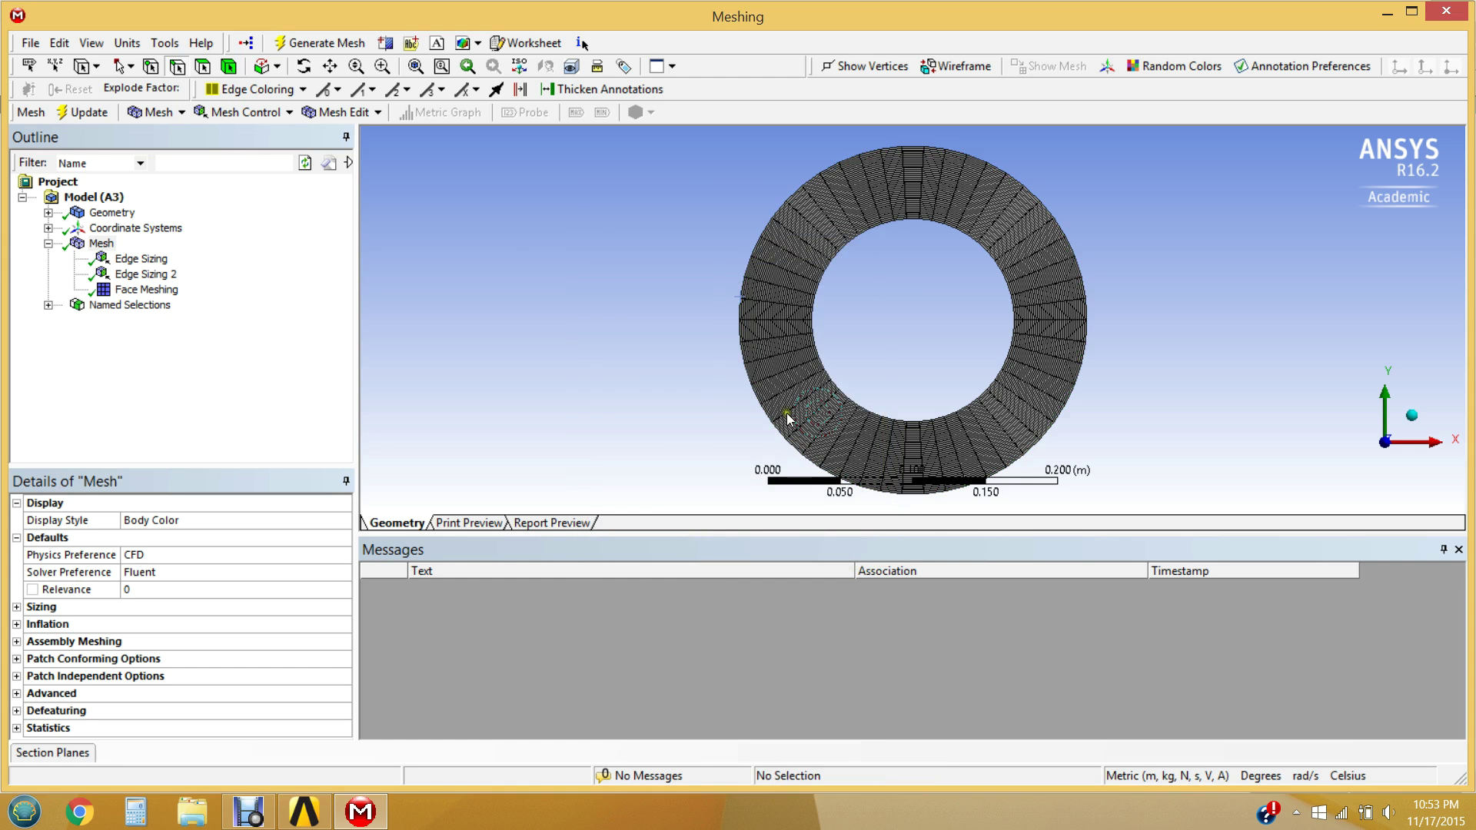
# Step: Create a named selection 'InnerWall' from the ring's inner edge
pyautogui.click(823, 374)
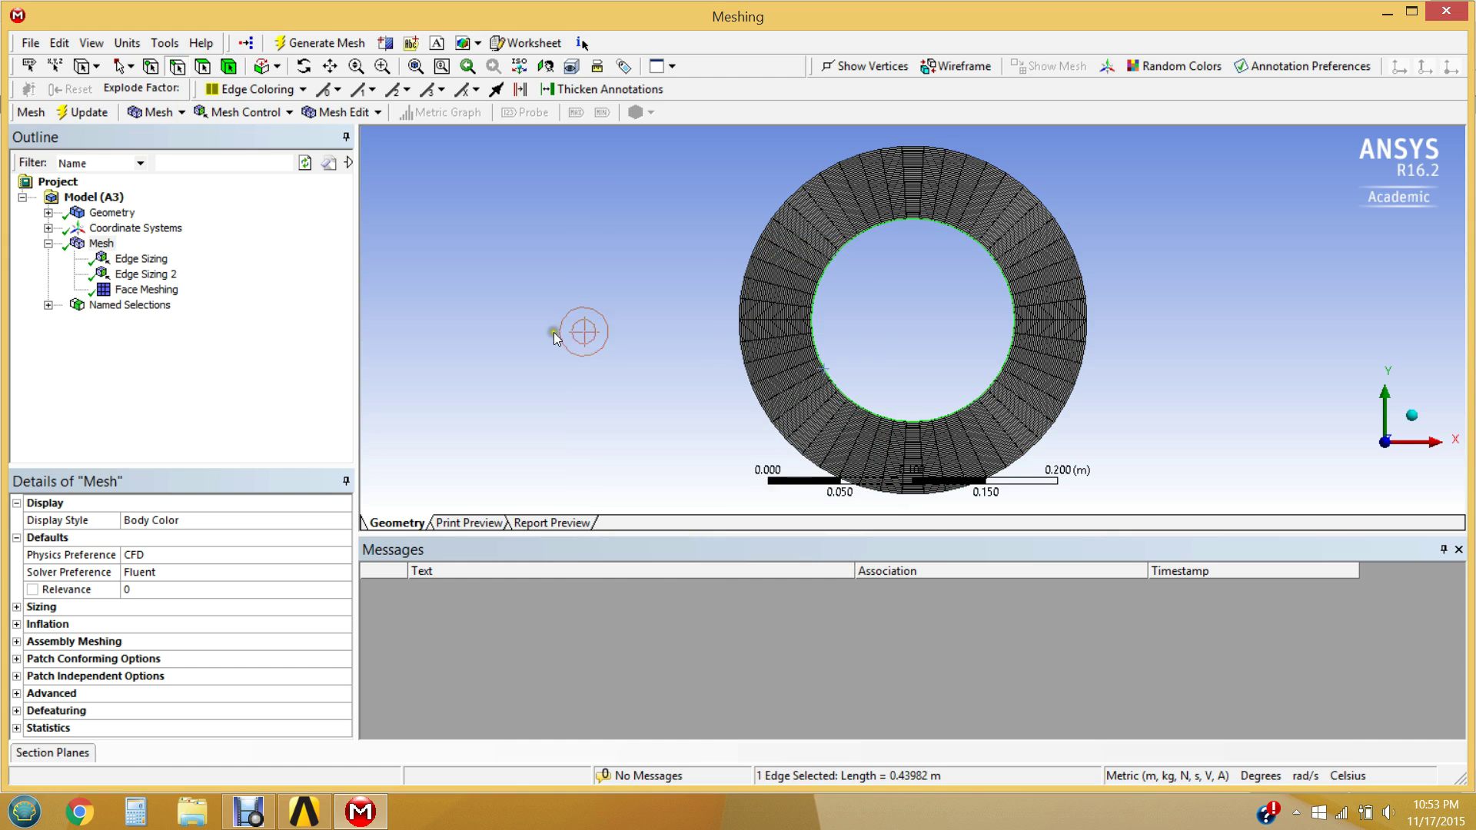
pyautogui.rightClick(518, 315)
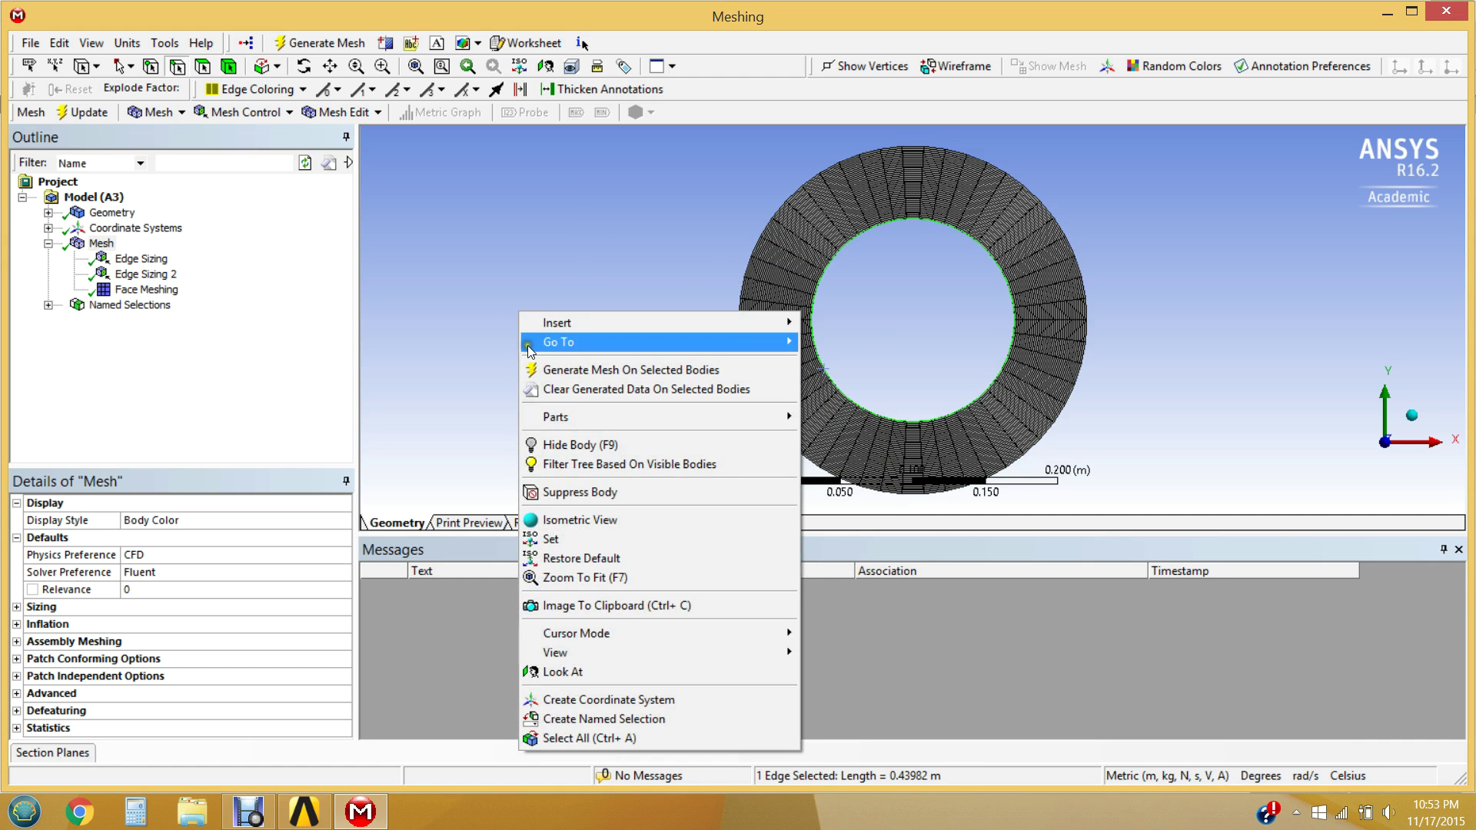
pyautogui.click(577, 722)
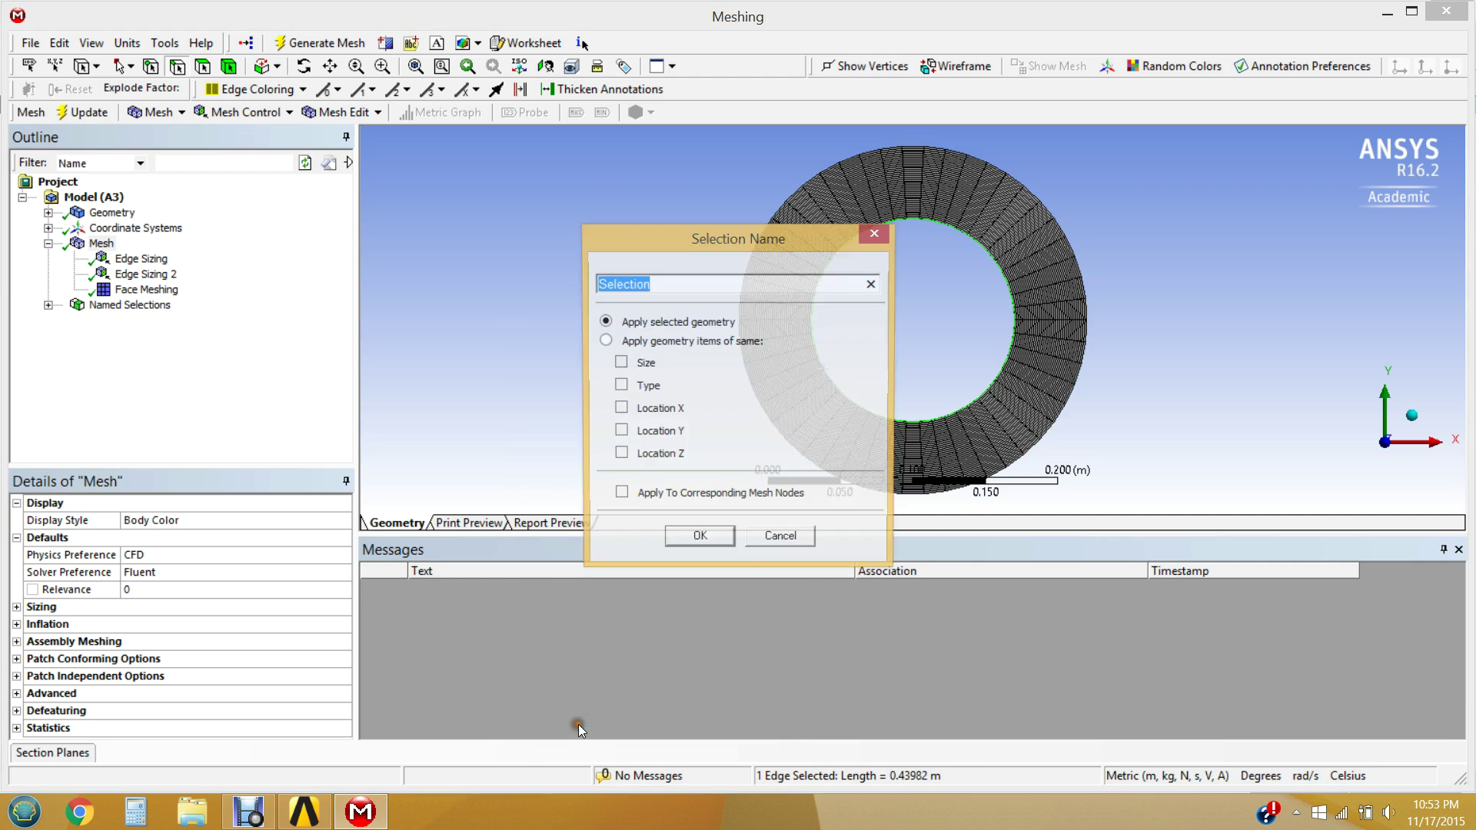
pyautogui.write('Inner')
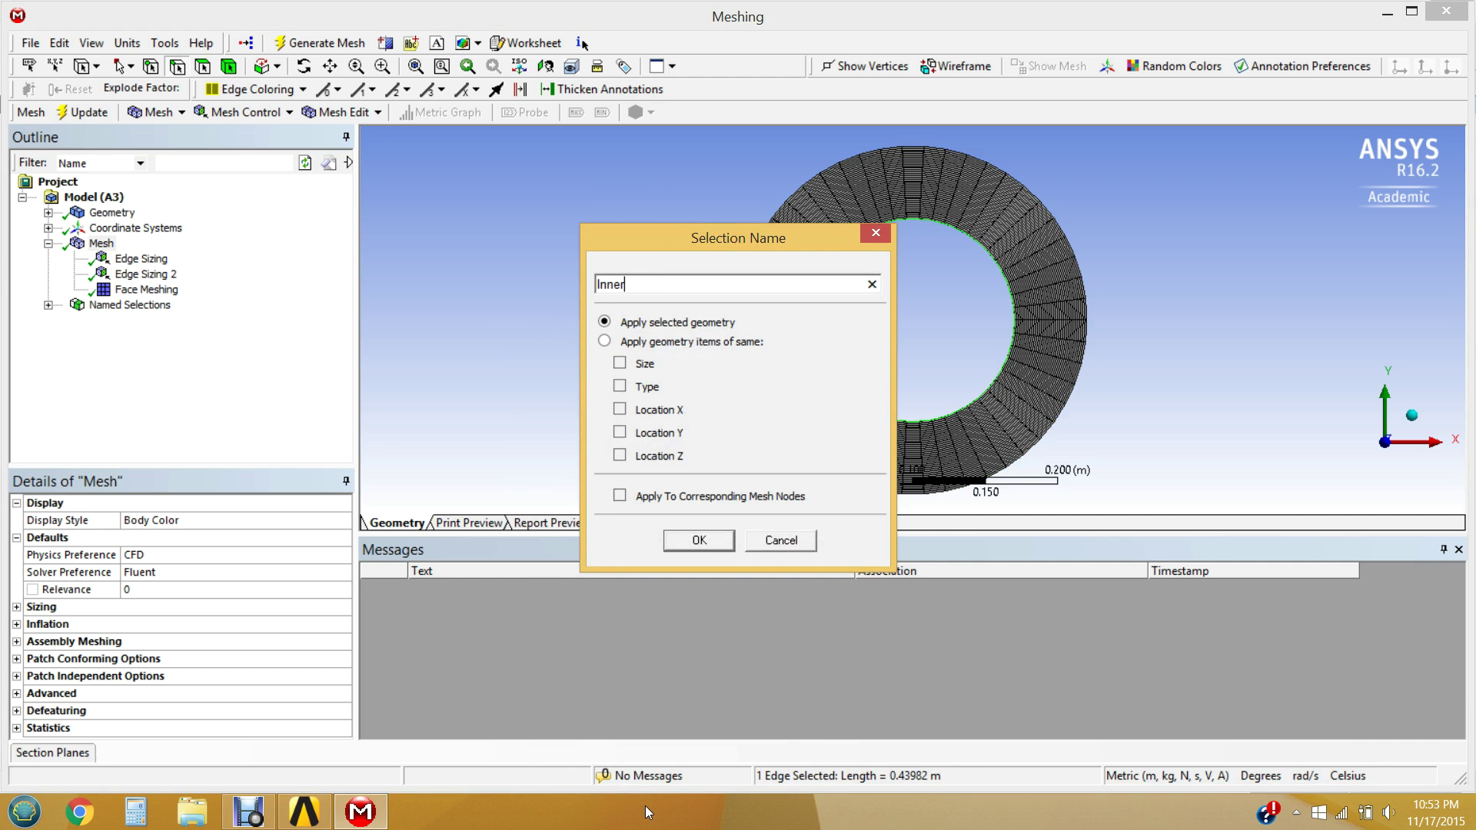
pyautogui.write('Wall')
pyautogui.click(710, 547)
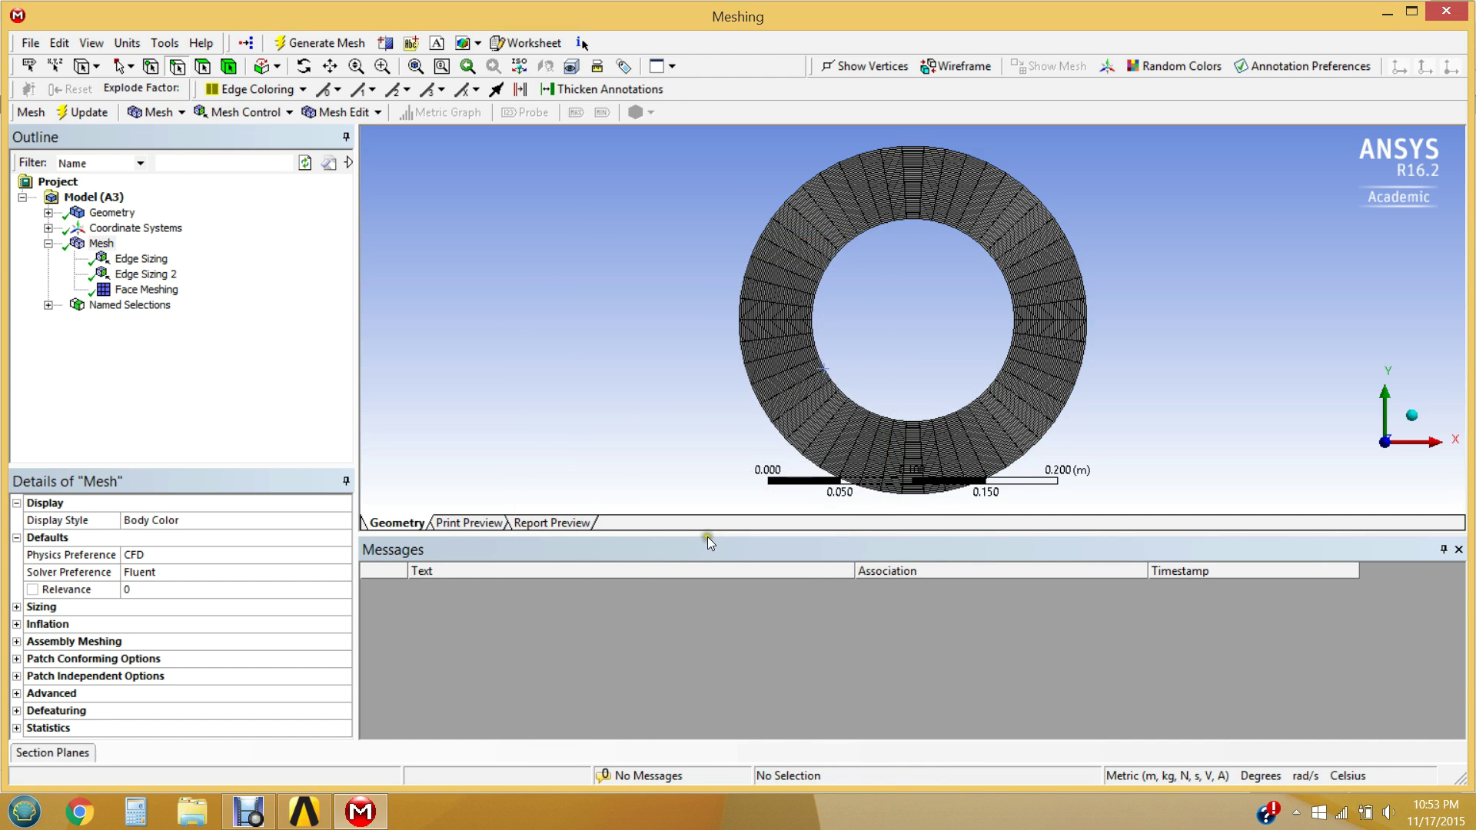
# Step: Close ANSYS Meshing and update the Mesh cell in the Workbench project
pyautogui.click(1448, 17)
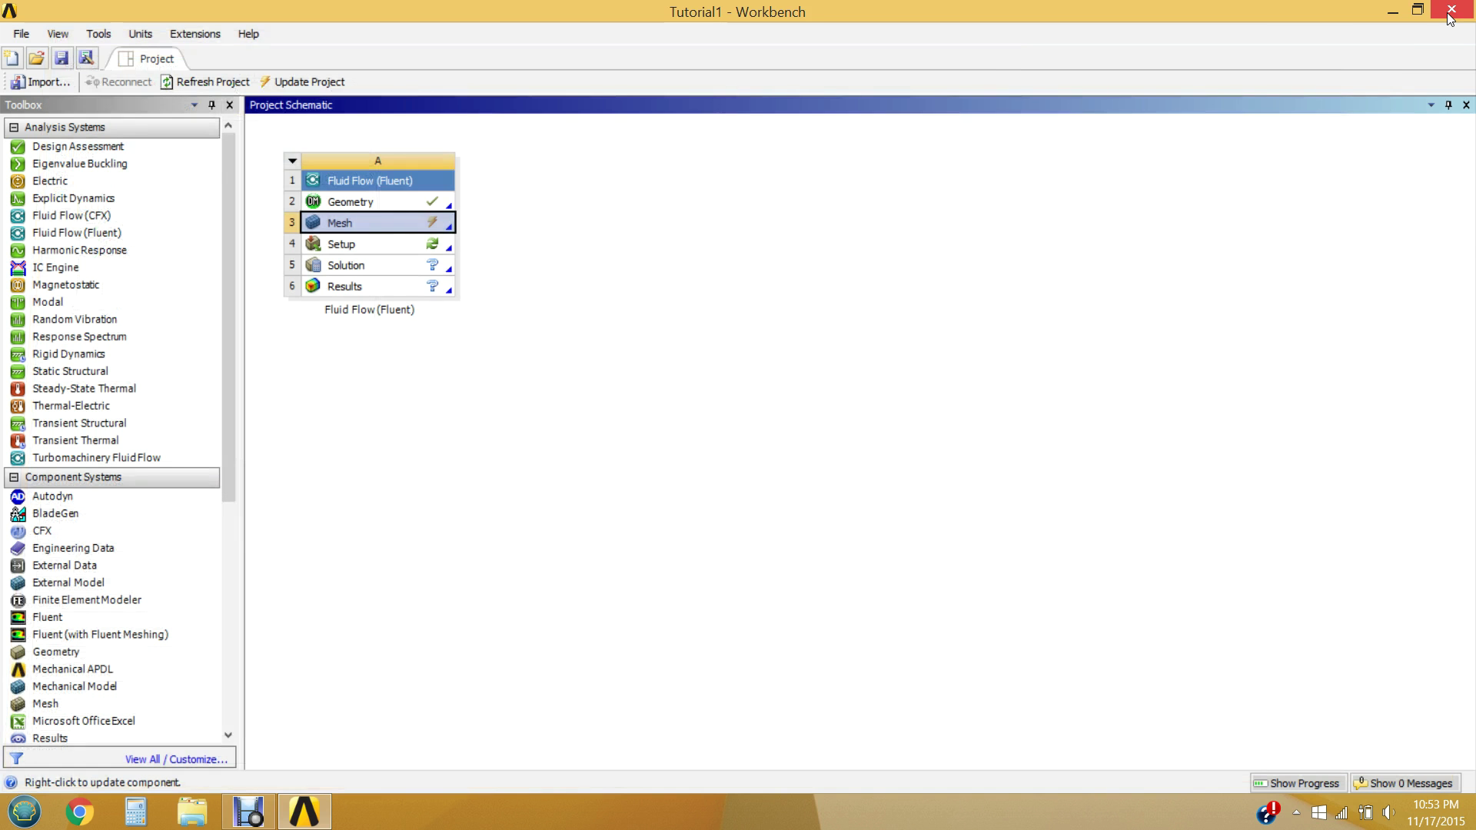
pyautogui.rightClick(430, 226)
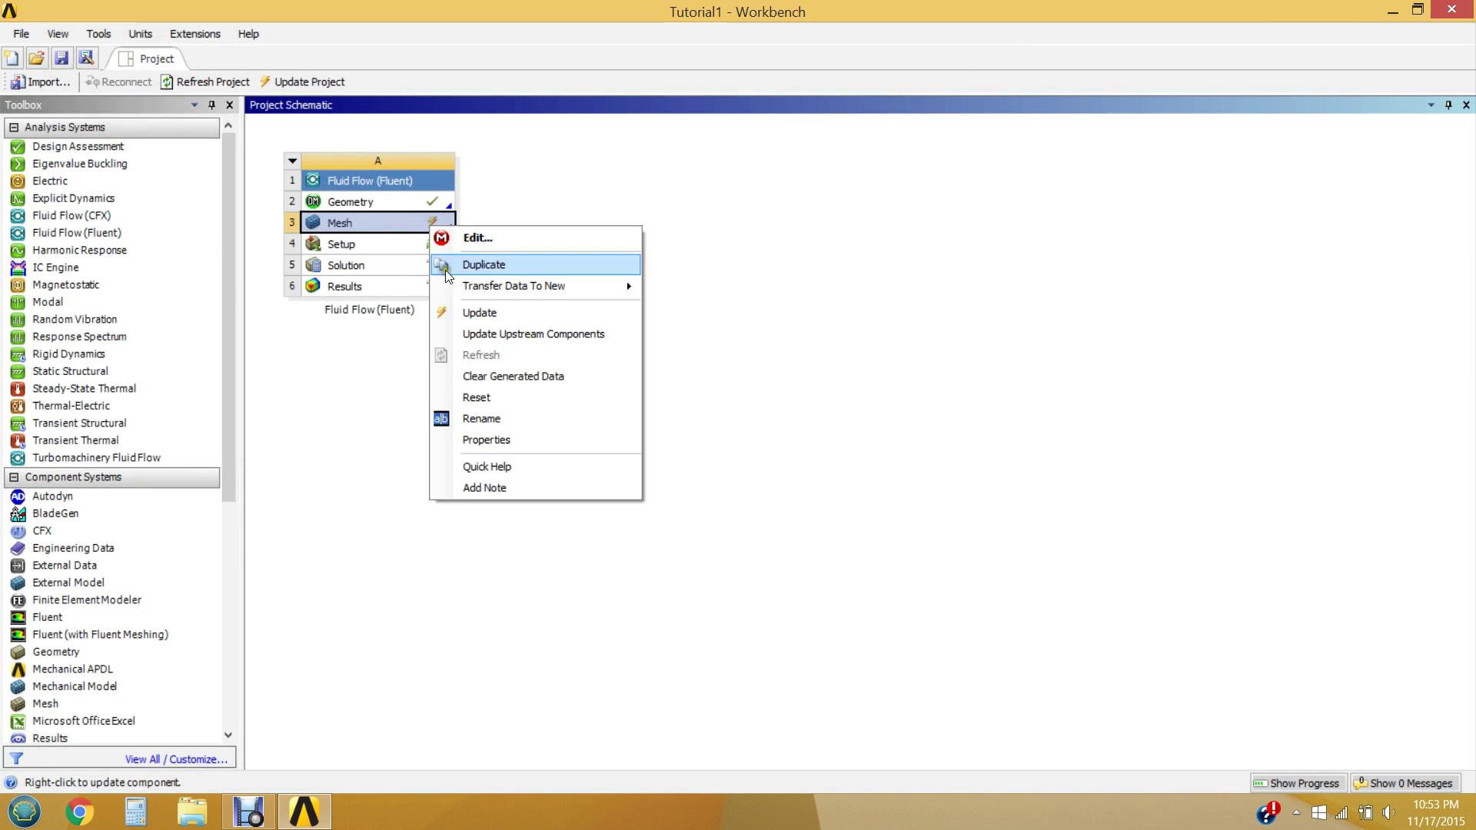
pyautogui.click(465, 311)
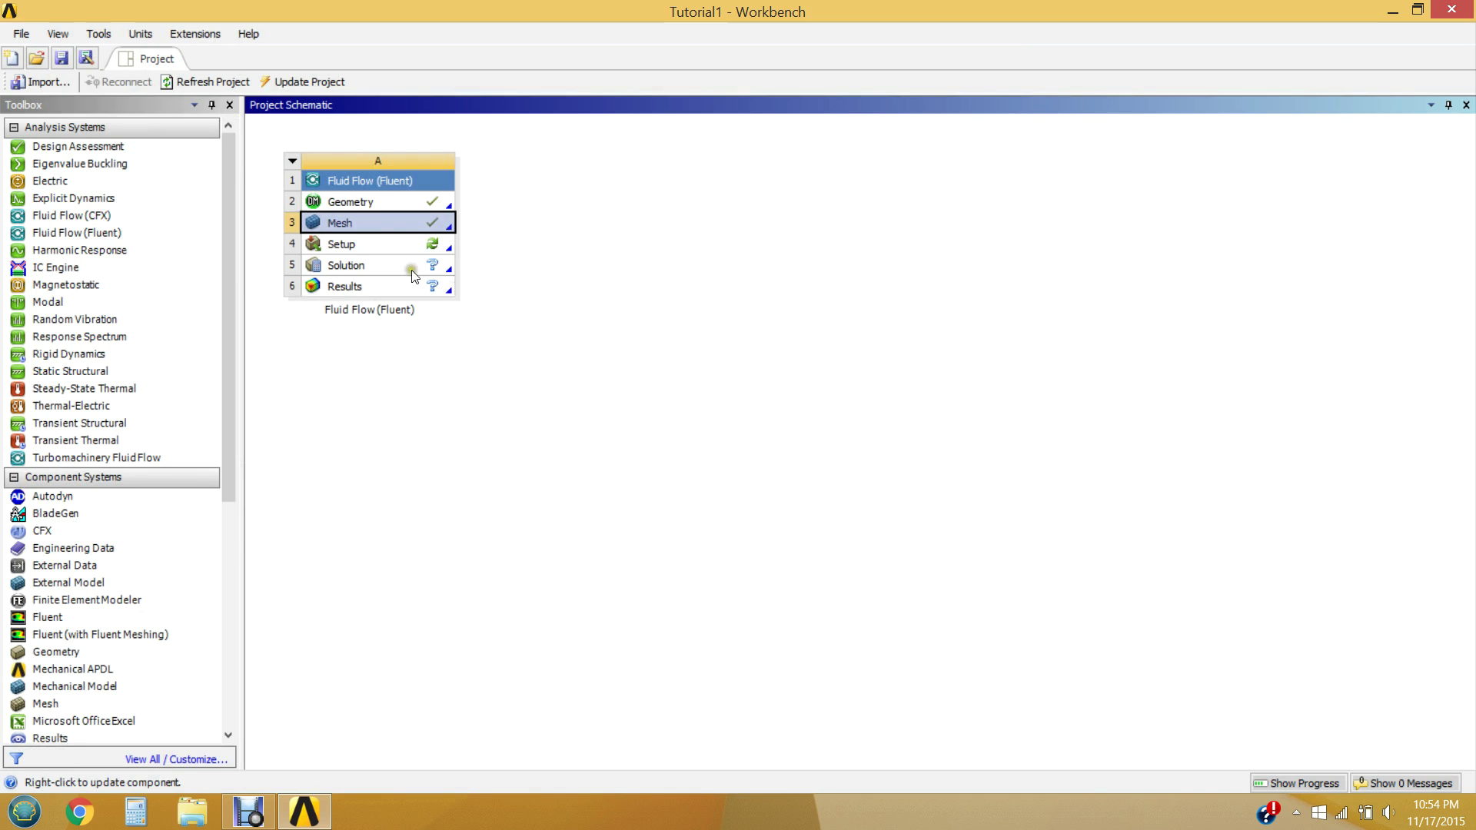
# Step: Launch Fluent from the Setup cell with Double Precision enabled to load the ring mesh
pyautogui.doubleClick(369, 251)
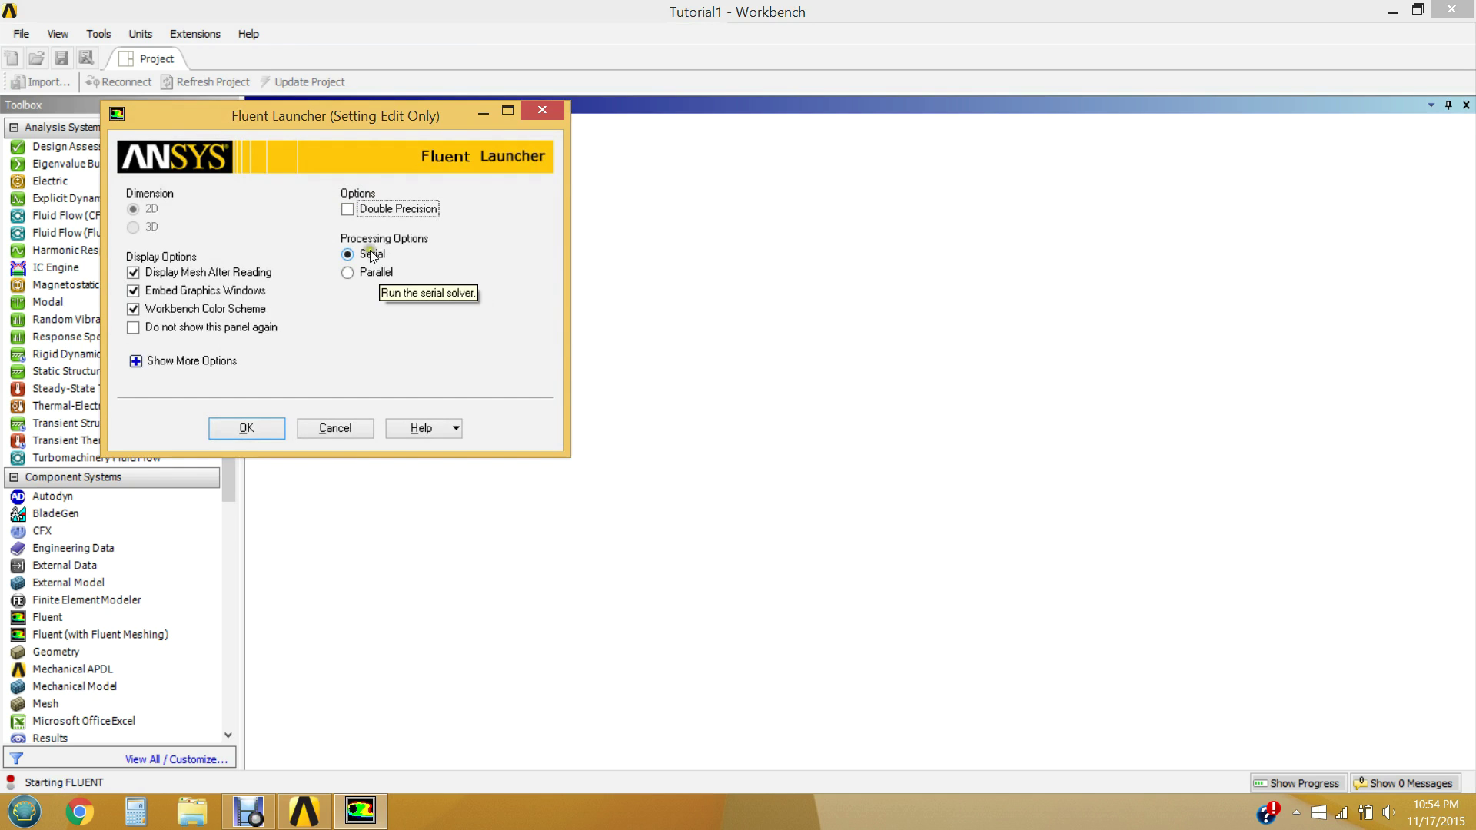
pyautogui.click(347, 210)
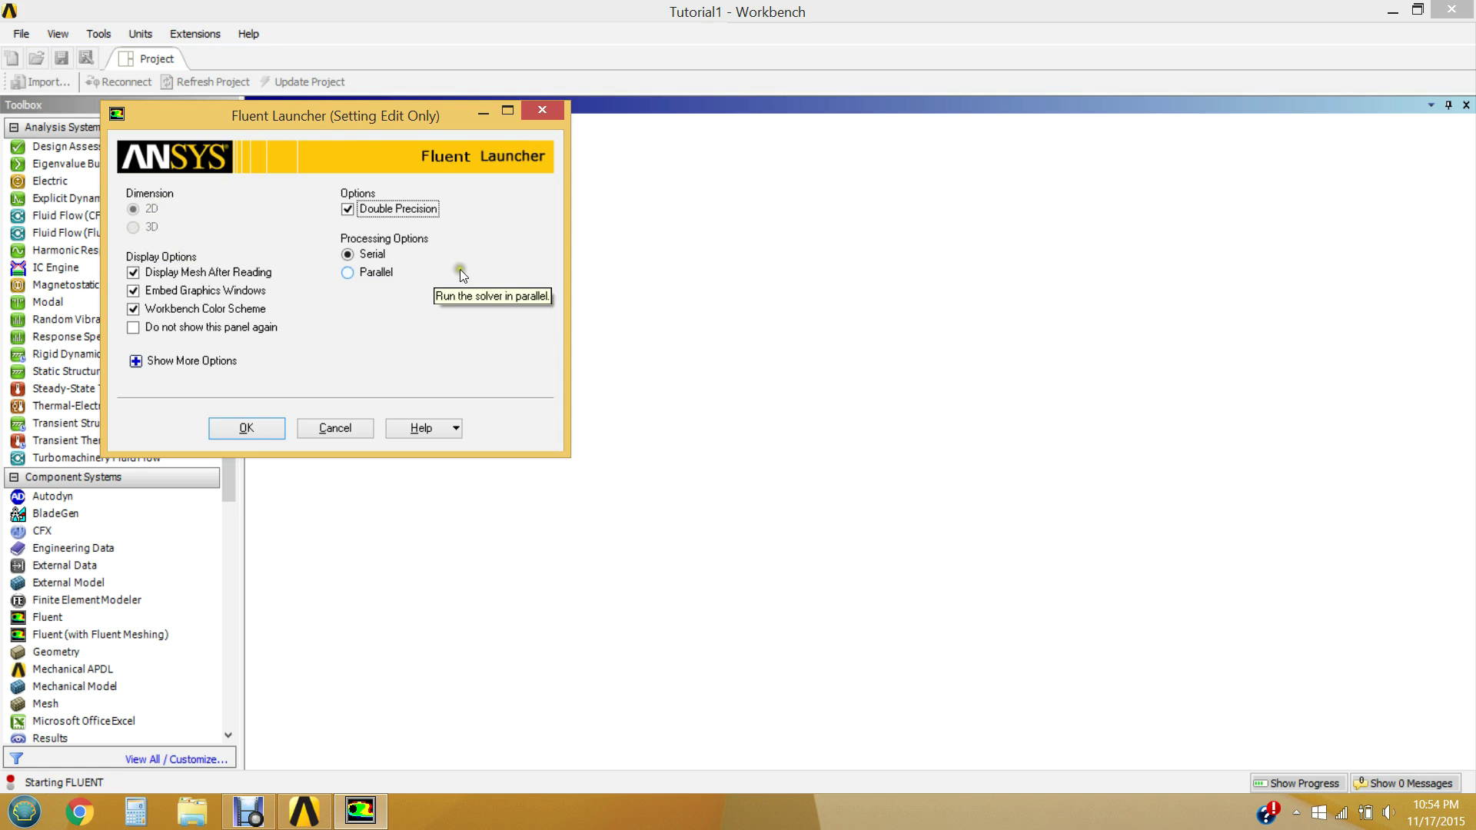
pyautogui.click(247, 428)
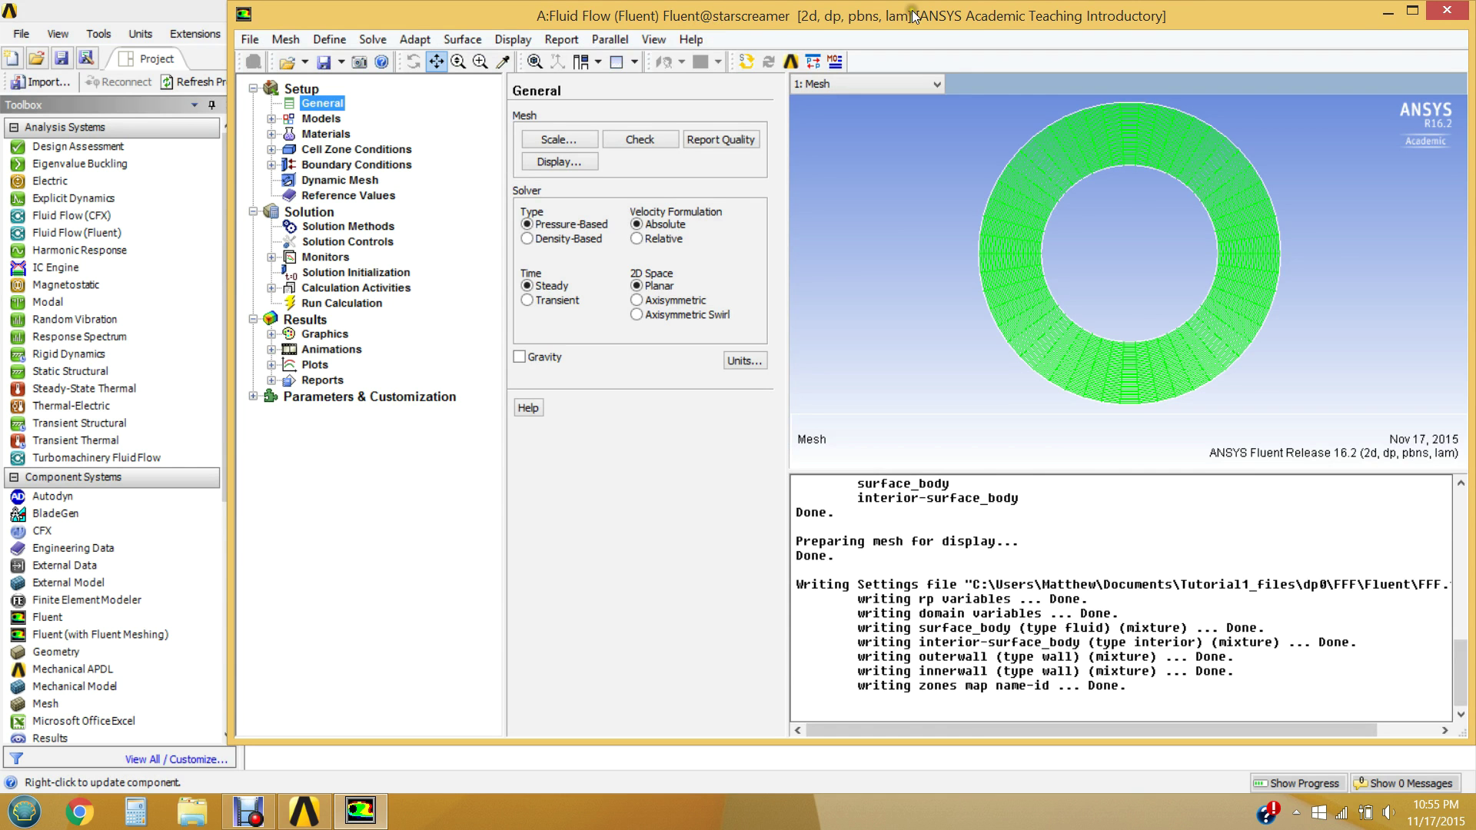
# Step: Maximize Fluent and expand Models, showing Viscous (Laminar) with Energy and Multiphase off
pyautogui.click(1412, 12)
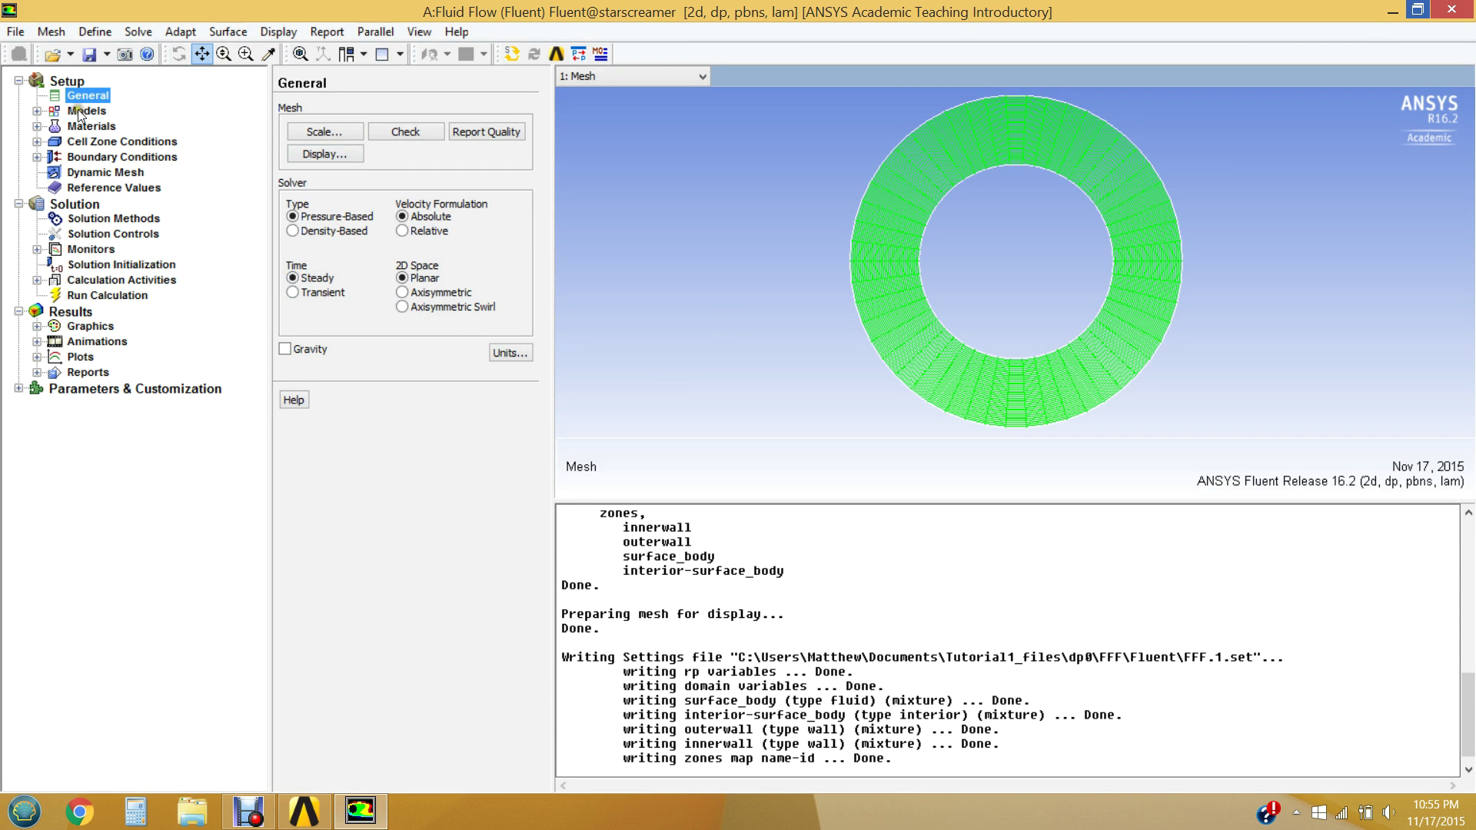
pyautogui.click(37, 111)
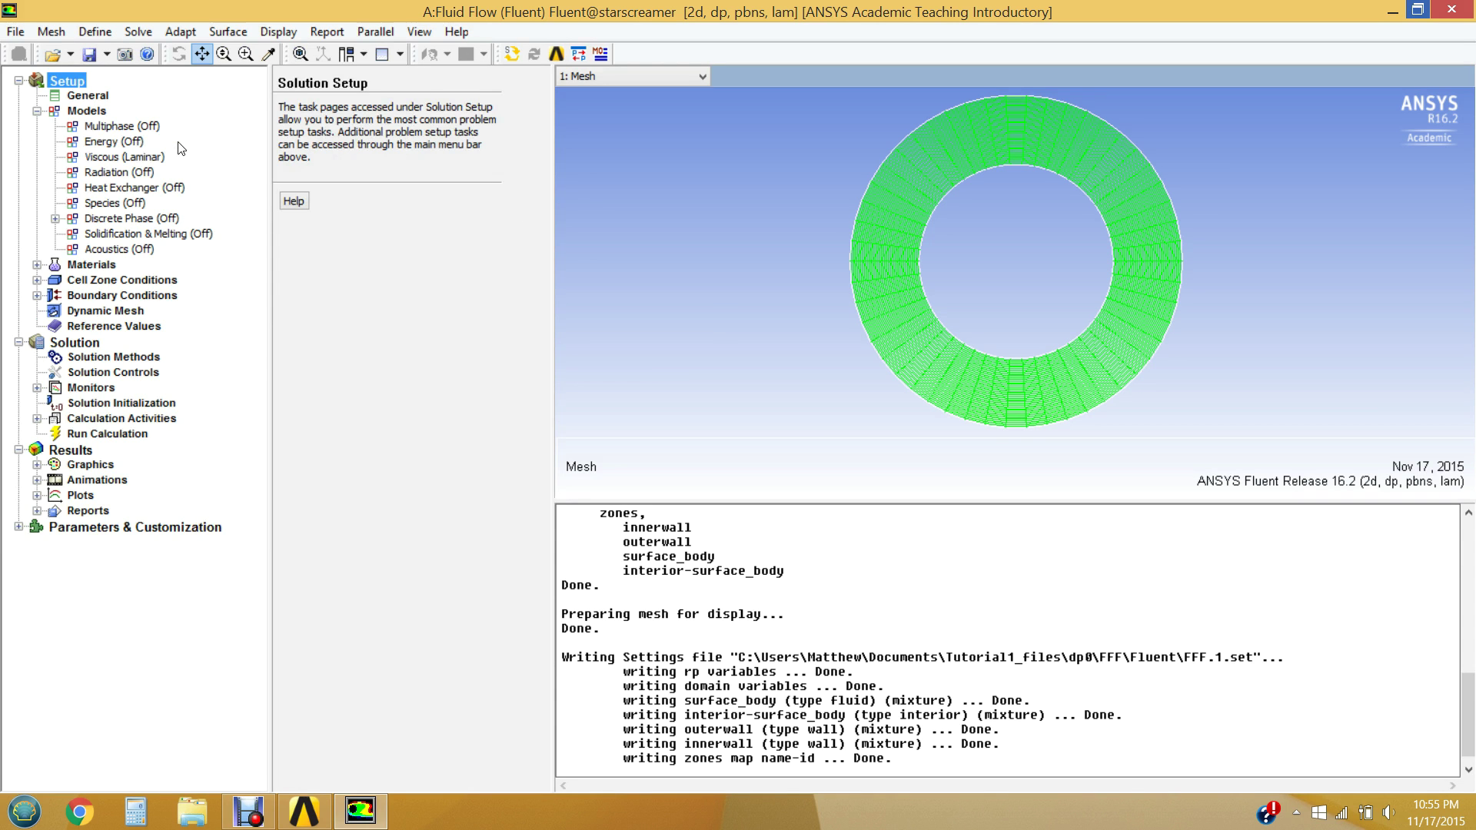
pyautogui.doubleClick(135, 156)
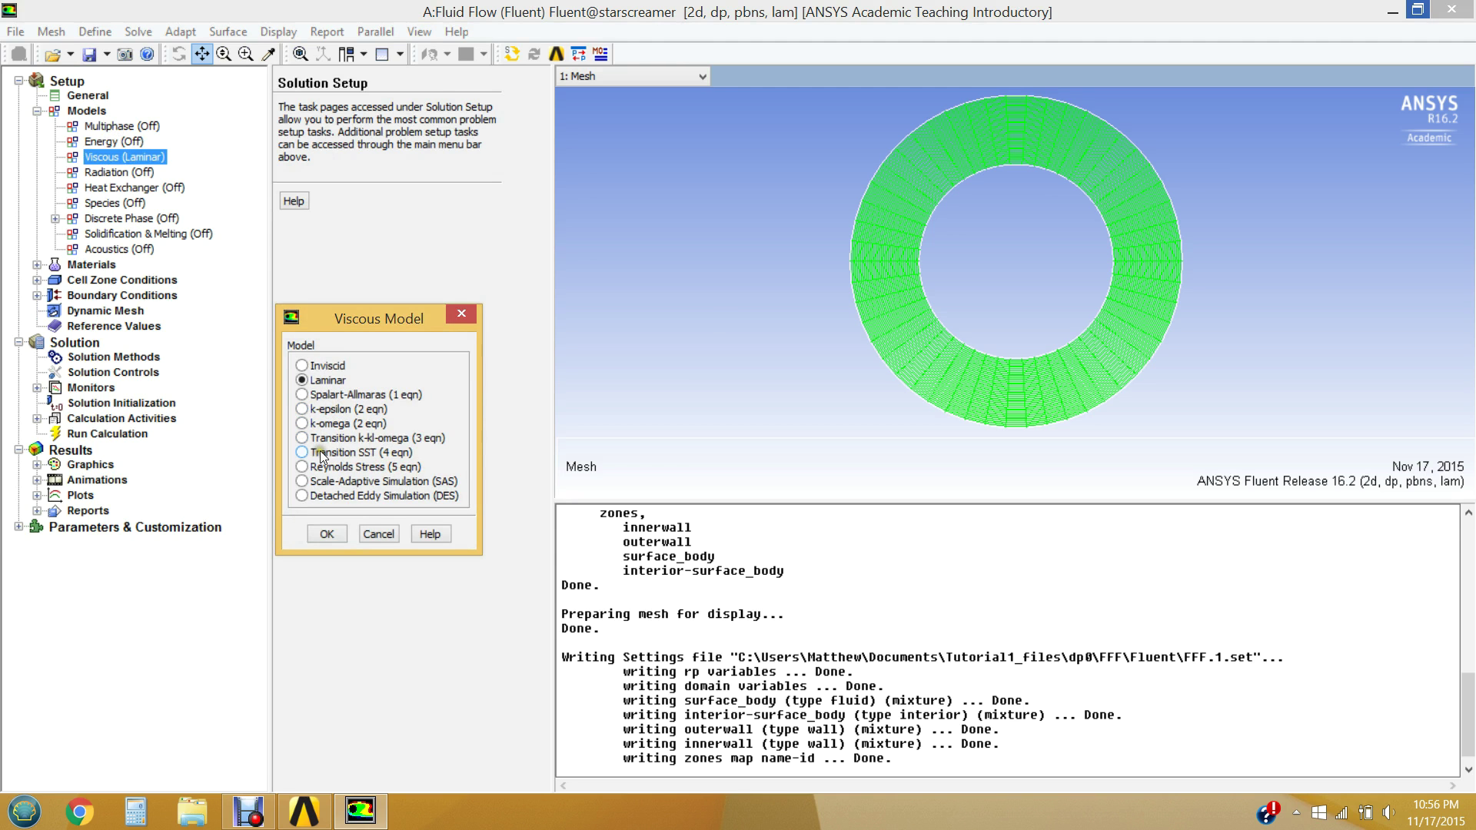
pyautogui.click(335, 396)
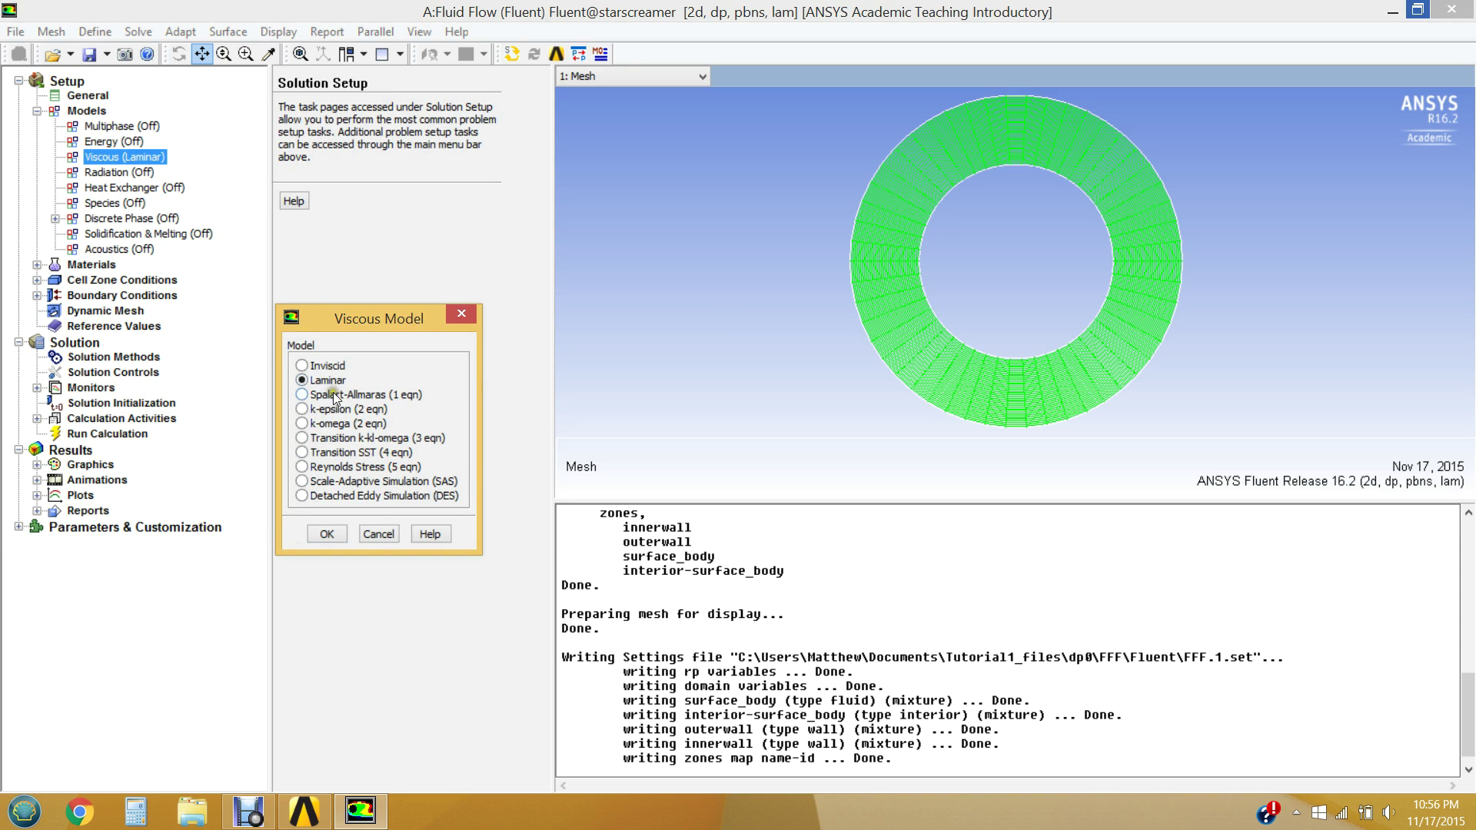
pyautogui.click(304, 424)
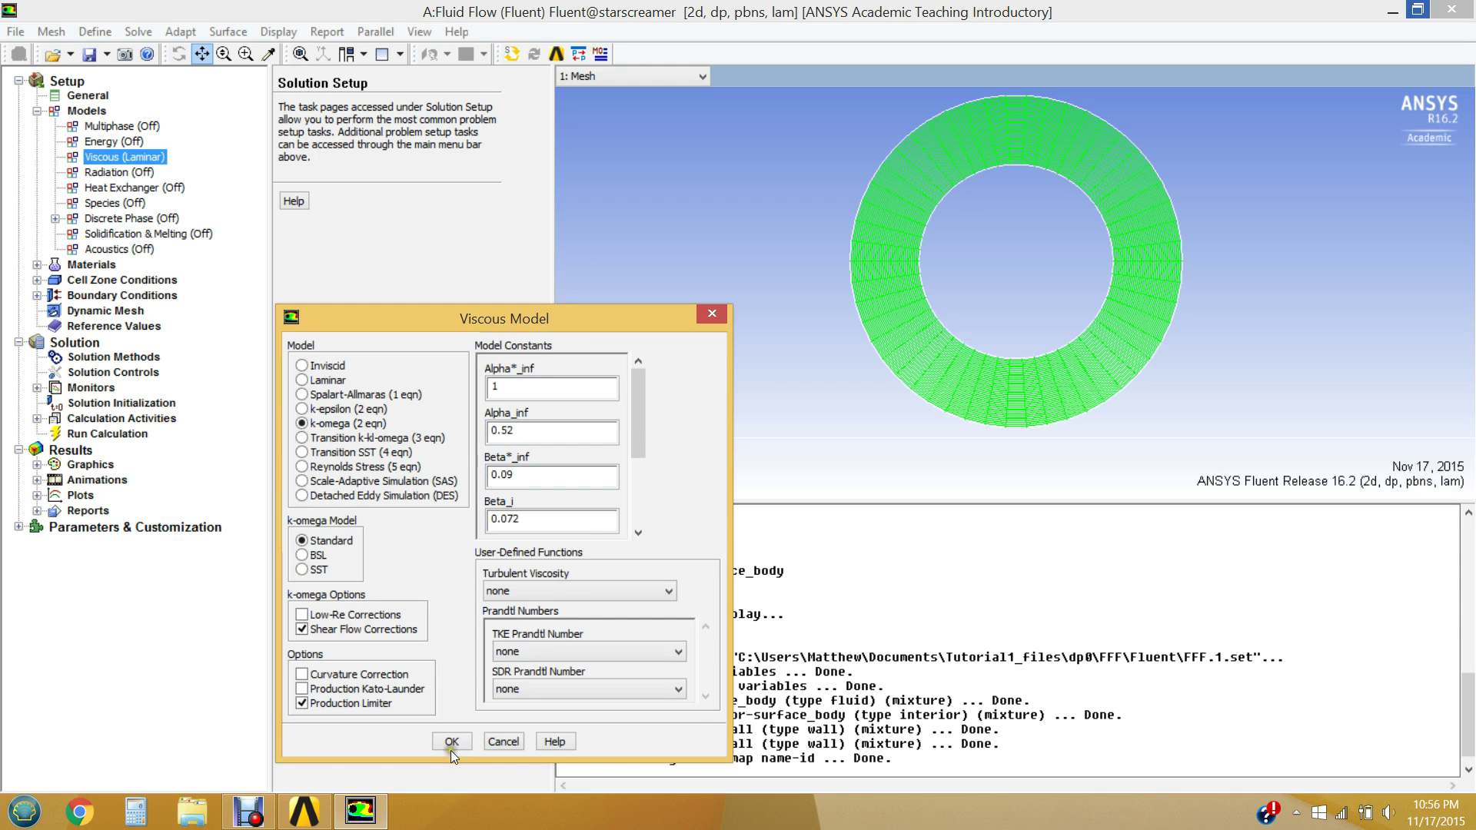
pyautogui.click(302, 380)
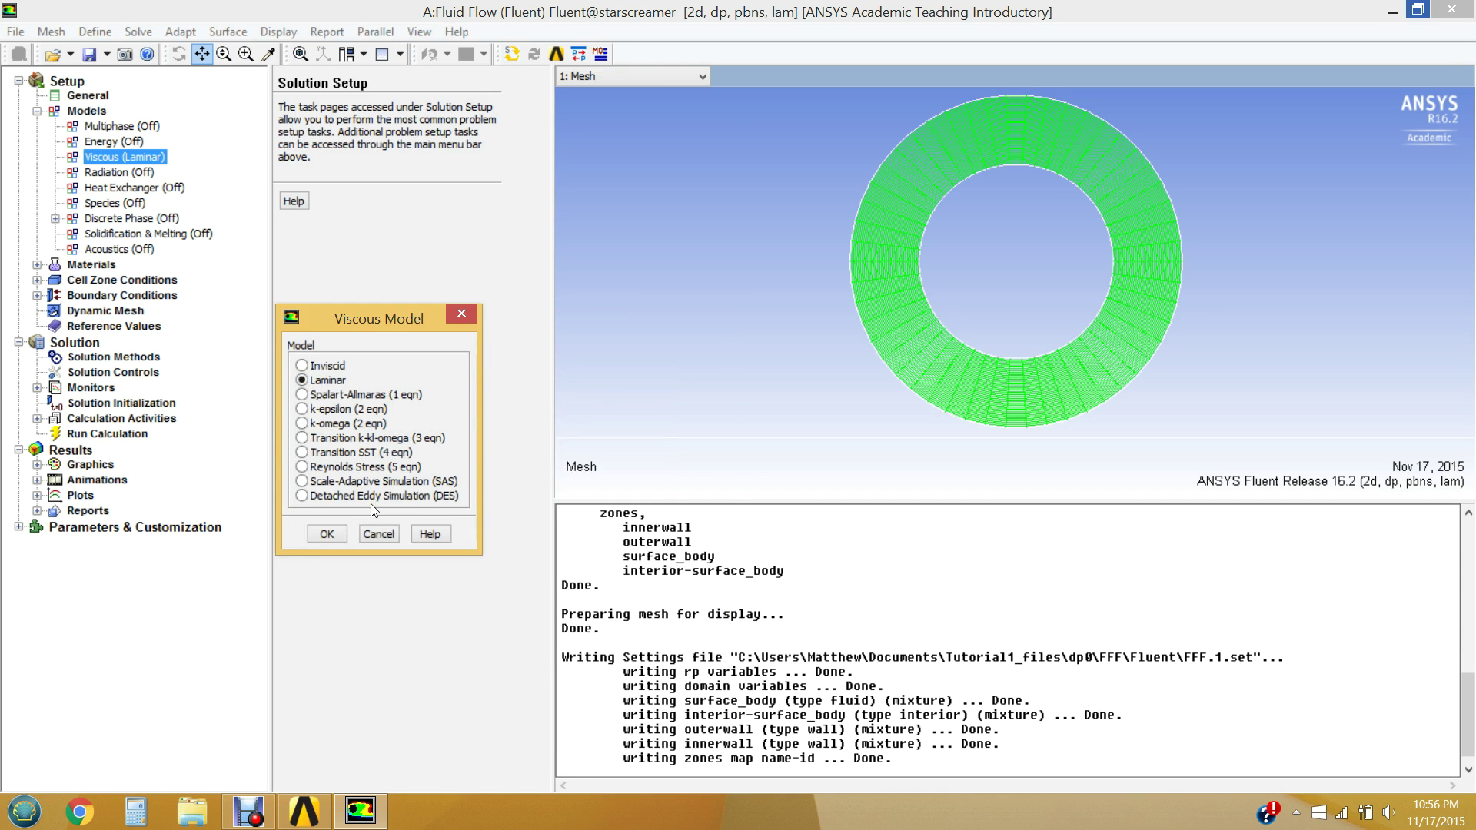
pyautogui.click(324, 536)
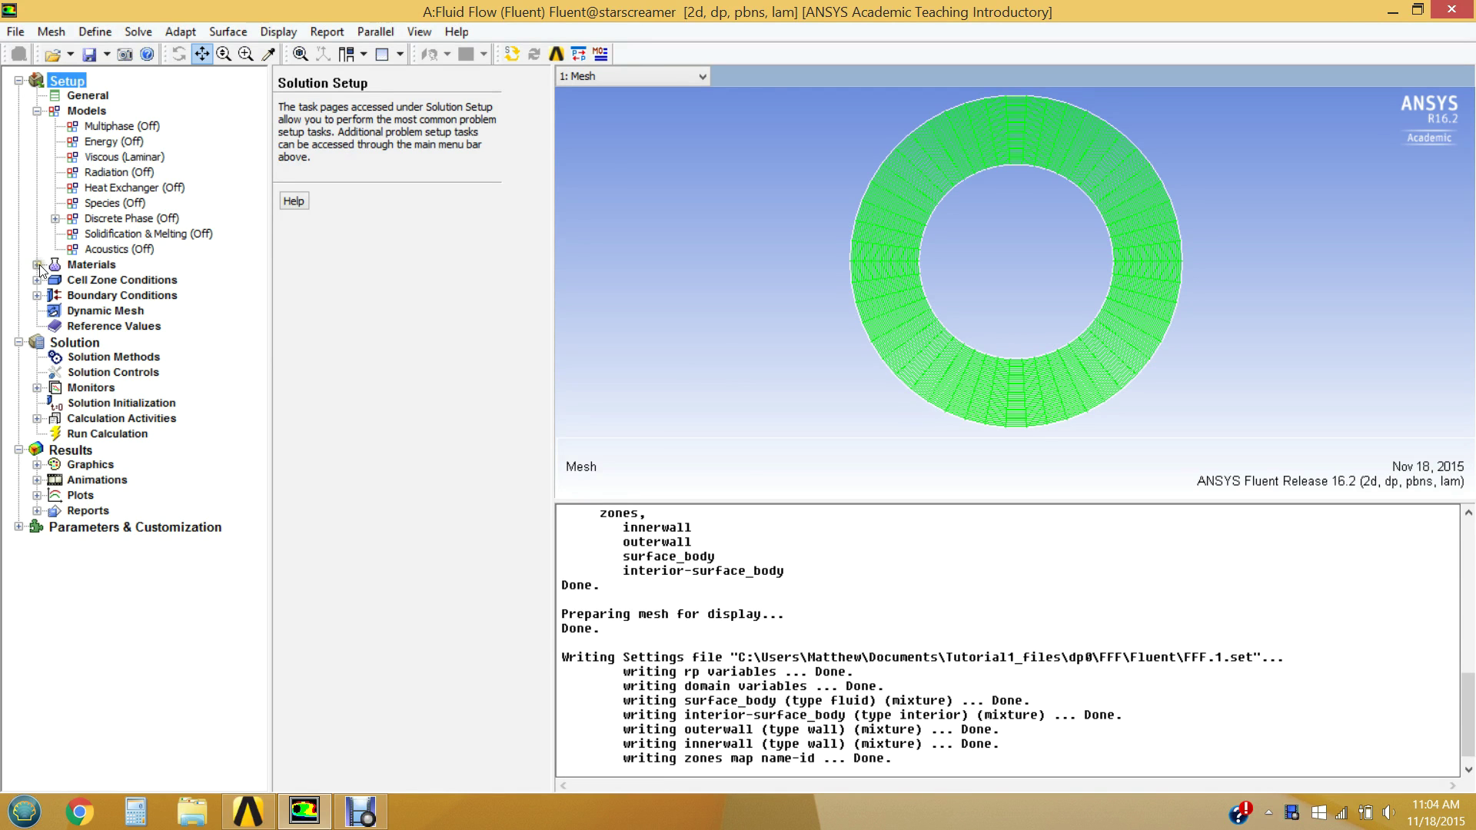
# Step: Copy glycerin (c3h8o3) from the Fluent database into the case alongside air
pyautogui.click(36, 265)
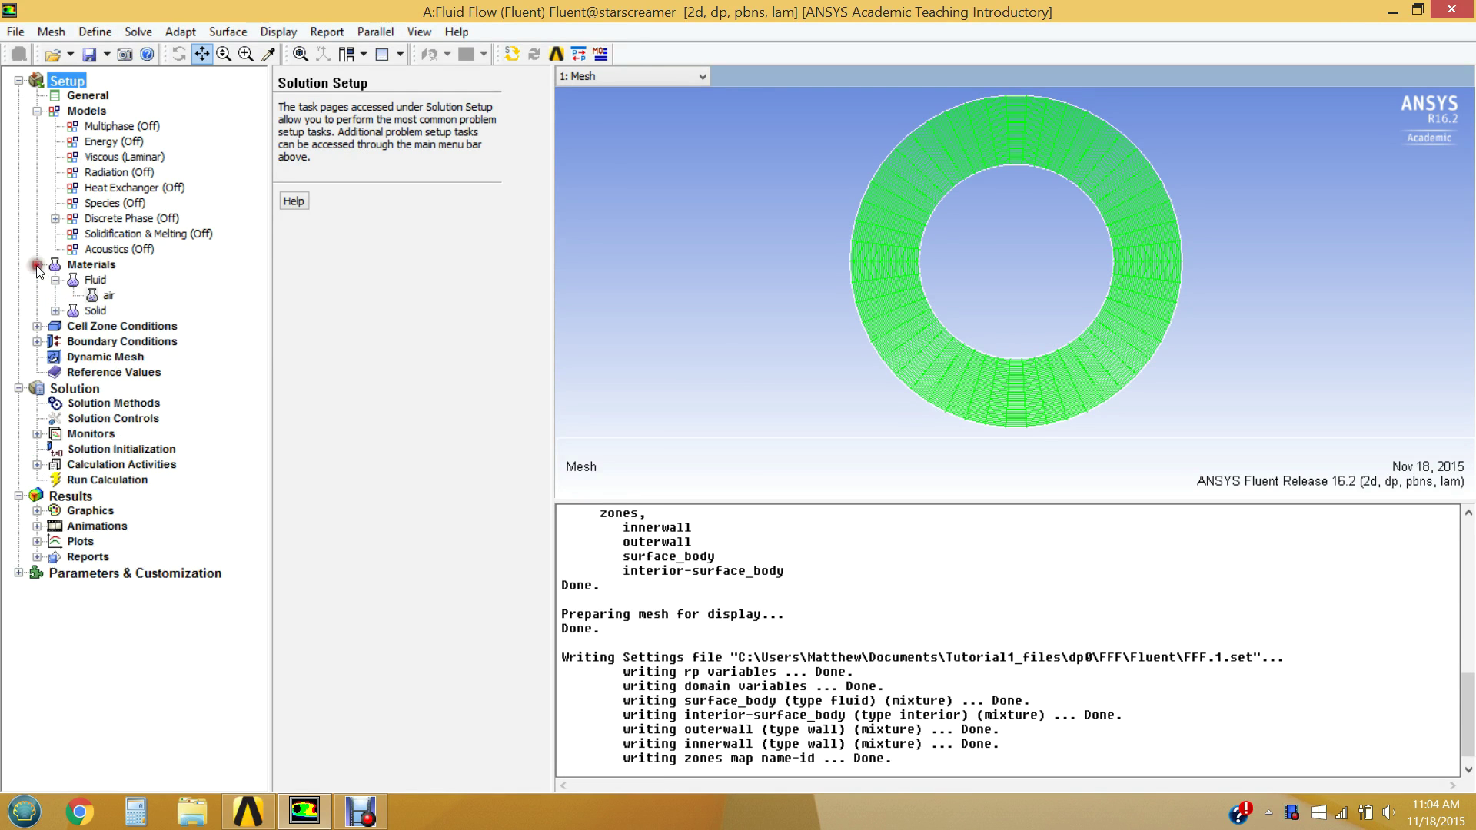
pyautogui.doubleClick(109, 296)
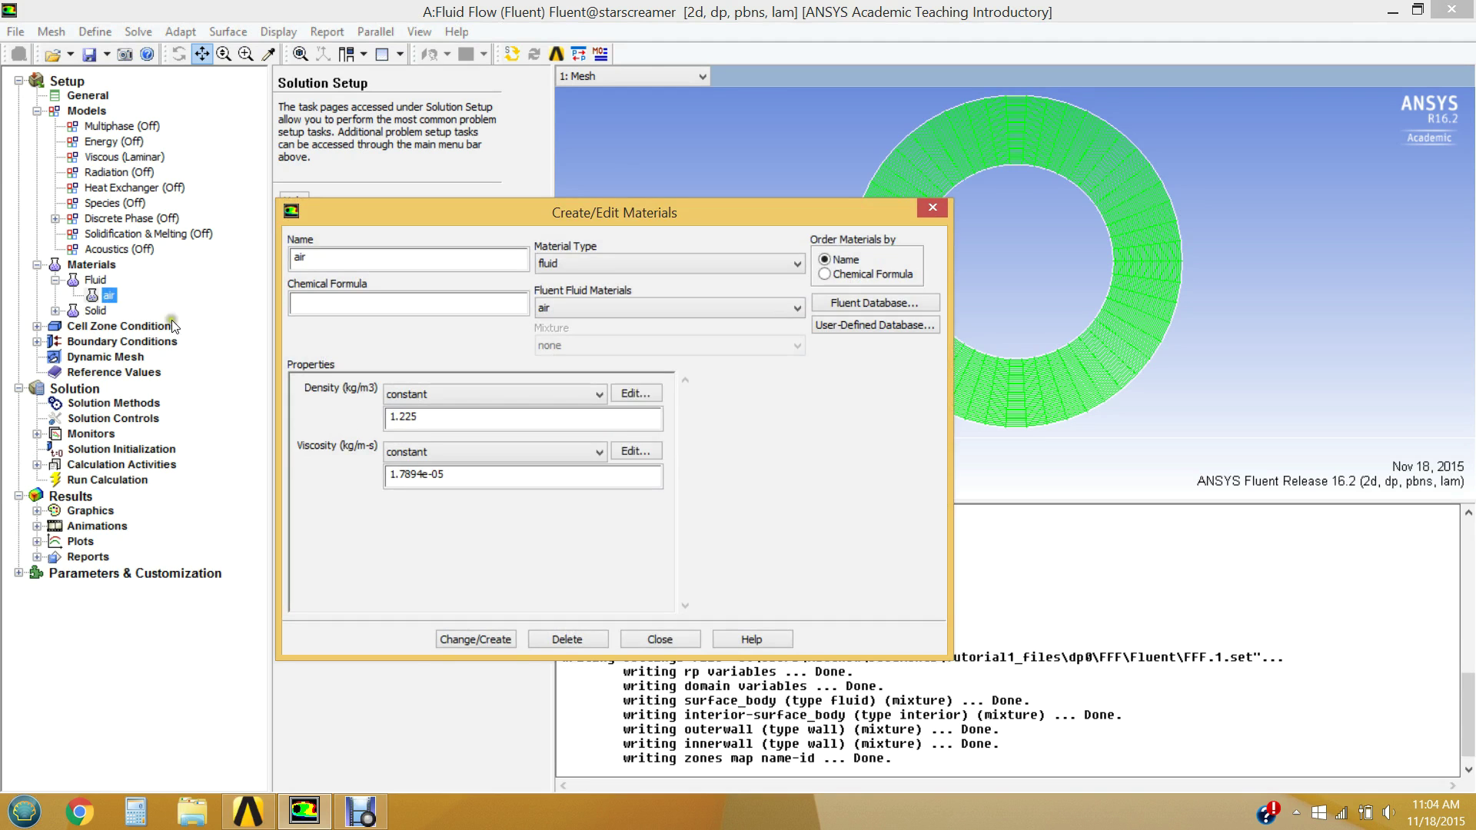
pyautogui.click(707, 272)
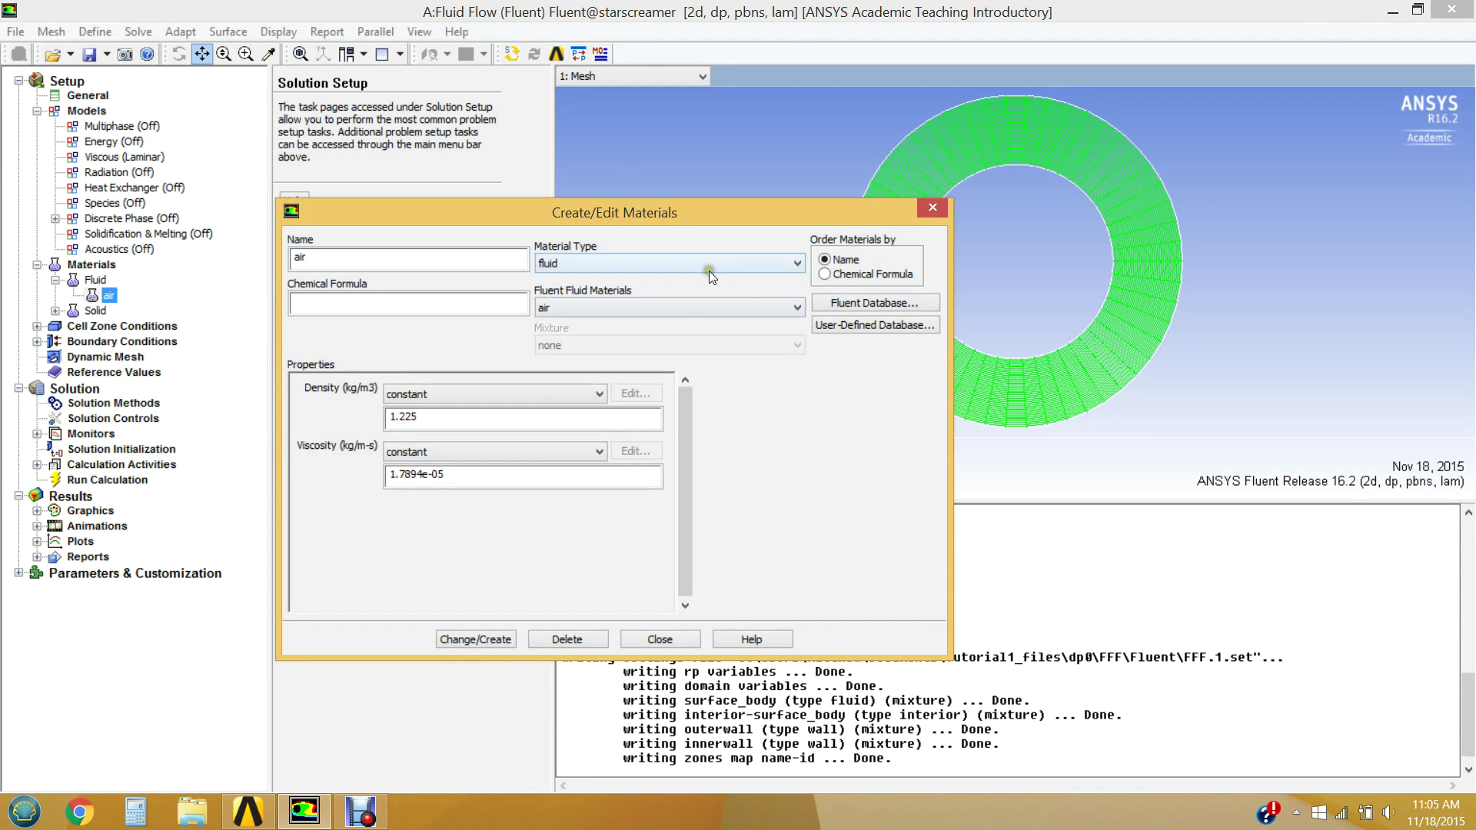
pyautogui.click(857, 301)
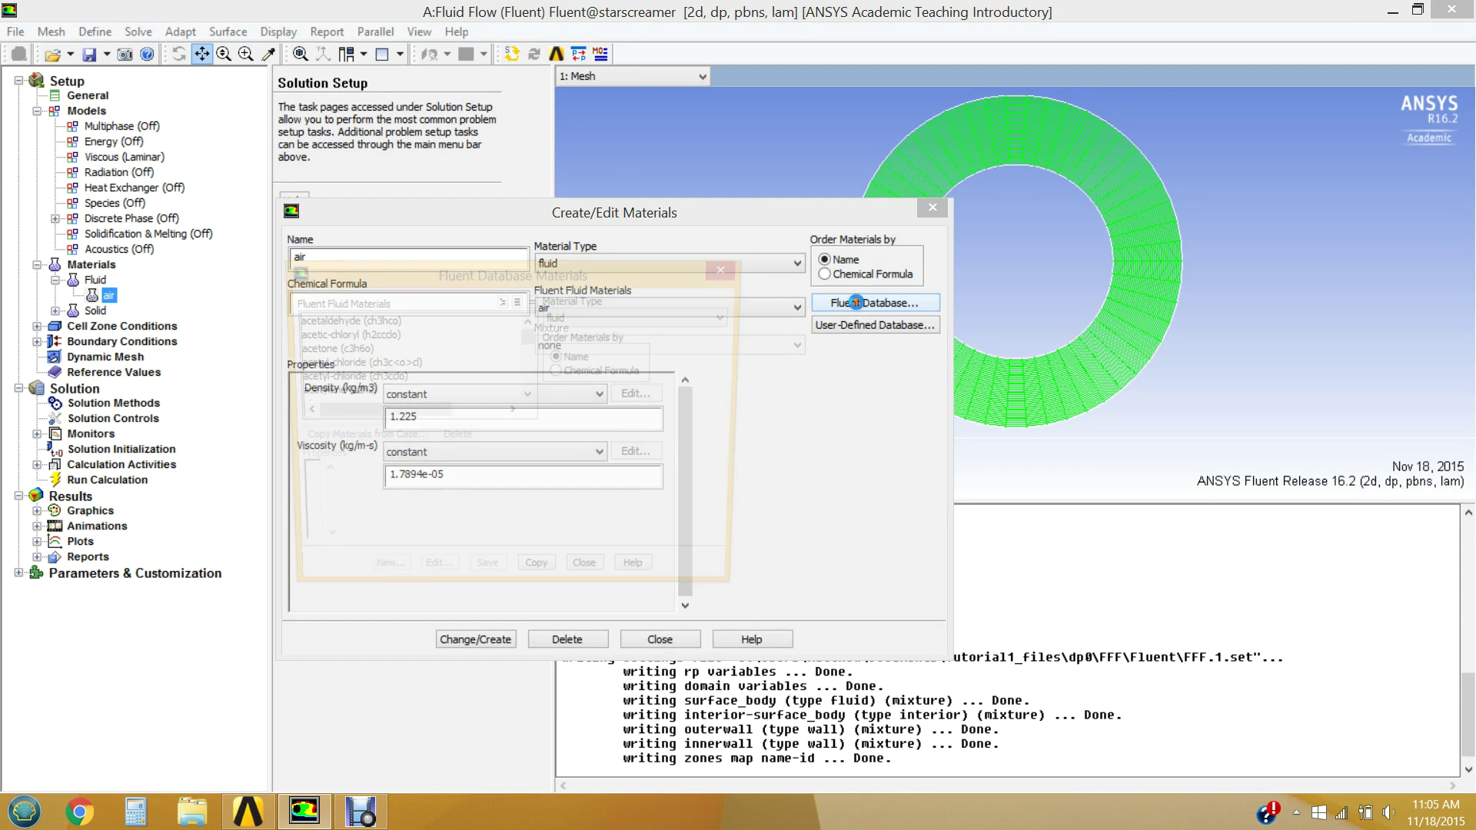
pyautogui.moveTo(532, 336)
pyautogui.mouseDown()
pyautogui.moveTo(530, 378)
pyautogui.moveTo(532, 359)
pyautogui.mouseUp()
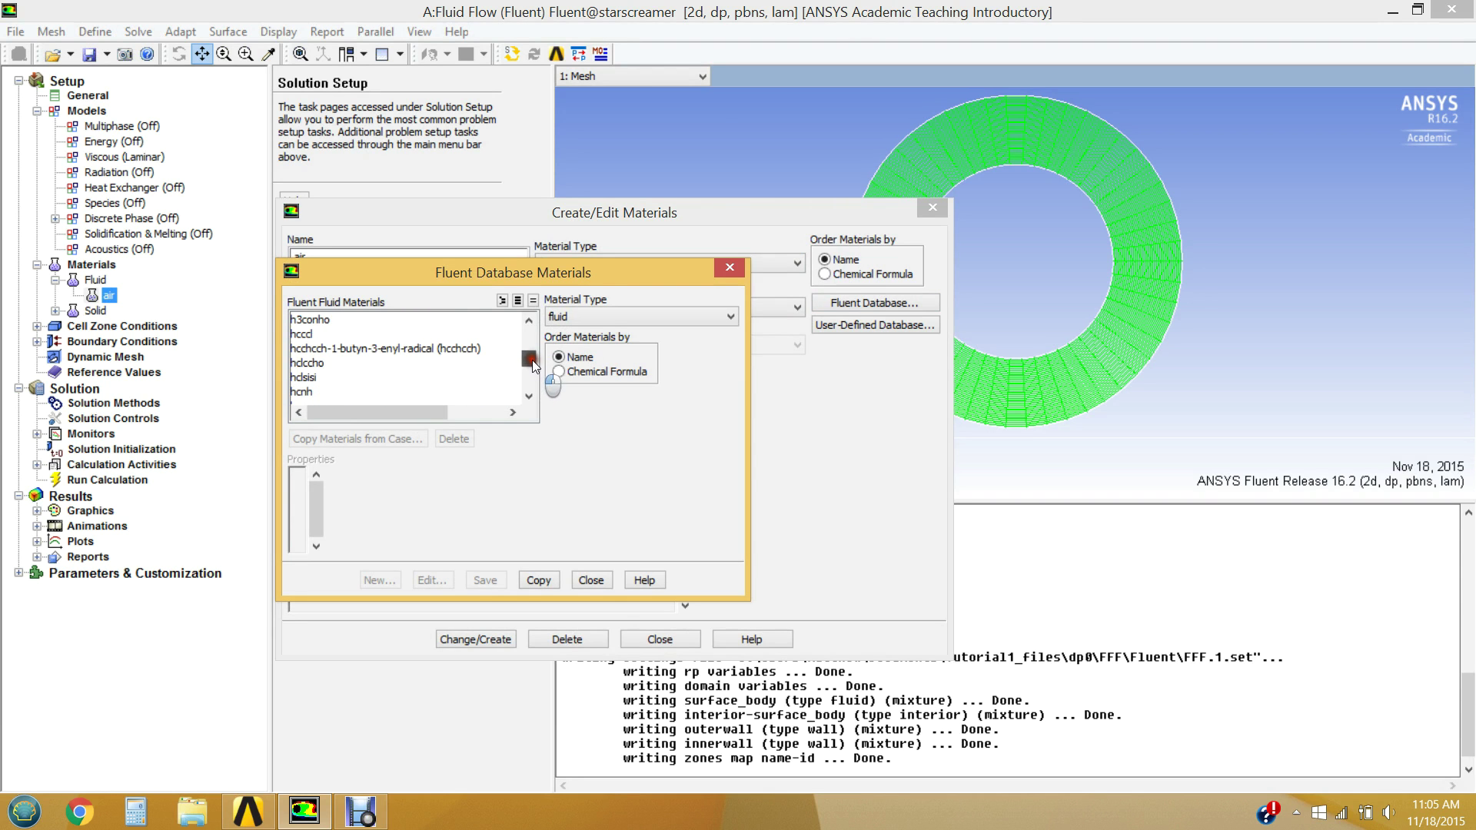
pyautogui.click(527, 325)
pyautogui.moveTo(527, 324); pyautogui.dragTo(527, 324)
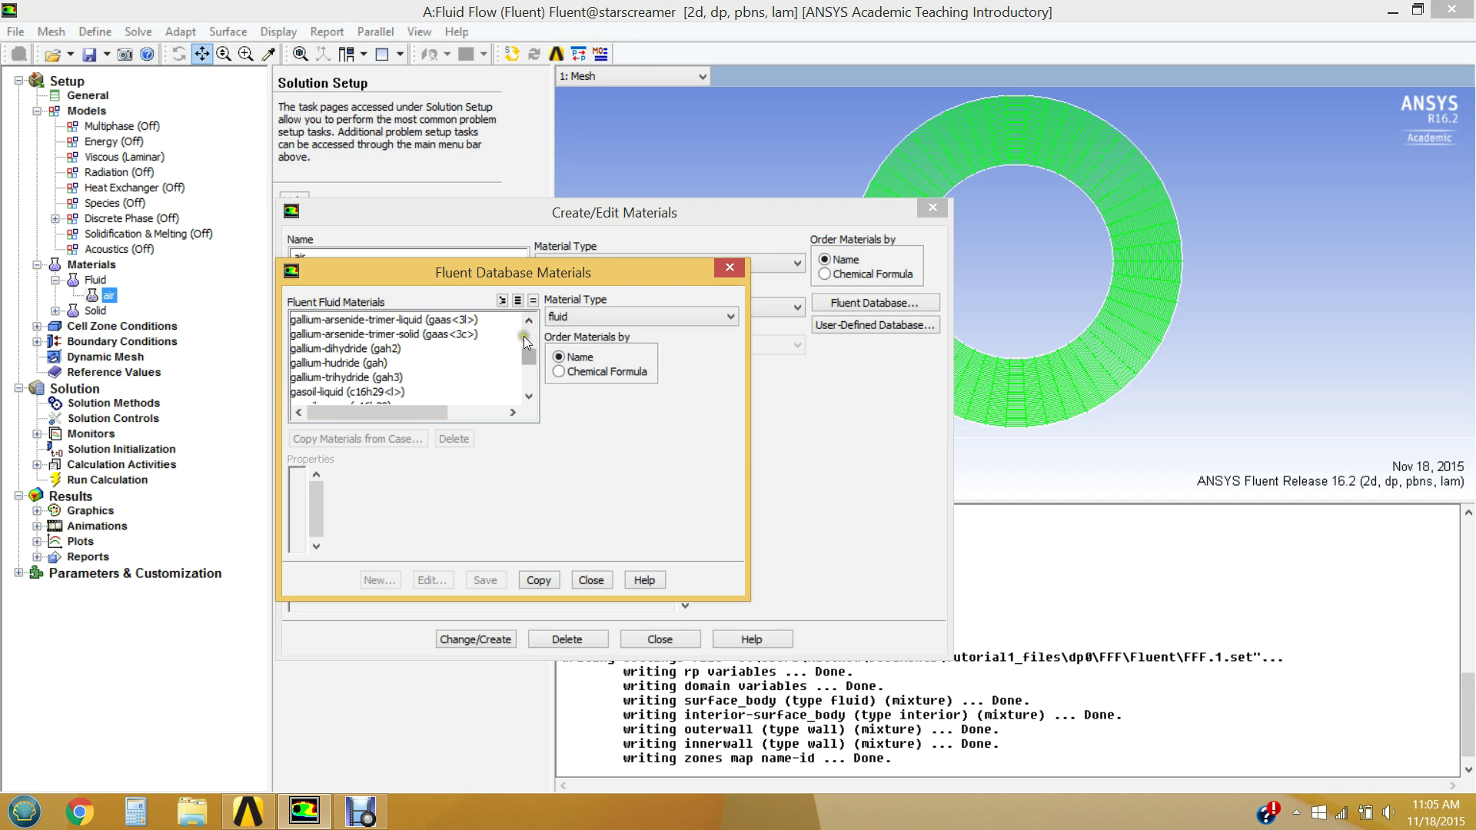
pyautogui.moveTo(532, 397); pyautogui.dragTo(532, 397)
pyautogui.click(362, 351)
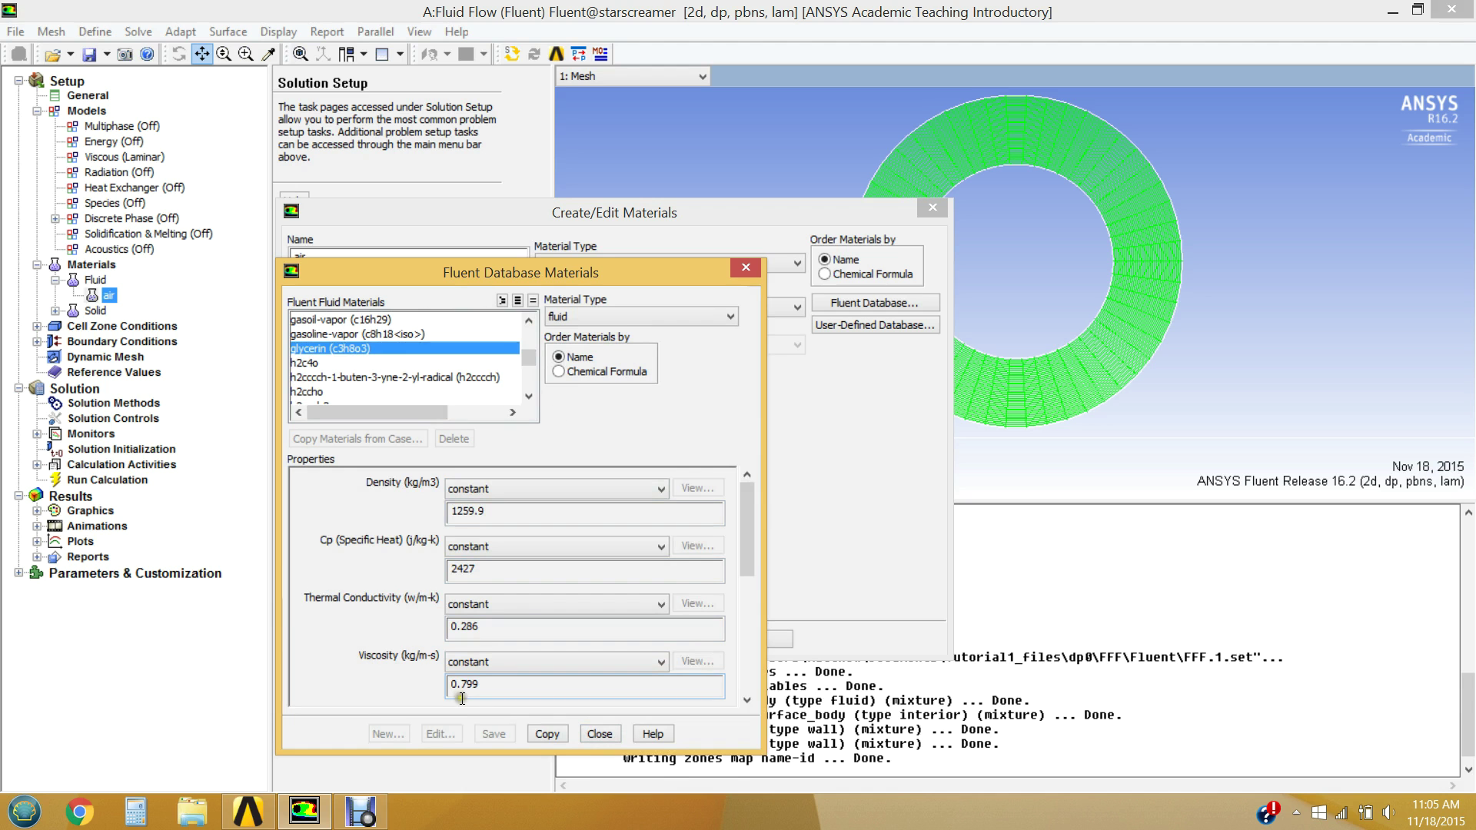
pyautogui.click(547, 734)
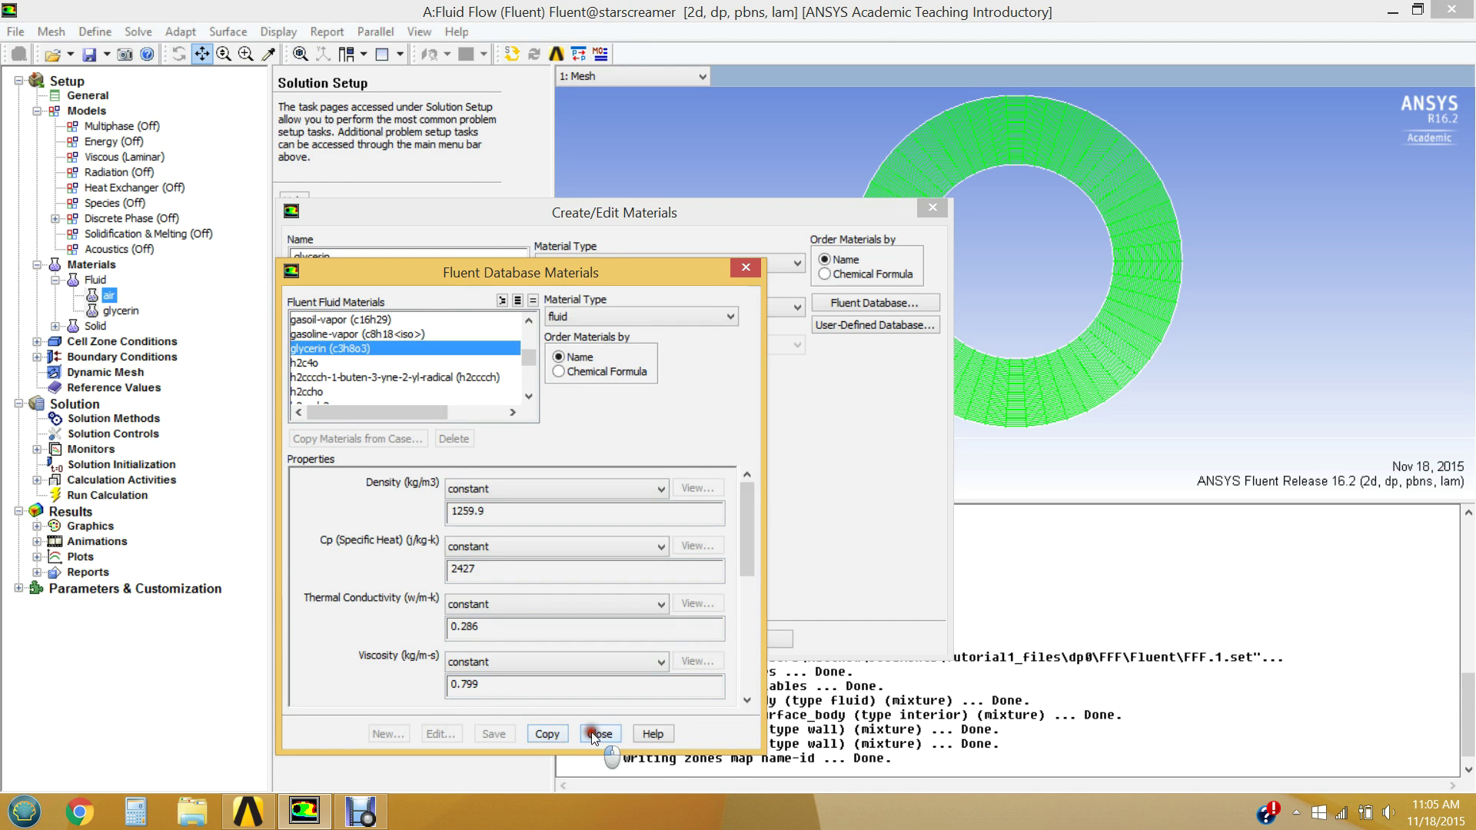
pyautogui.click(596, 734)
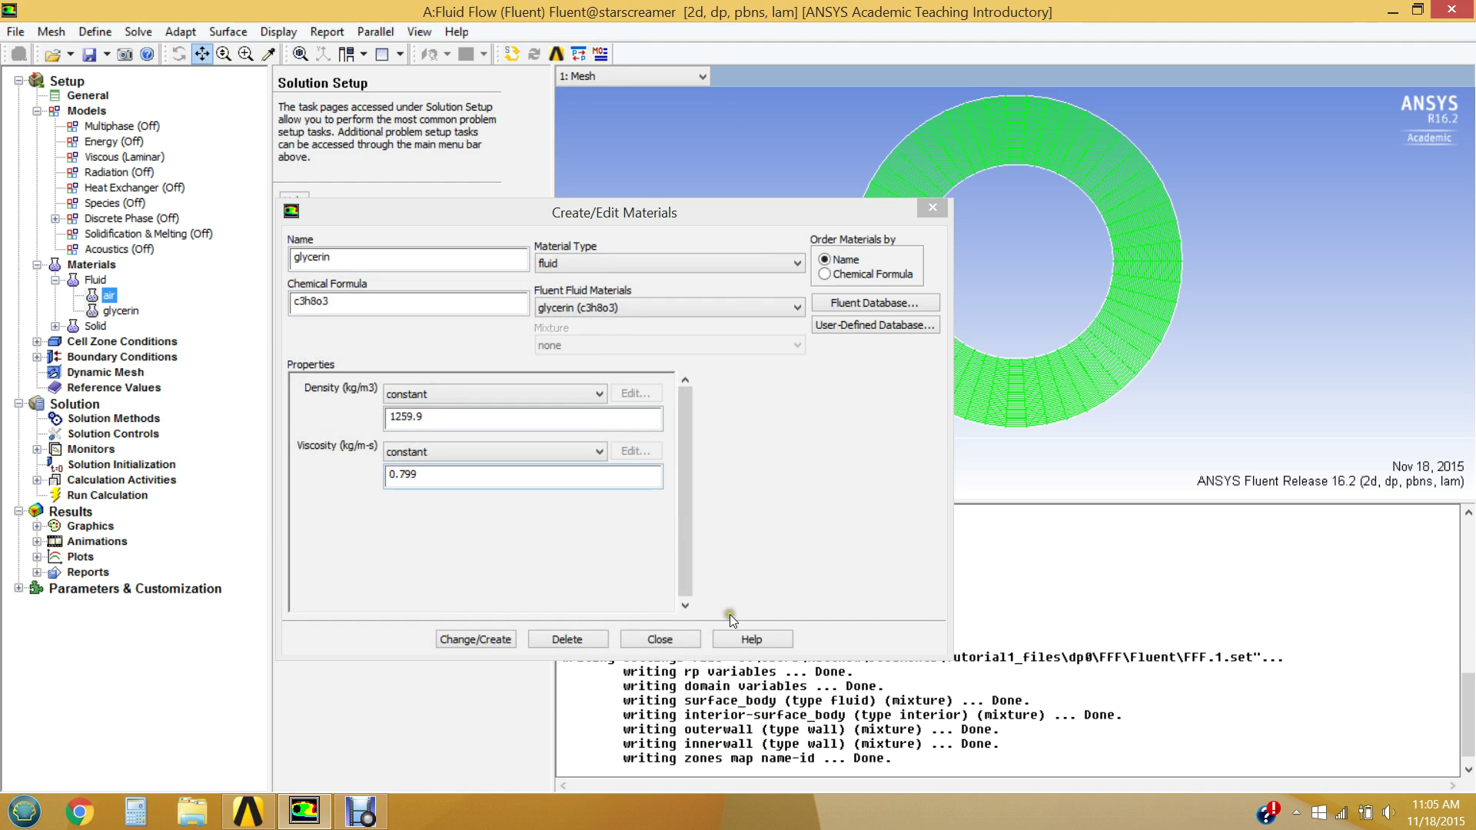
pyautogui.click(654, 637)
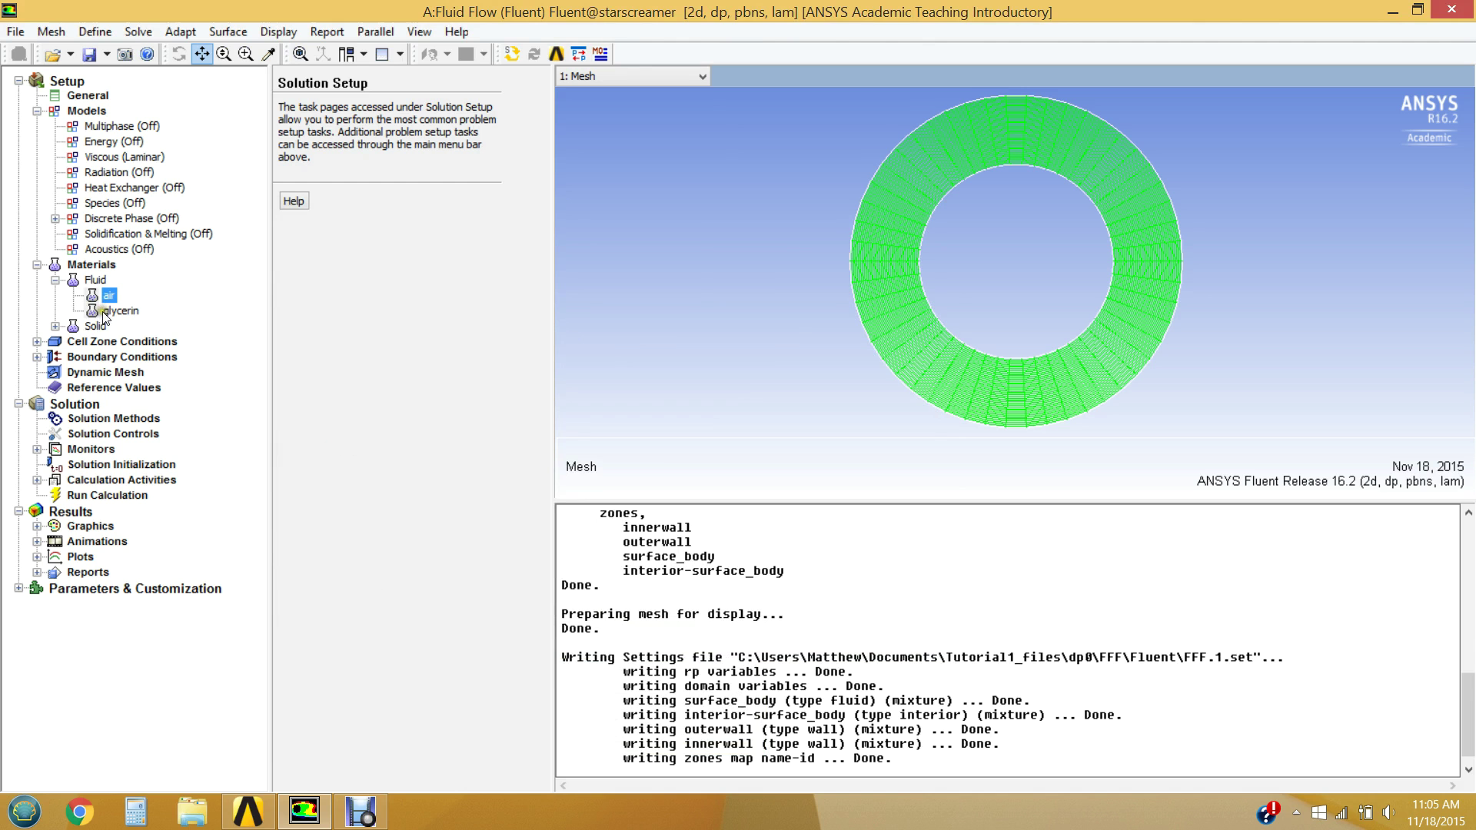
# Step: Set the surface_body fluid cell zone's material to glycerin and confirm
pyautogui.click(36, 343)
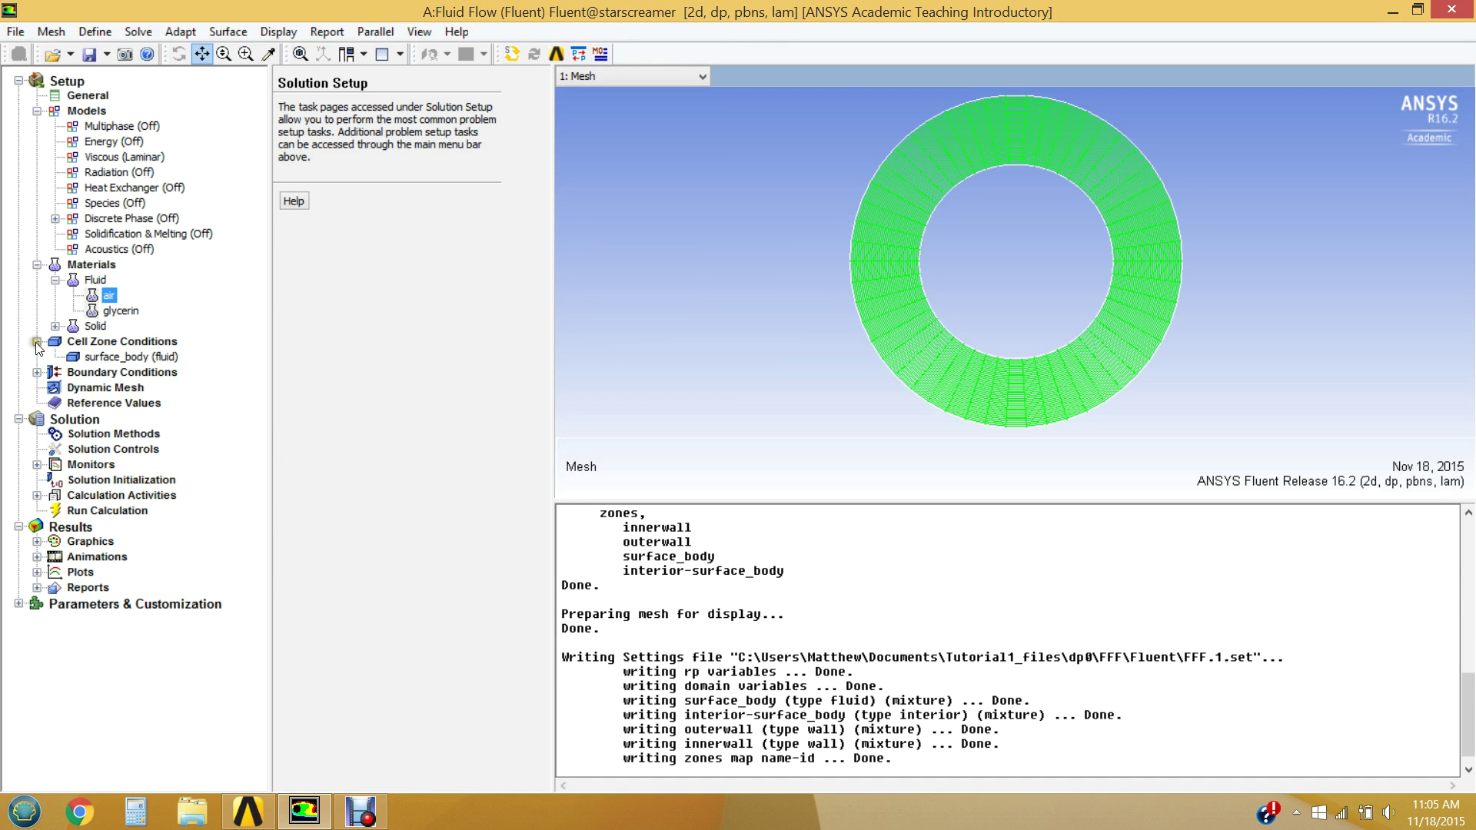
pyautogui.doubleClick(100, 359)
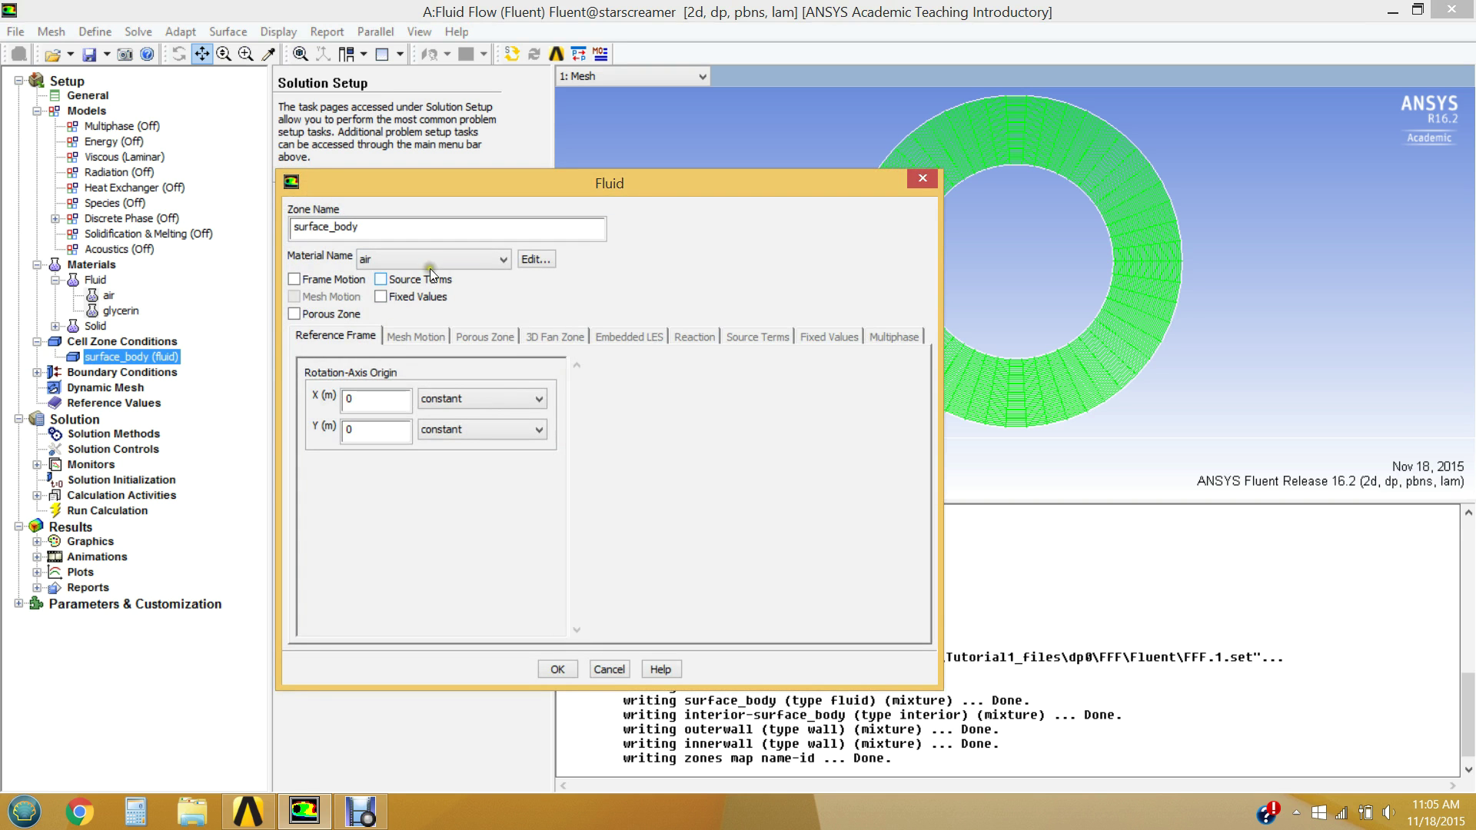
pyautogui.click(409, 256)
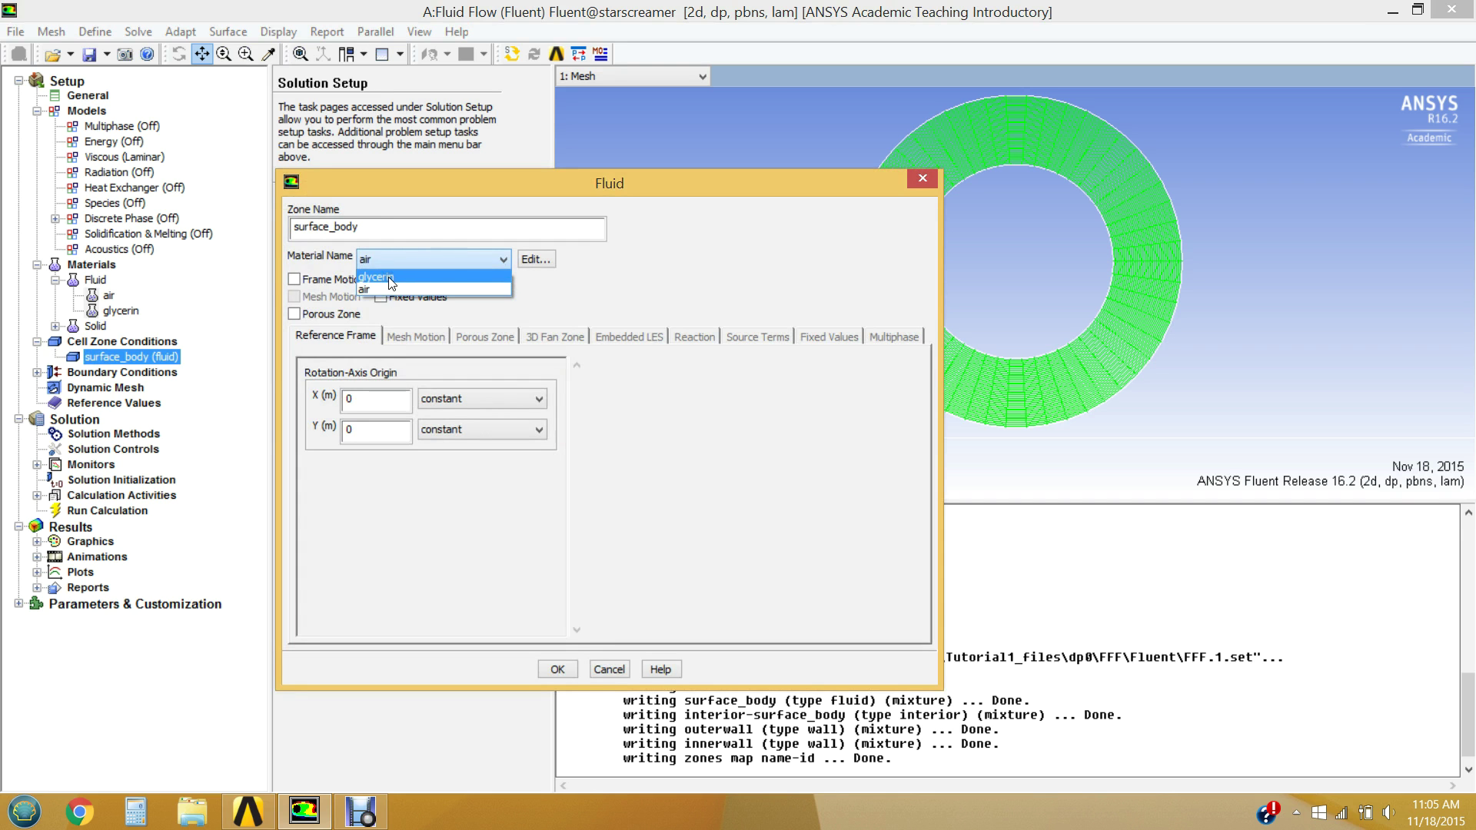
pyautogui.click(389, 279)
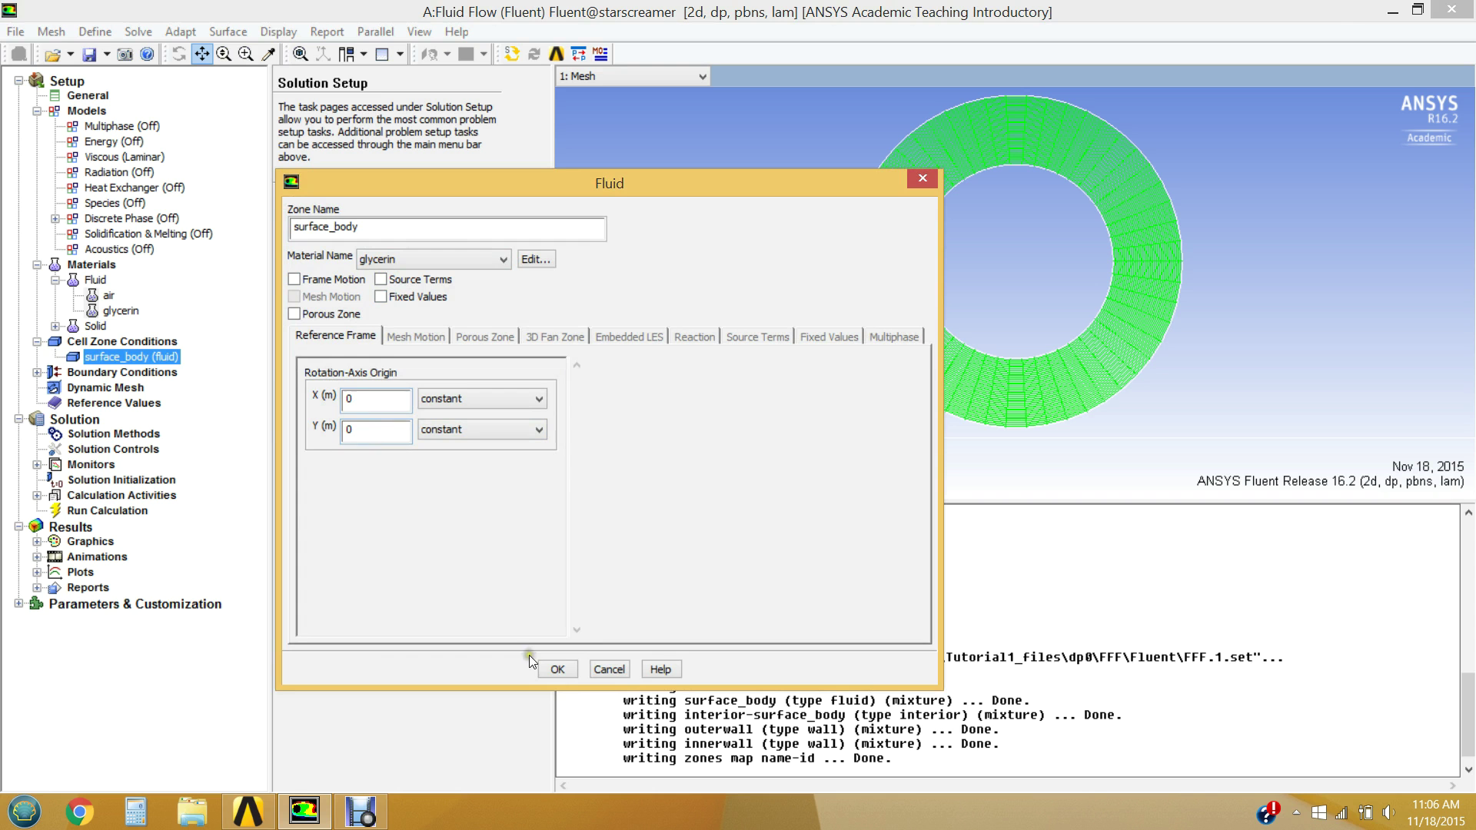
pyautogui.click(555, 669)
# Step: Make innerwall a rotational moving wall with speed 10.472 rad/s
pyautogui.click(37, 373)
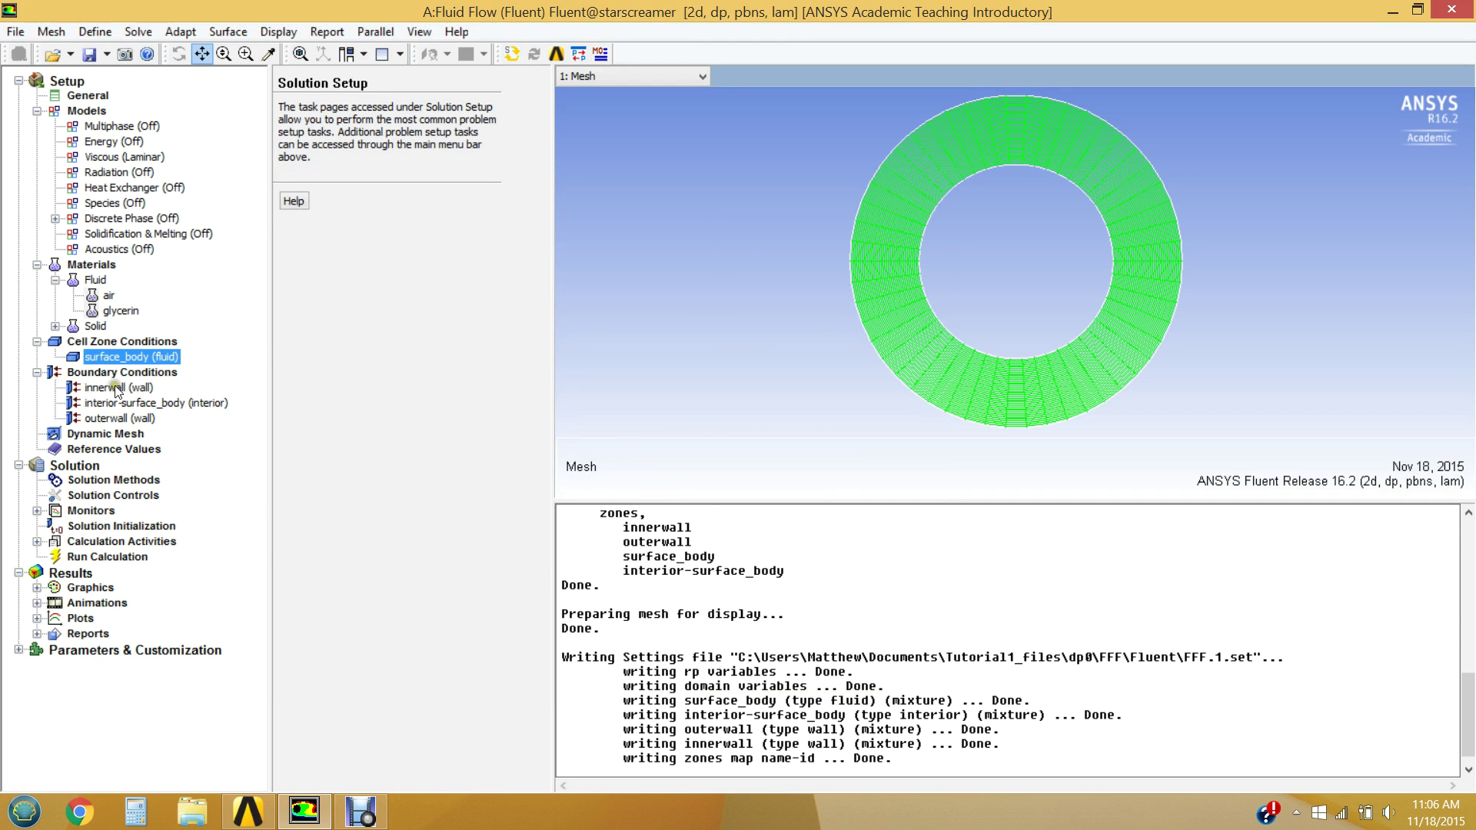
pyautogui.doubleClick(114, 388)
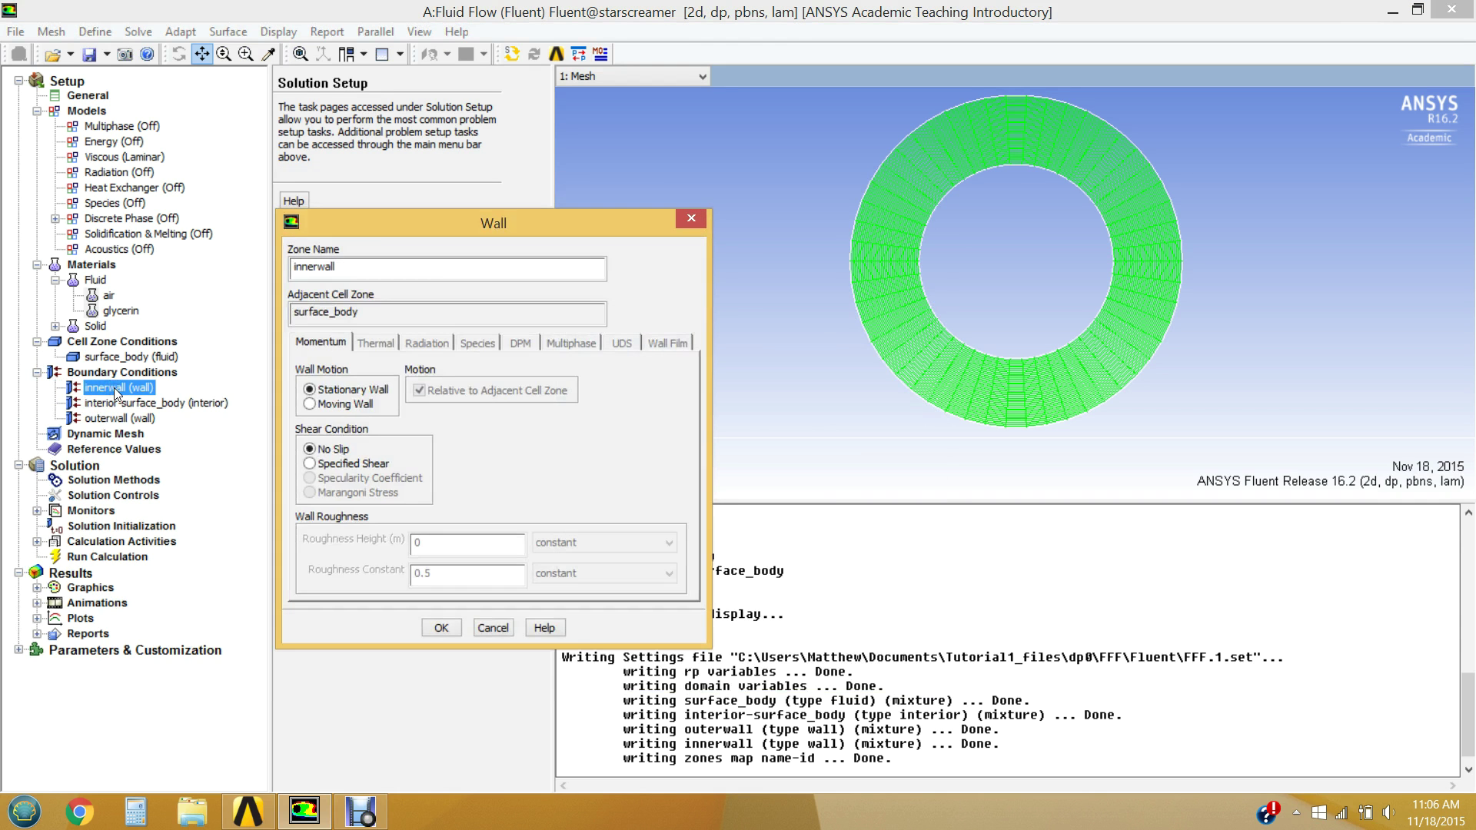
pyautogui.click(339, 402)
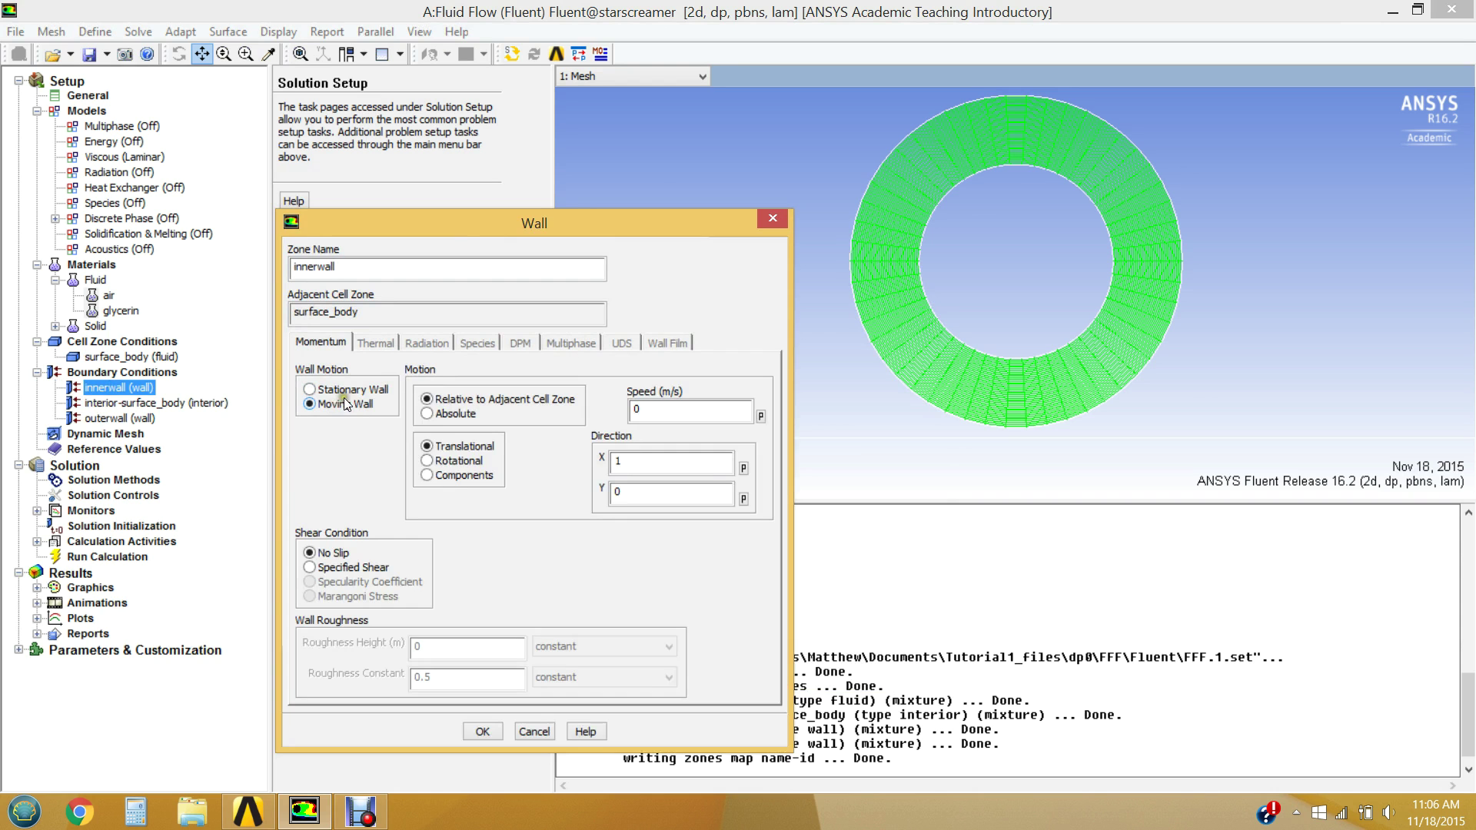
pyautogui.click(428, 463)
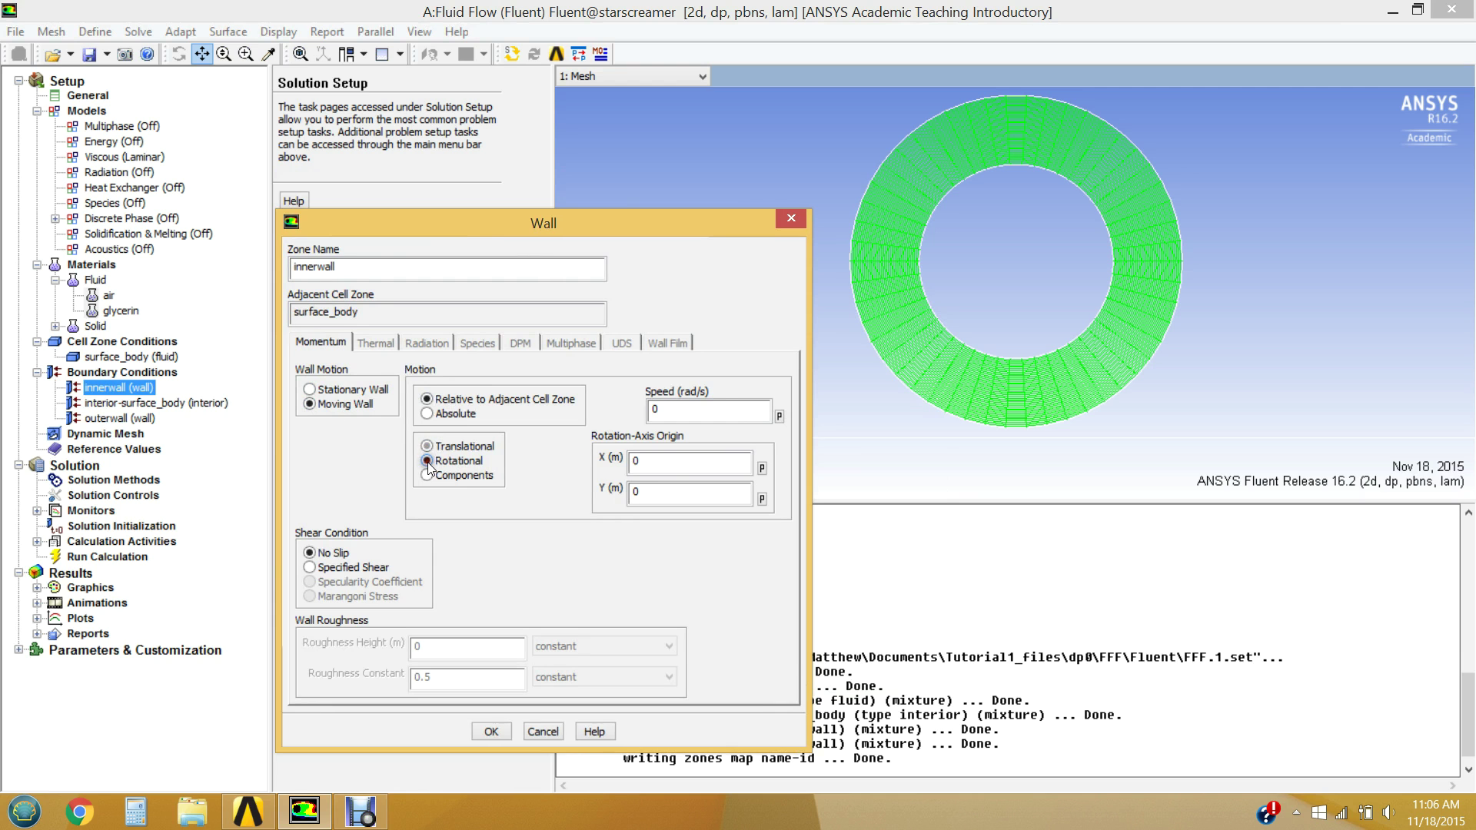
pyautogui.click(670, 404)
pyautogui.press('BackSpace')
pyautogui.write('10.472')
# Step: Apply the innerwall settings, then make outerwall a rotational moving wall at -20.944 rad/s
pyautogui.click(482, 732)
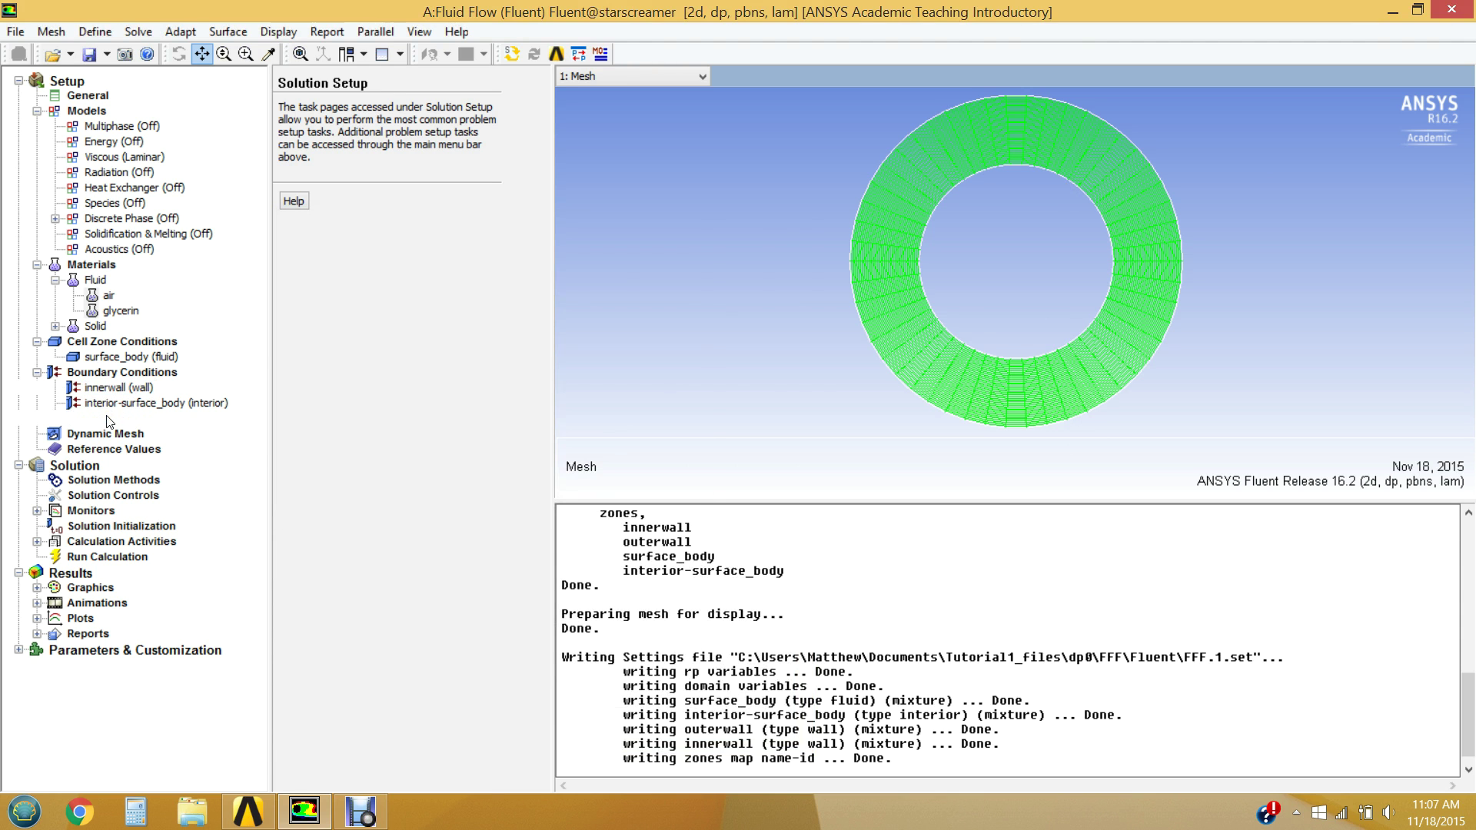
pyautogui.doubleClick(103, 418)
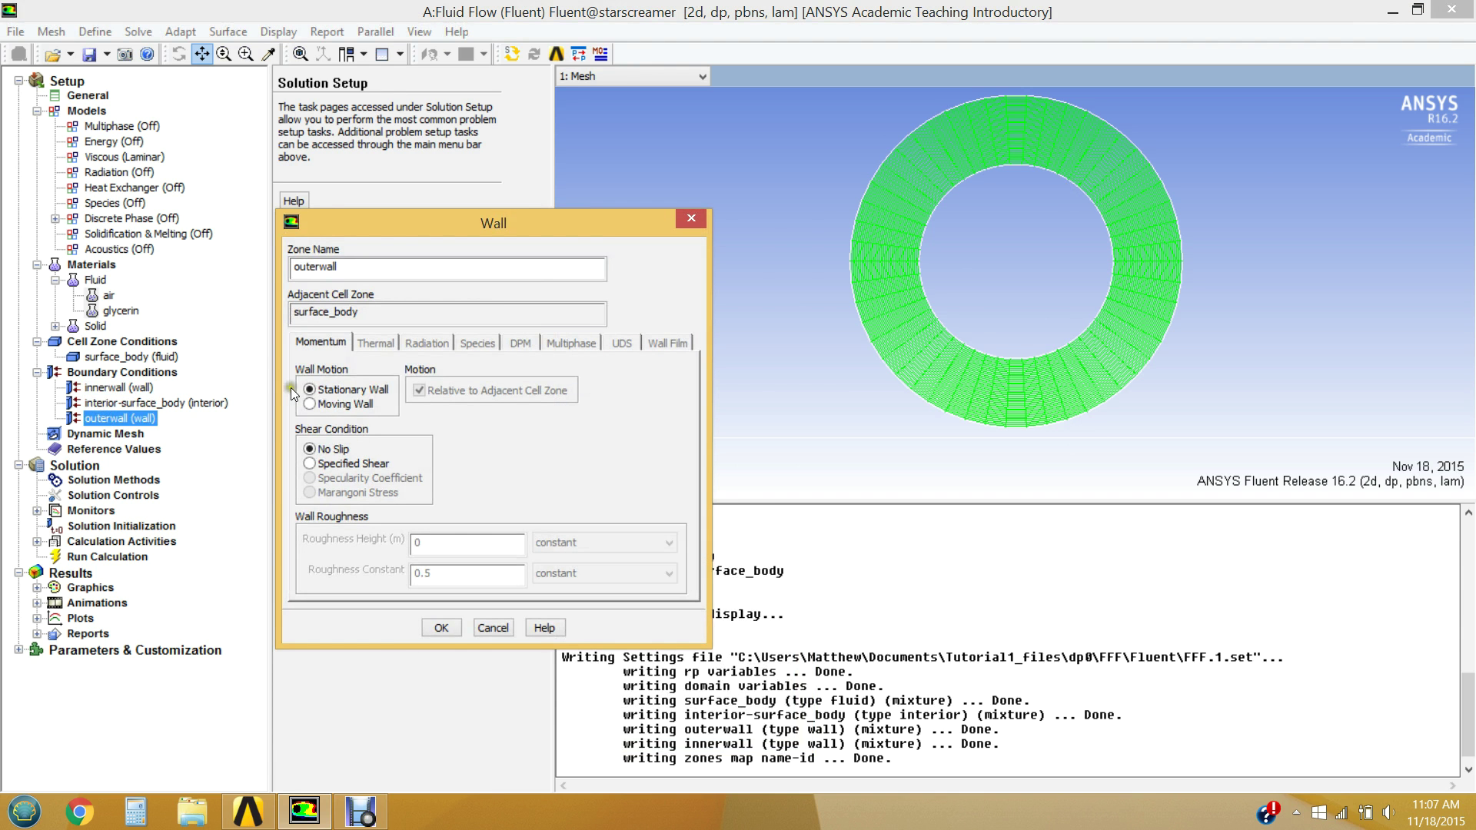
pyautogui.click(309, 404)
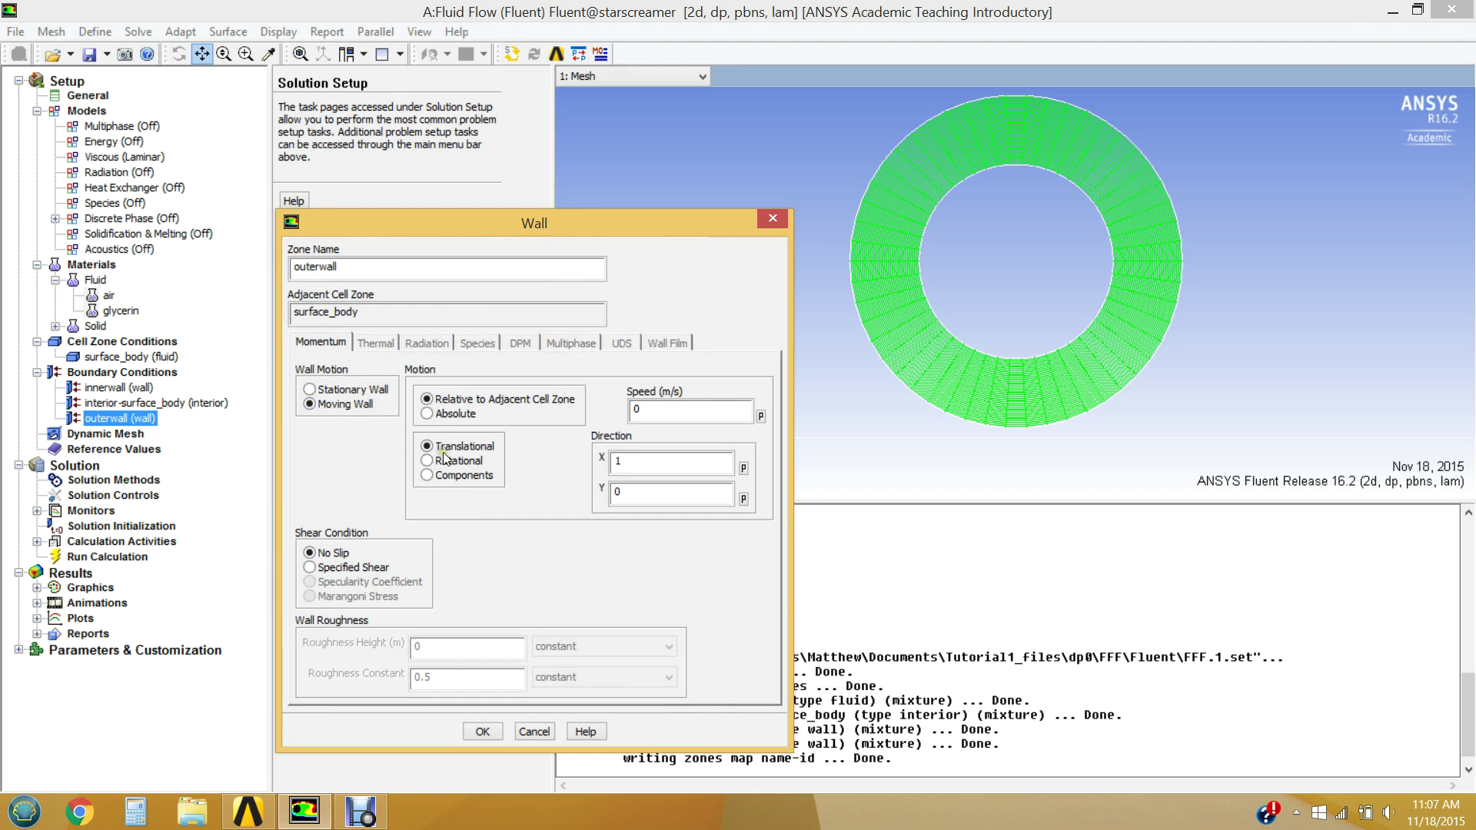
pyautogui.click(428, 460)
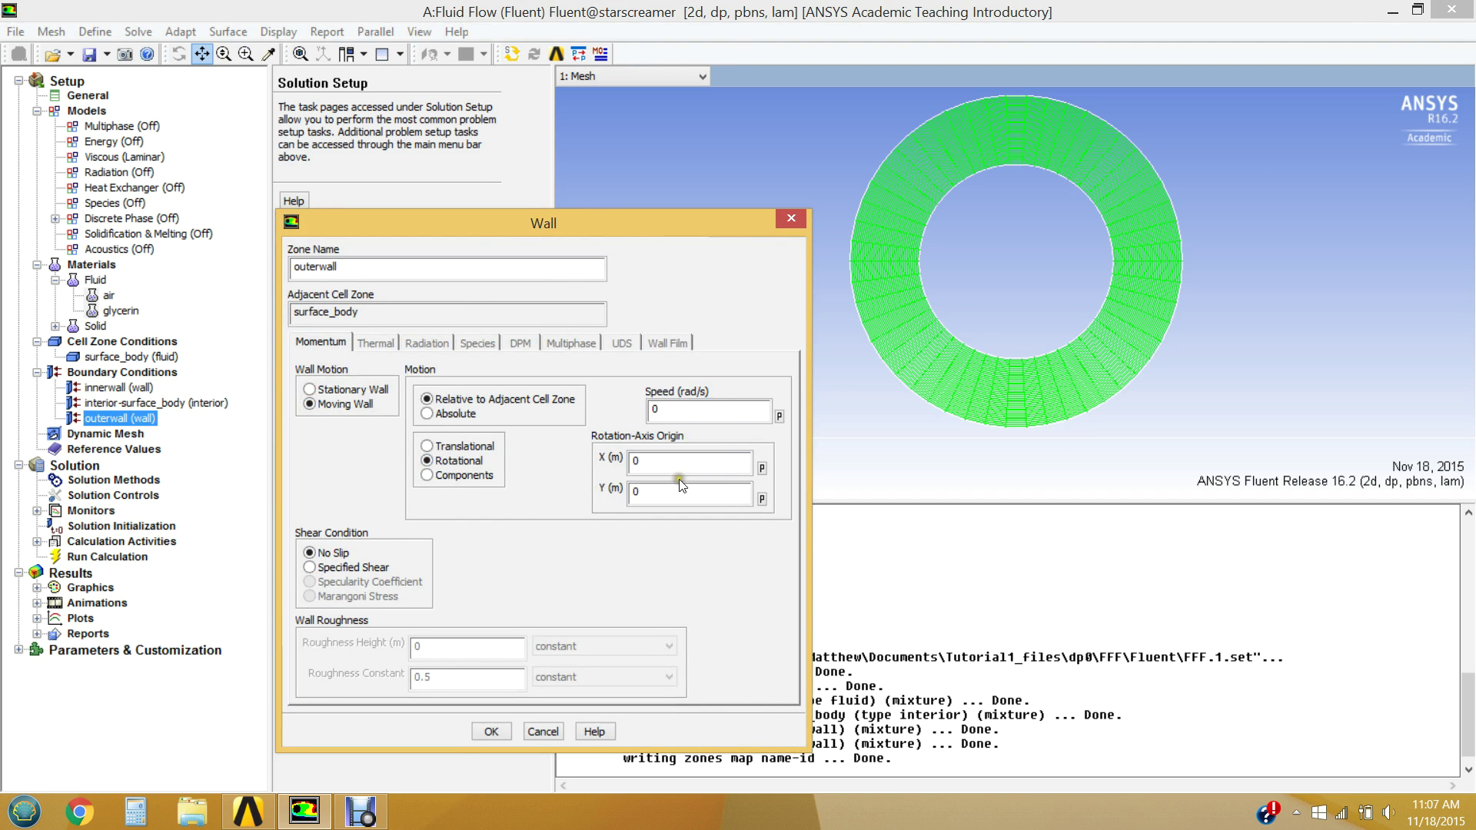
pyautogui.doubleClick(676, 411)
pyautogui.press('BackSpace')
pyautogui.write('-20.944')
pyautogui.click(492, 730)
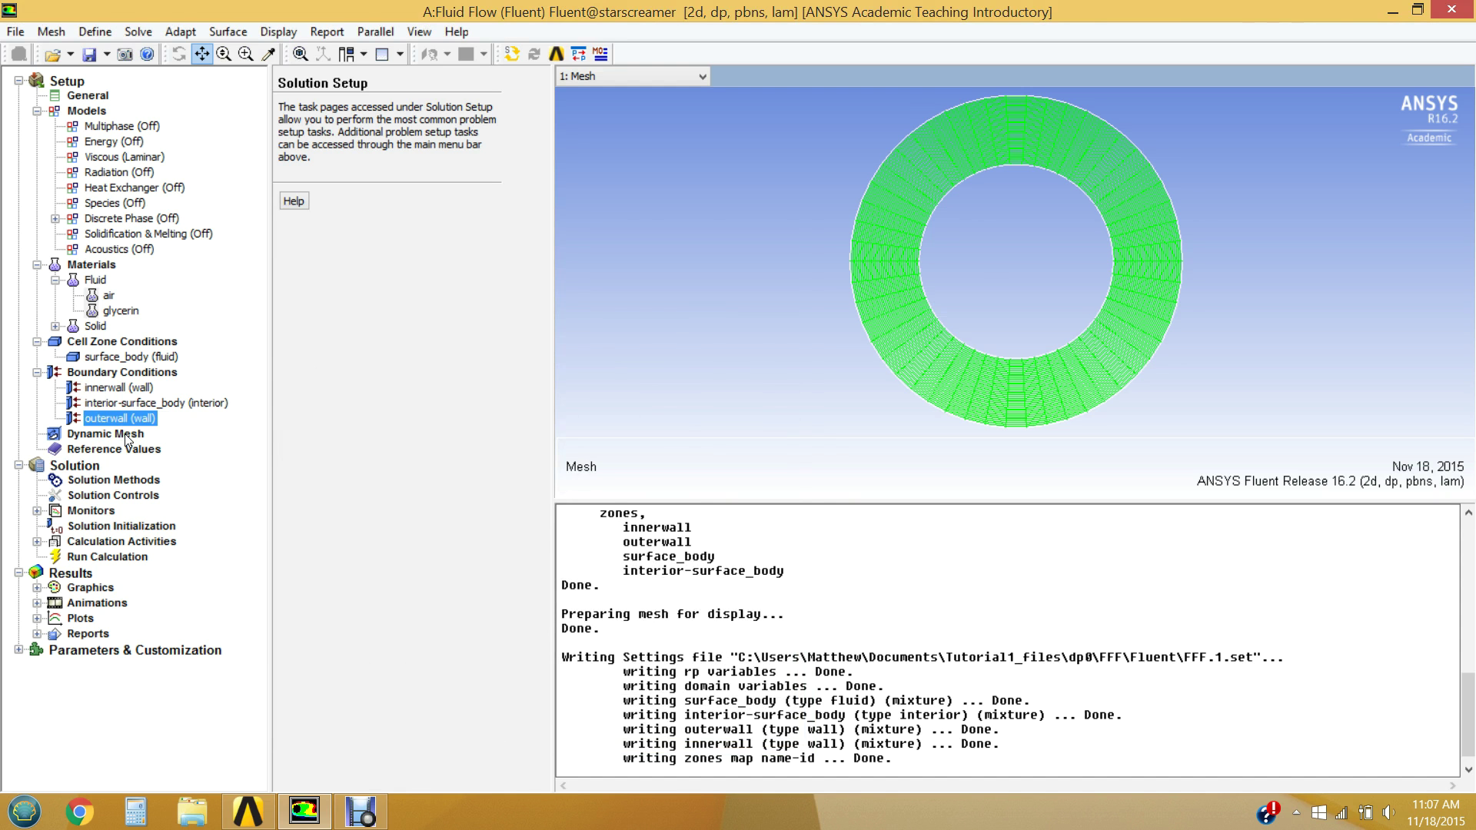
# Step: Review the Solution Methods discretization, keeping Second Order for pressure
pyautogui.click(107, 480)
pyautogui.click(526, 306)
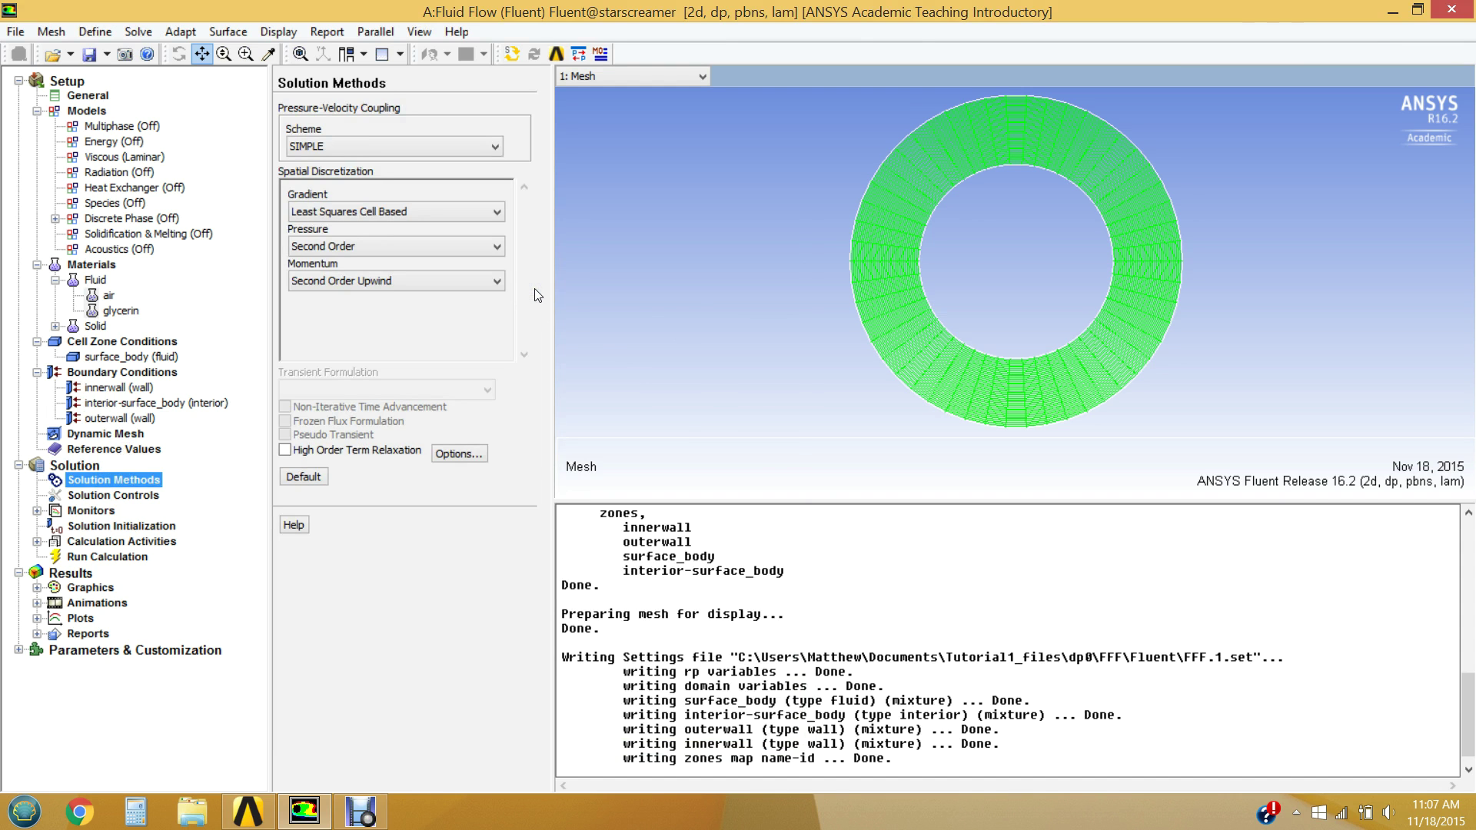
pyautogui.click(538, 274)
pyautogui.click(421, 181)
pyautogui.click(422, 181)
pyautogui.click(405, 280)
pyautogui.click(404, 248)
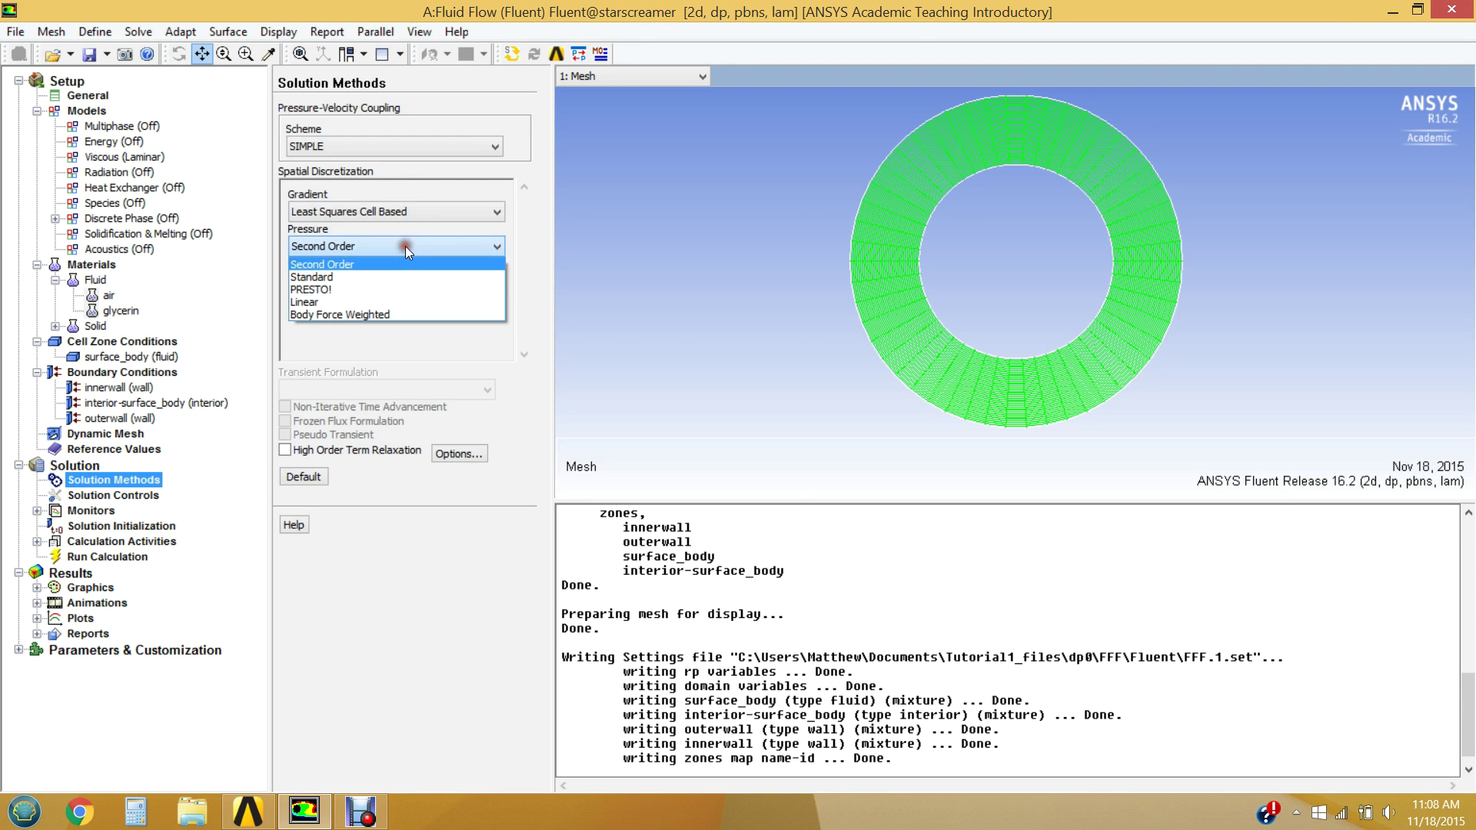
pyautogui.click(346, 292)
pyautogui.click(348, 264)
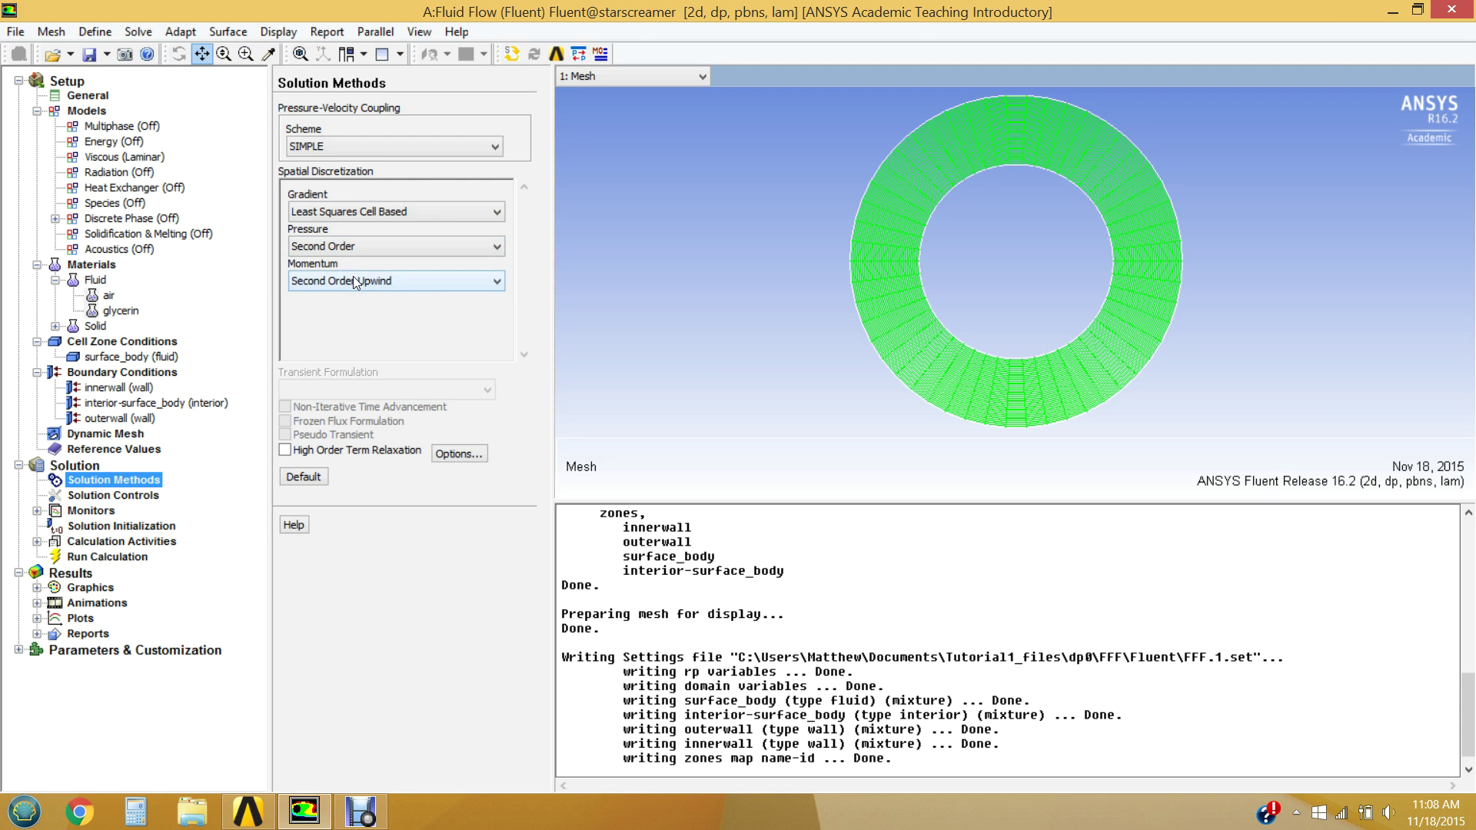
# Step: Keep SIMPLE as the pressure-velocity coupling scheme and show the Solution Controls under-relaxation factors
pyautogui.click(290, 125)
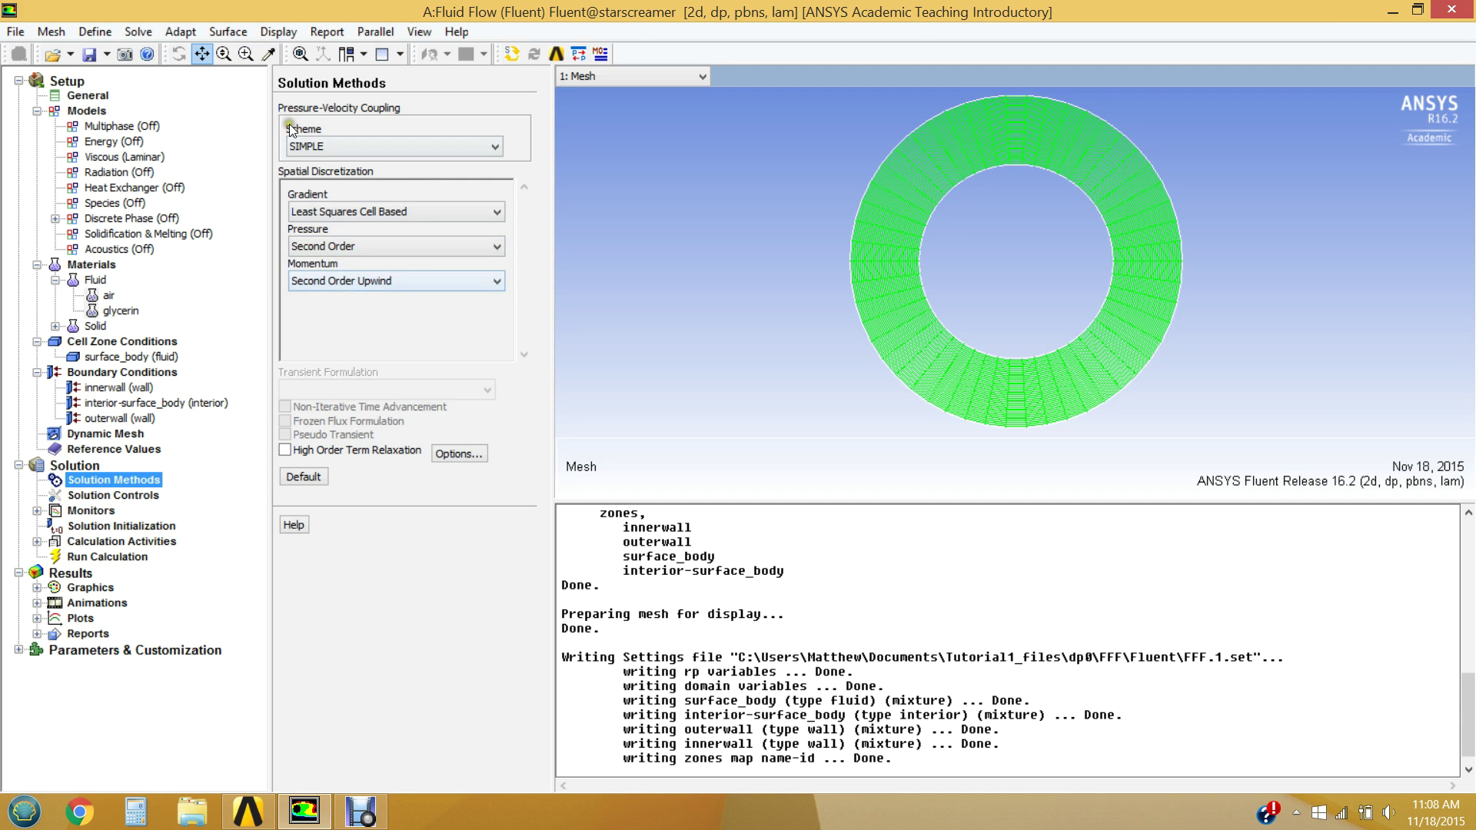
pyautogui.click(325, 148)
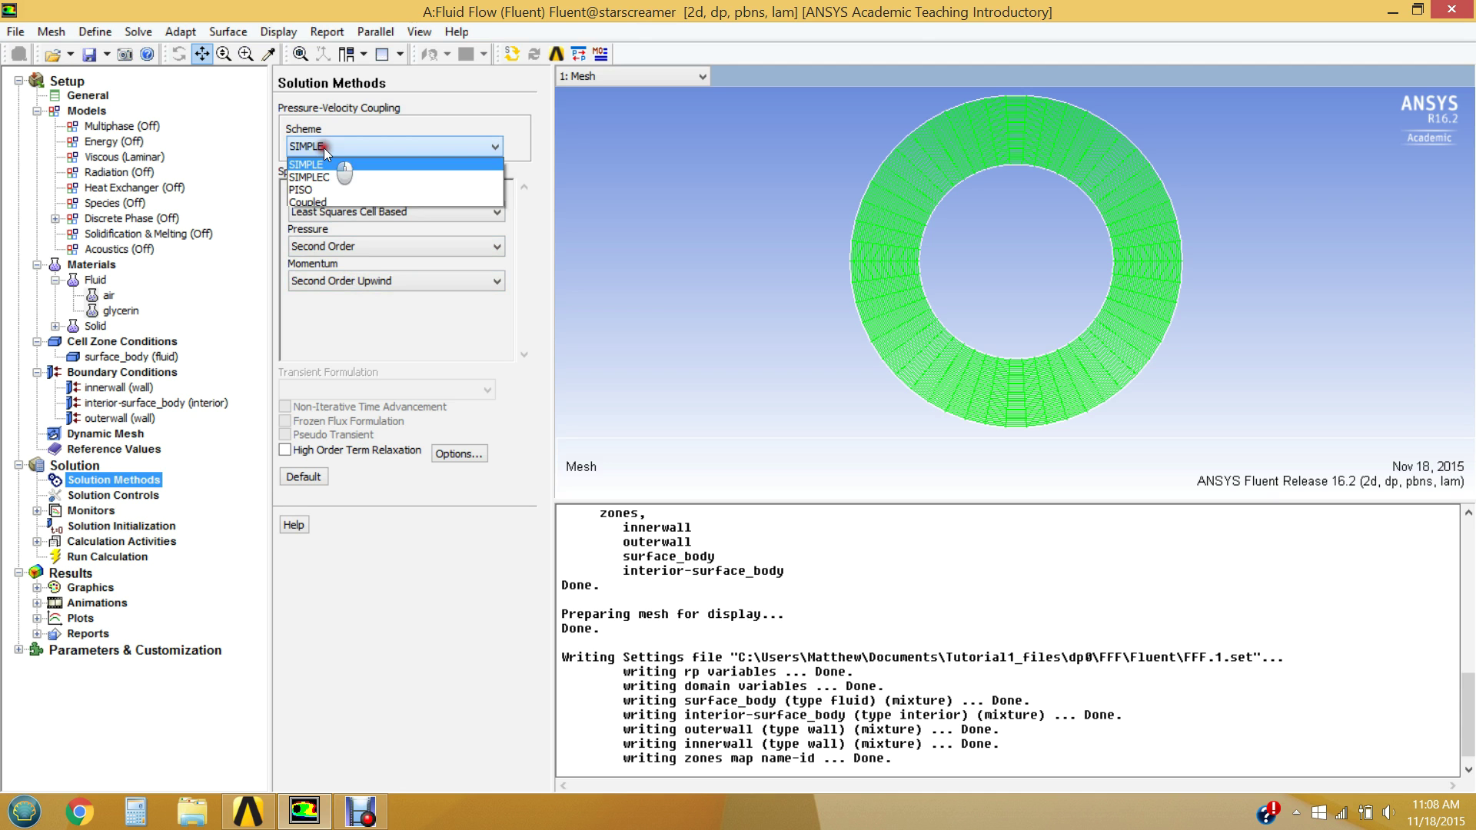
pyautogui.click(320, 199)
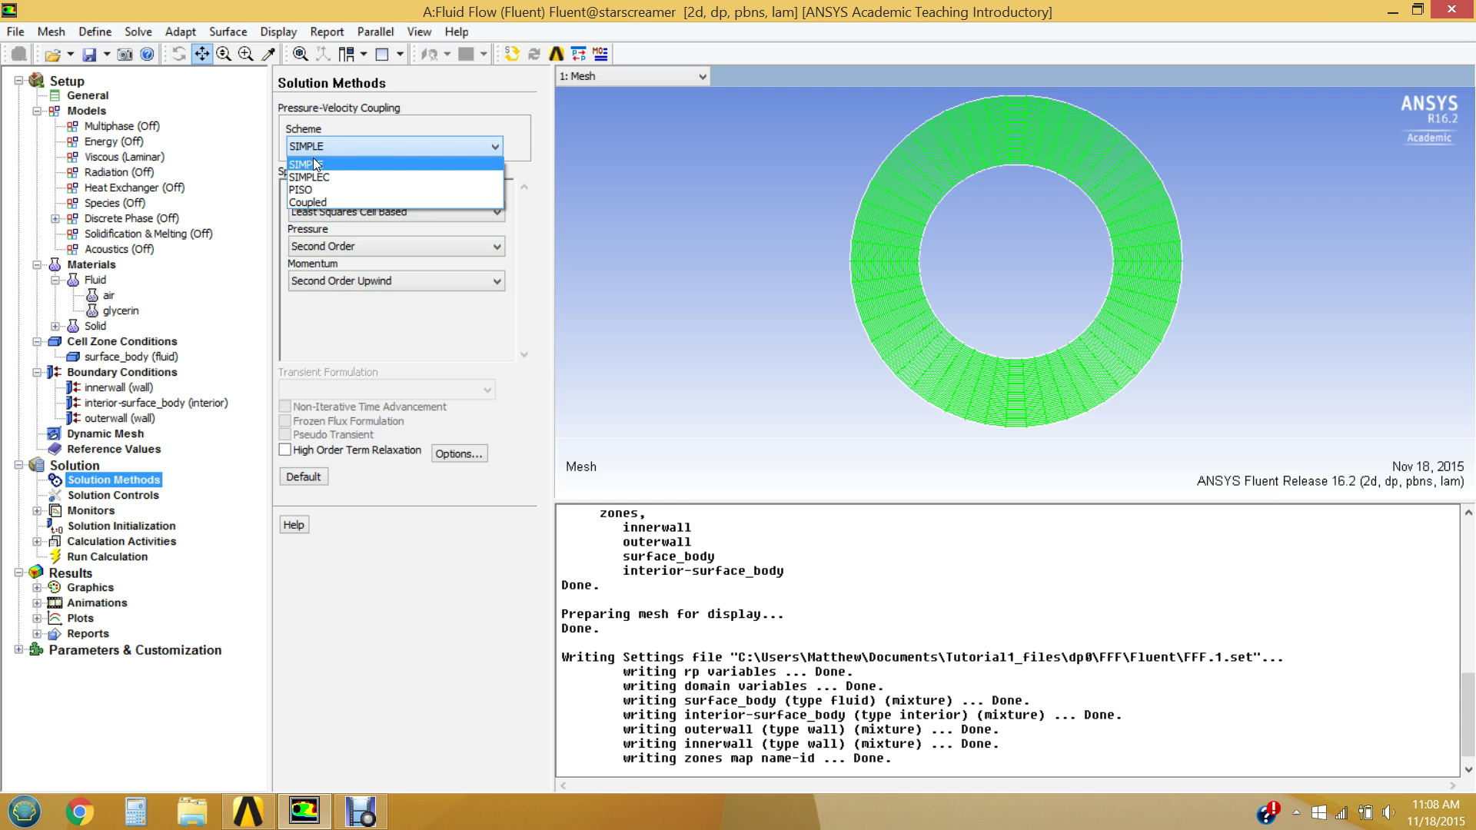
pyautogui.click(316, 163)
pyautogui.click(176, 258)
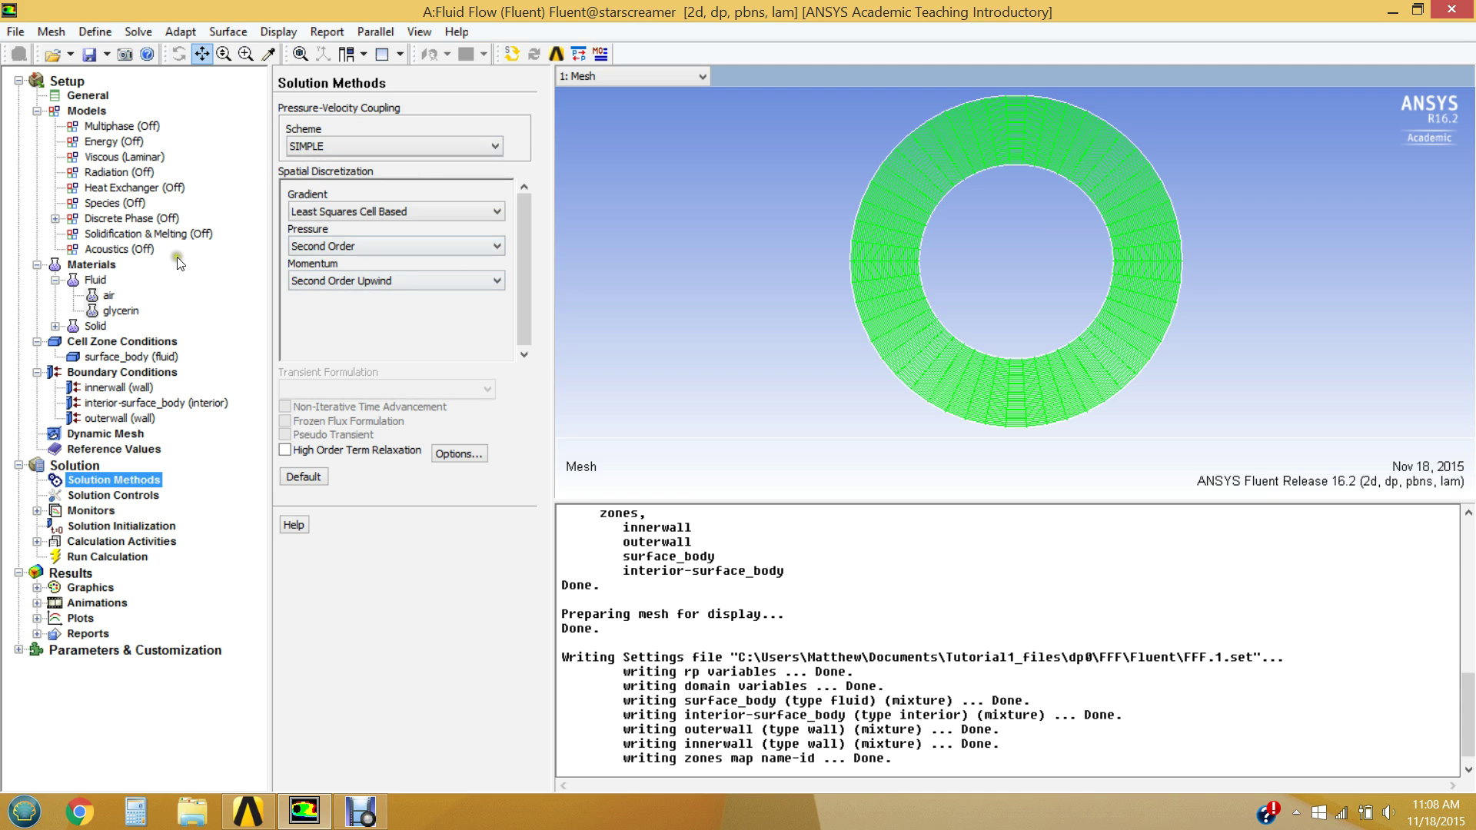
pyautogui.click(141, 493)
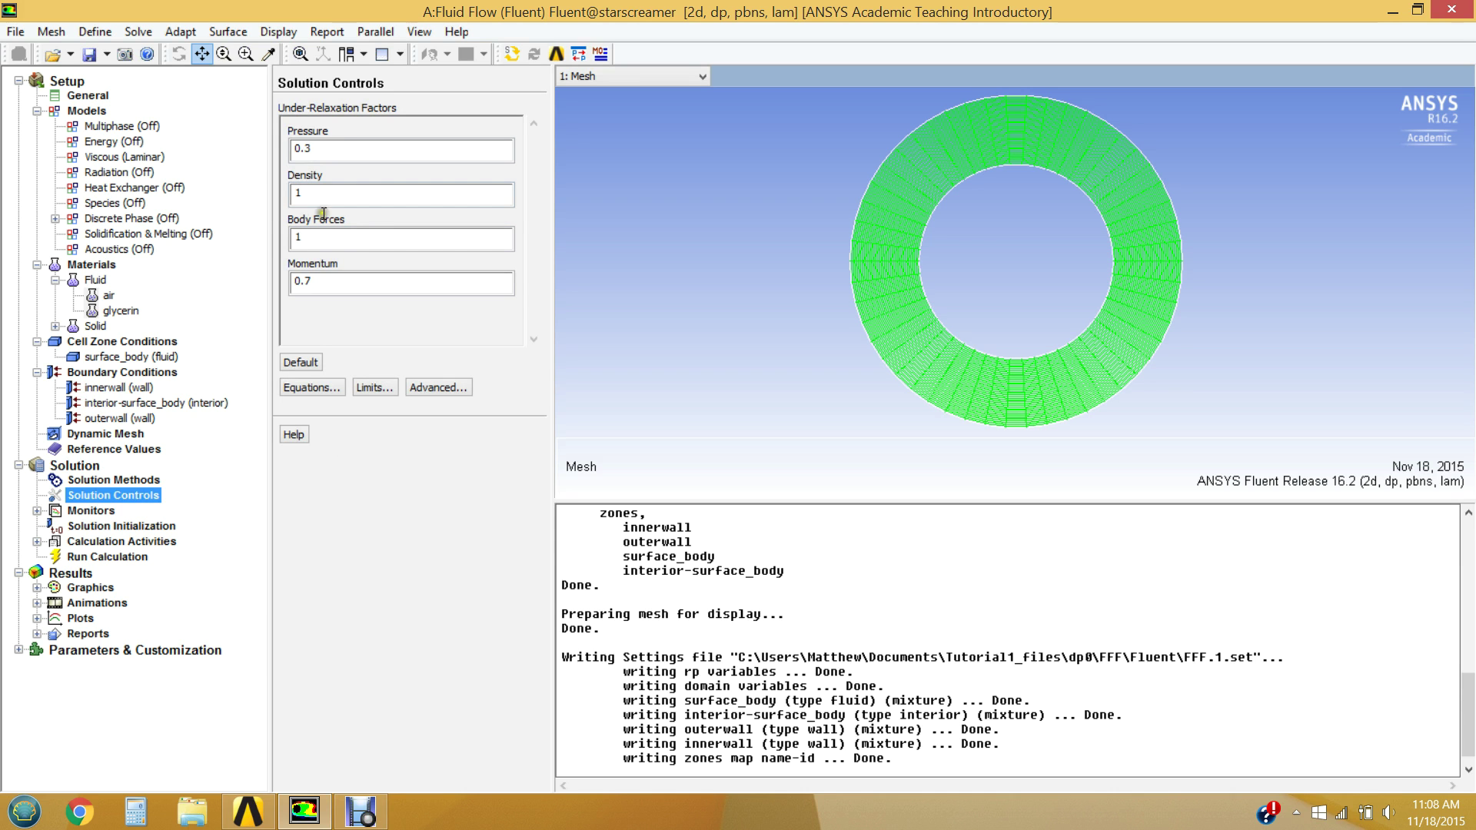
# Step: Check the 0.3 pressure under-relaxation factor, then show the Monitors page with Residuals set to Print, Plot
pyautogui.click(304, 156)
pyautogui.click(74, 512)
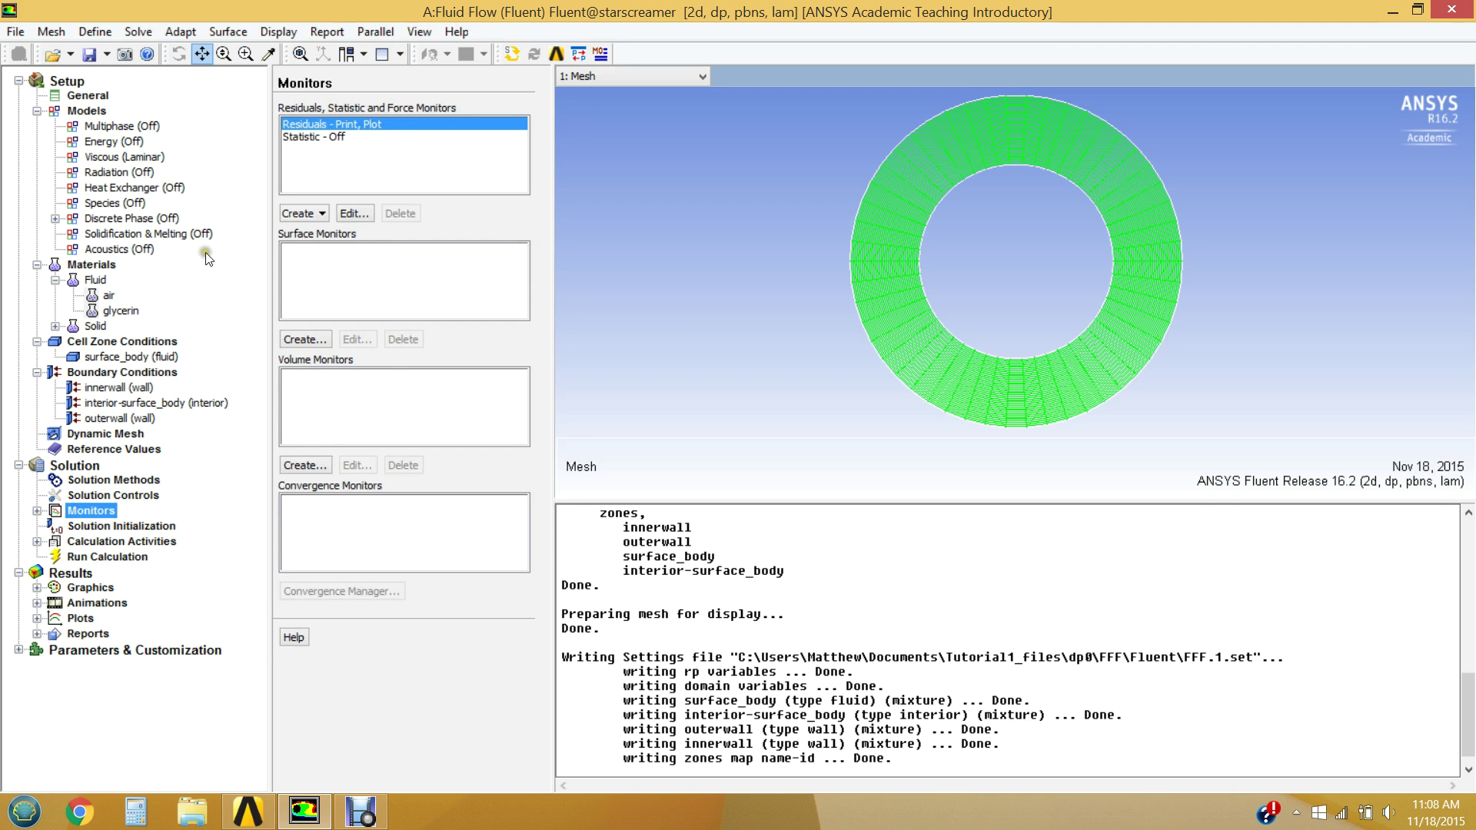
# Step: In Residual Monitors, change the continuity, x-velocity and y-velocity absolute criteria from 0.001 to 0.00000001
pyautogui.doubleClick(306, 123)
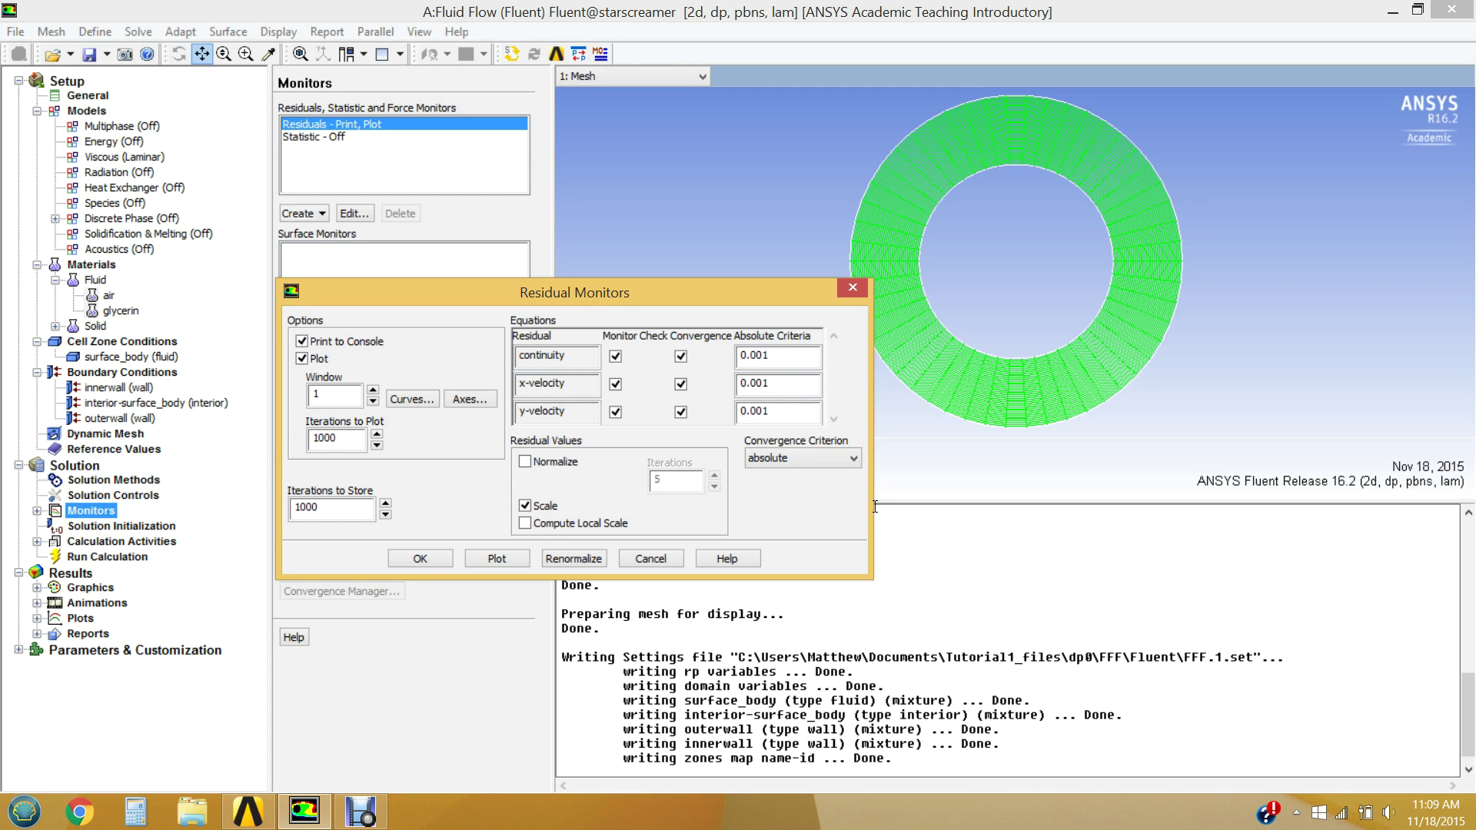
pyautogui.click(764, 414)
pyautogui.write('00000')
pyautogui.click(763, 386)
pyautogui.write('00000')
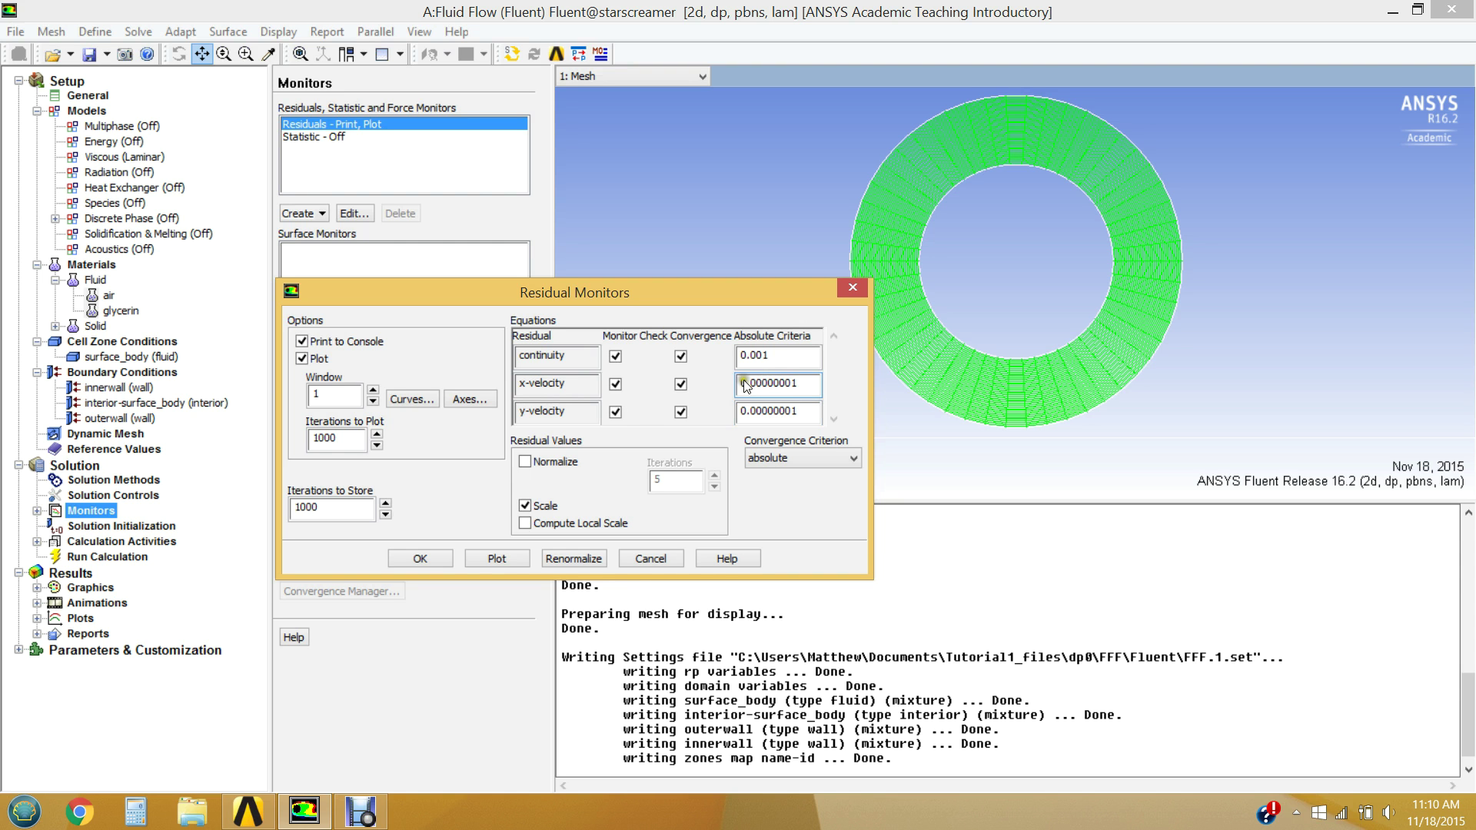
pyautogui.click(761, 354)
pyautogui.write('0000000')
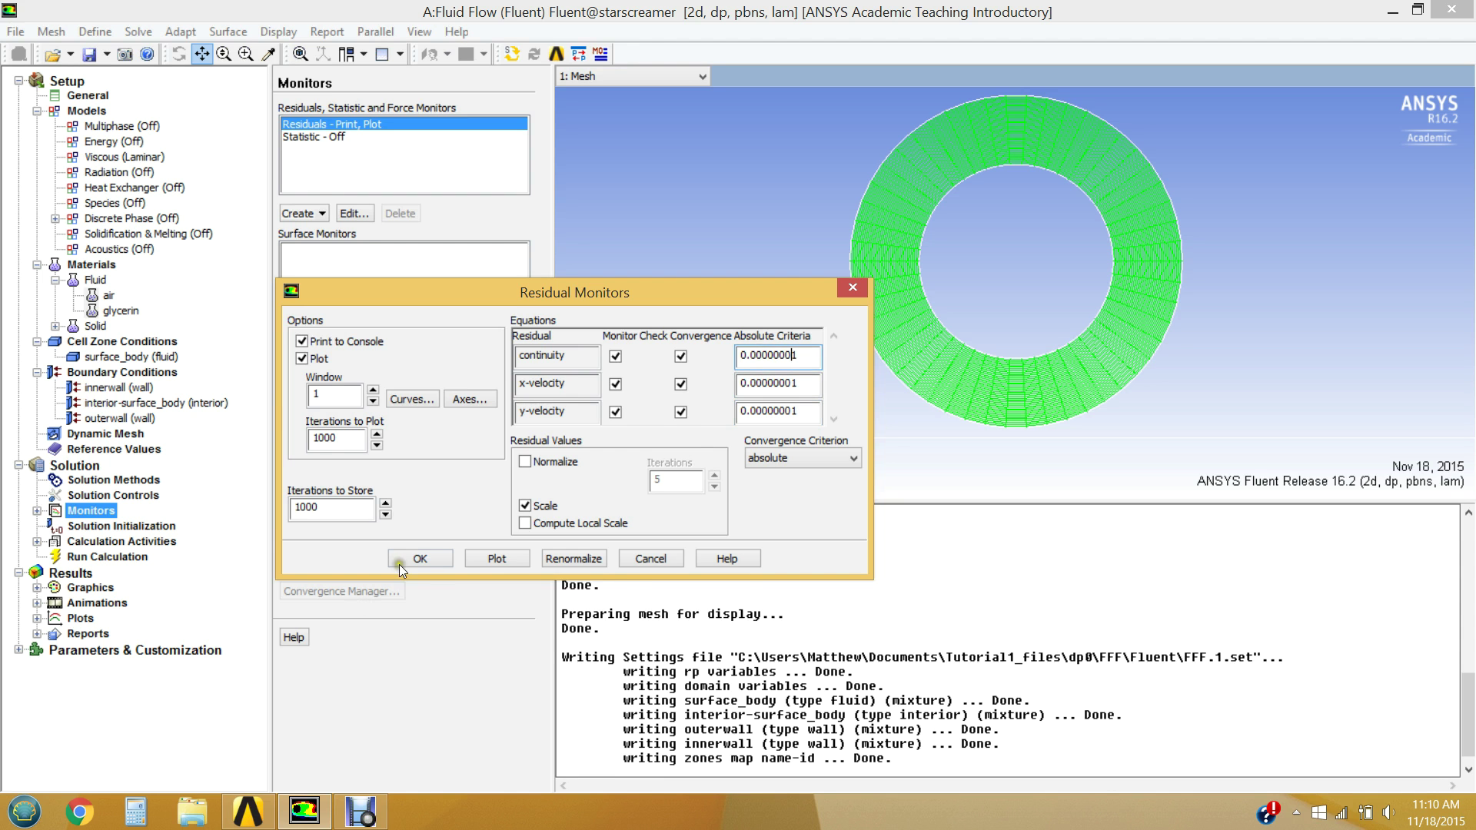
pyautogui.click(407, 560)
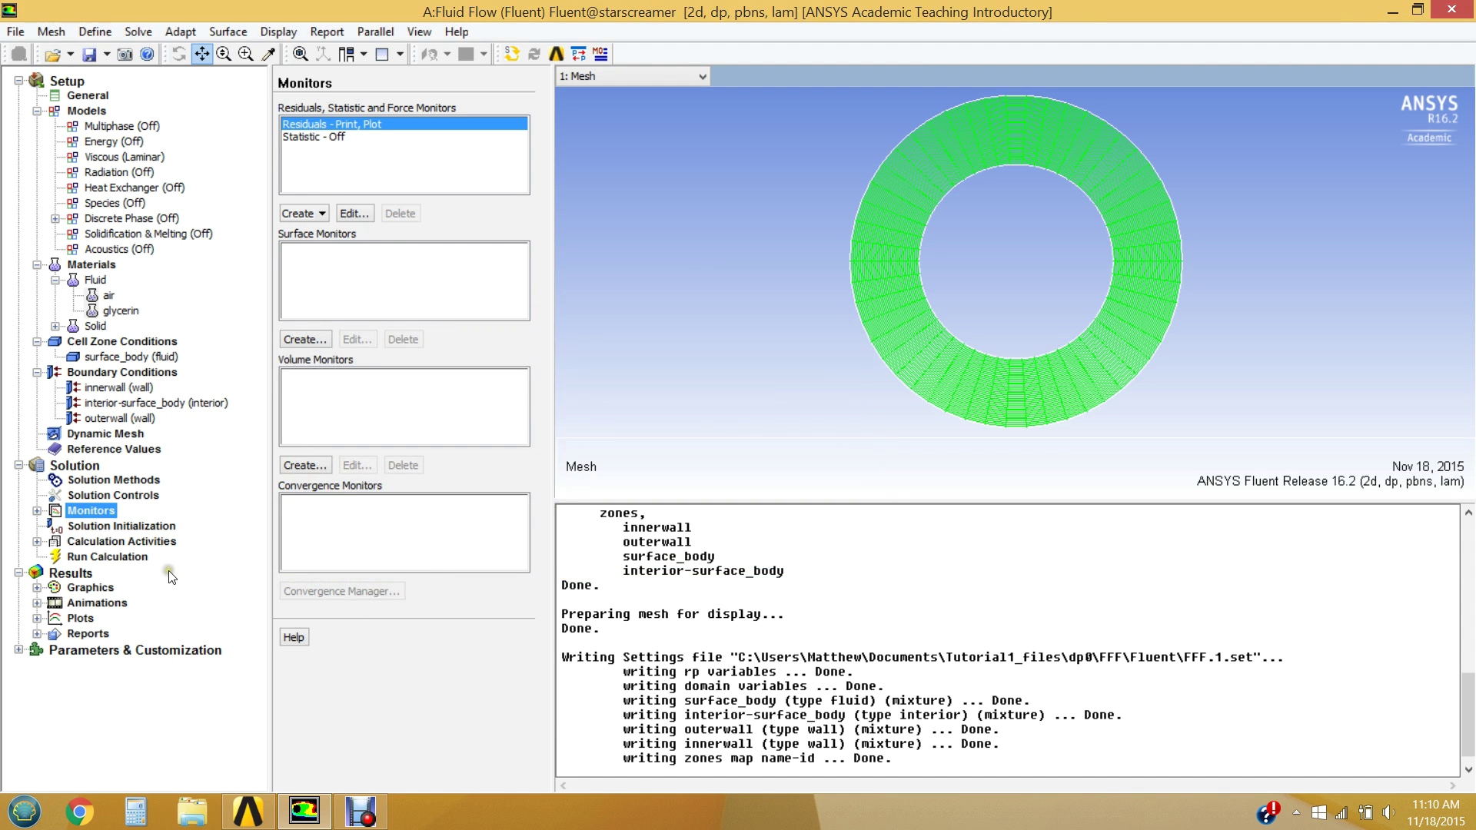
# Step: Run hybrid initialization on the flow field, then show Calculation Activities with autosave at 0
pyautogui.click(134, 528)
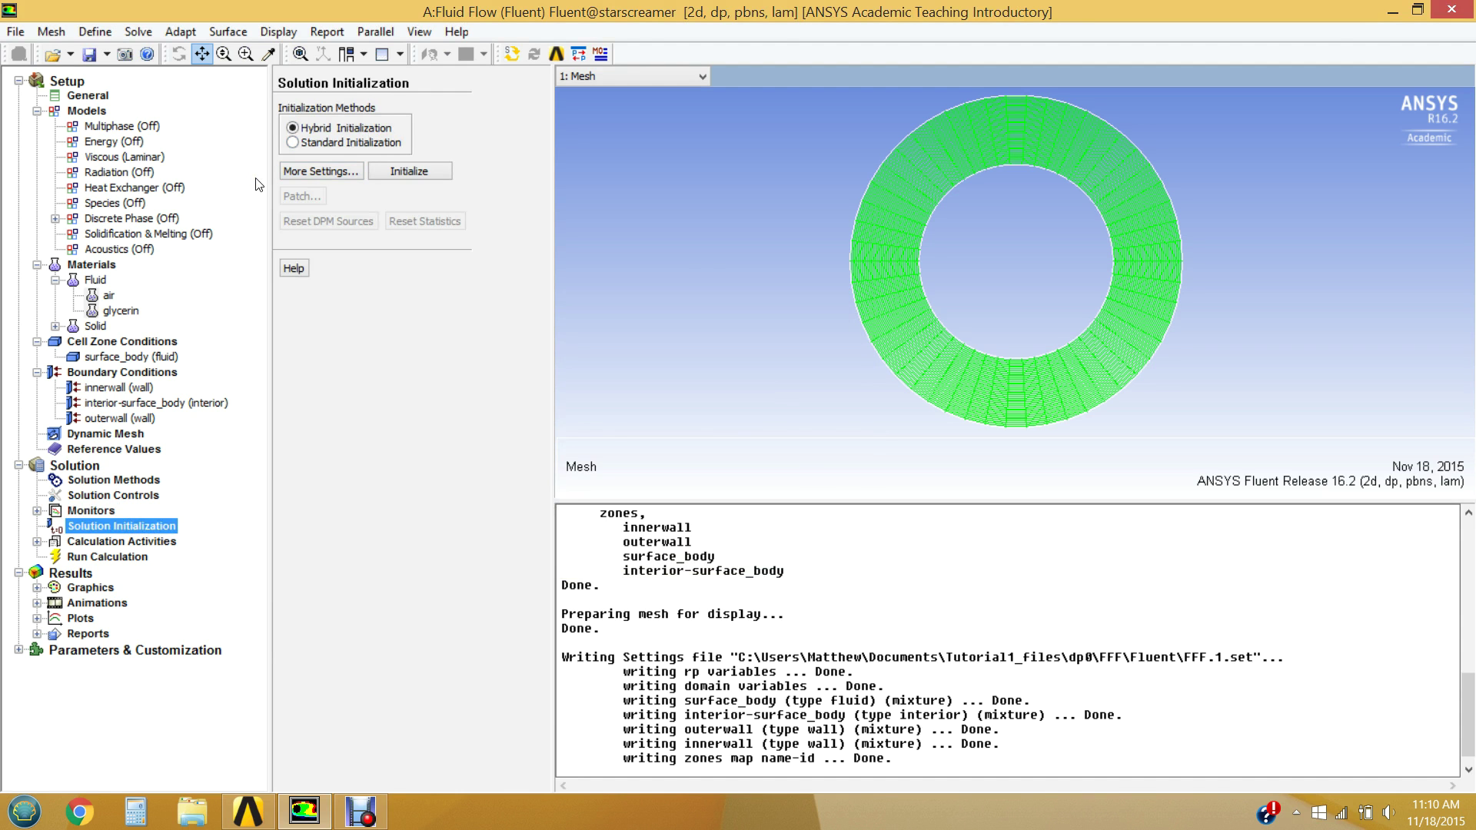
pyautogui.click(389, 174)
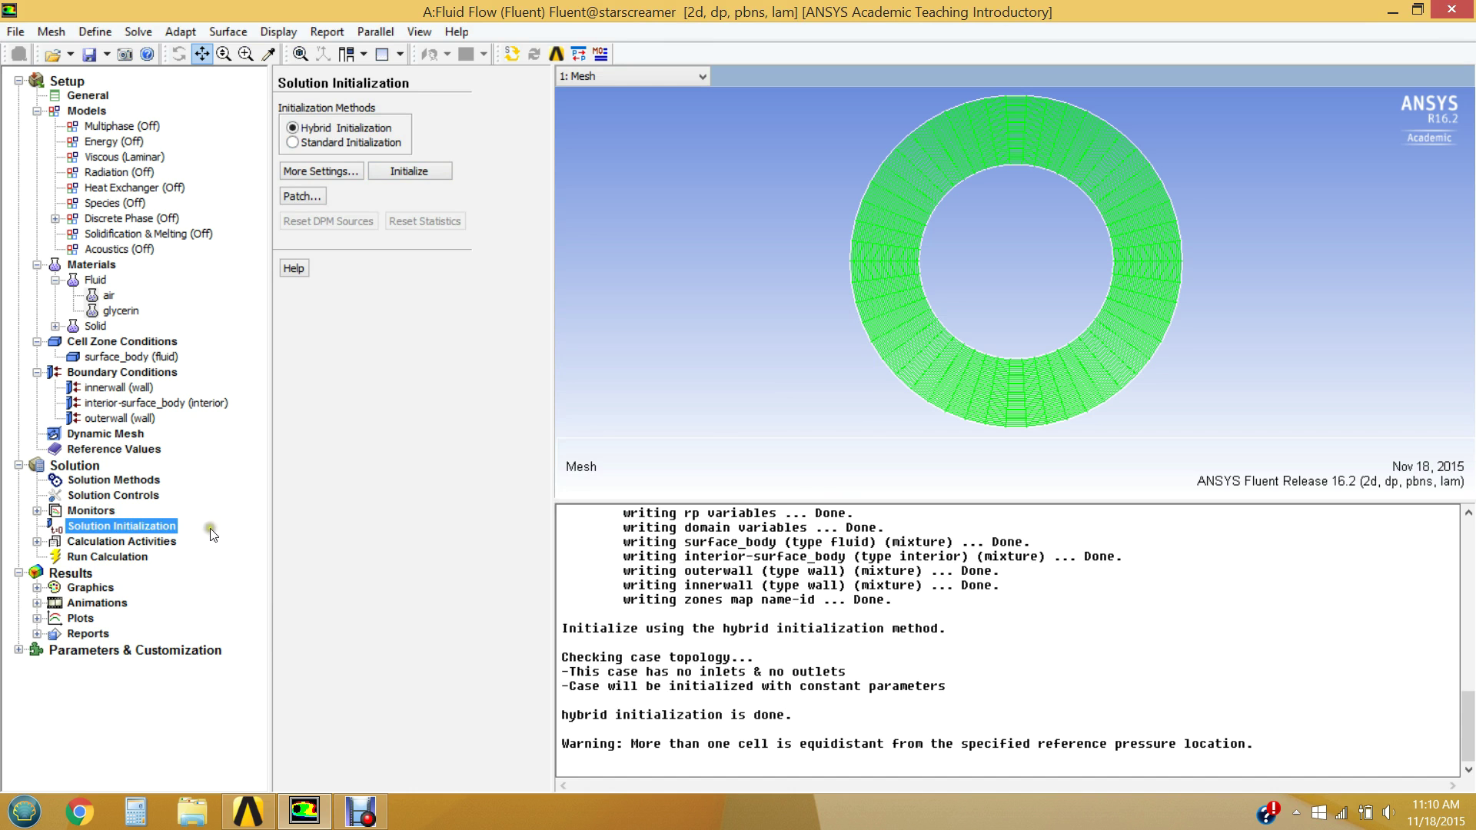
pyautogui.click(140, 542)
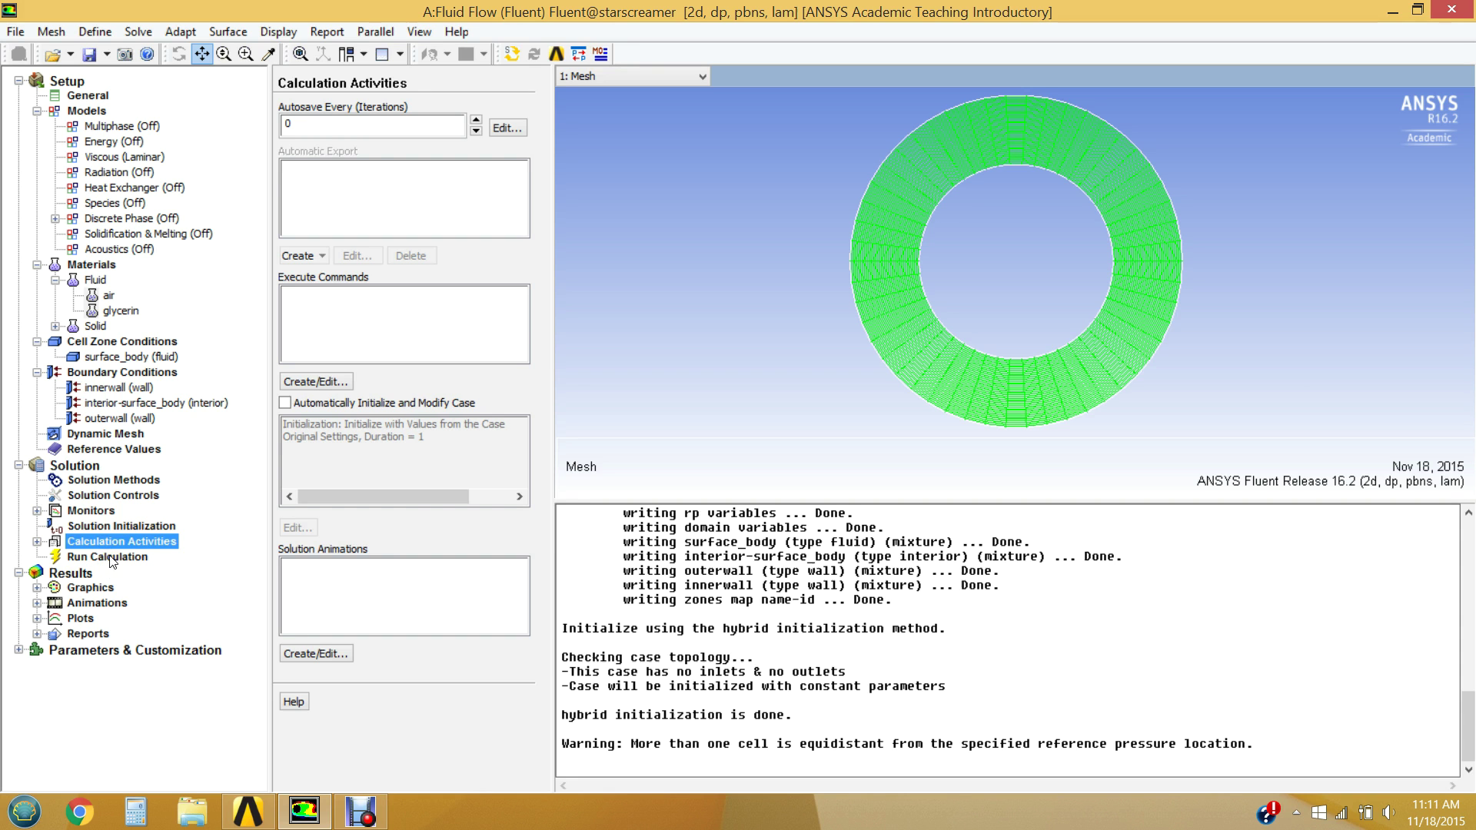
# Step: Run the calculation with 100000 iterations; it converges at iteration 2495
pyautogui.click(113, 557)
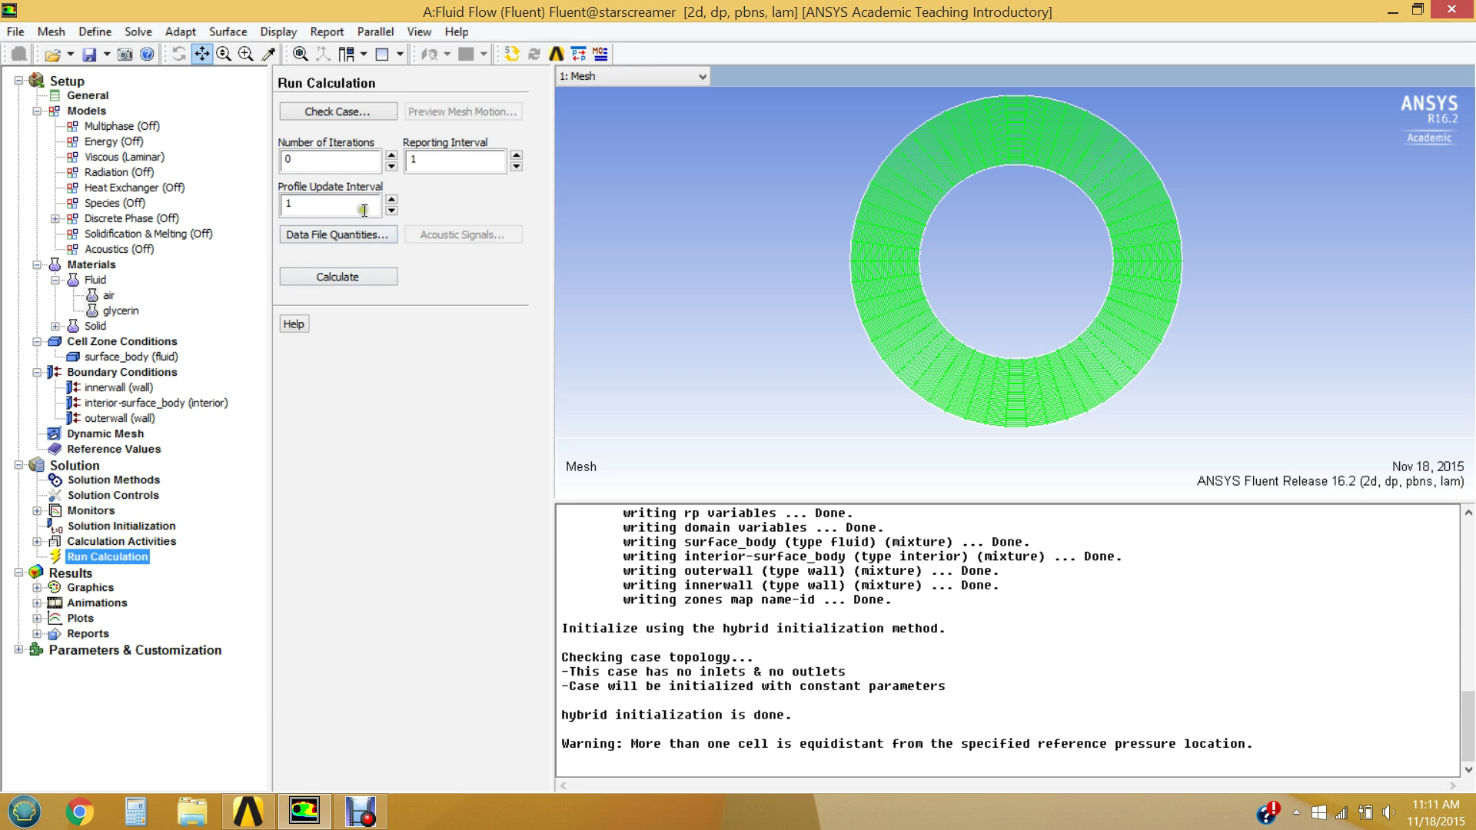
pyautogui.click(318, 163)
pyautogui.press('BackSpace')
pyautogui.write('100000')
pyautogui.click(349, 281)
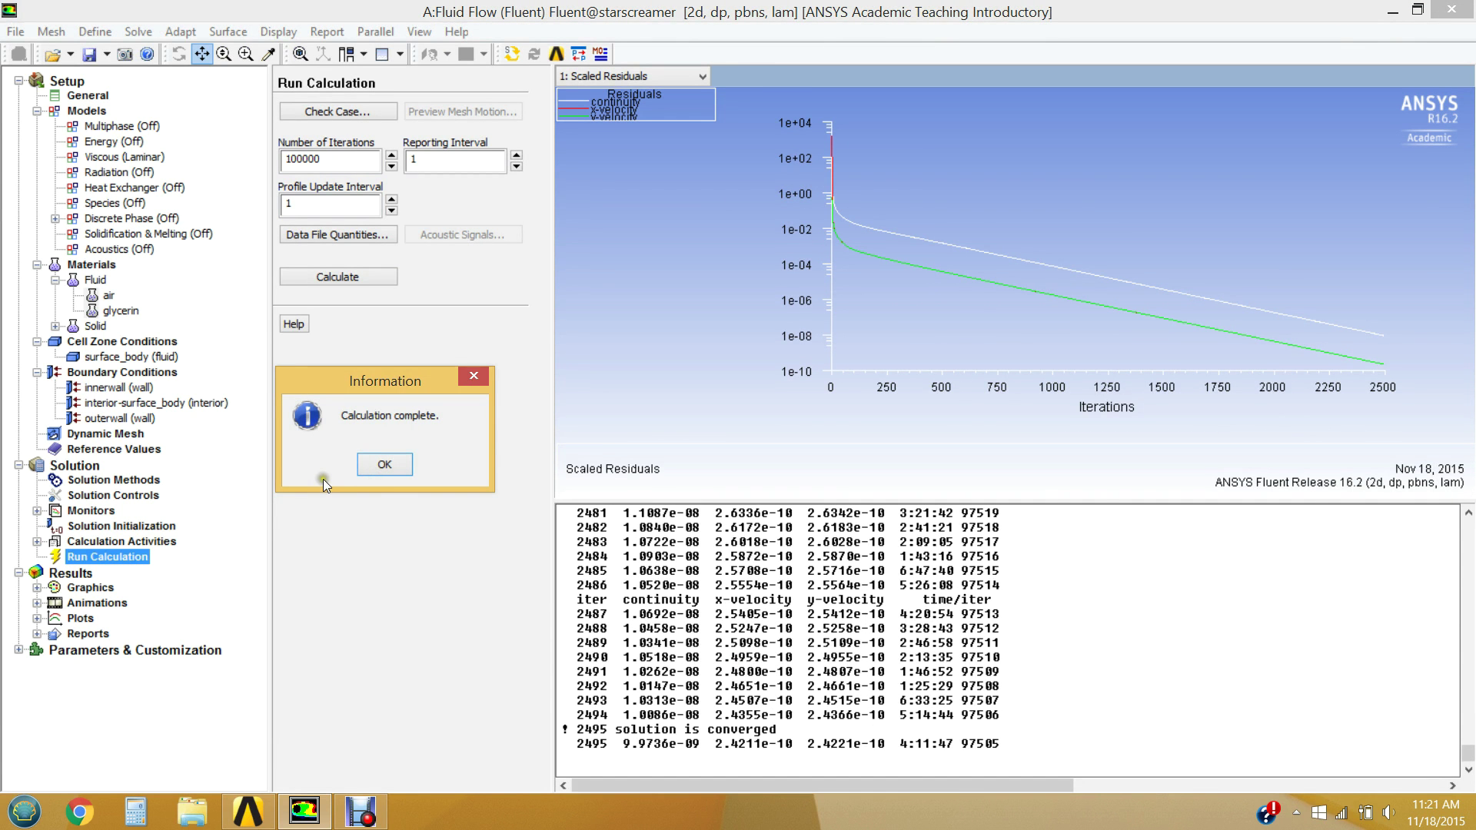
pyautogui.click(384, 465)
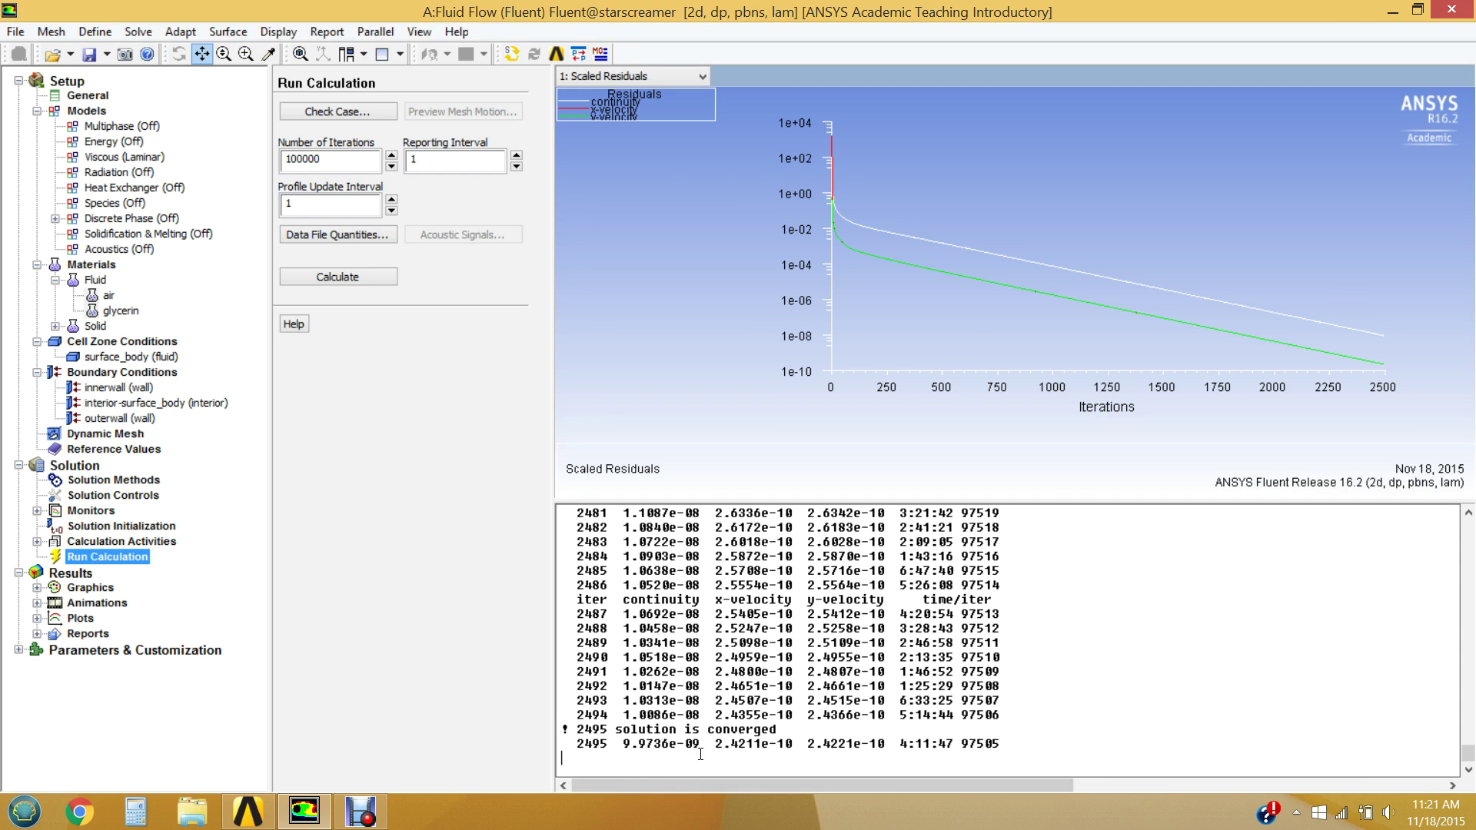
pyautogui.click(171, 589)
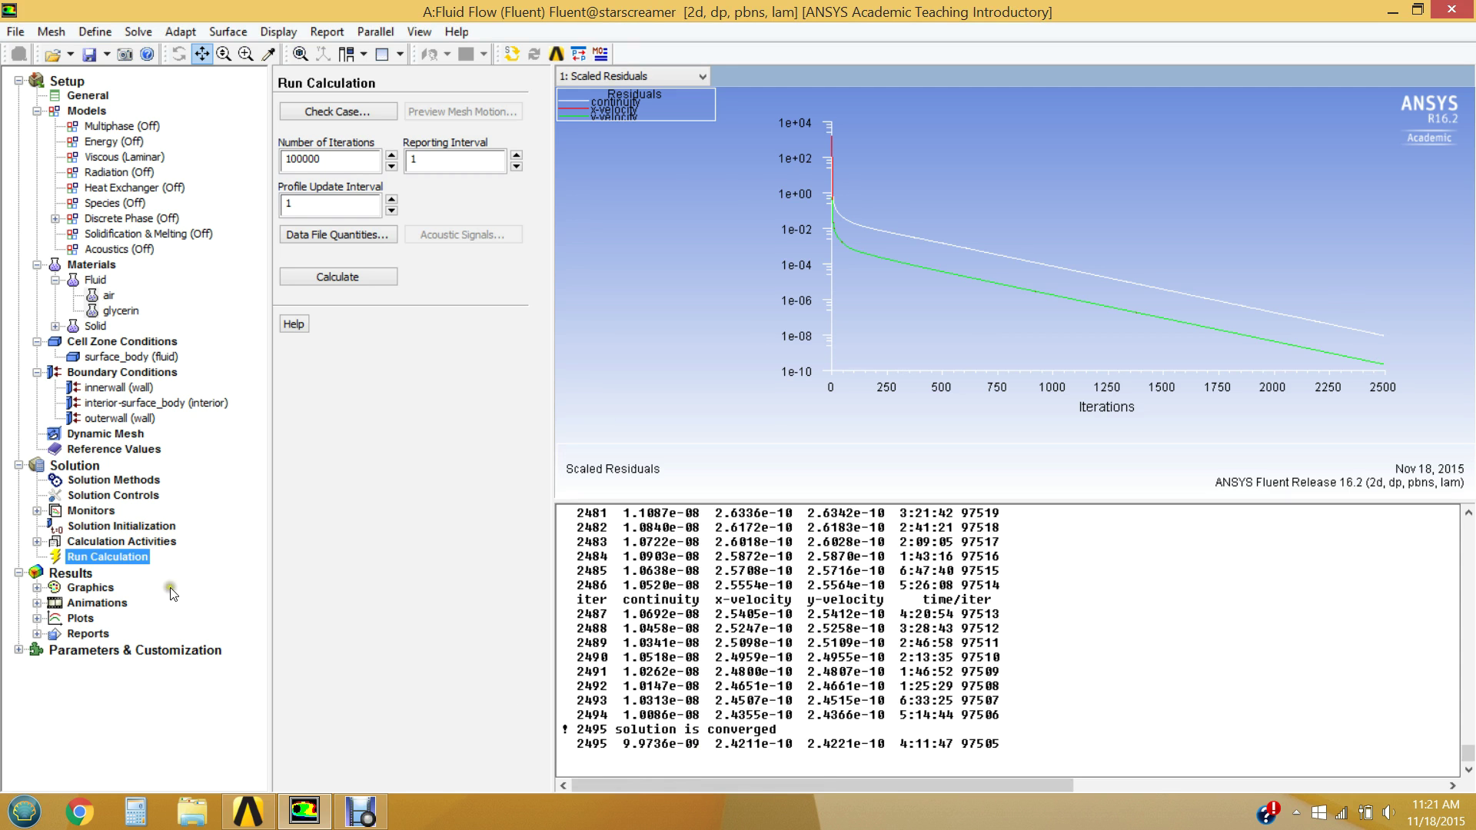
pyautogui.click(36, 588)
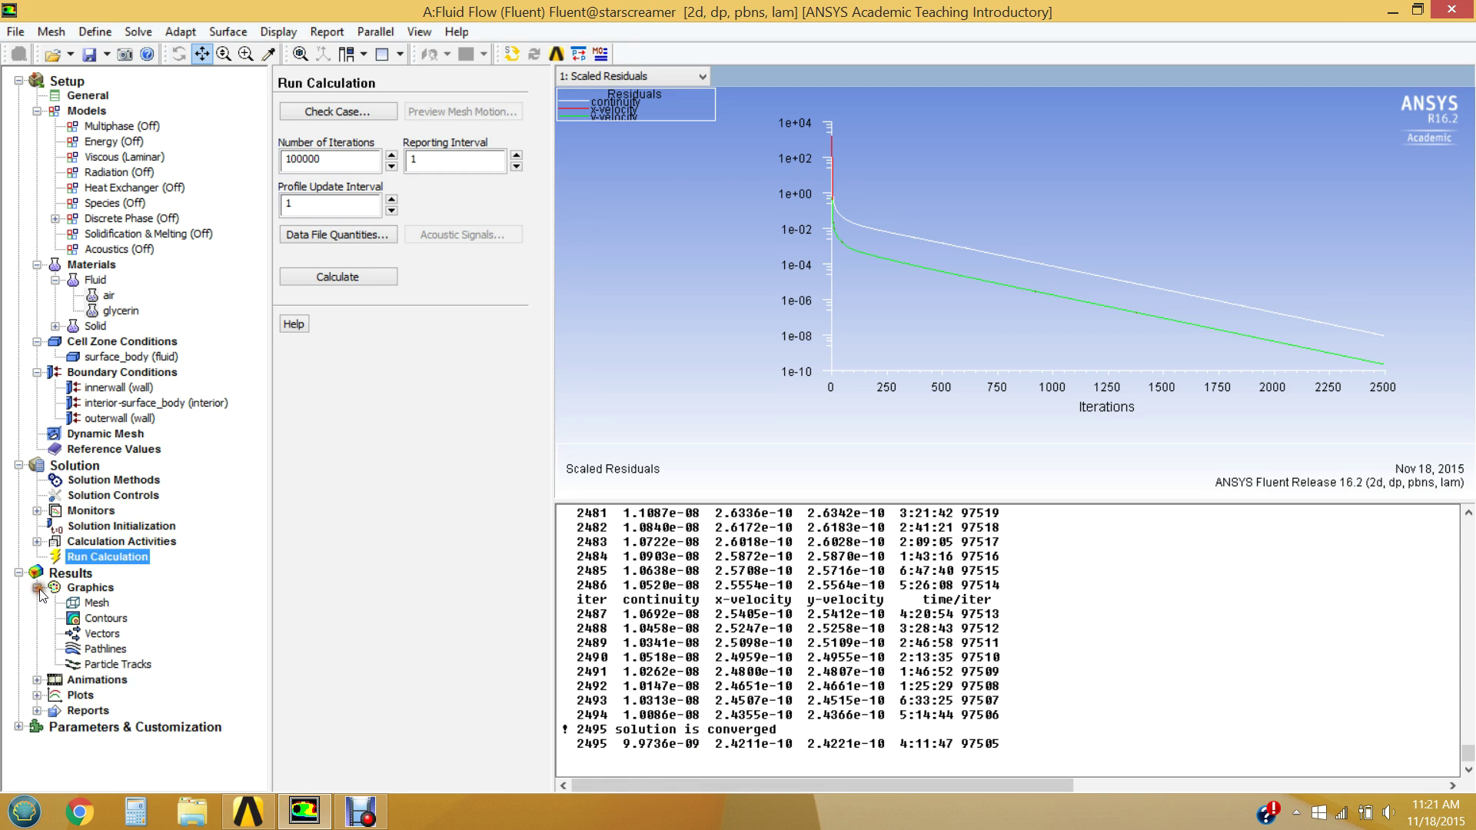
# Step: Display velocity vectors colored by velocity magnitude and box-zoom onto the top of the annulus
pyautogui.doubleClick(103, 634)
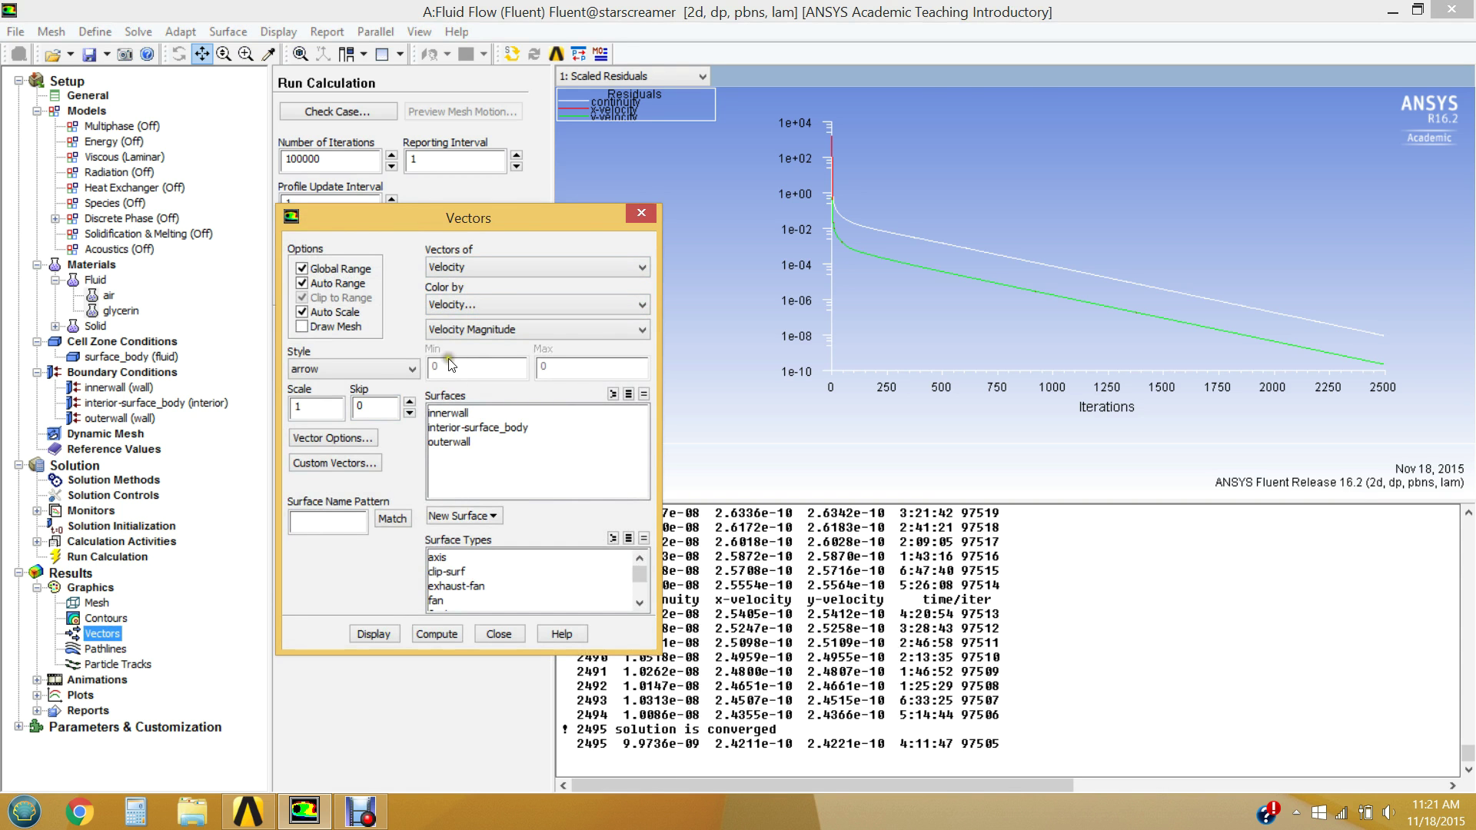
pyautogui.click(374, 633)
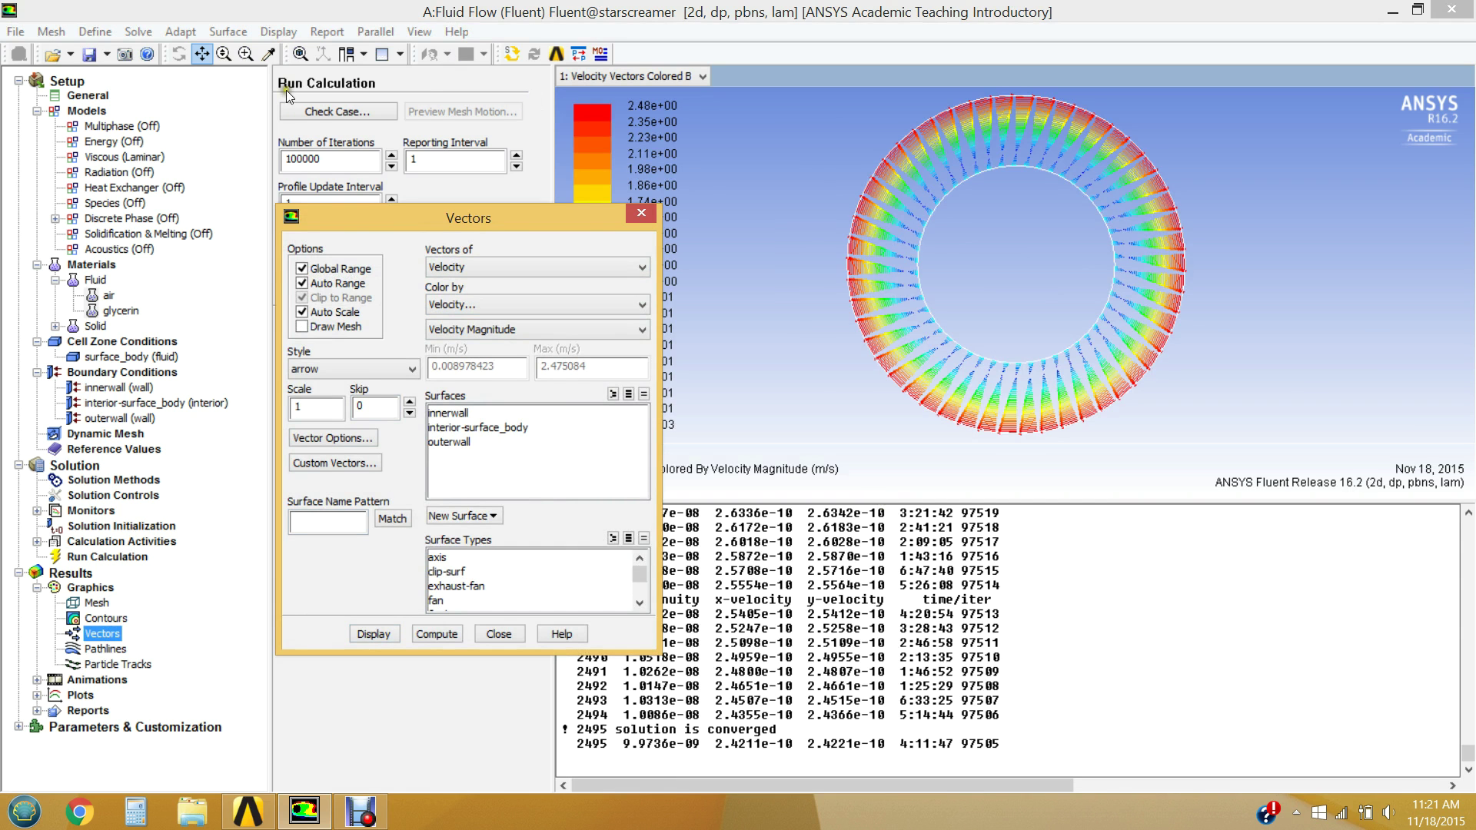
pyautogui.click(245, 53)
pyautogui.moveTo(920, 95); pyautogui.dragTo(1033, 188)
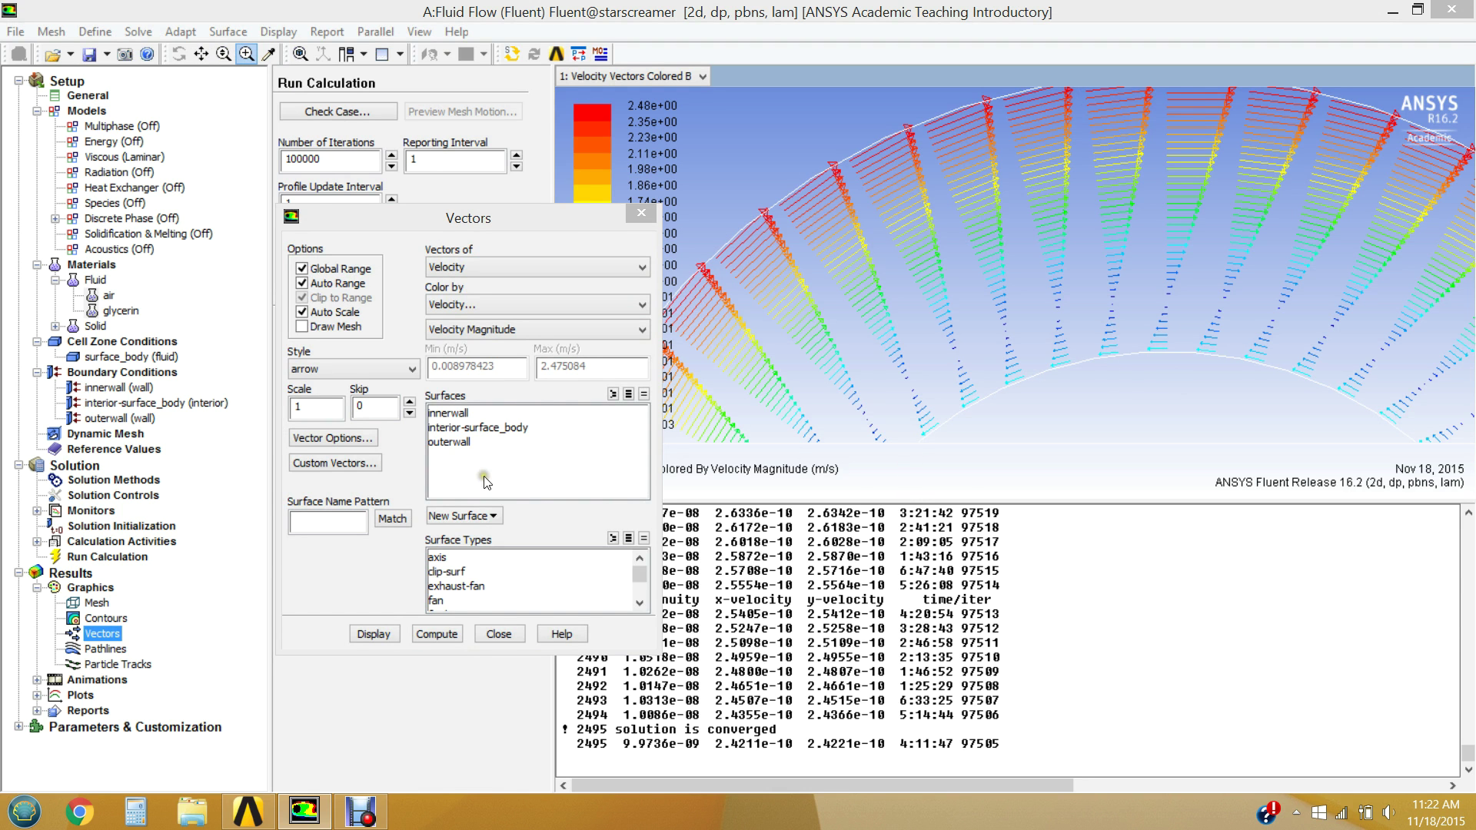
pyautogui.click(502, 633)
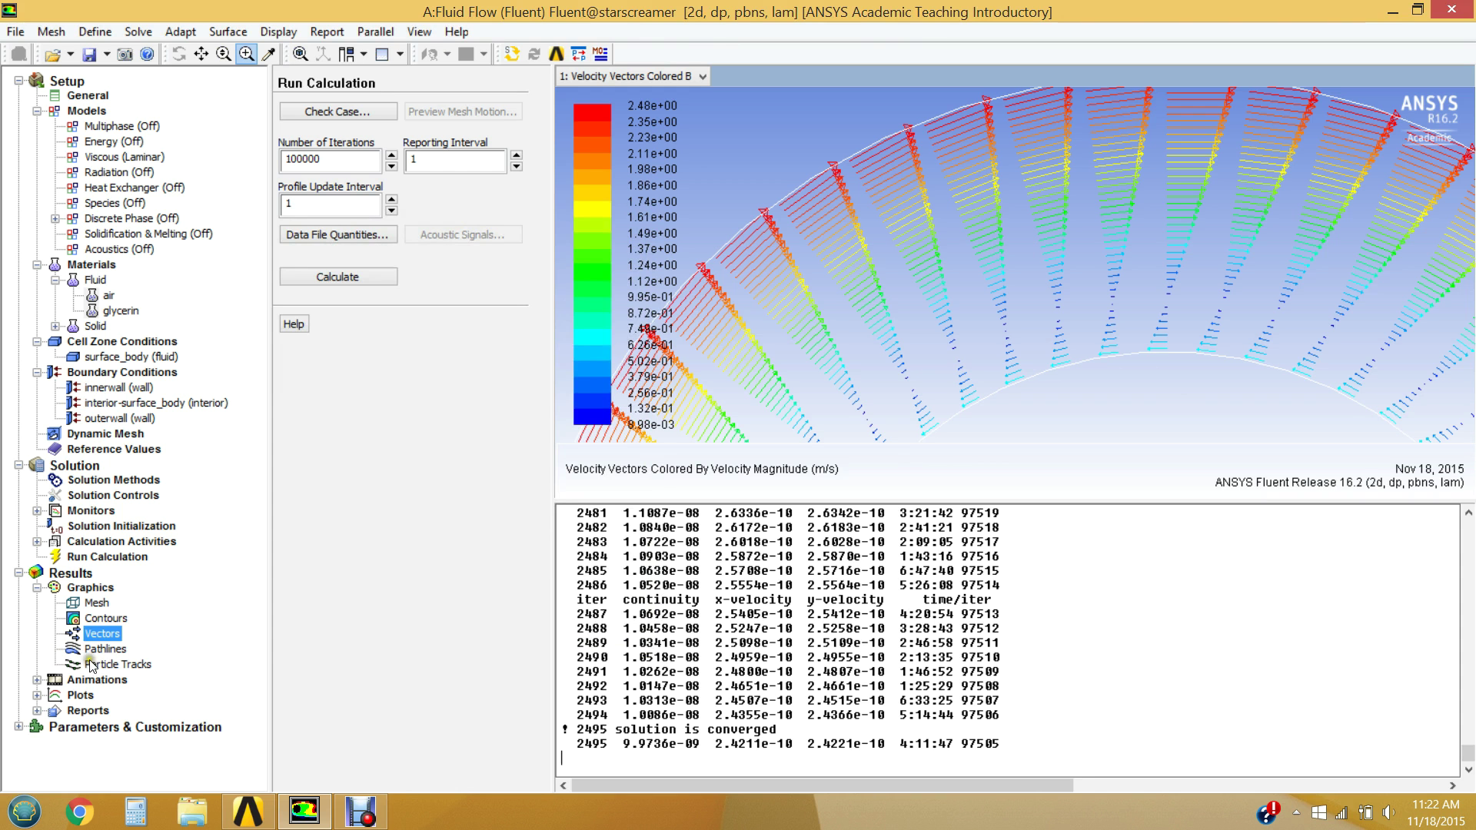
# Step: Display static pressure contours, ranging -2.95e-02 to 1.06e+03 Pa, then go to Plots
pyautogui.doubleClick(104, 618)
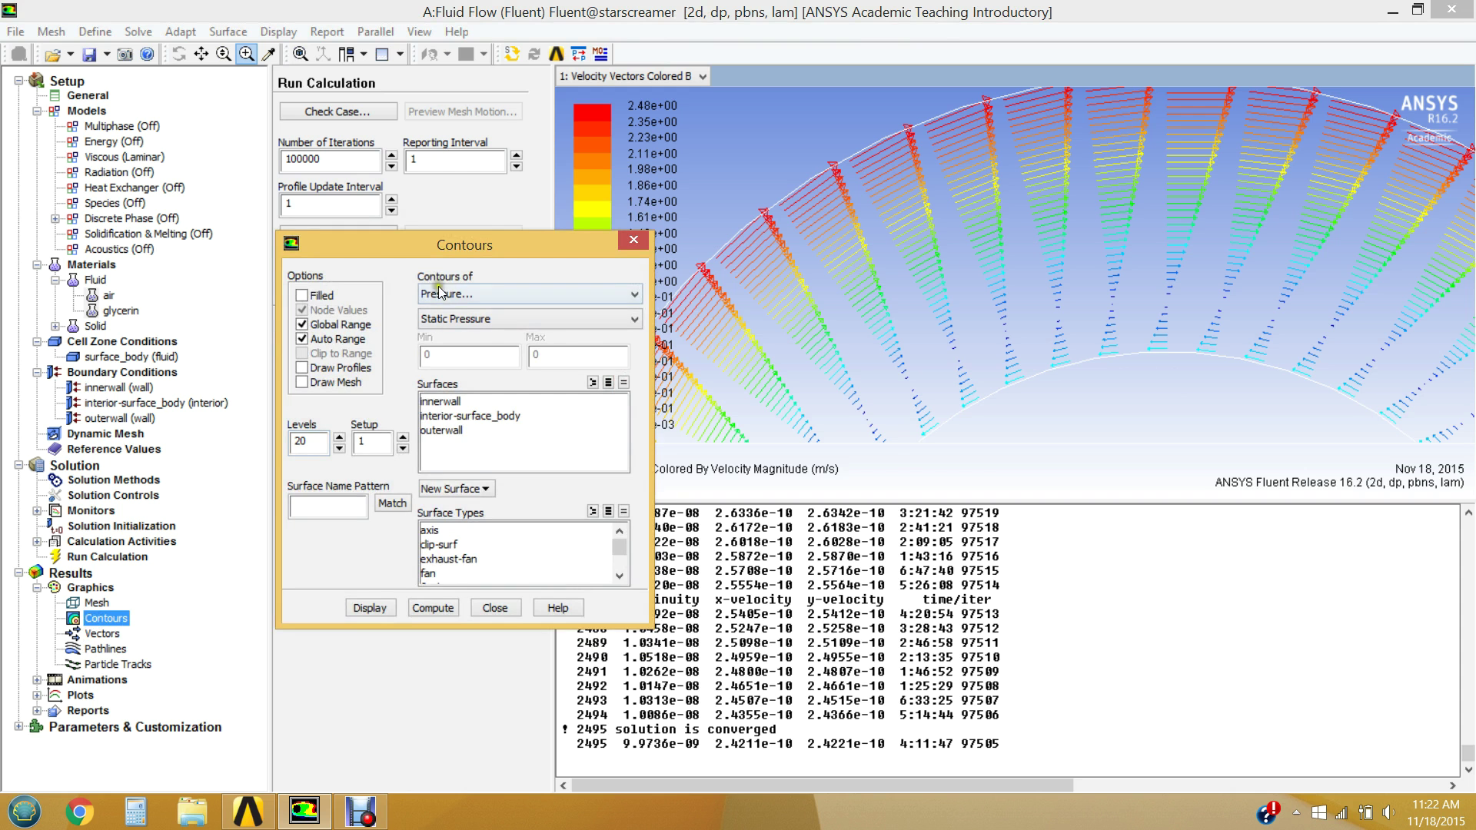
pyautogui.click(368, 608)
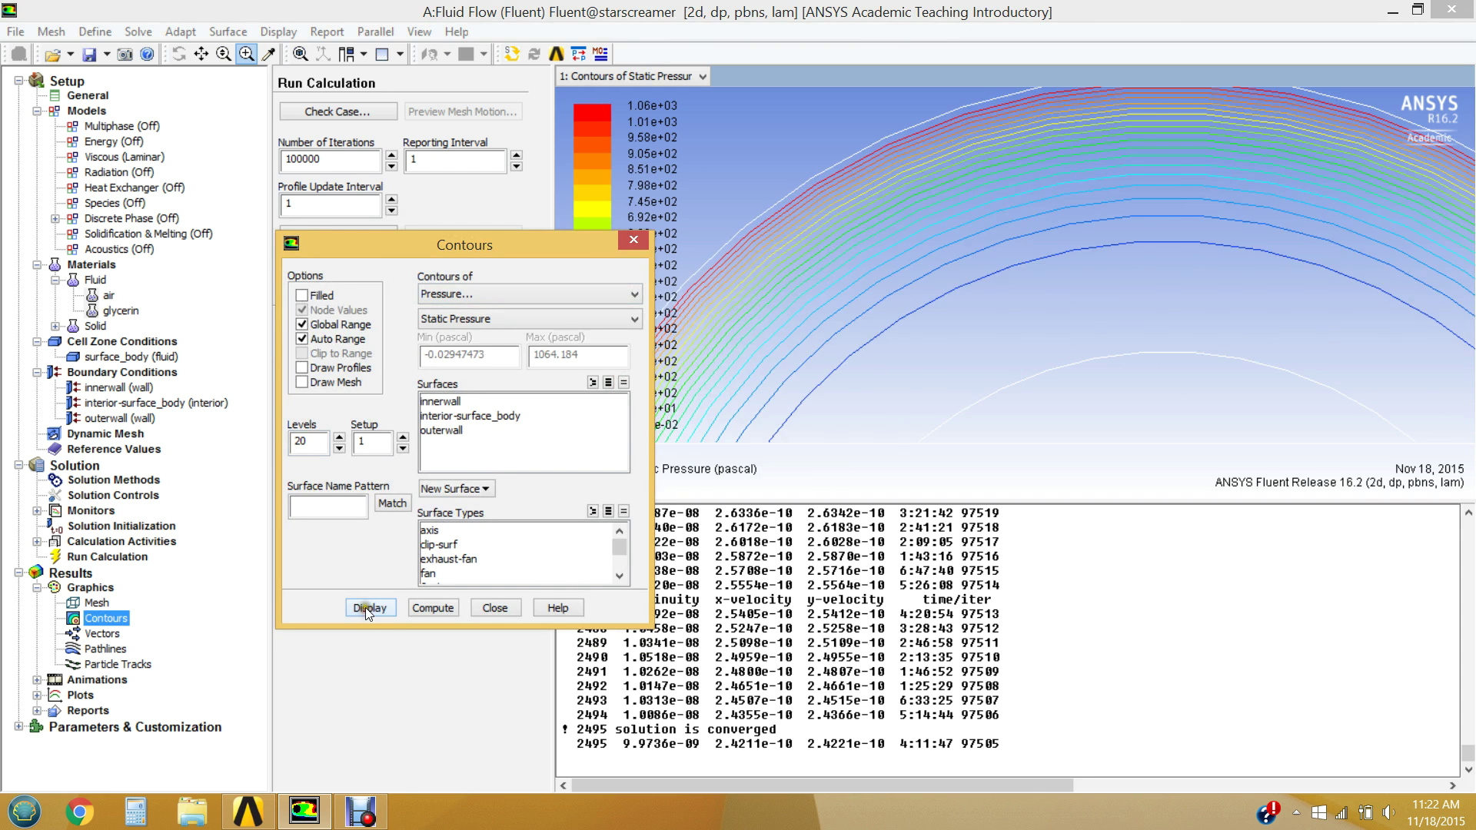
pyautogui.click(496, 608)
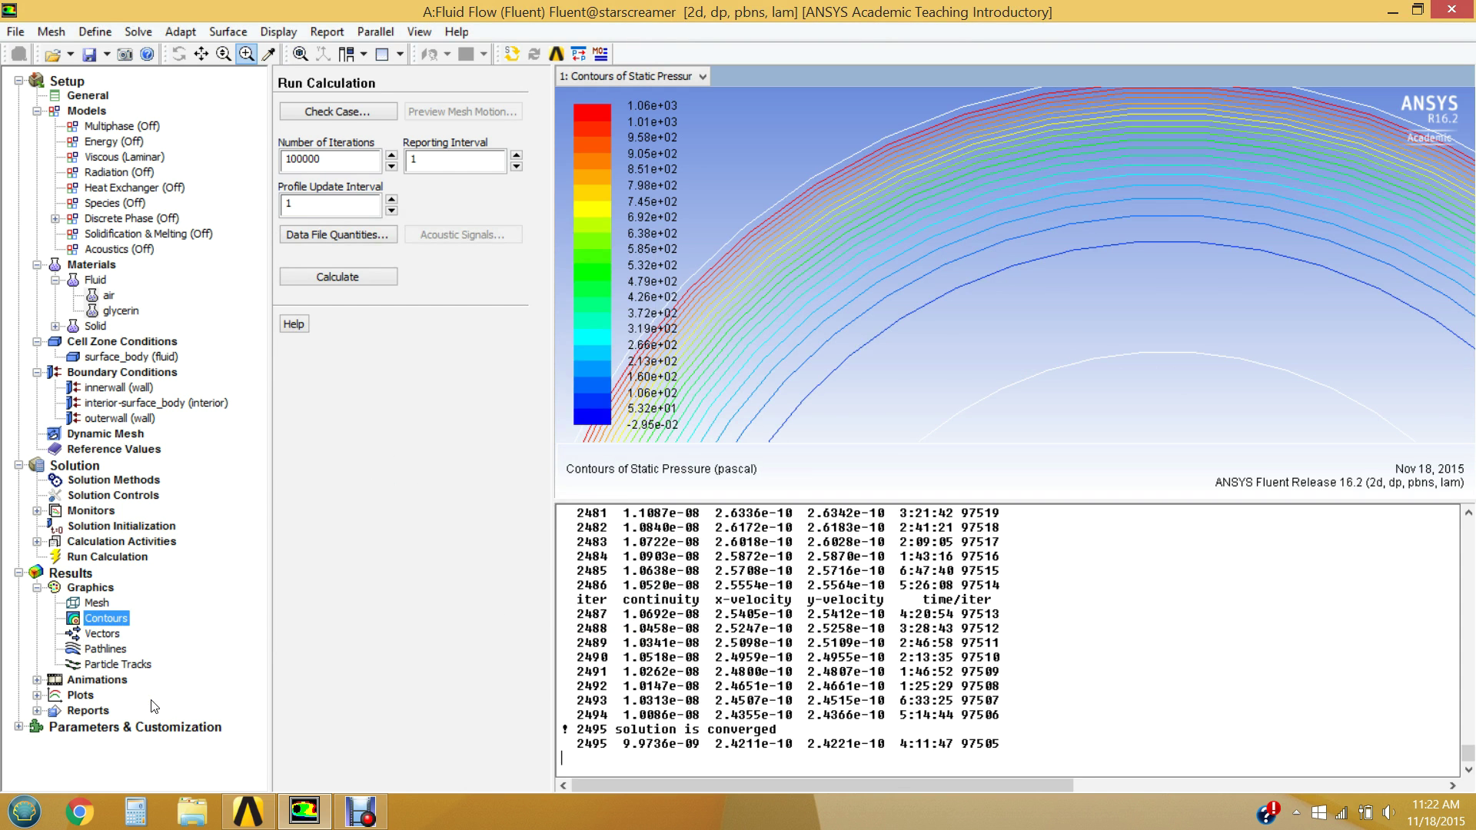
pyautogui.click(68, 694)
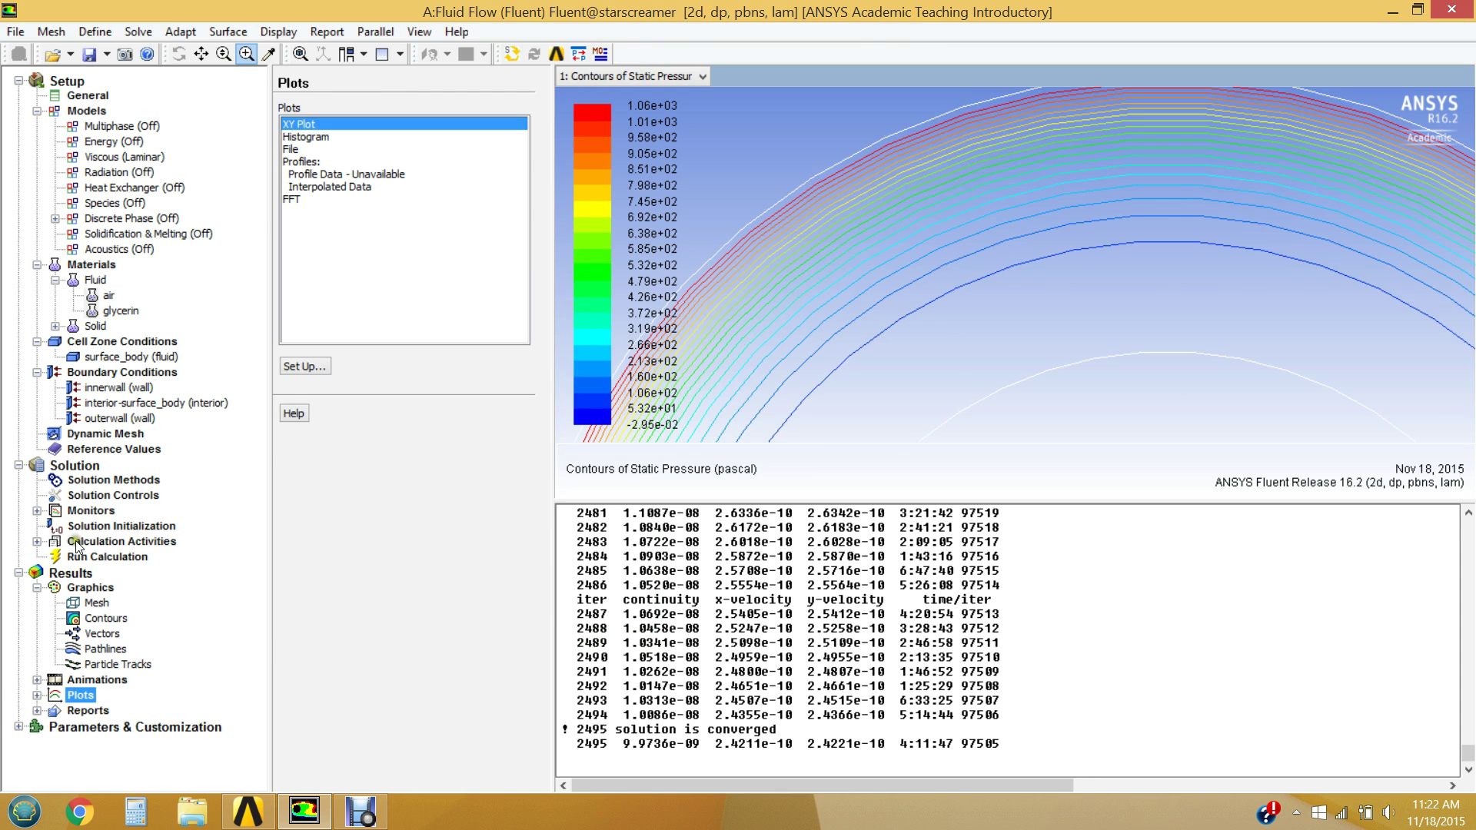
# Step: Set up an XY Plot of Tangential Velocity and fit the annulus to the window
pyautogui.click(37, 695)
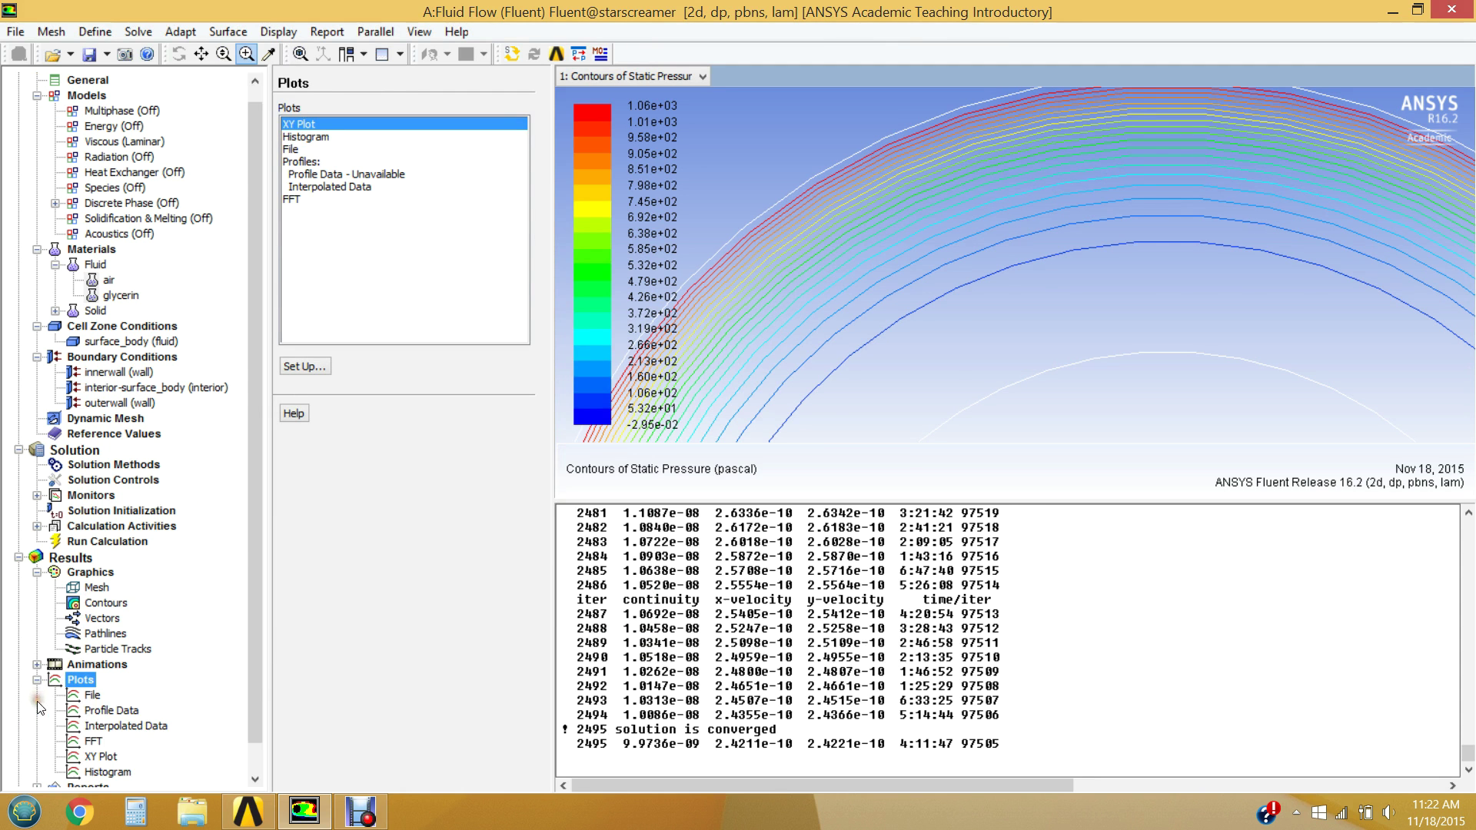
pyautogui.moveTo(251, 594); pyautogui.dragTo(247, 646)
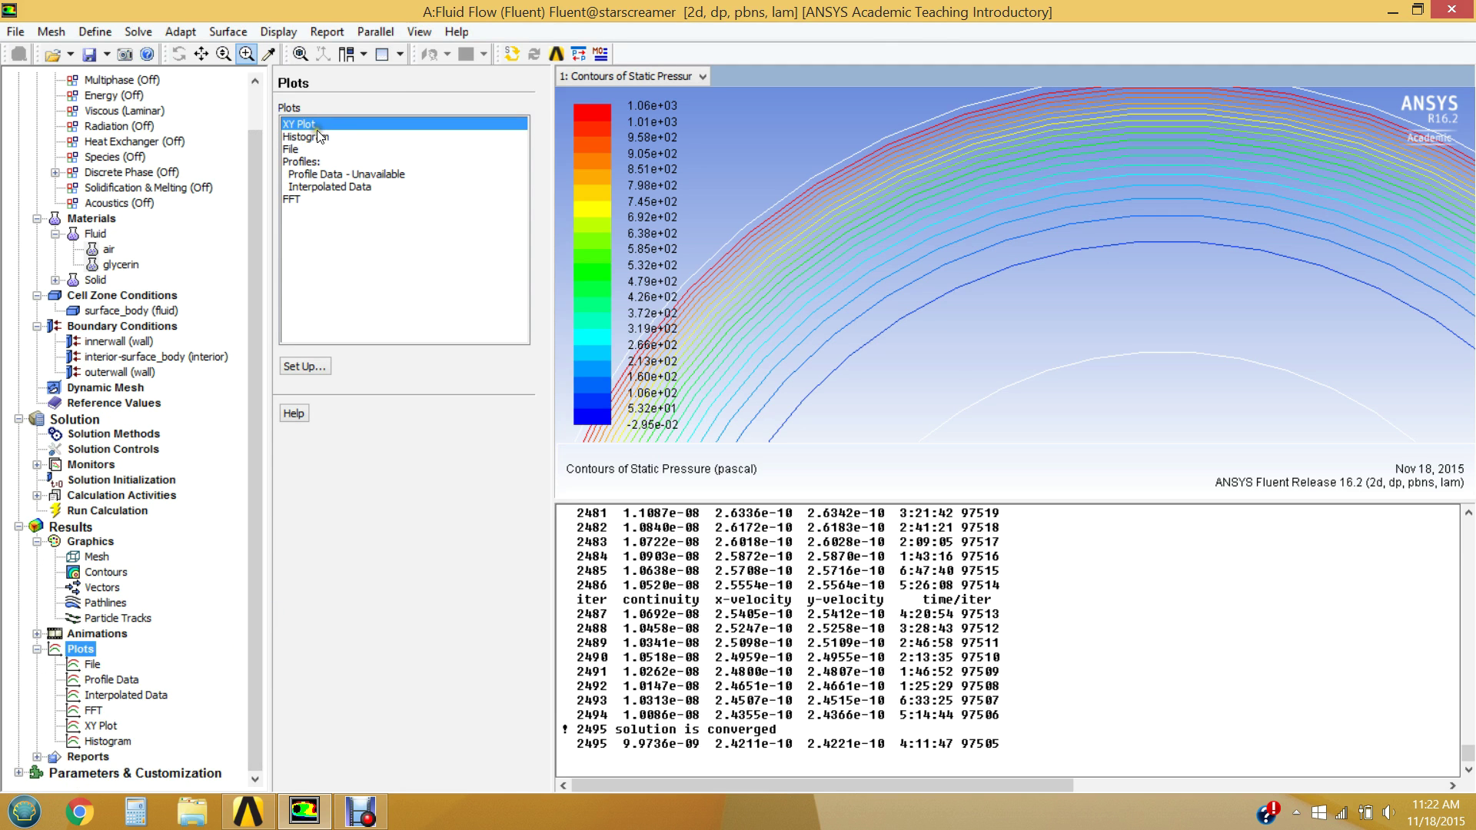
pyautogui.doubleClick(104, 727)
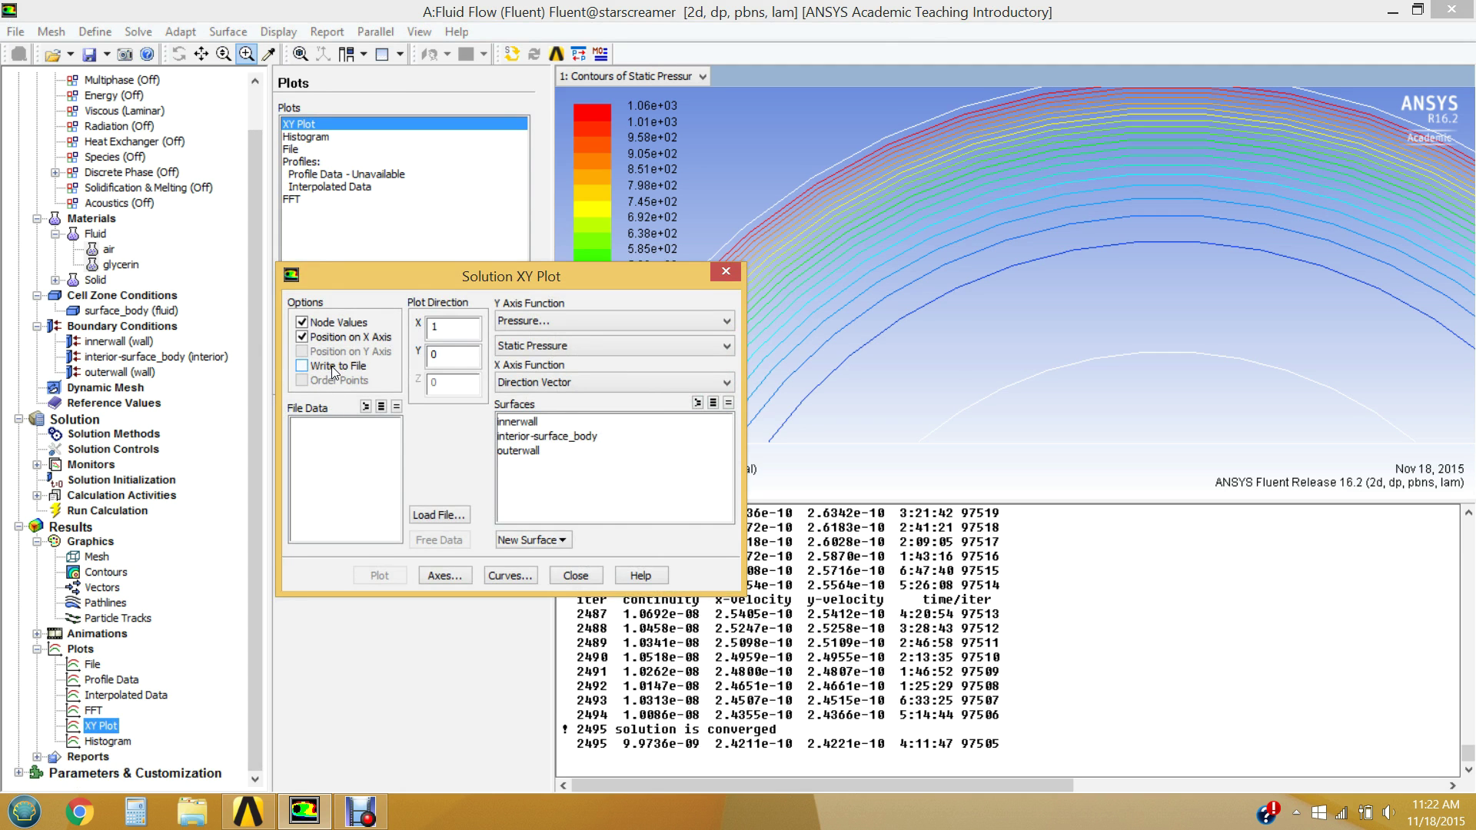
pyautogui.click(529, 321)
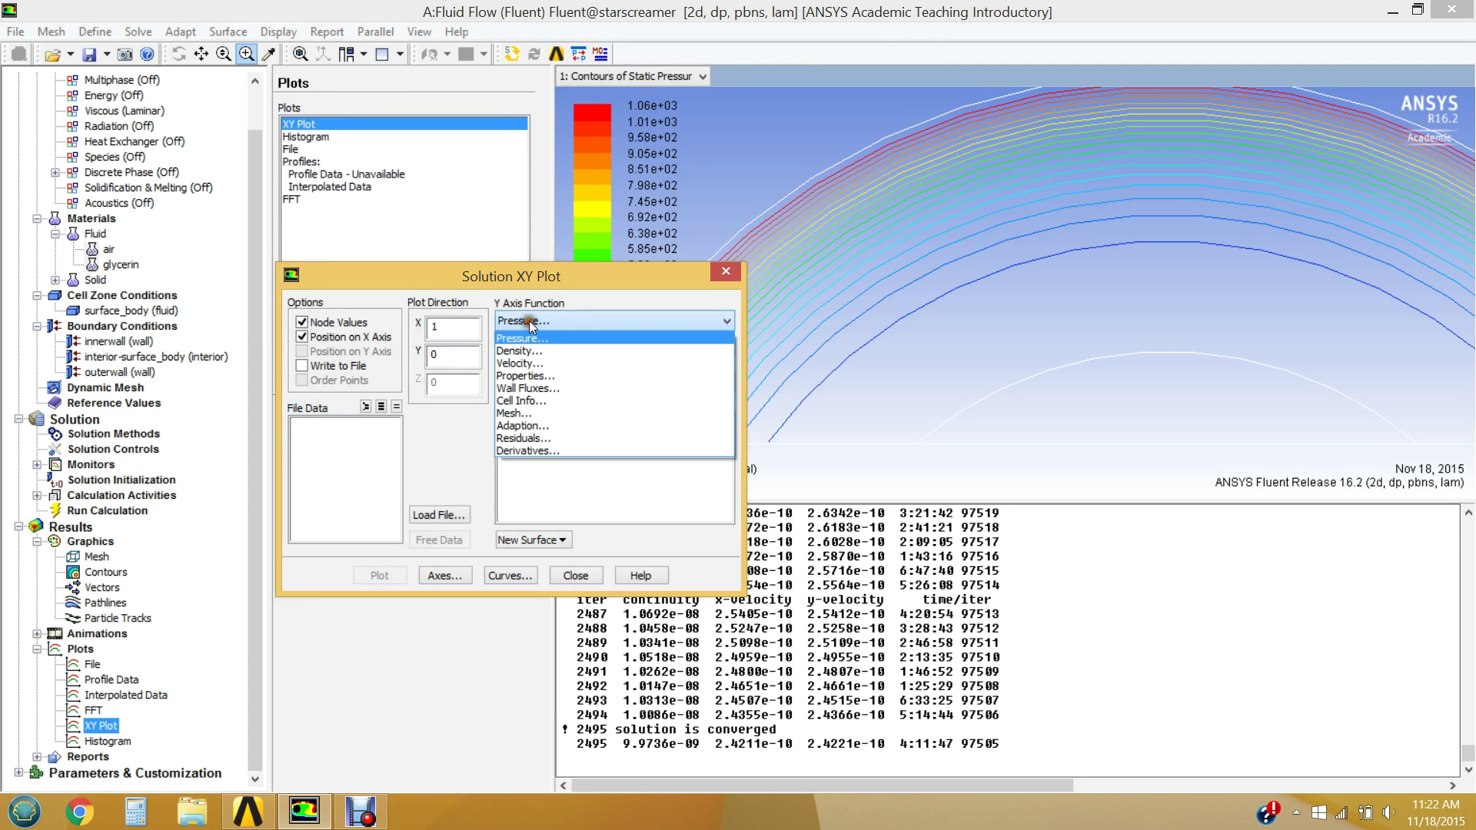
pyautogui.click(513, 366)
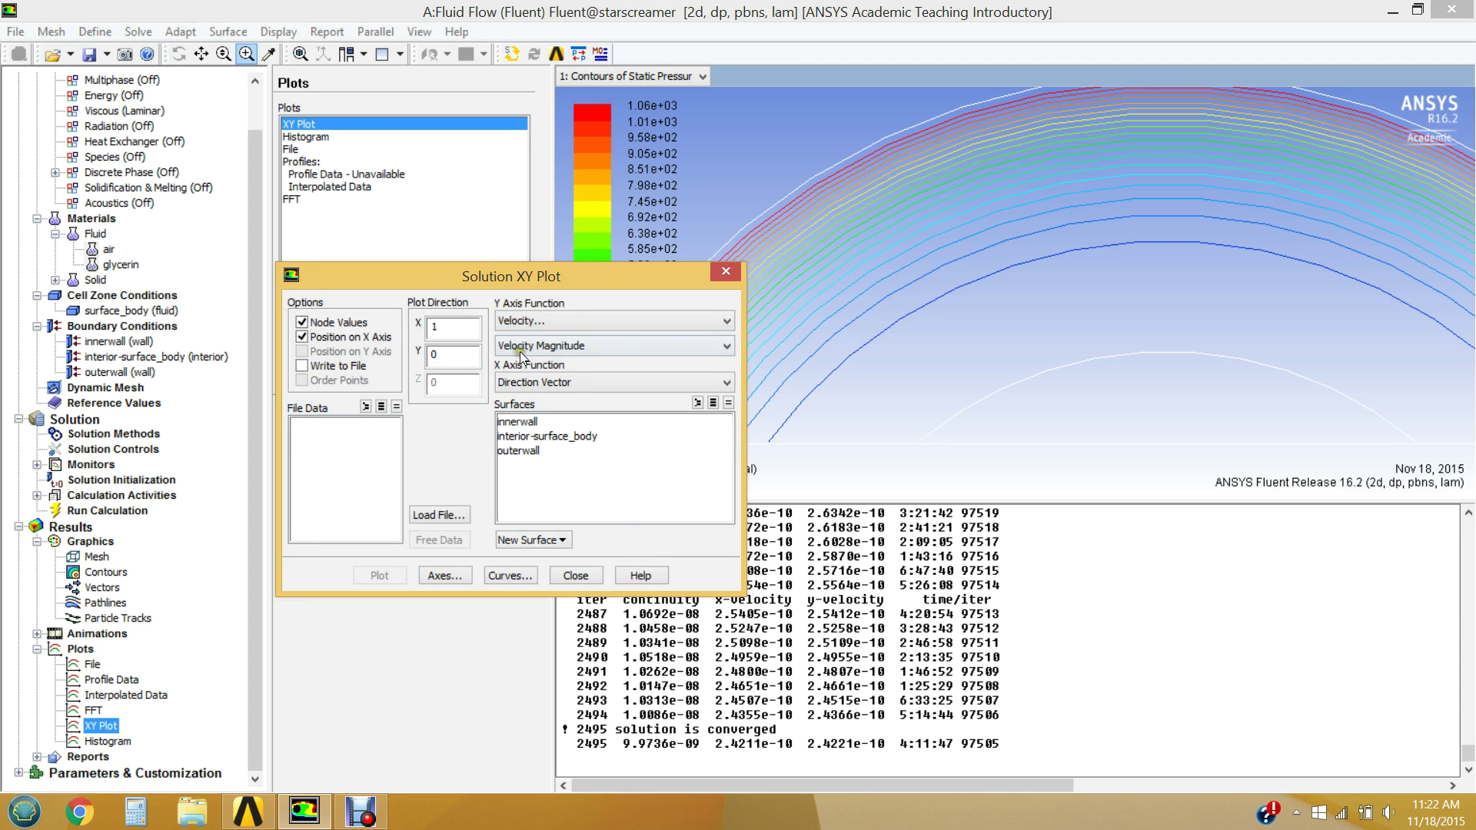
pyautogui.click(537, 347)
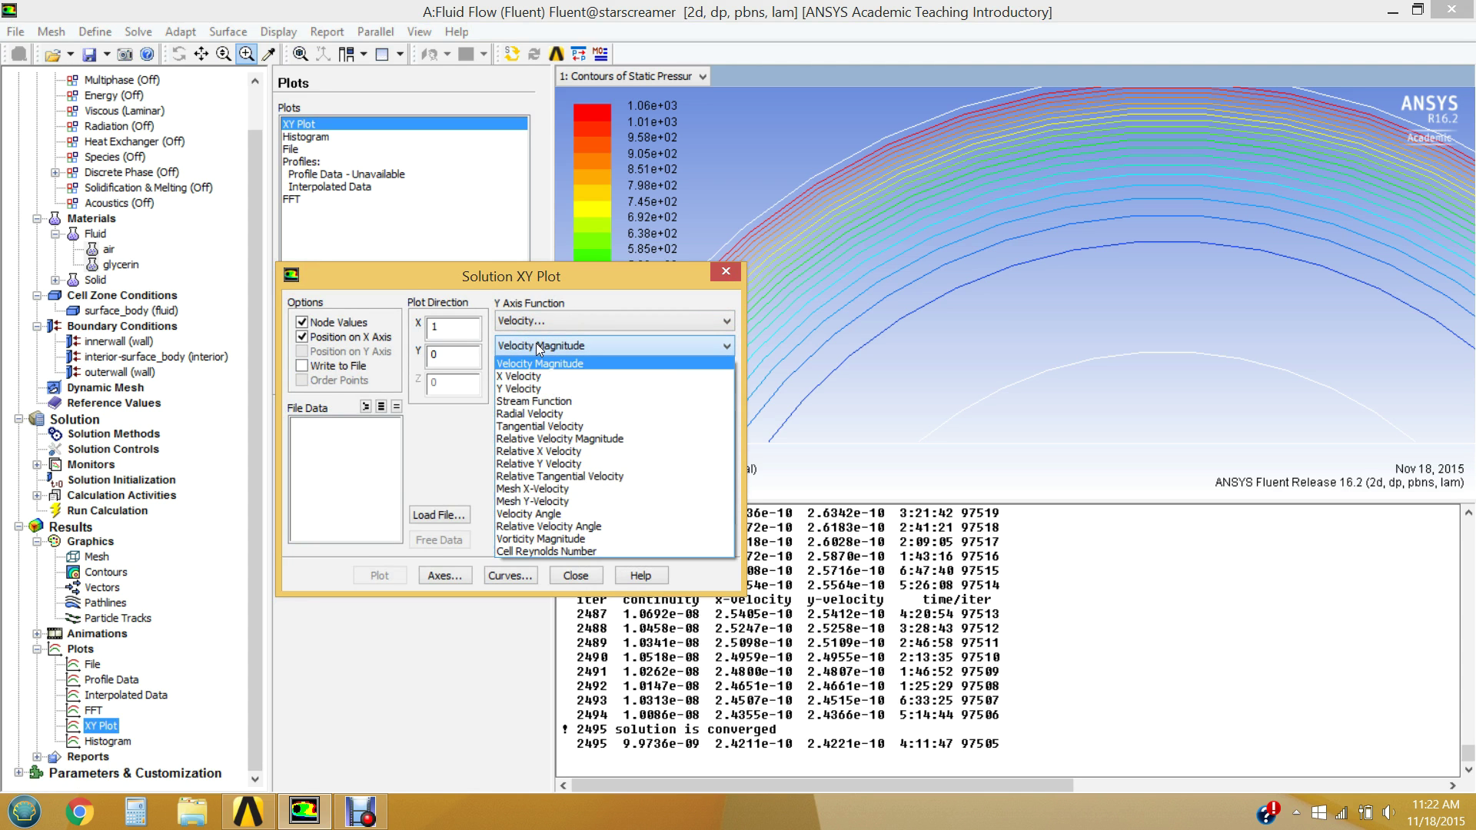
pyautogui.click(548, 428)
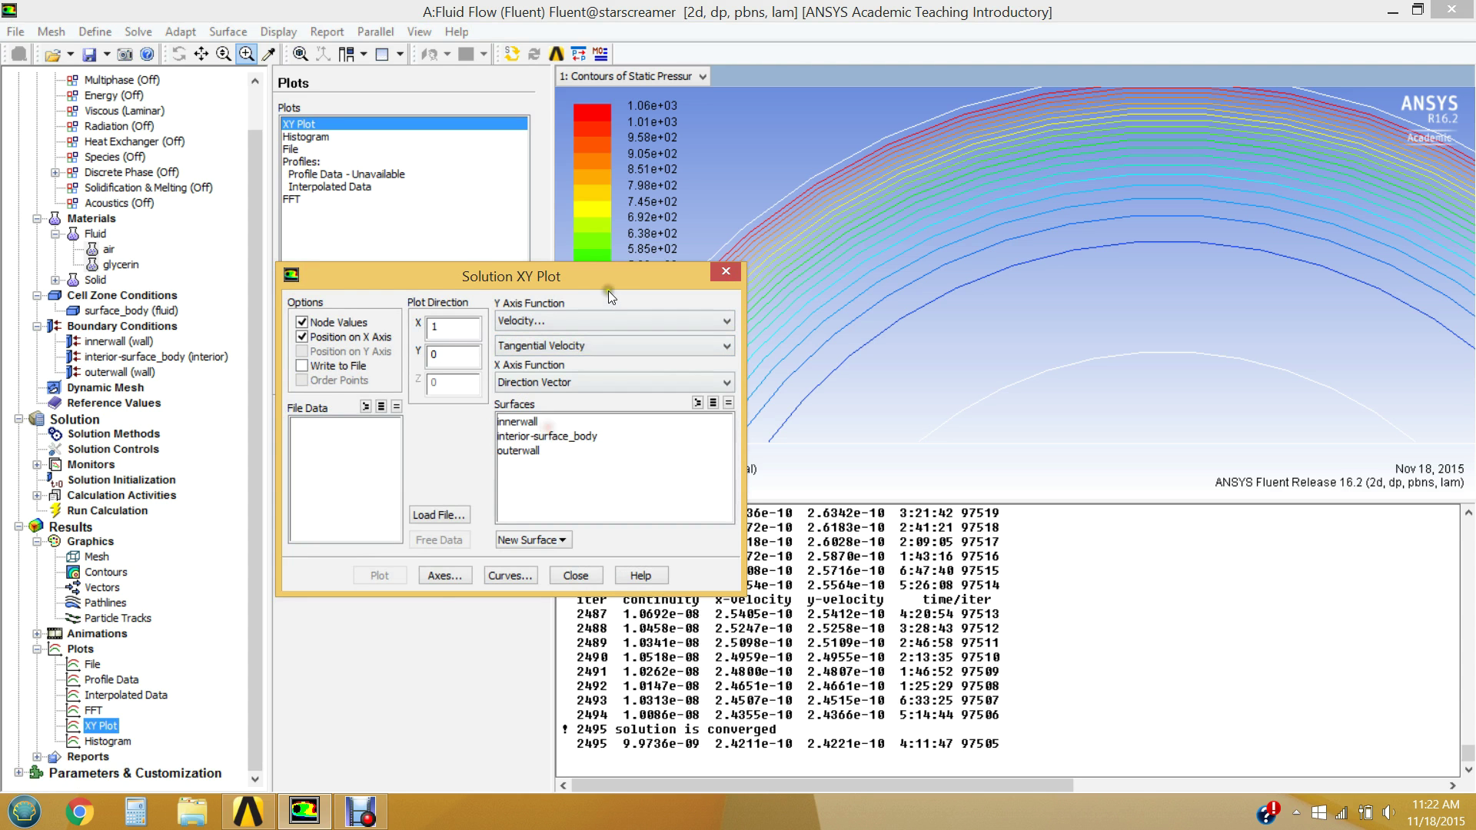
pyautogui.moveTo(613, 279); pyautogui.dragTo(490, 242)
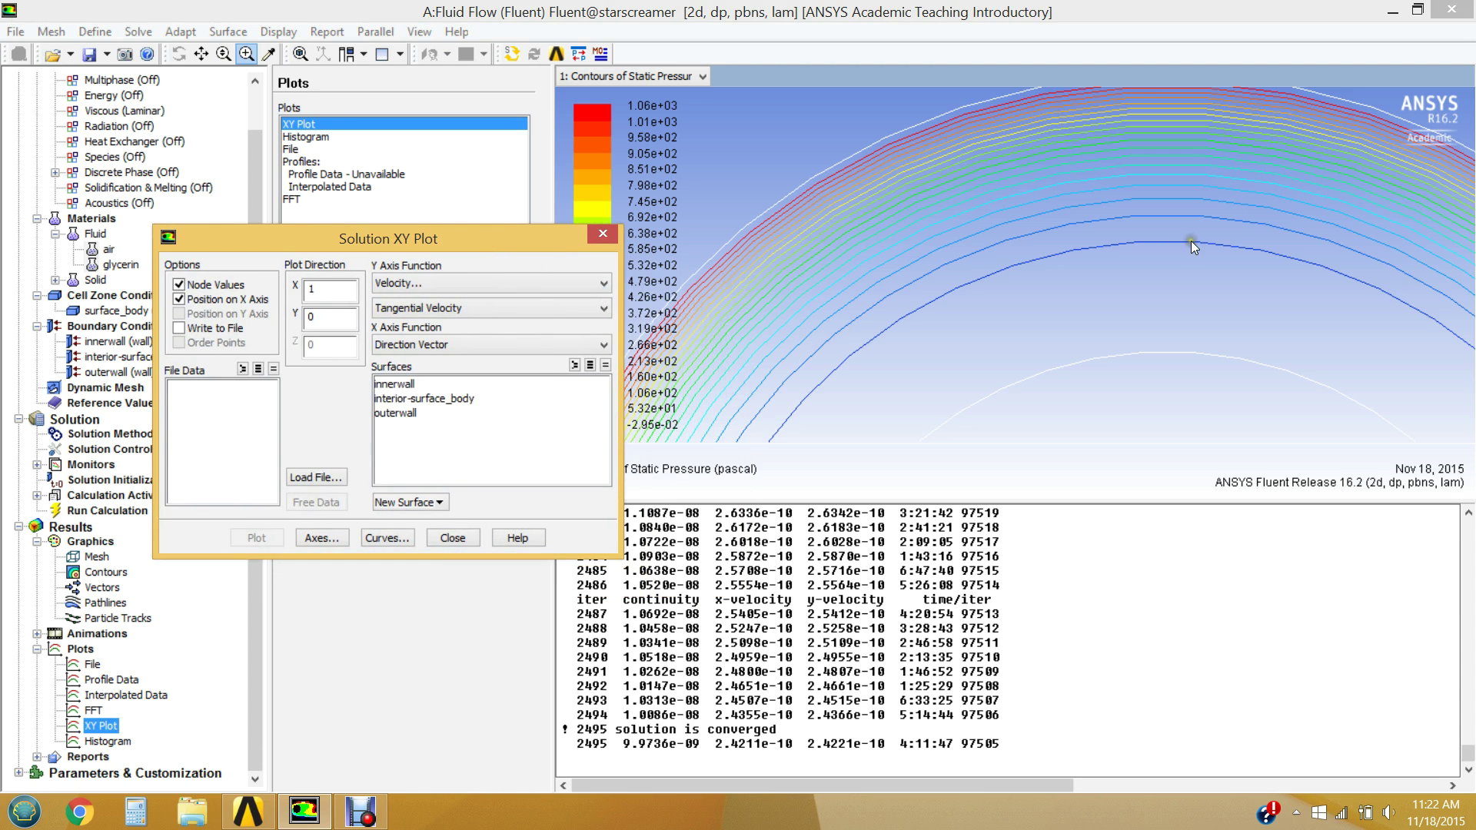
pyautogui.click(301, 55)
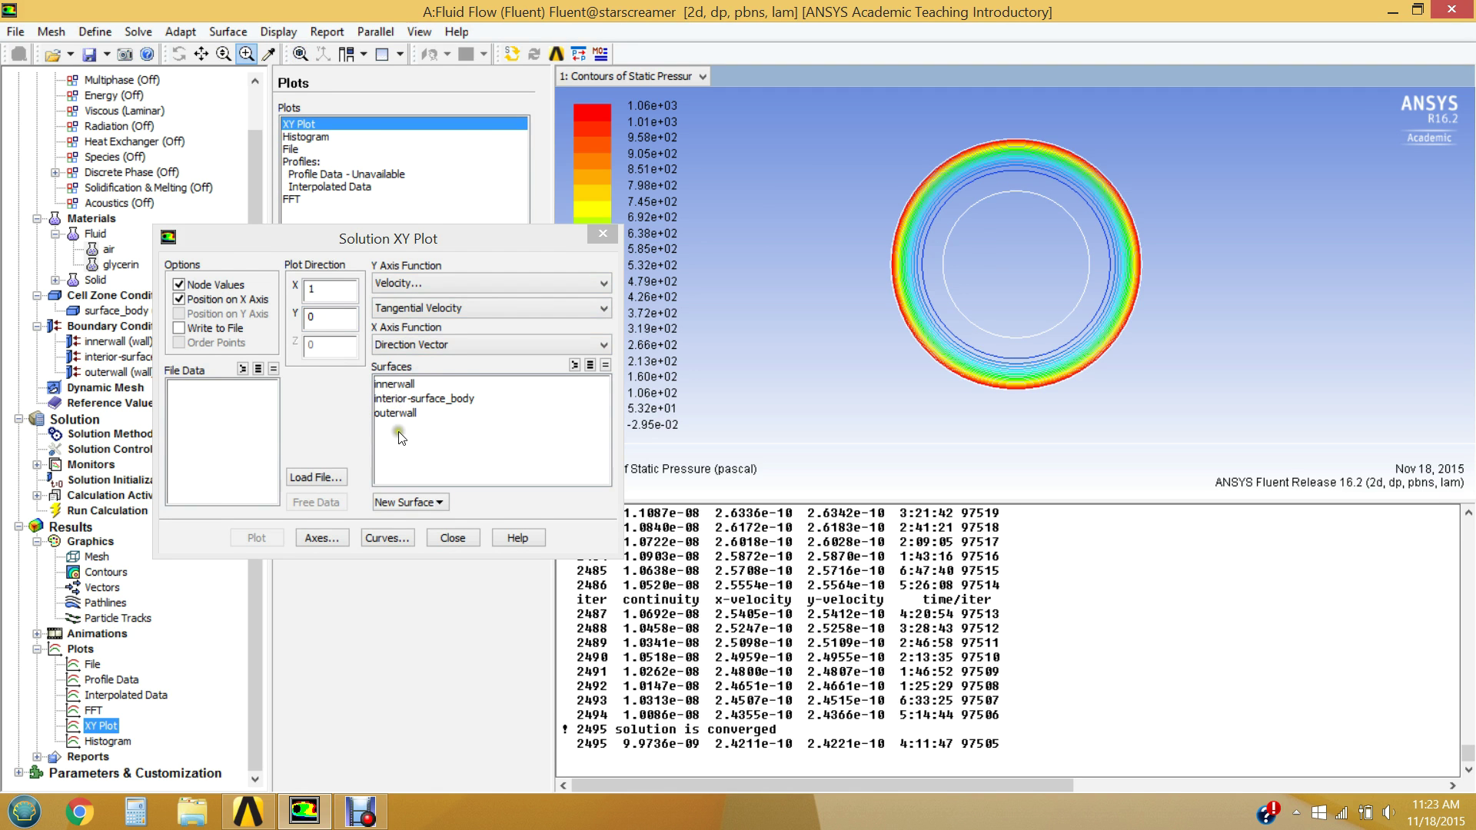
# Step: Start a new line surface running from x 0.07 m to x 0.12 m
pyautogui.click(395, 498)
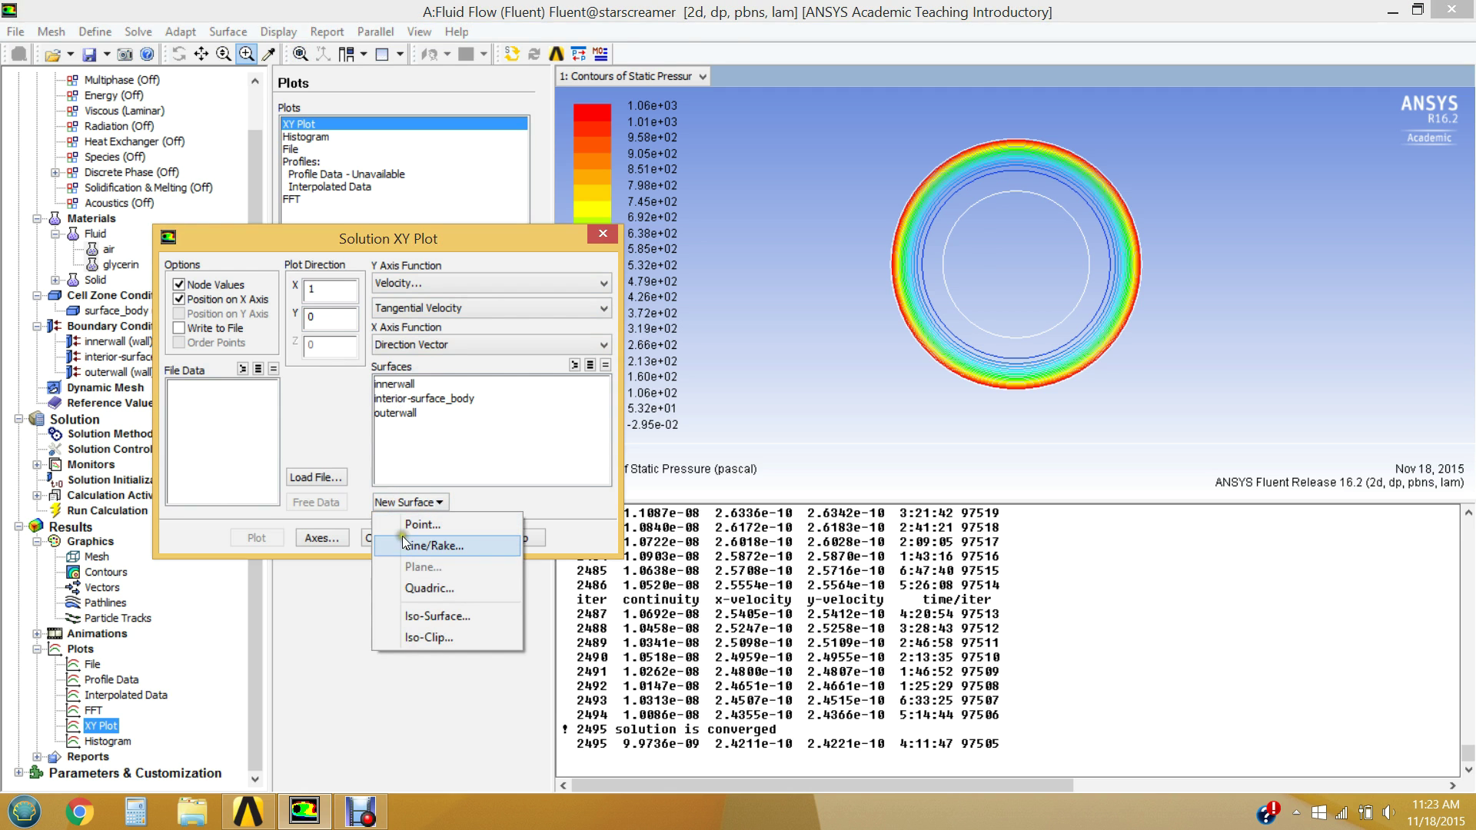
pyautogui.click(413, 545)
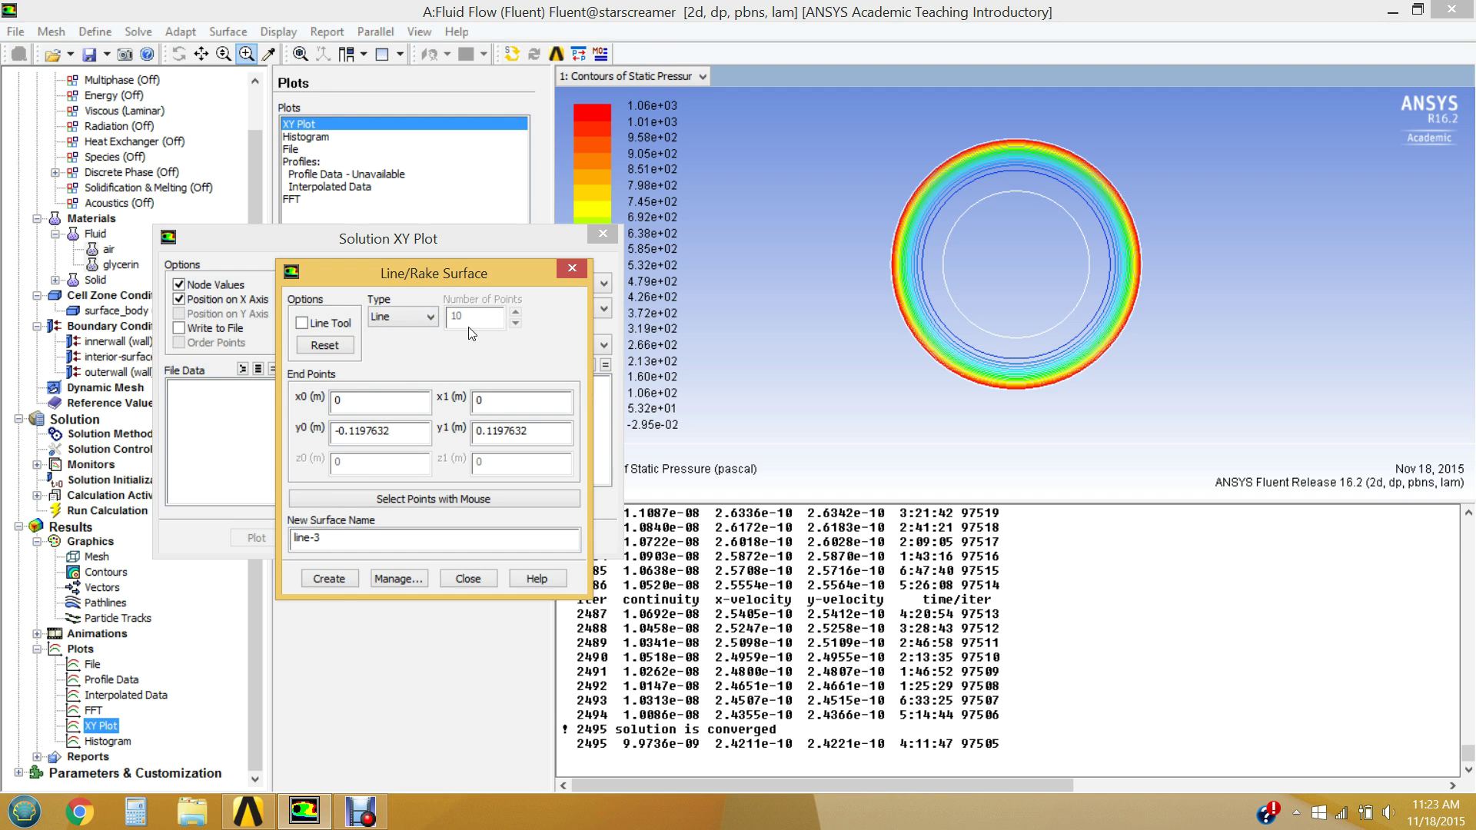
pyautogui.click(349, 407)
pyautogui.write('0.07')
pyautogui.click(489, 400)
pyautogui.write('.12')
# Step: Set both y coordinates to 0, create line-3, and select it for the plot
pyautogui.click(381, 515)
pyautogui.moveTo(428, 431); pyautogui.dragTo(281, 421)
pyautogui.write('0')
pyautogui.moveTo(568, 431); pyautogui.dragTo(458, 432)
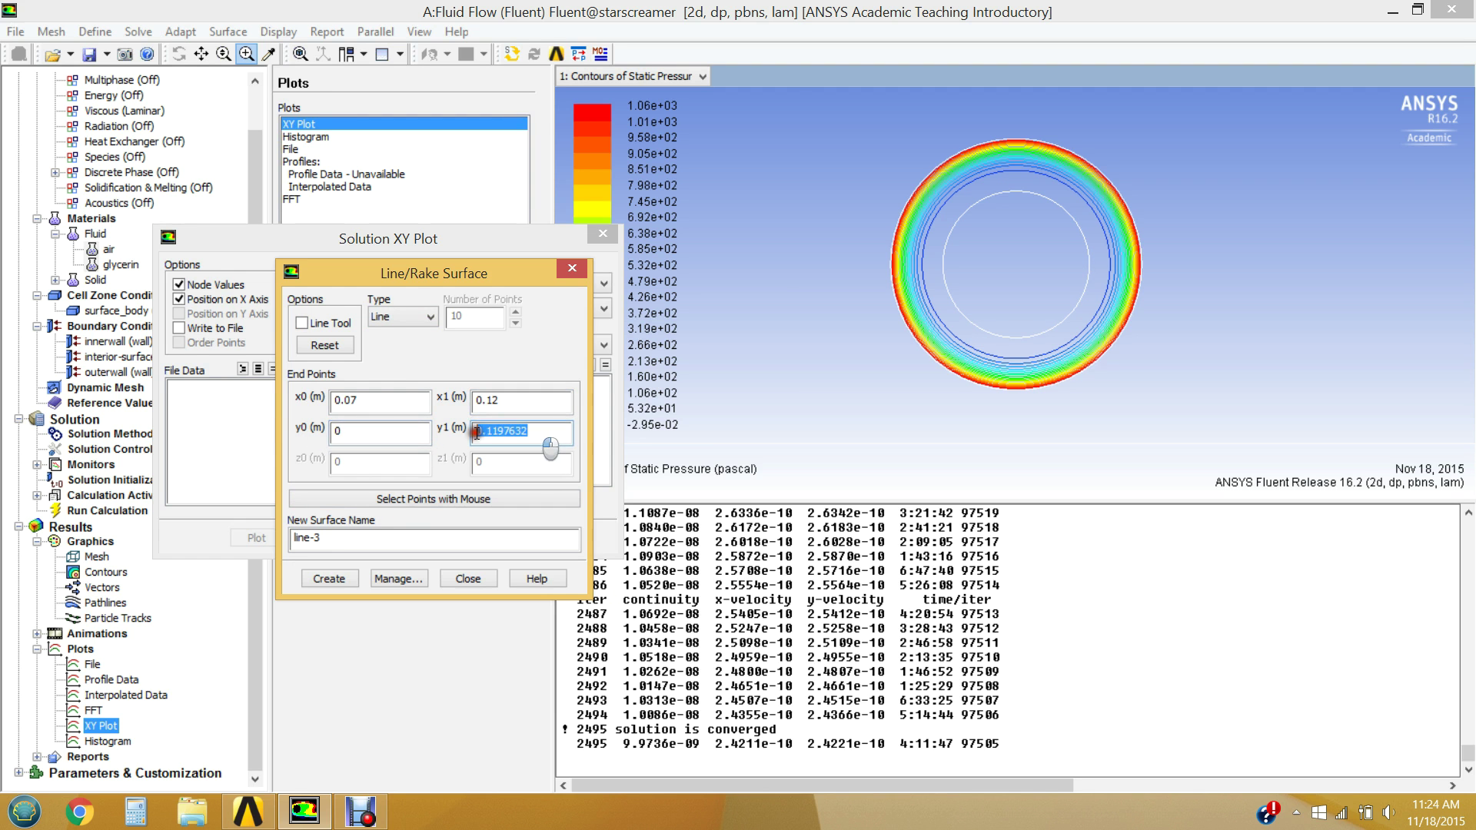
pyautogui.write('0')
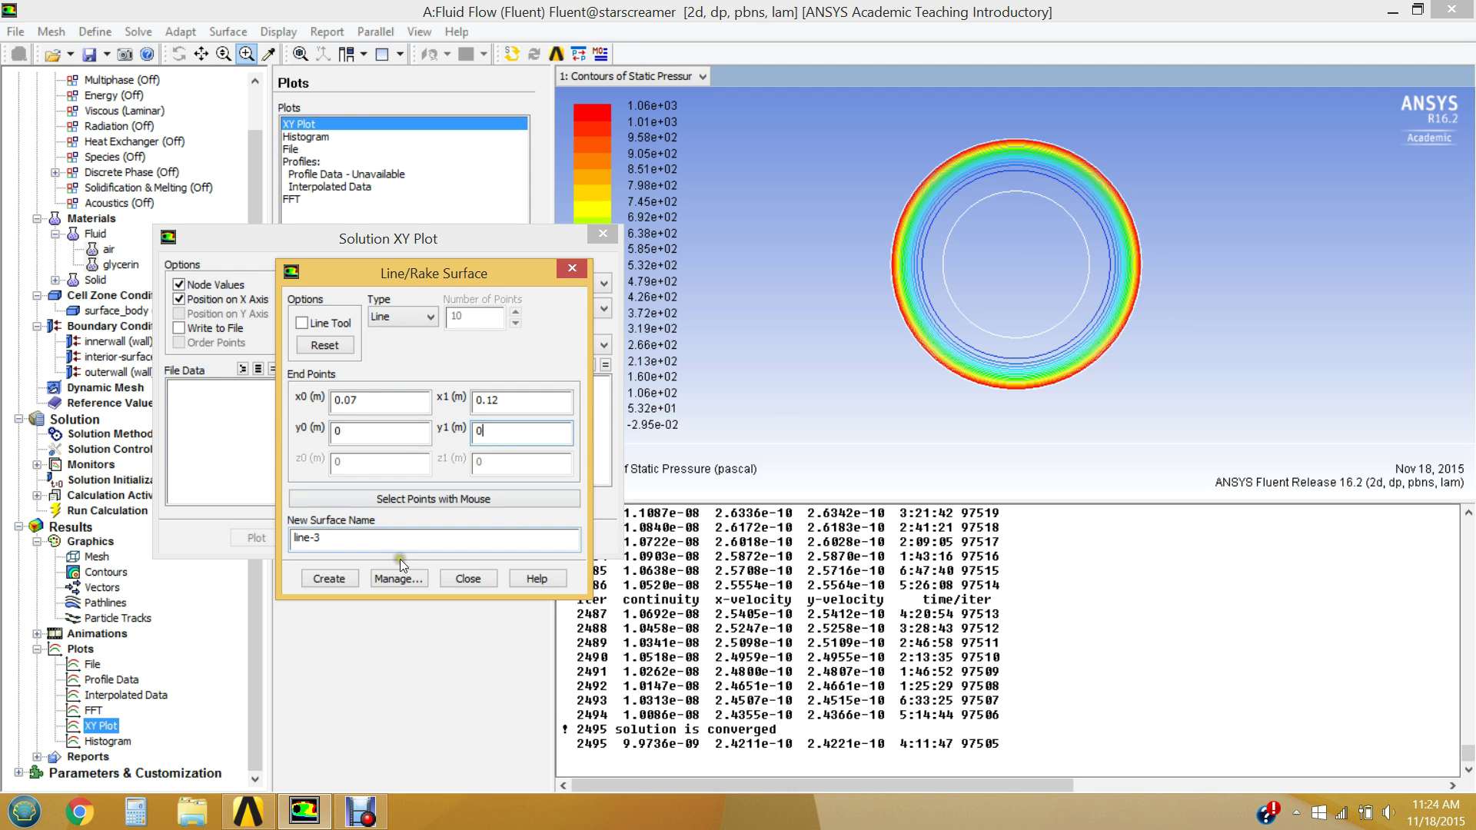
pyautogui.click(343, 578)
pyautogui.click(449, 580)
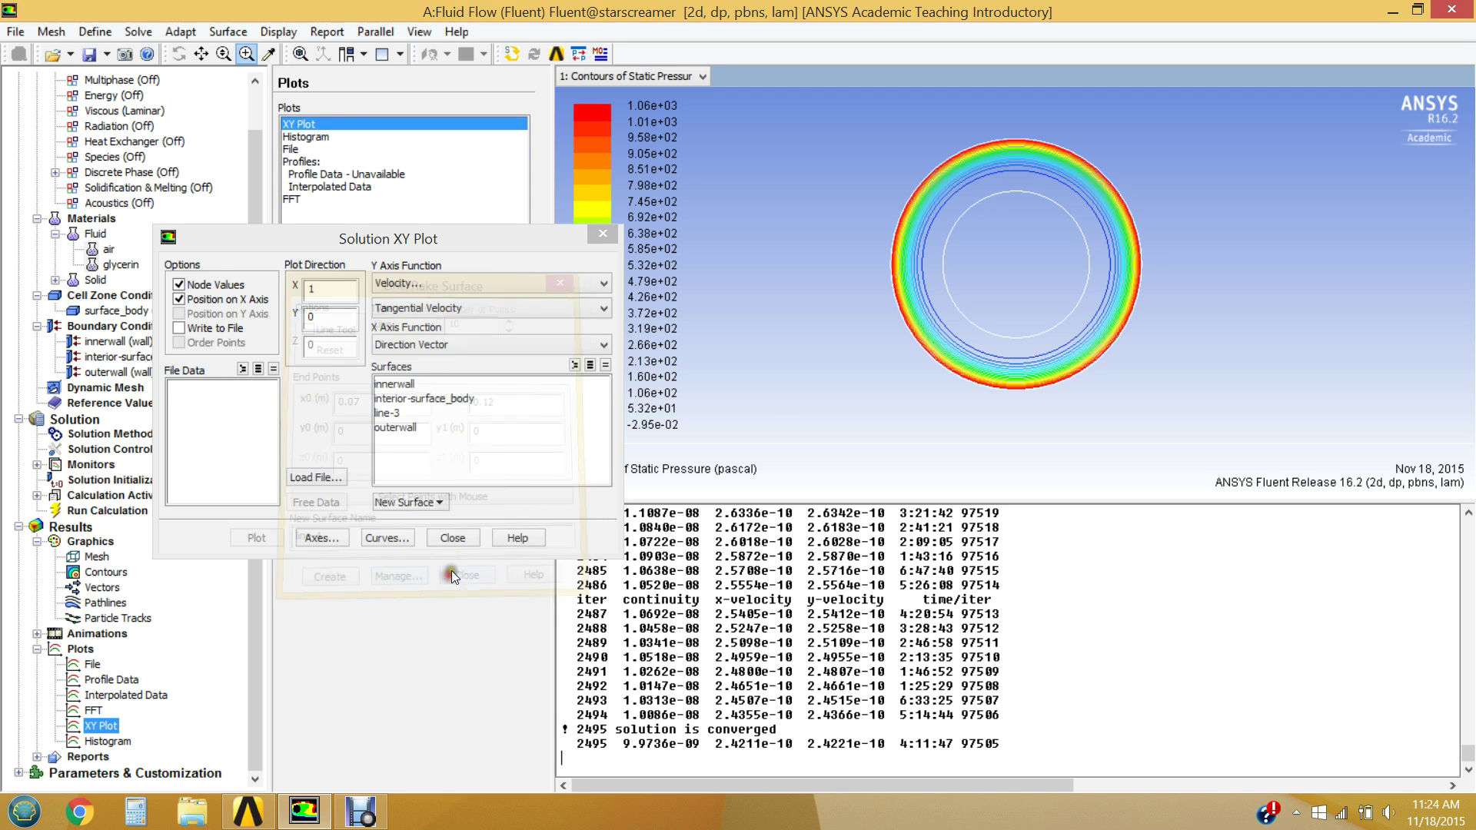
pyautogui.click(384, 416)
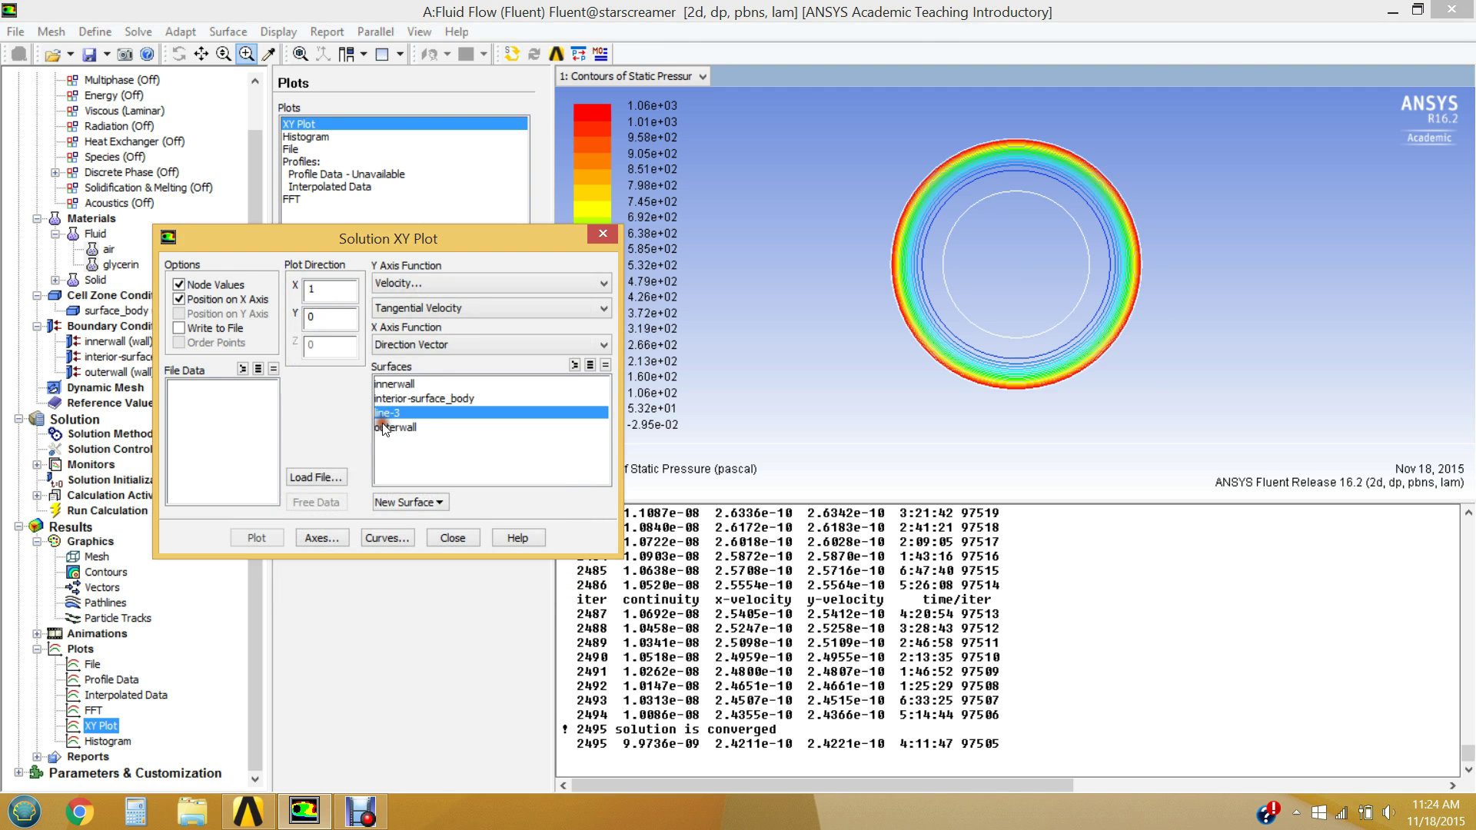
# Step: Enable Write to File and create a new results folder in Documents to save into
pyautogui.click(178, 329)
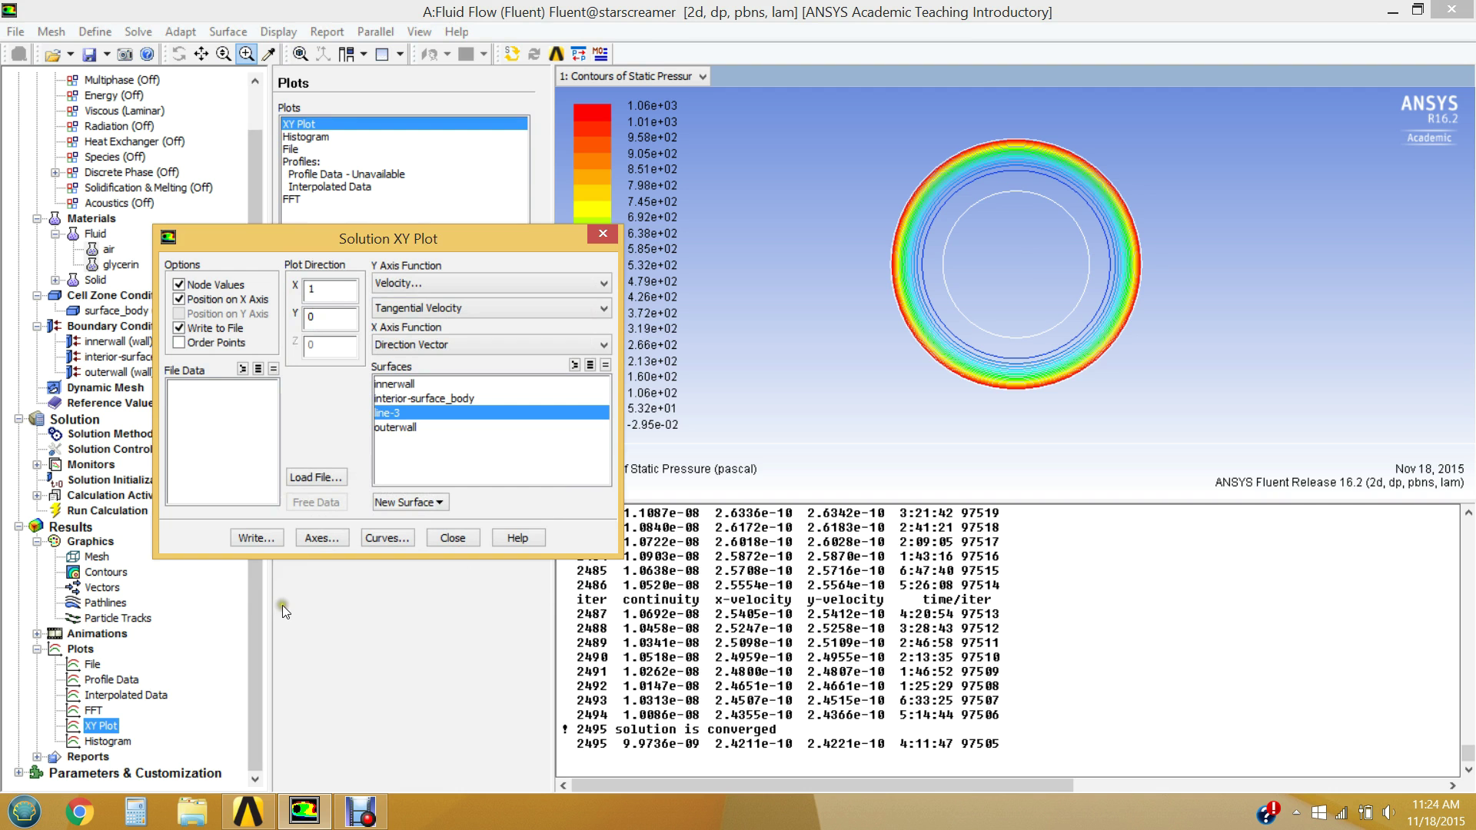
pyautogui.click(265, 538)
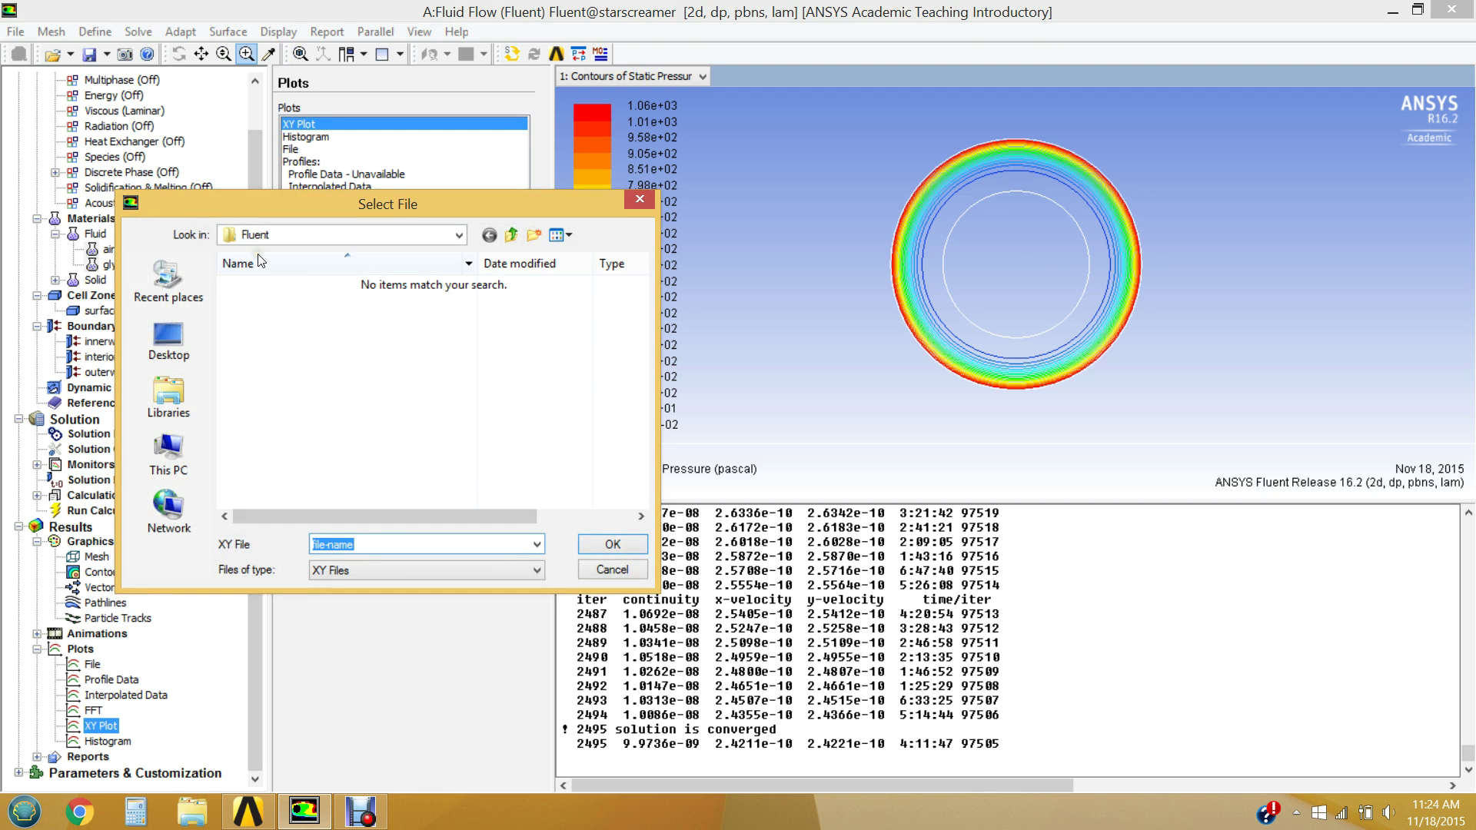
pyautogui.click(163, 396)
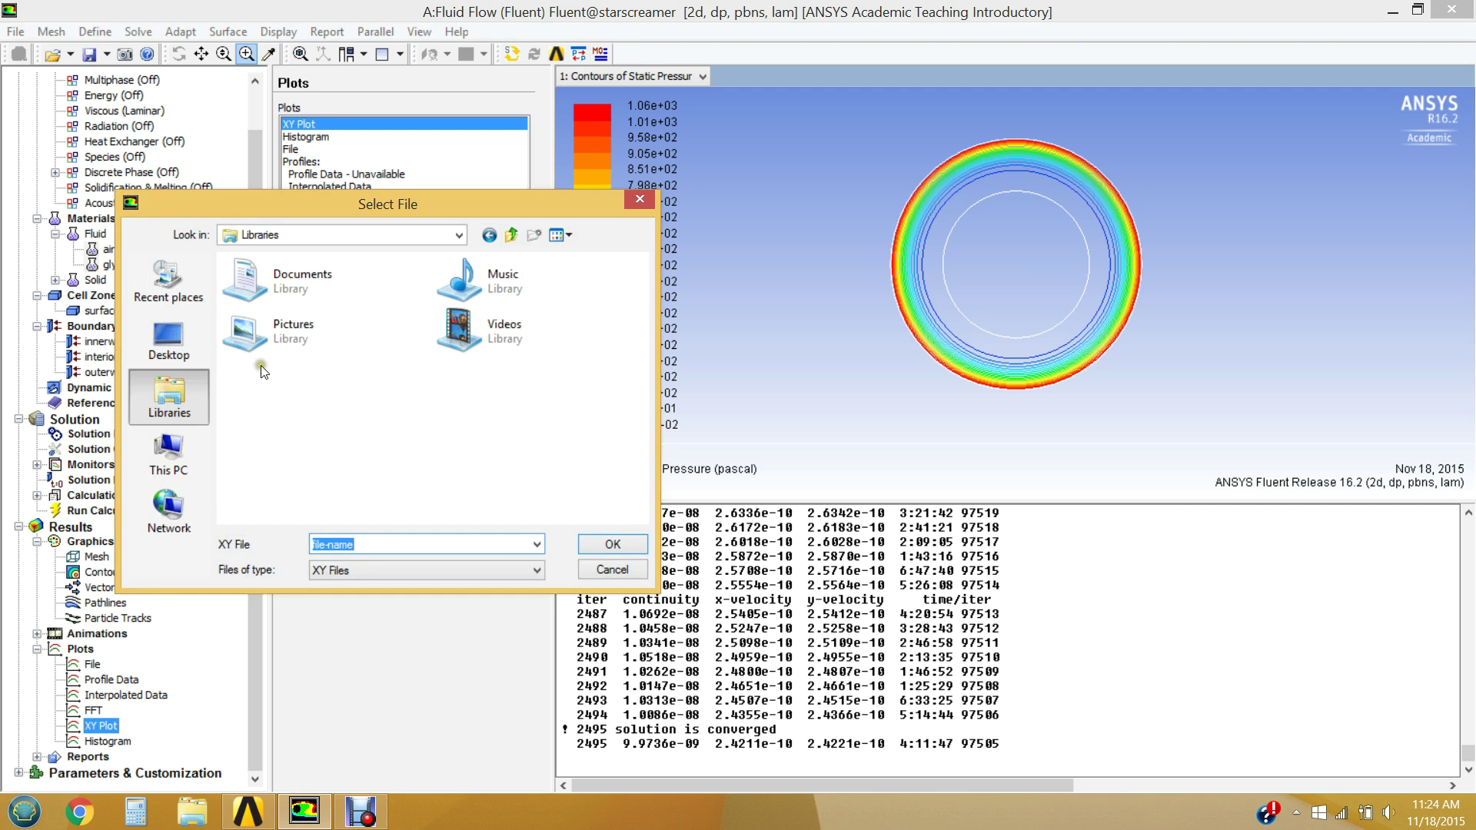
pyautogui.doubleClick(297, 300)
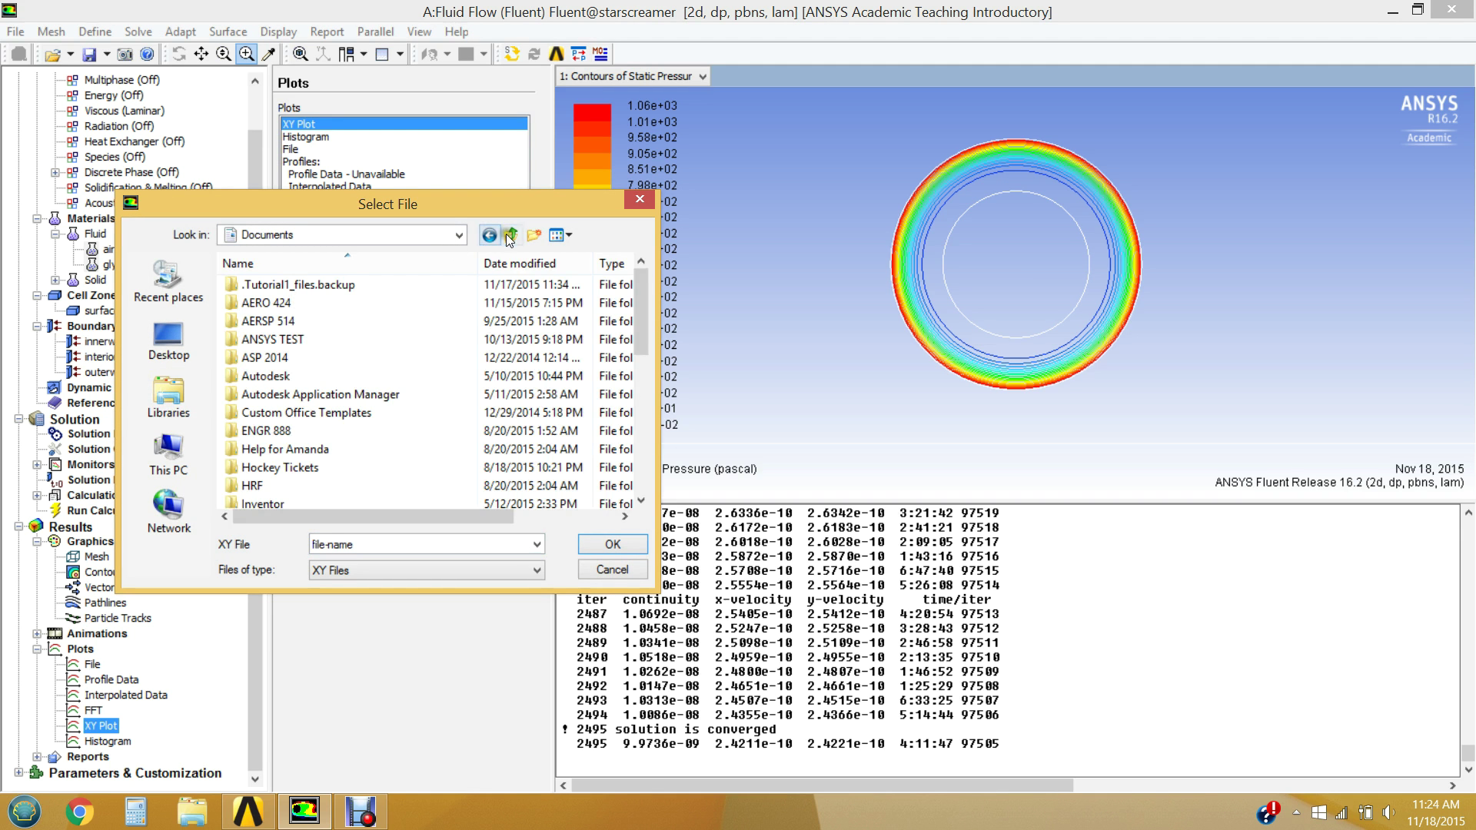
pyautogui.press('r')
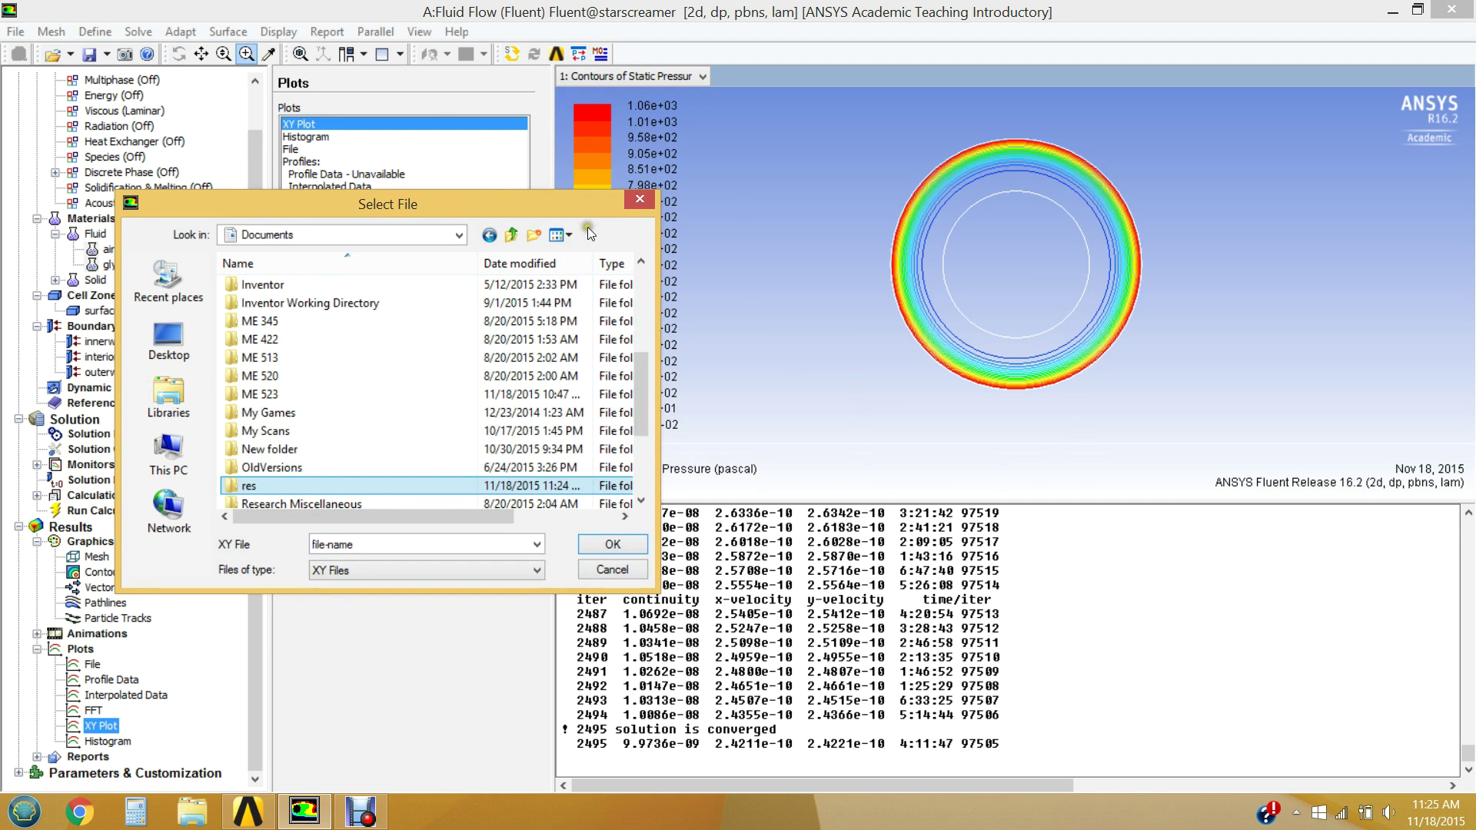
pyautogui.click(533, 235)
pyautogui.write('results')
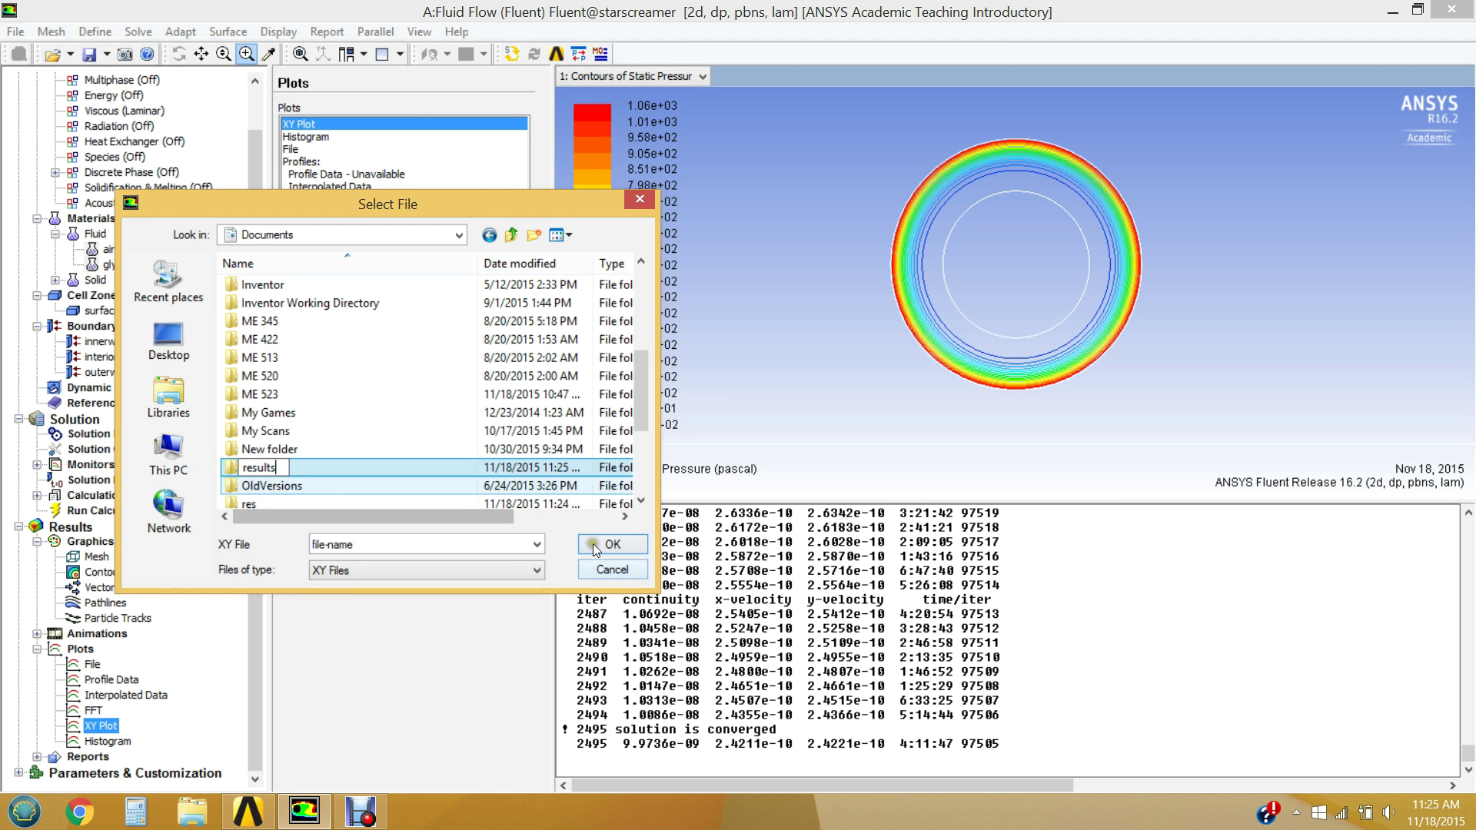
pyautogui.press('Return')
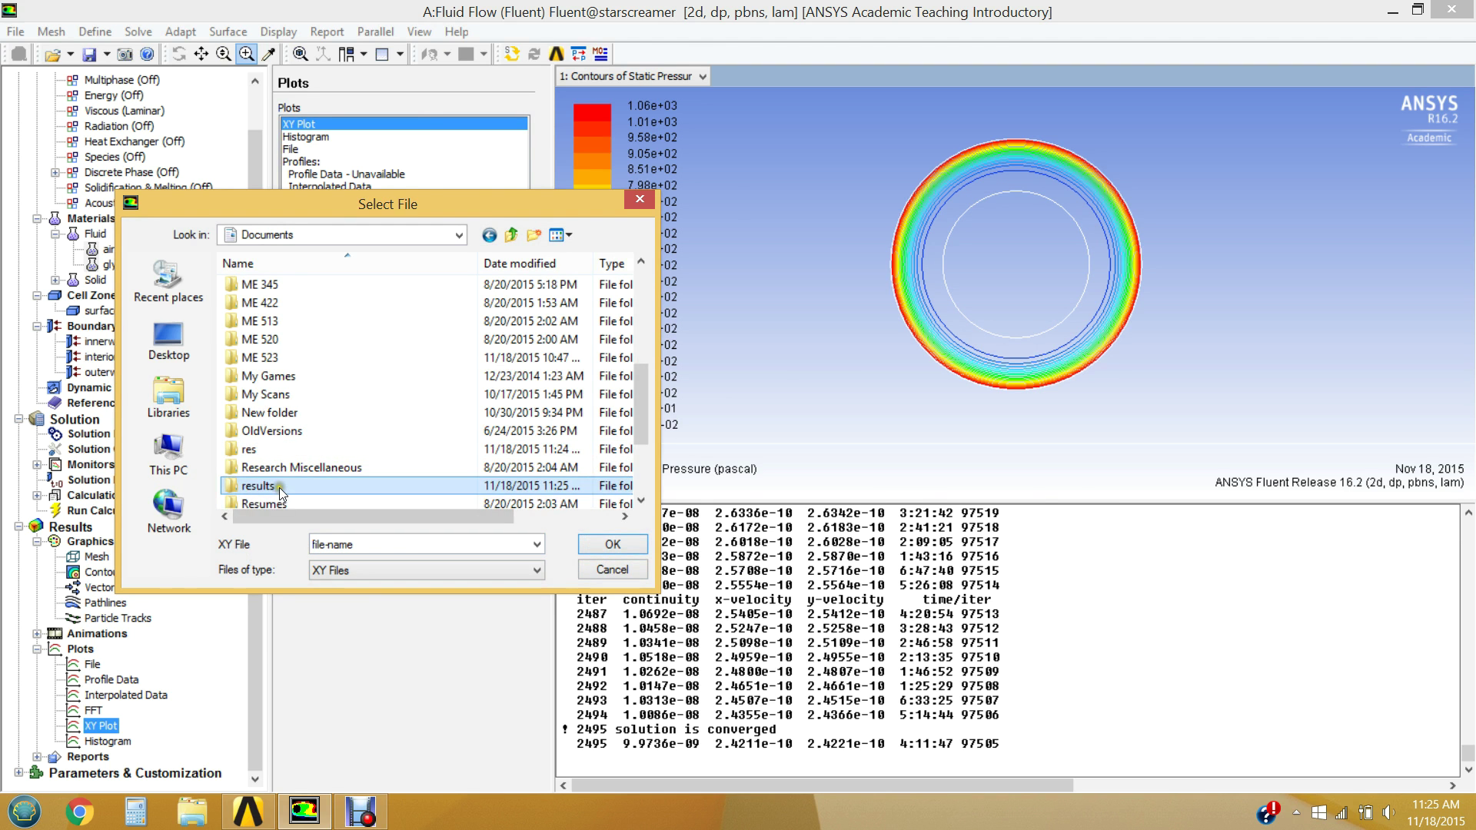
pyautogui.doubleClick(261, 486)
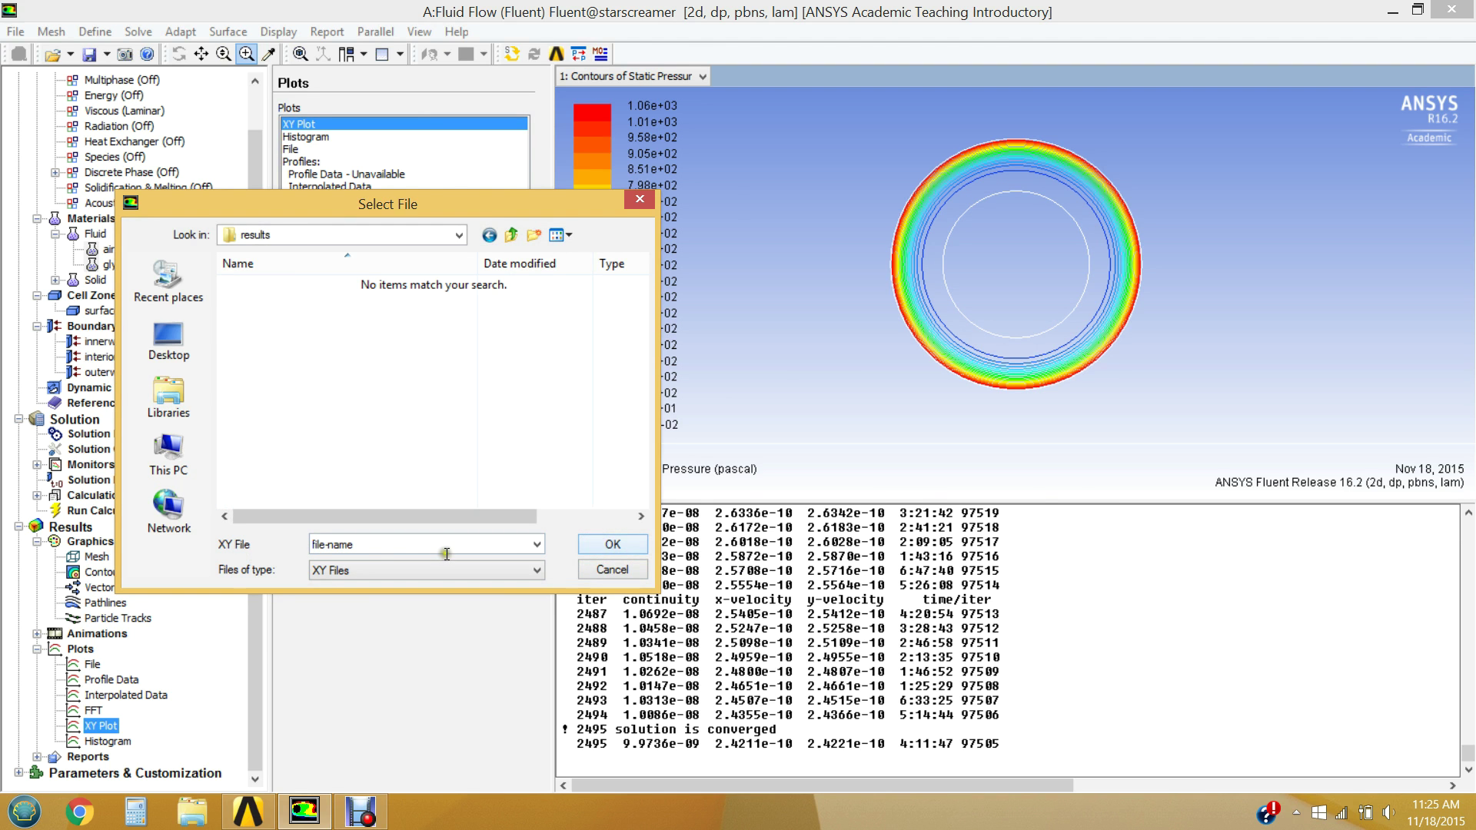
# Step: Save the tangential-velocity data as radialdata in results and close the XY plot setup
pyautogui.moveTo(378, 548); pyautogui.dragTo(289, 546)
pyautogui.write('radiua')
pyautogui.press('BackSpace')
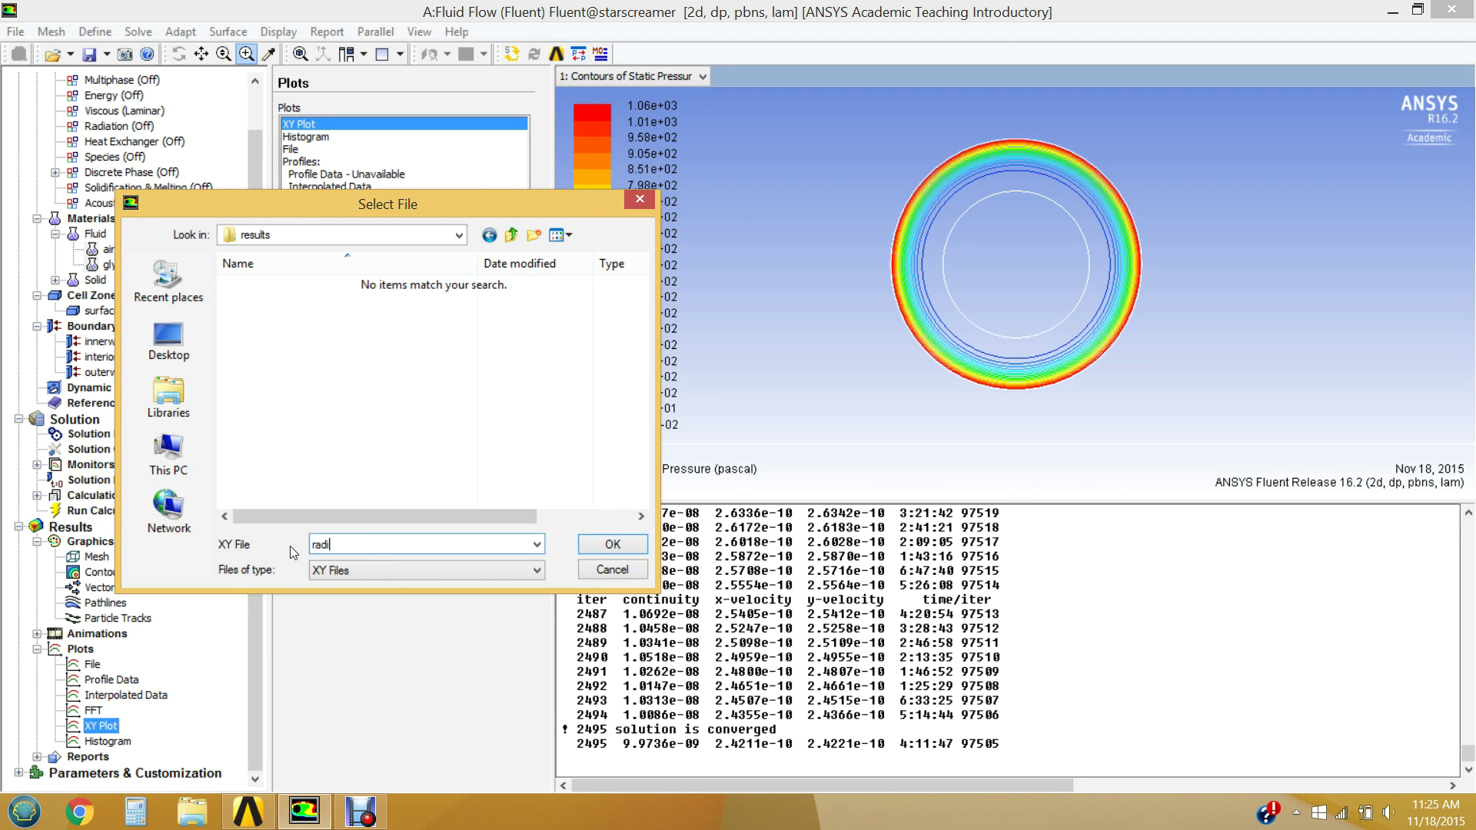
pyautogui.write('aldata')
pyautogui.click(592, 544)
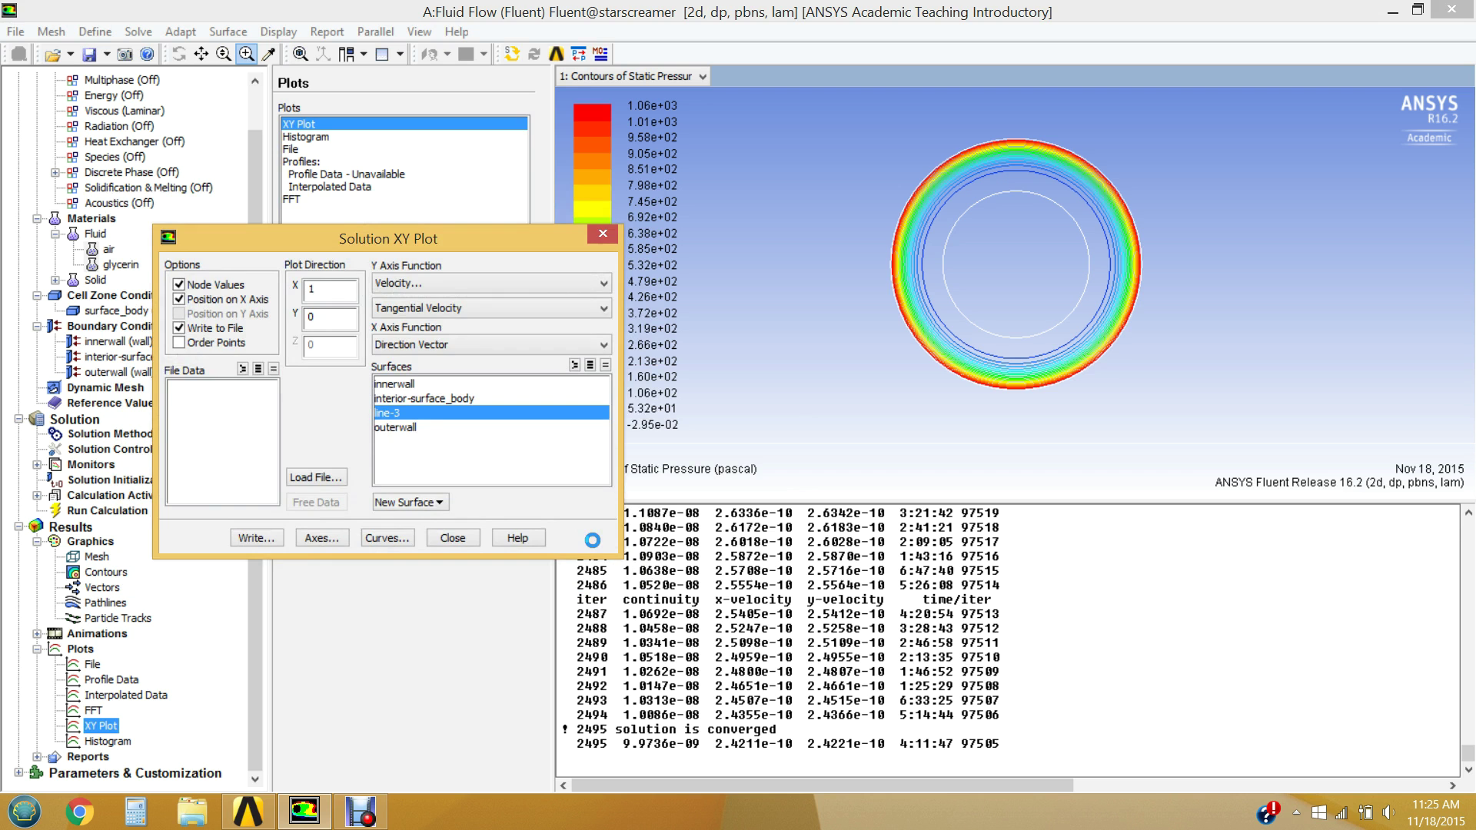
pyautogui.click(468, 532)
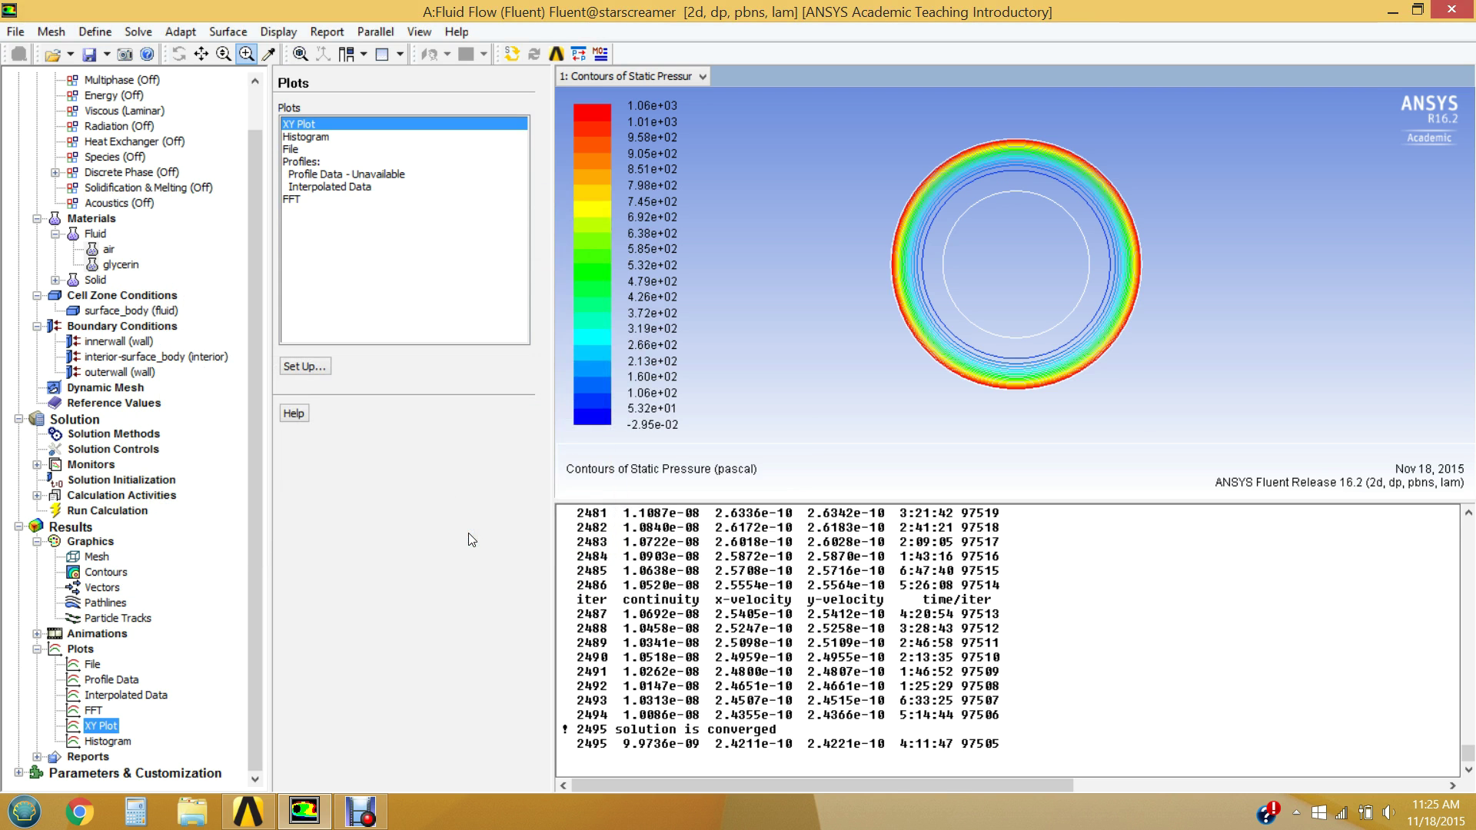
# Step: Launch Excel 2013 and browse this computer for a file to open
pyautogui.click(25, 812)
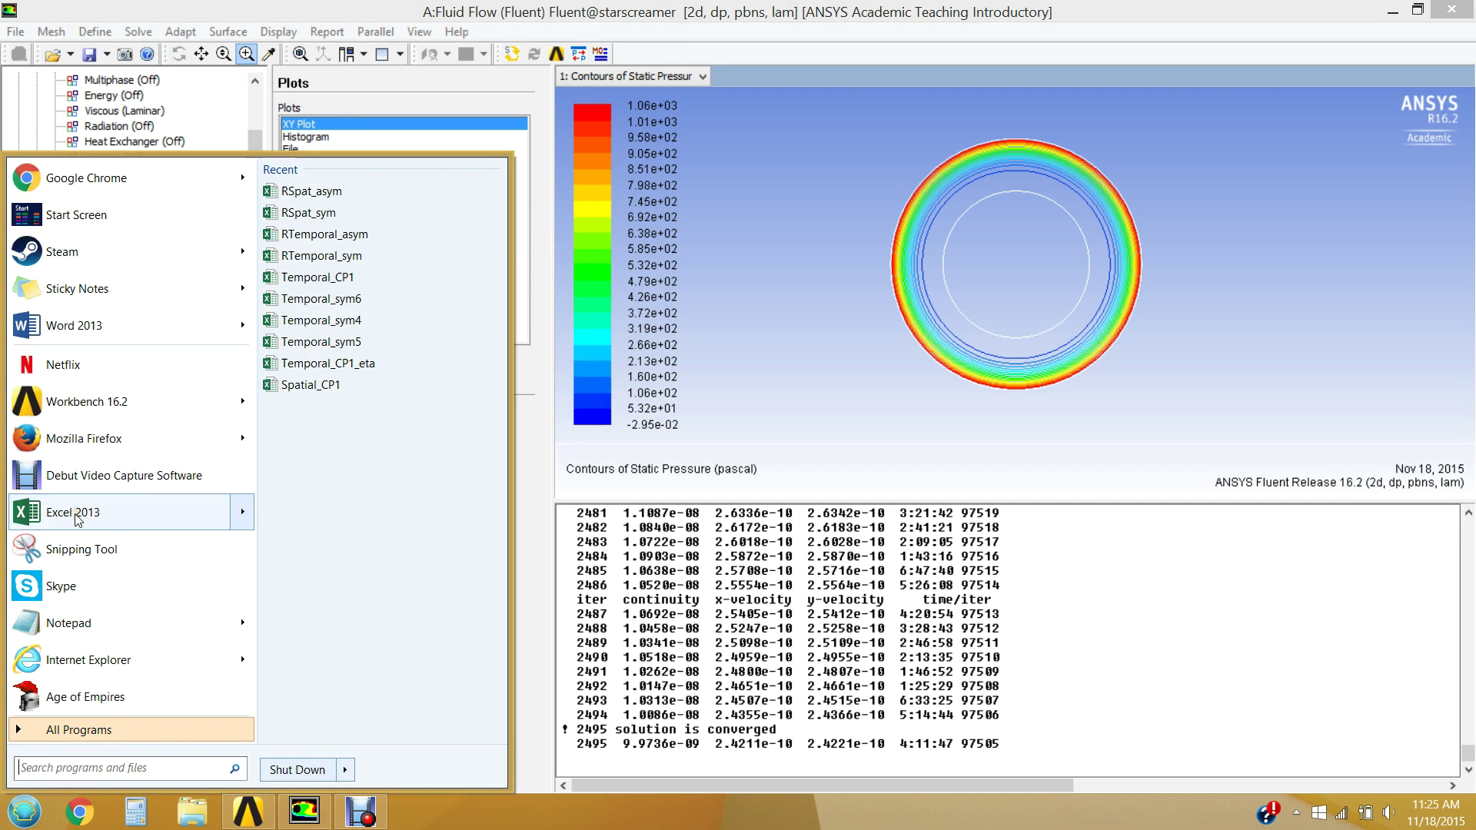
pyautogui.click(77, 515)
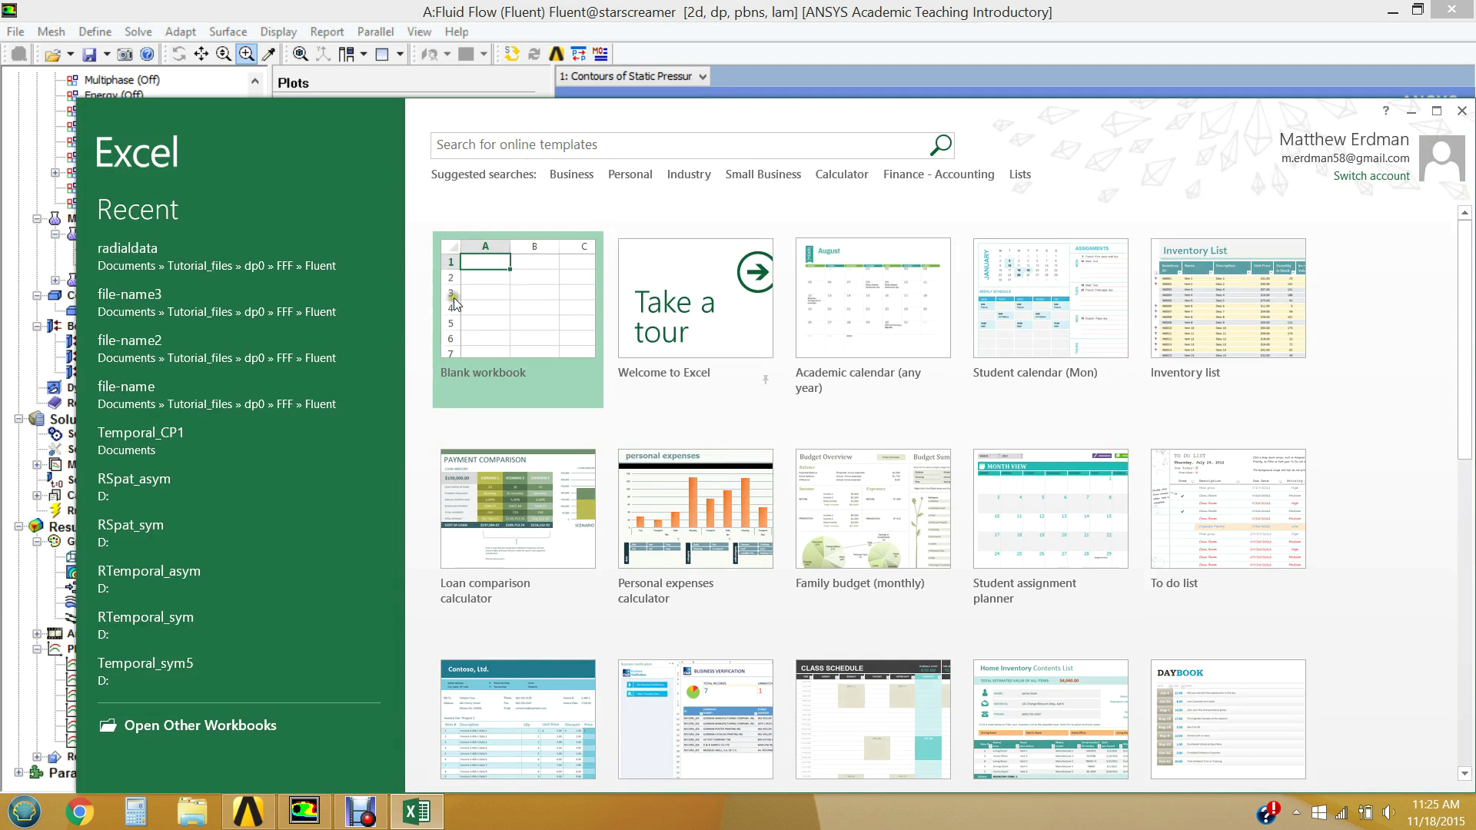
pyautogui.click(190, 728)
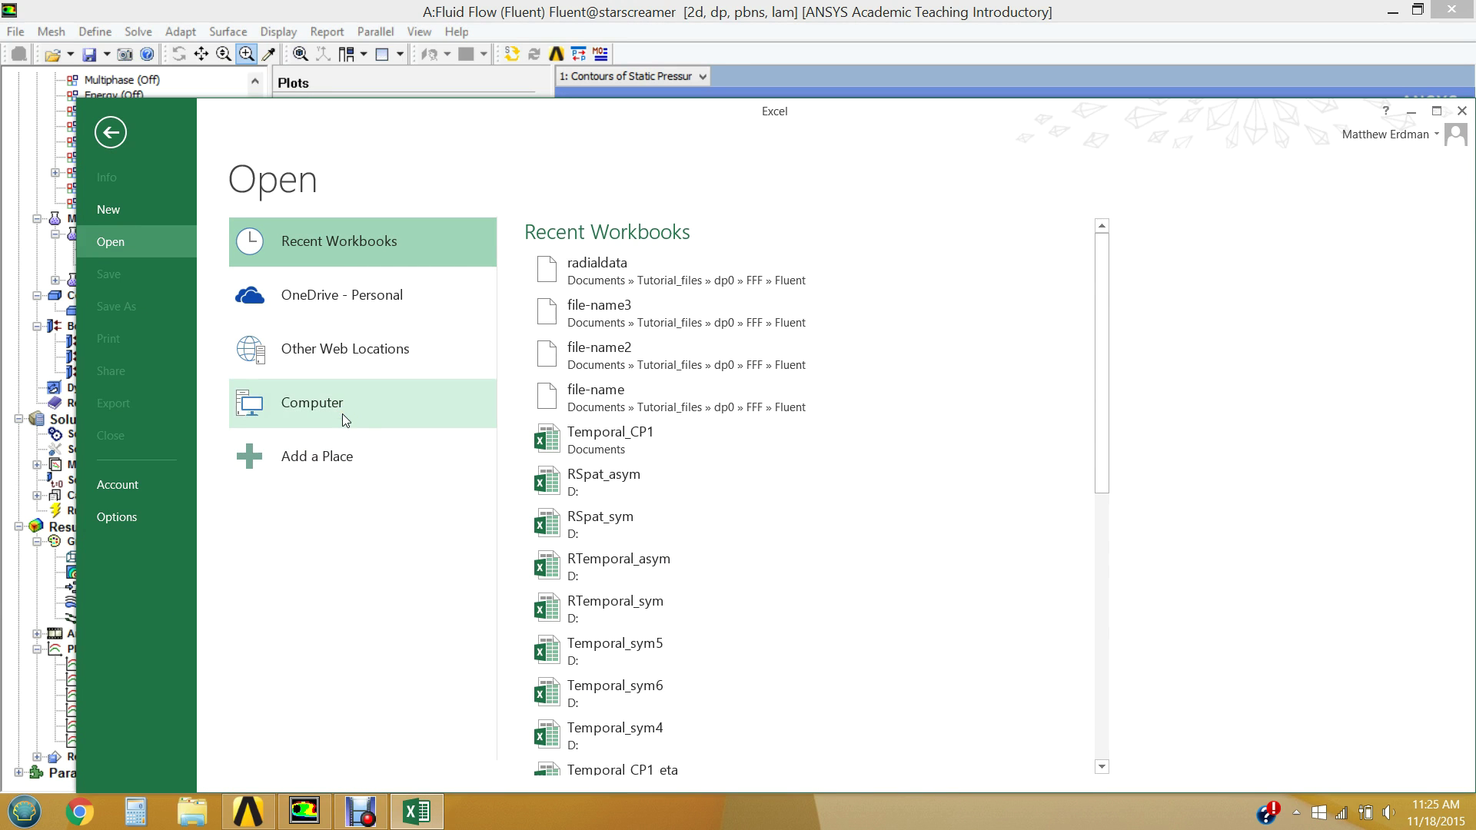
pyautogui.click(304, 395)
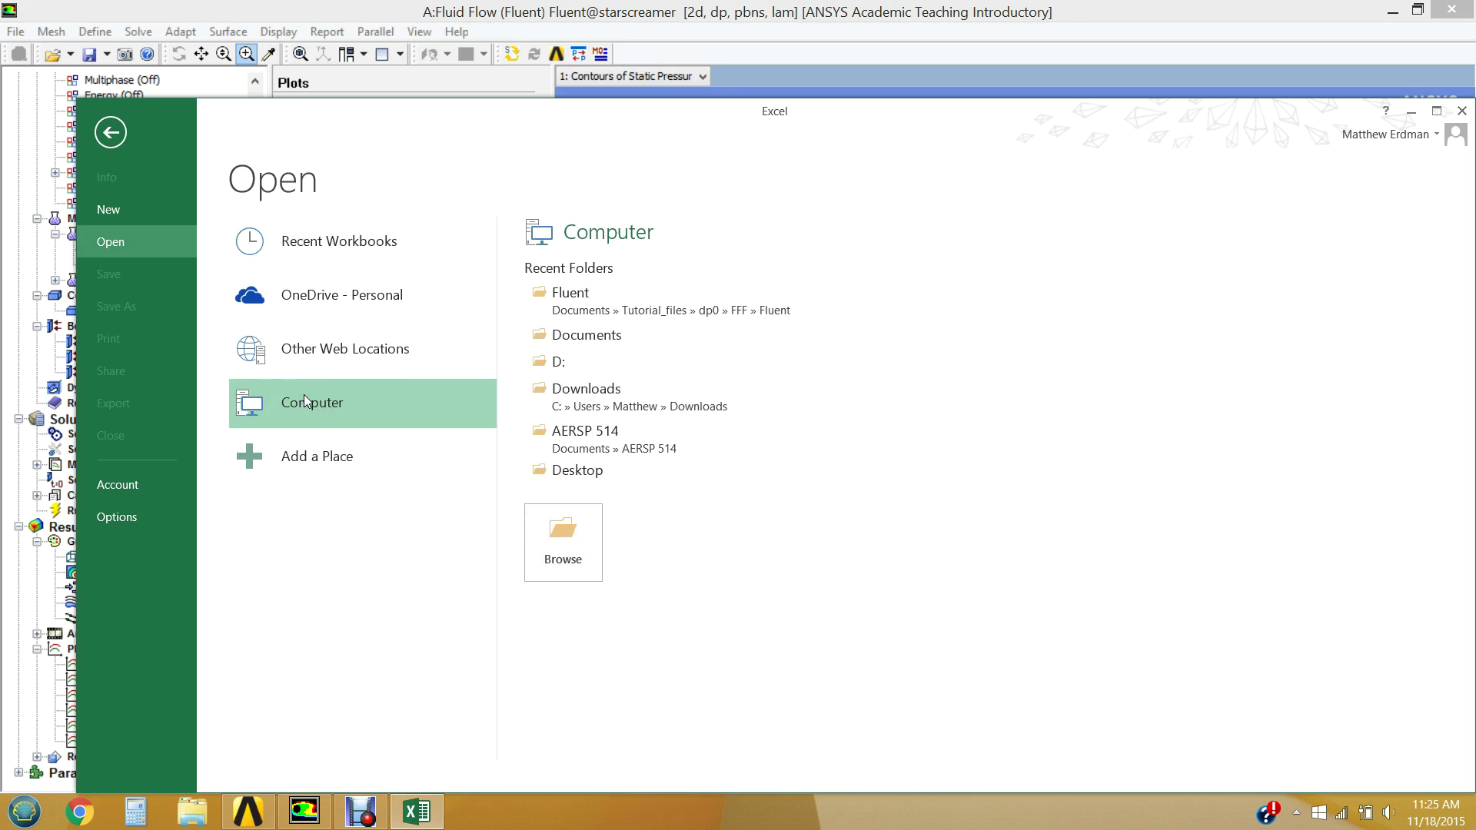
pyautogui.click(403, 400)
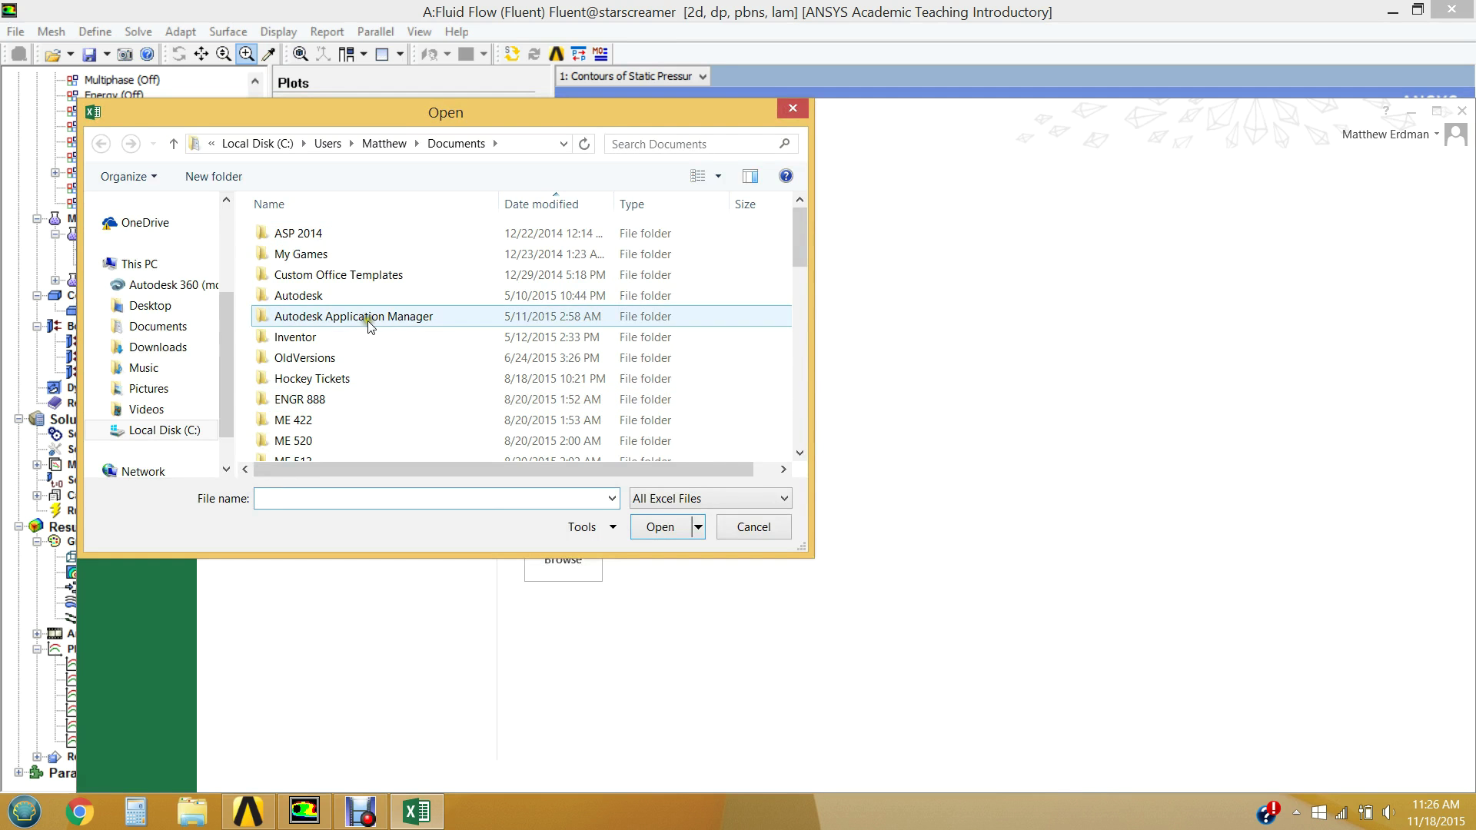
# Step: Open radialdata from the results folder, showing All Files types
pyautogui.moveTo(806, 229); pyautogui.dragTo(806, 362)
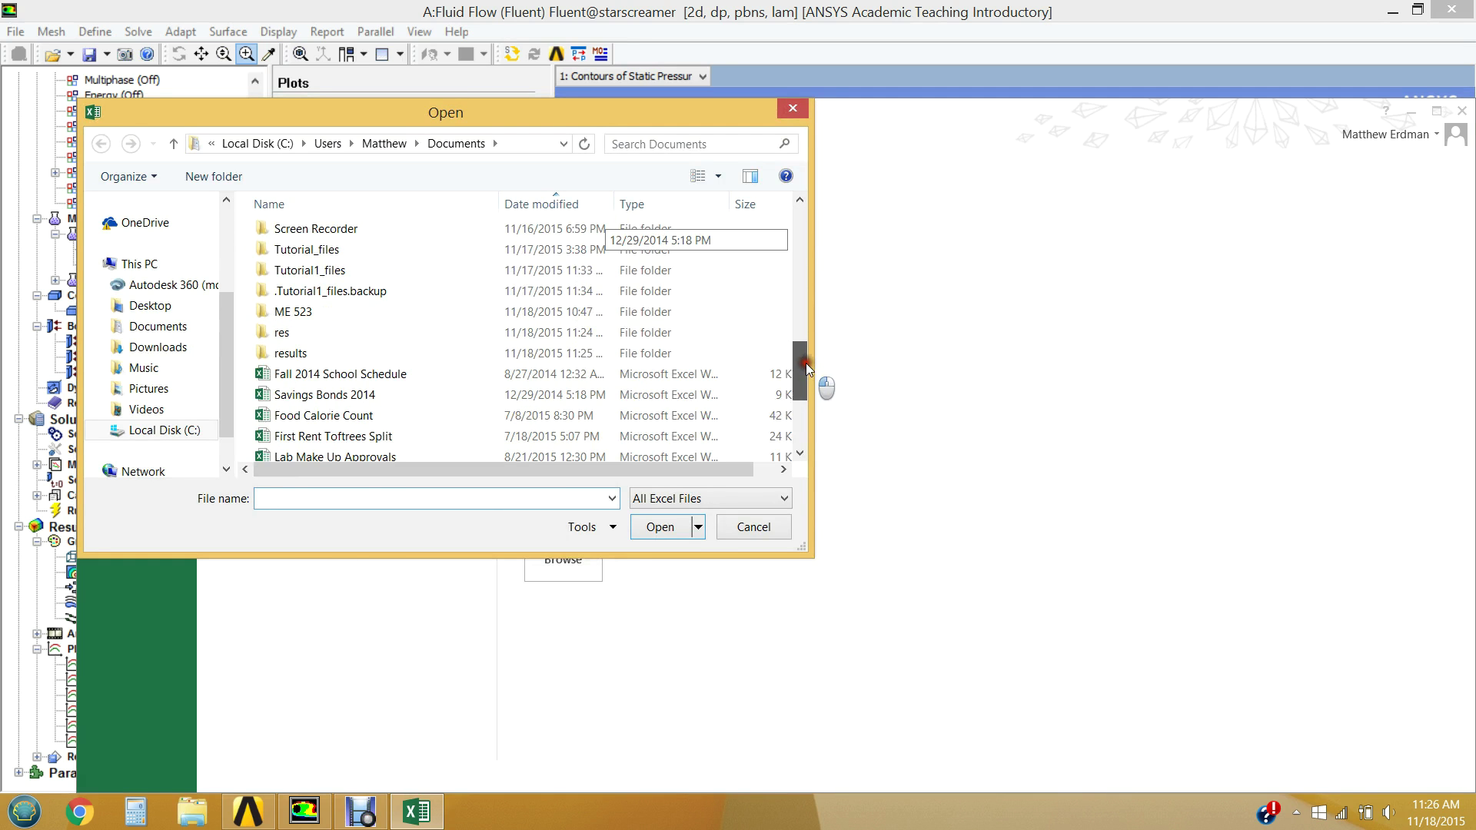
pyautogui.doubleClick(358, 347)
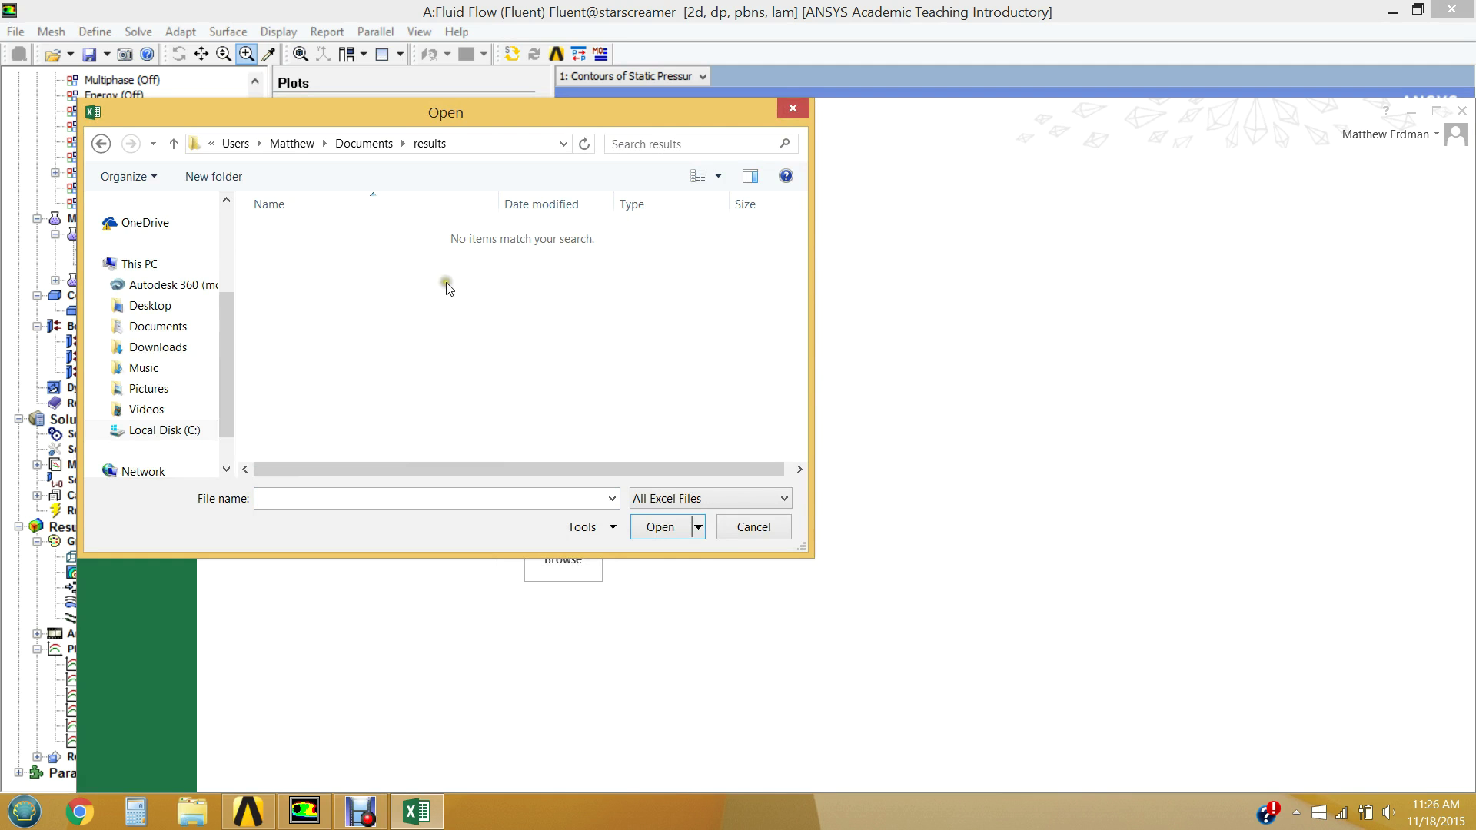
pyautogui.click(680, 499)
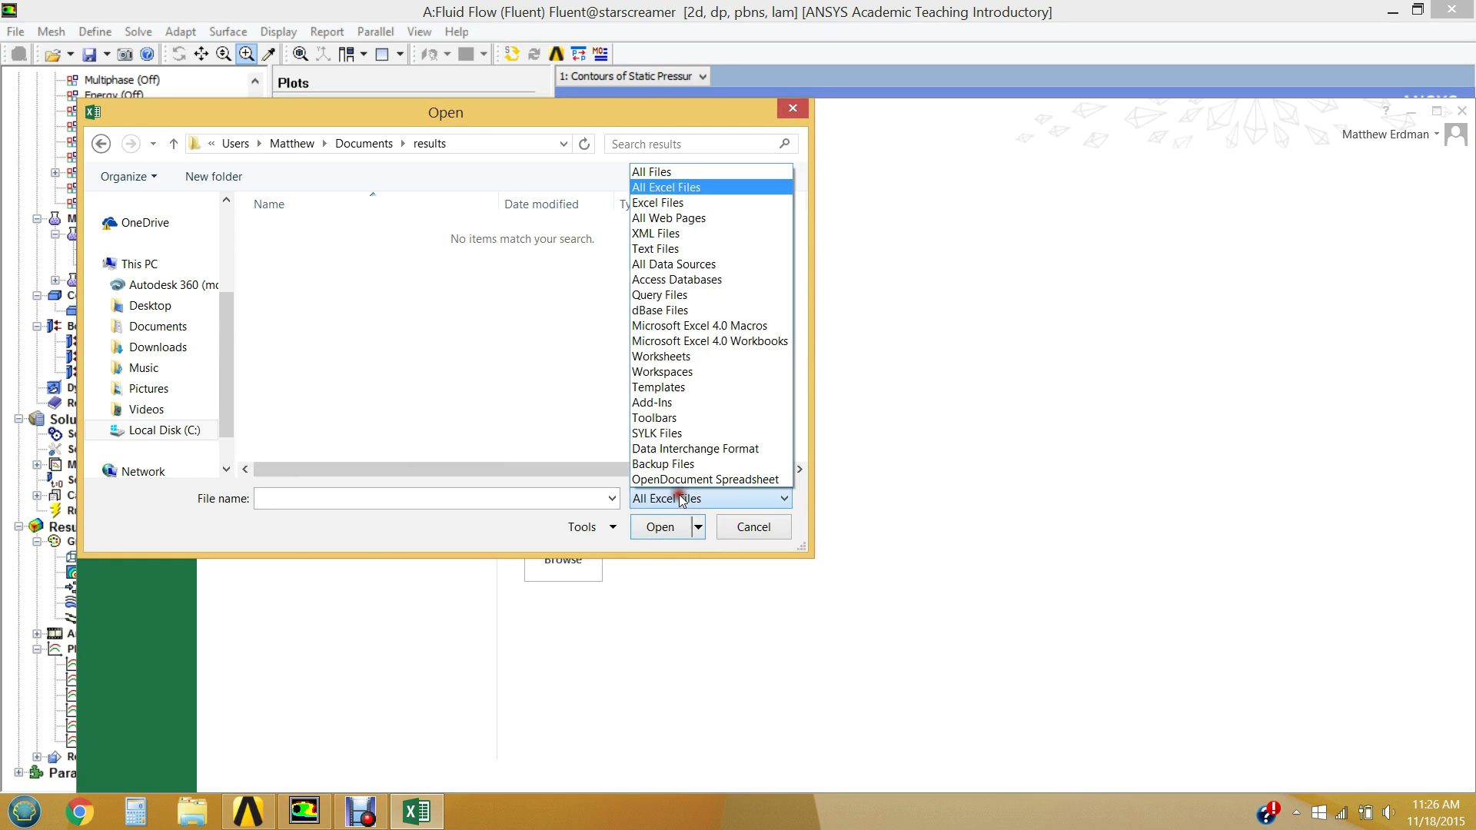
pyautogui.click(696, 173)
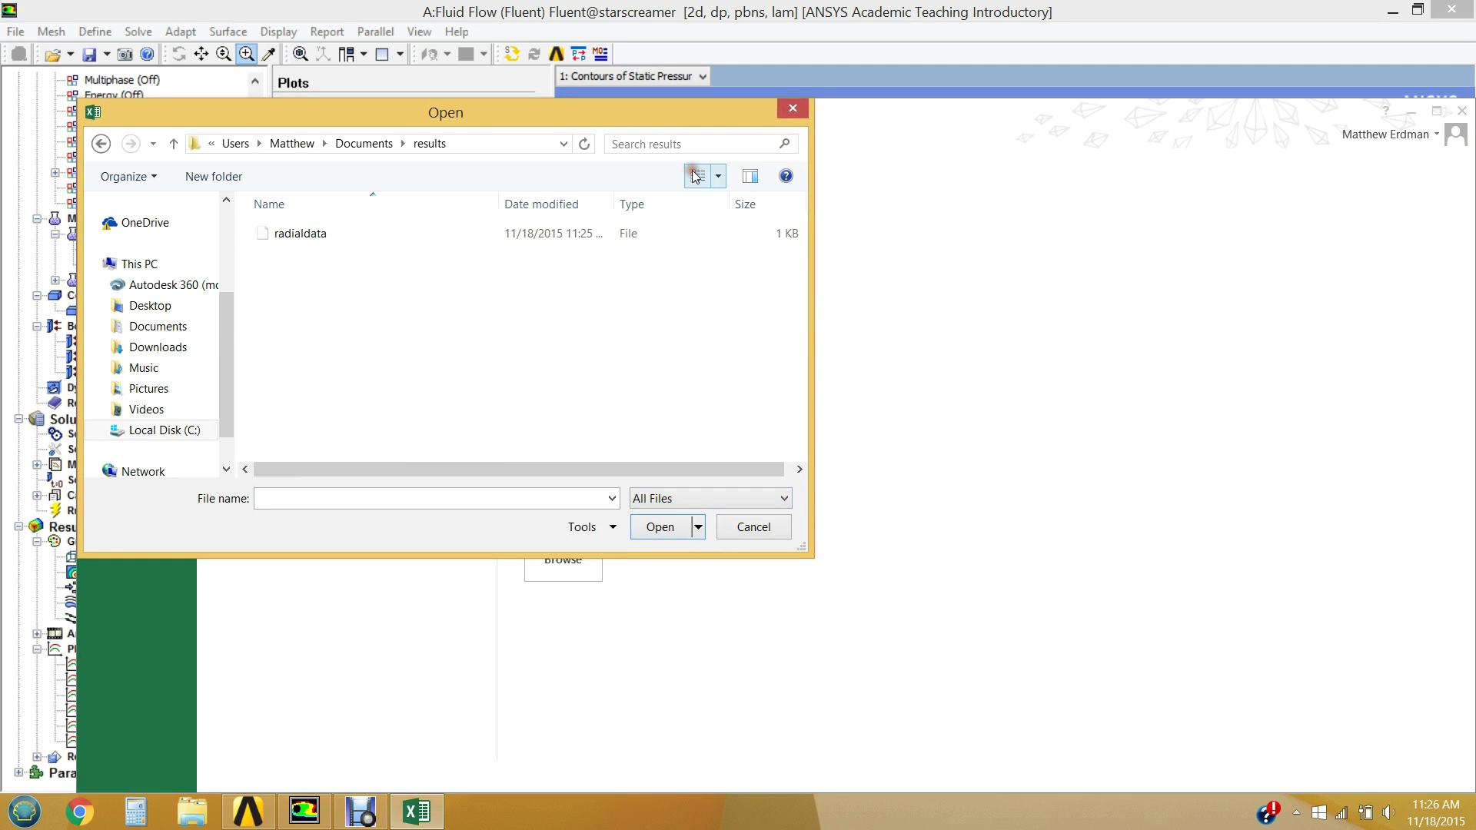
pyautogui.doubleClick(363, 236)
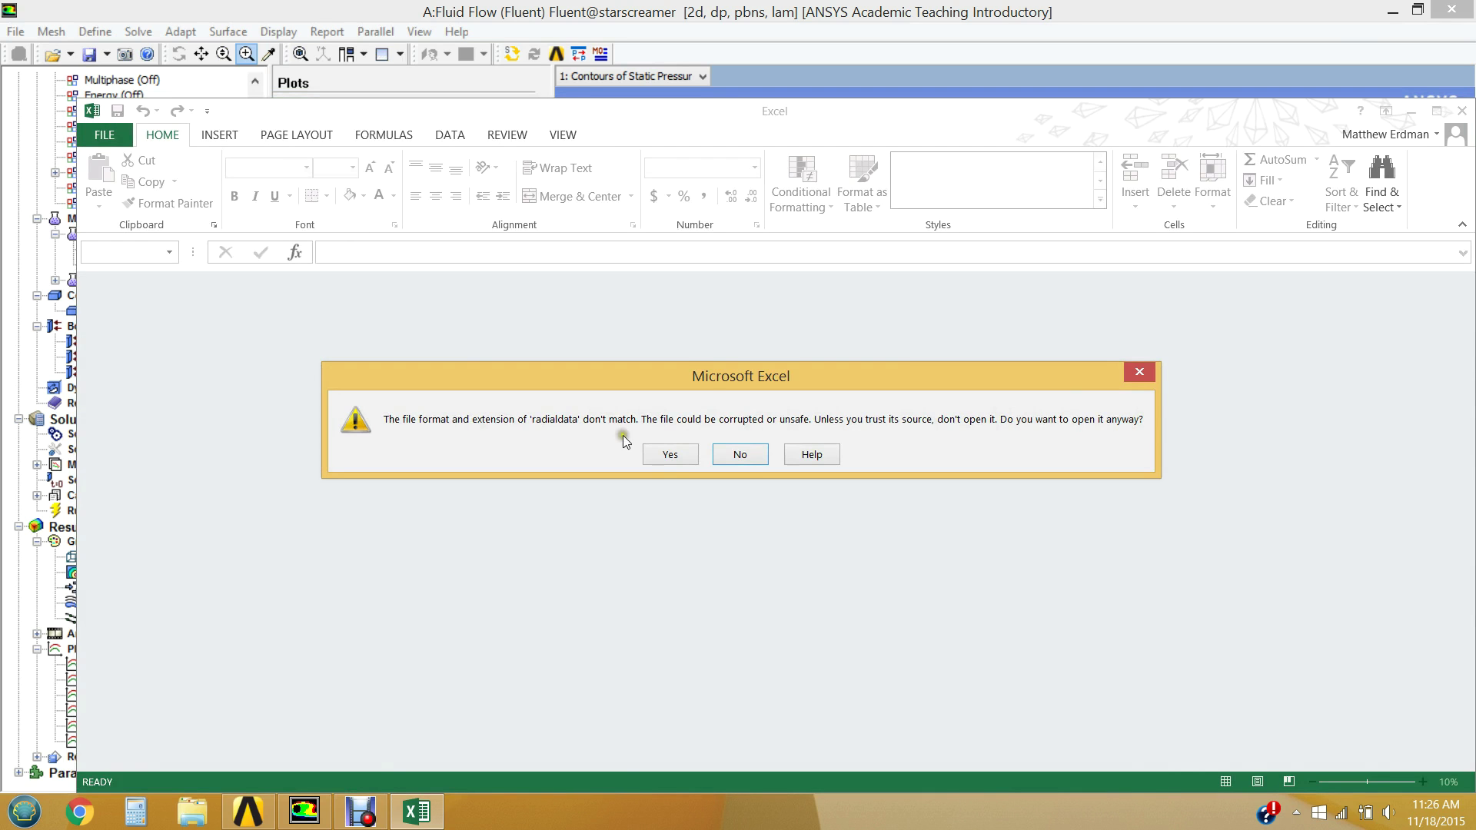
# Step: Accept the format warning and import radialdata using the Text Import Wizard defaults
pyautogui.click(669, 455)
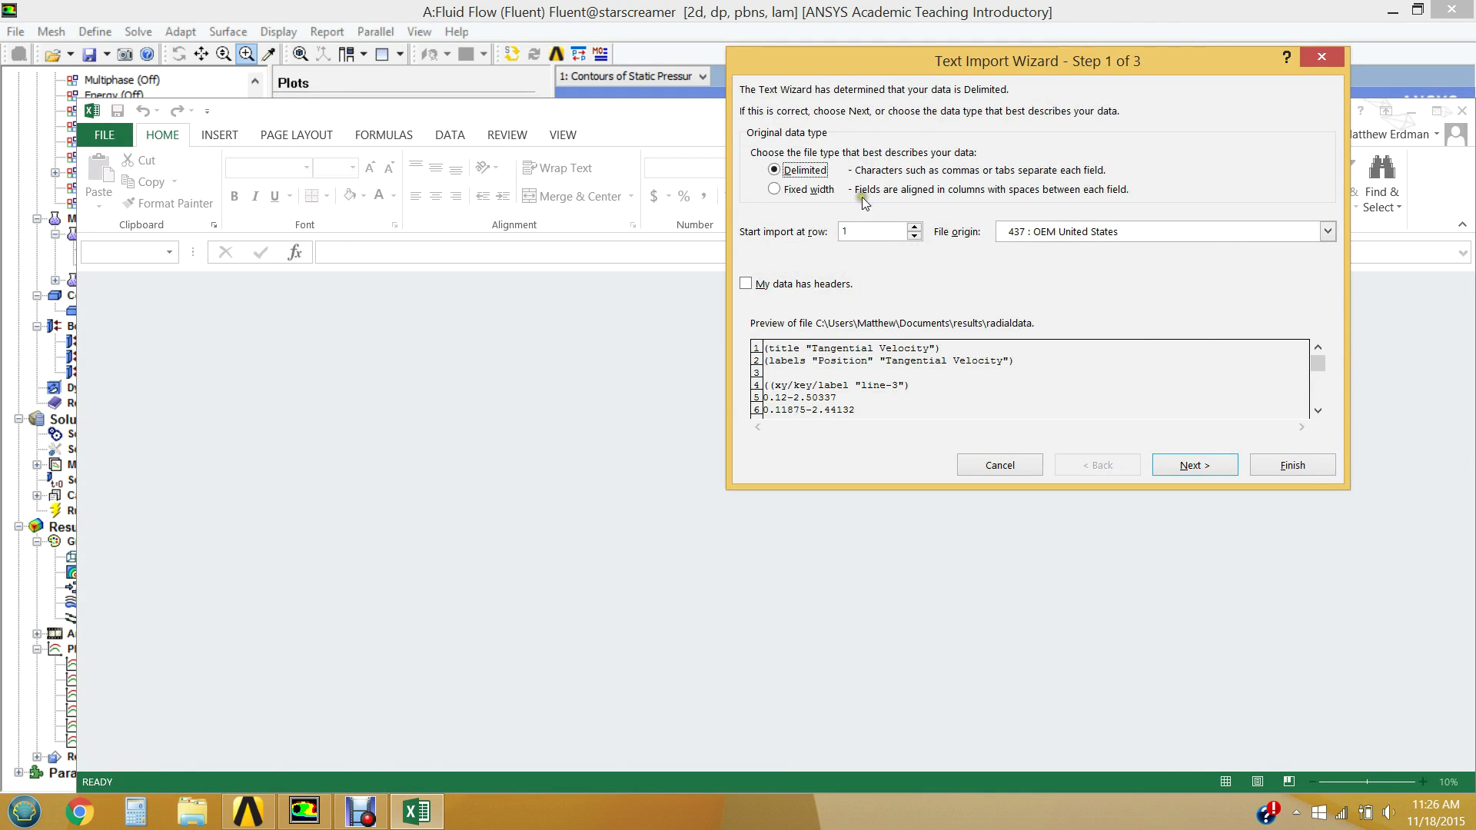
pyautogui.click(1206, 383)
pyautogui.click(1321, 459)
pyautogui.click(1193, 466)
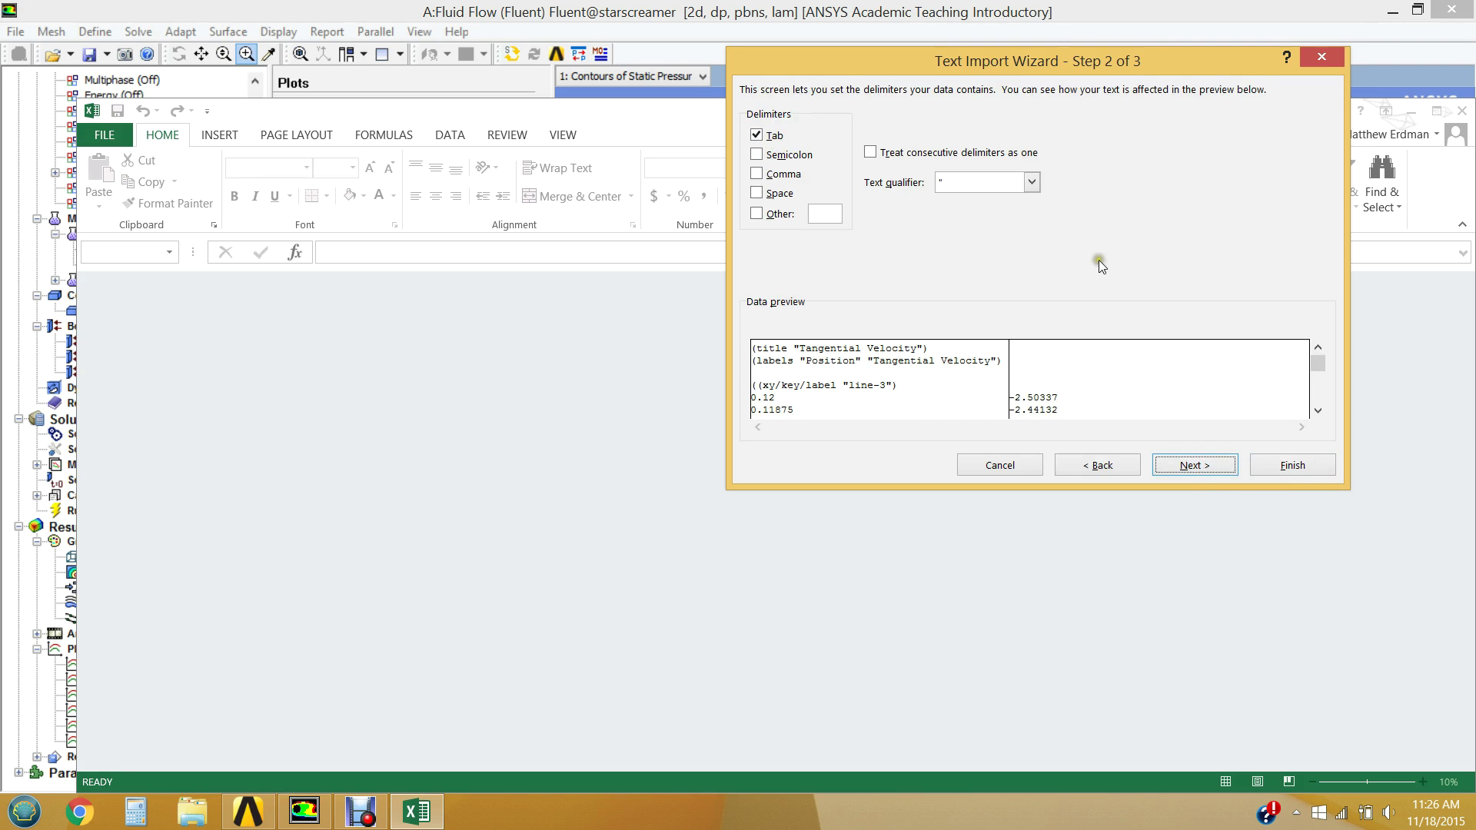
pyautogui.click(1197, 463)
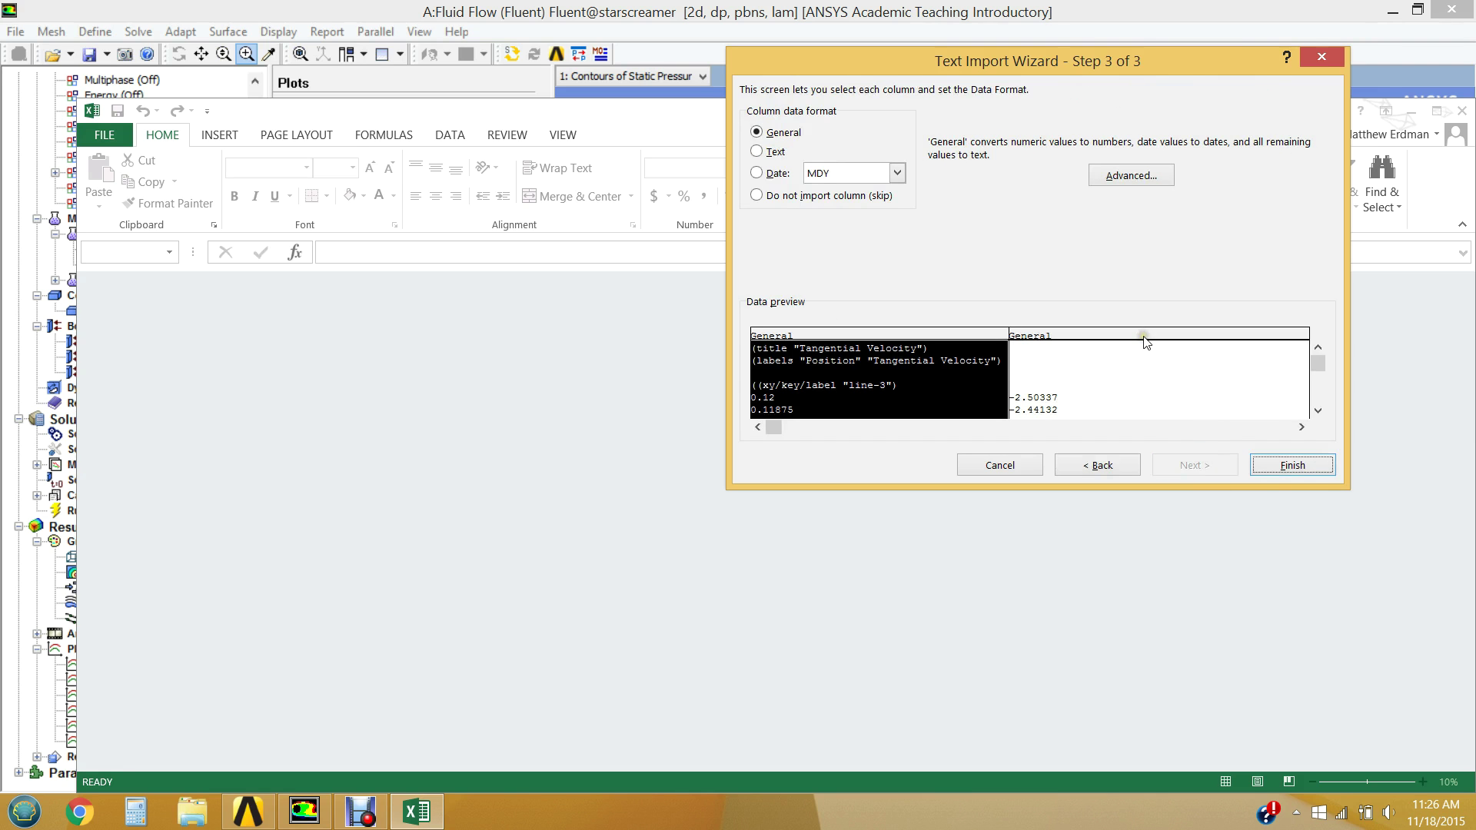
pyautogui.click(1291, 464)
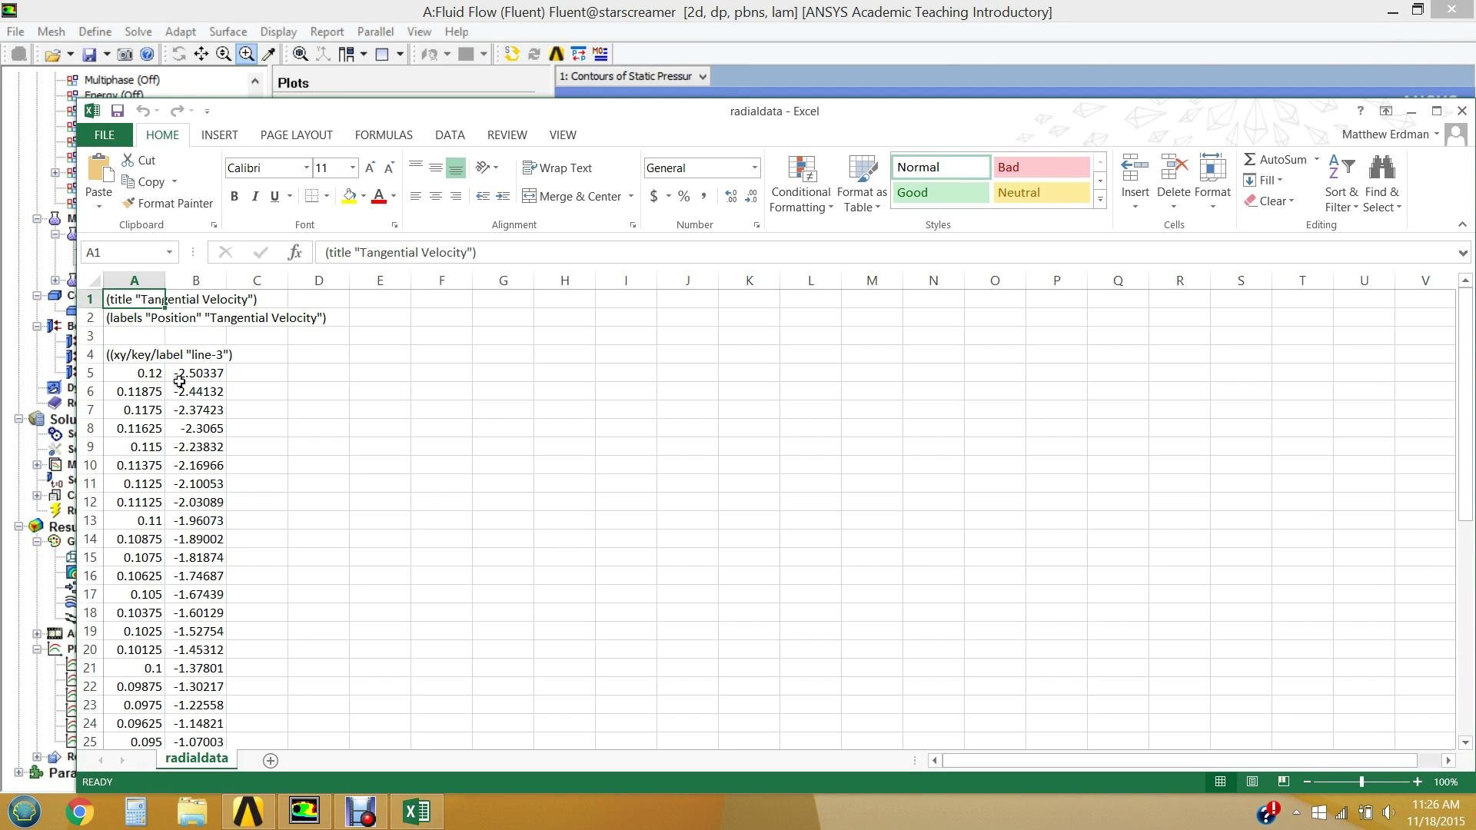
# Step: Review the position and velocity values in A5:B45, then close Excel
pyautogui.moveTo(138, 373); pyautogui.dragTo(196, 682)
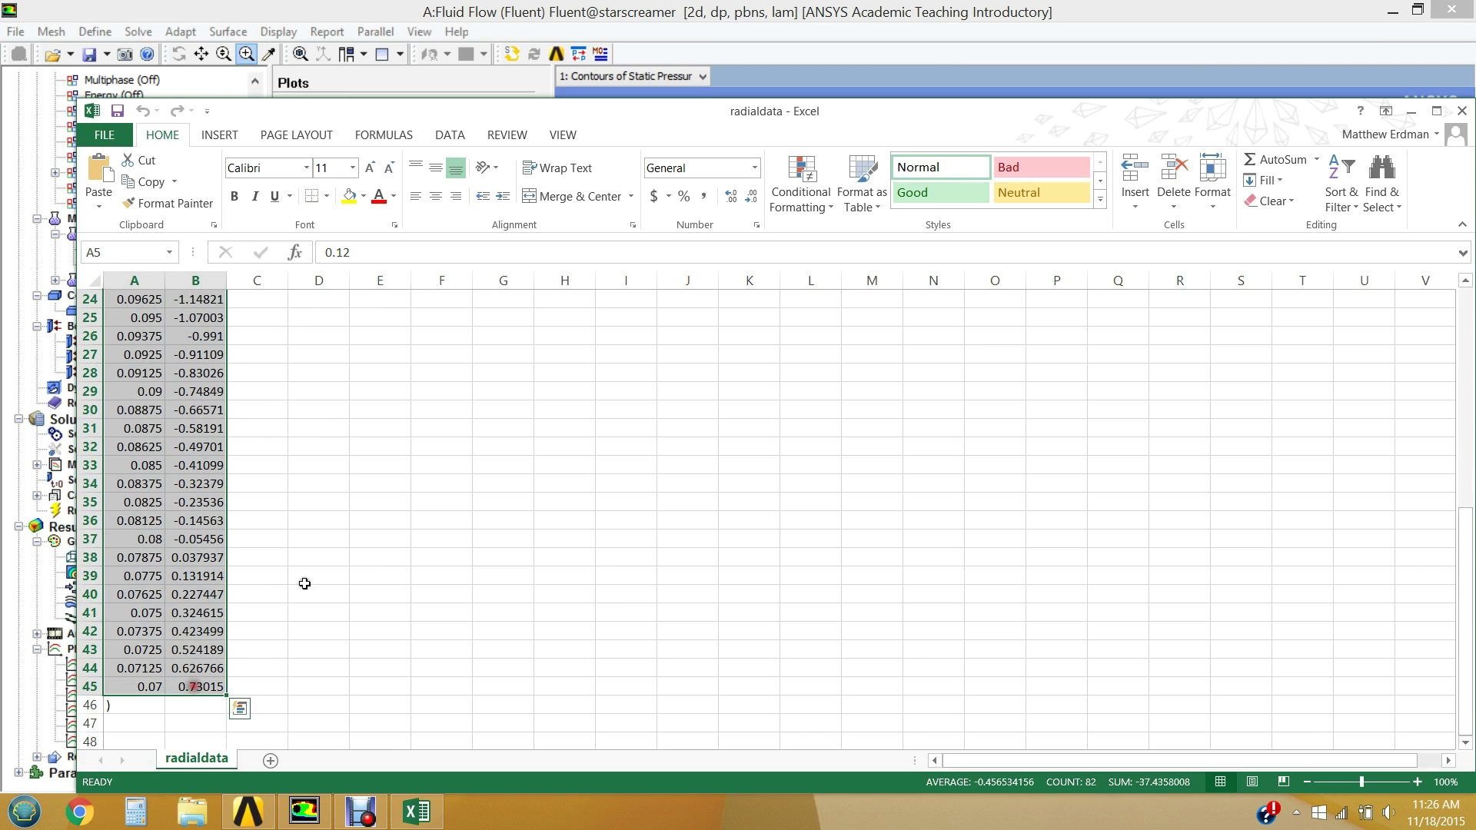
pyautogui.moveTo(1464, 572); pyautogui.dragTo(1455, 264)
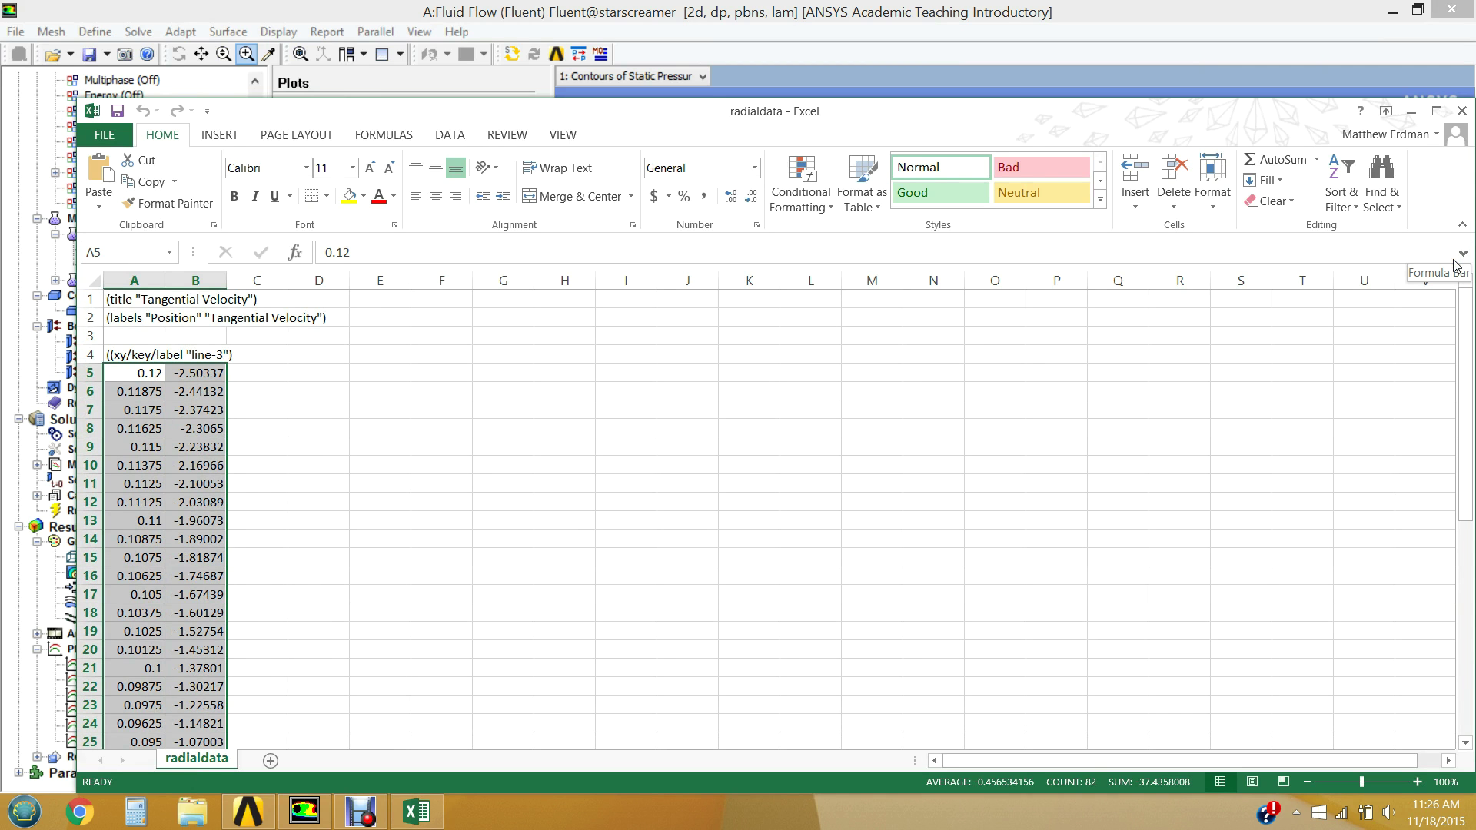
pyautogui.click(139, 372)
pyautogui.click(185, 375)
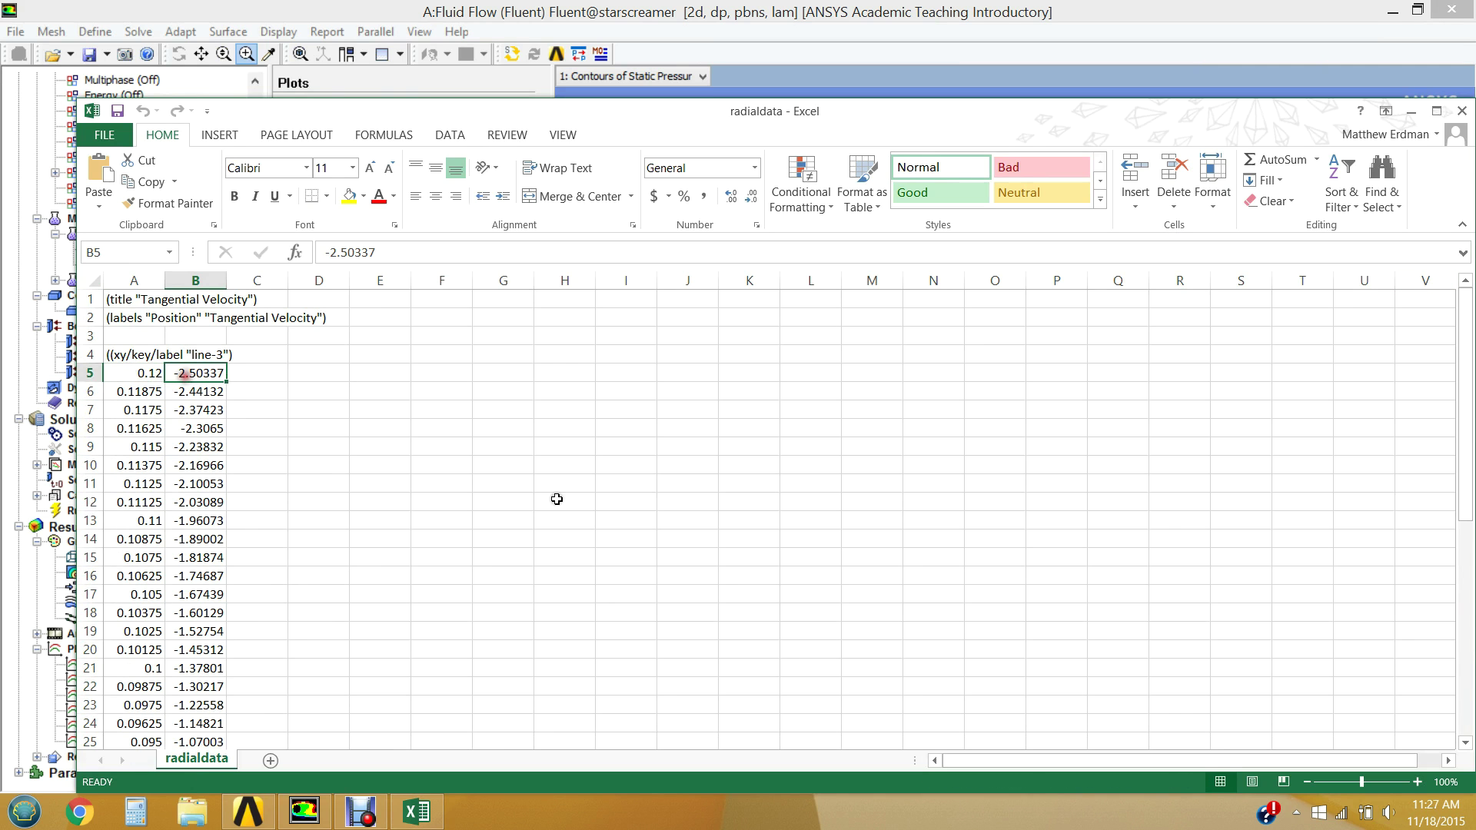
pyautogui.moveTo(1468, 442); pyautogui.dragTo(1442, 414)
pyautogui.click(565, 344)
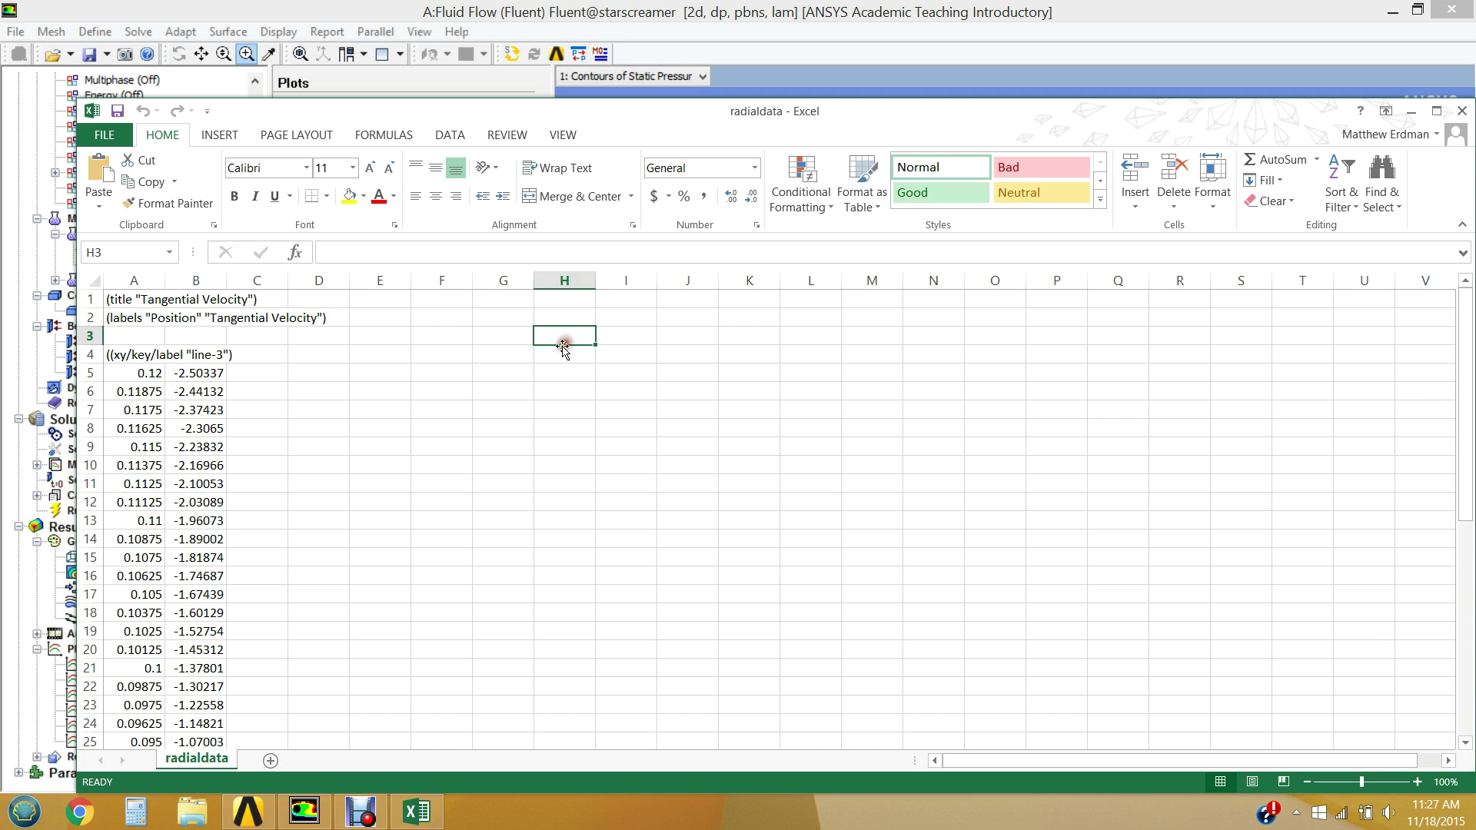
pyautogui.click(1461, 110)
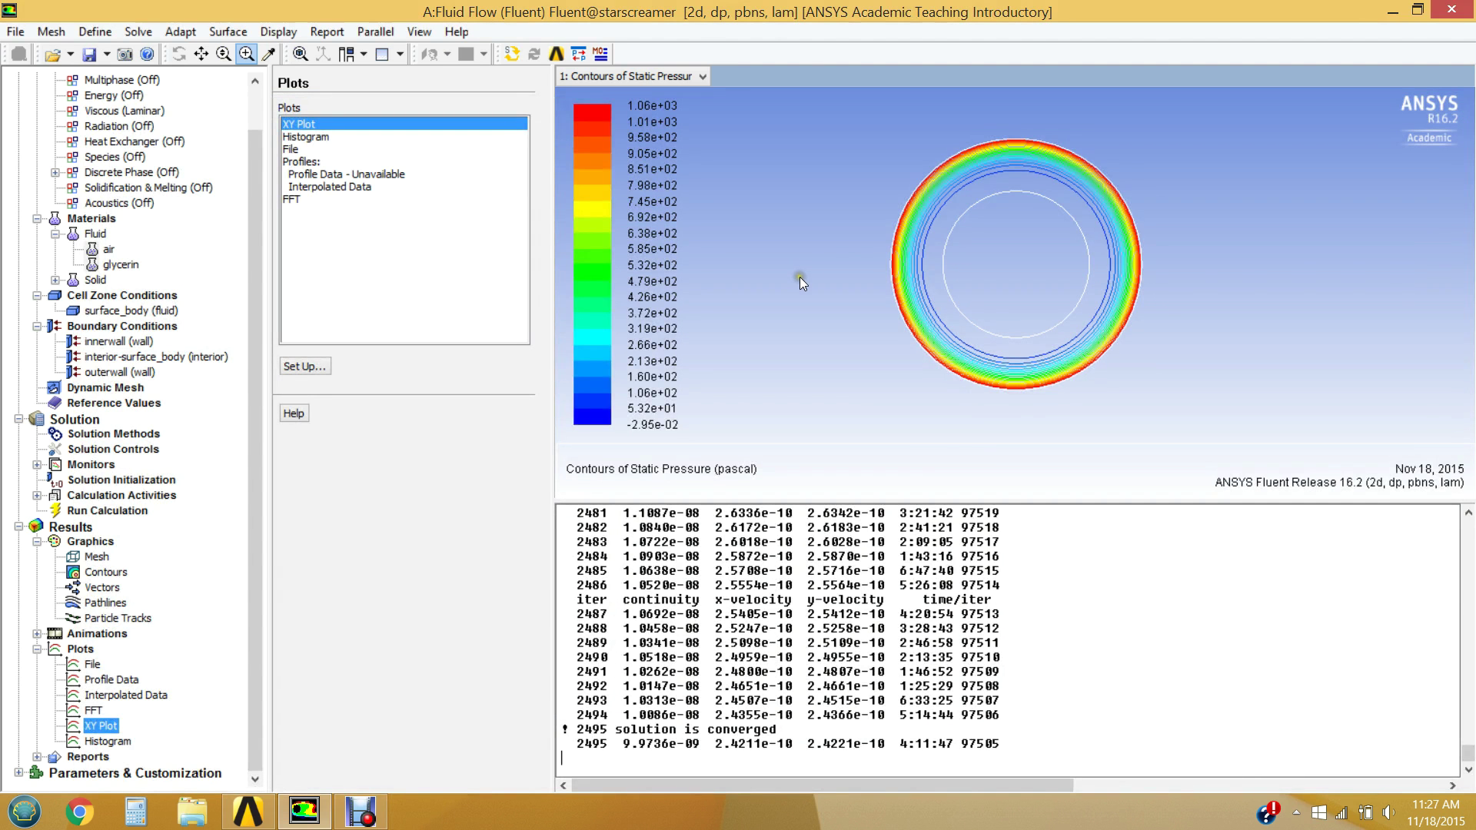
# Step: Save the Fluent project, applying the changed settings to this calculation only
pyautogui.click(15, 32)
pyautogui.click(59, 80)
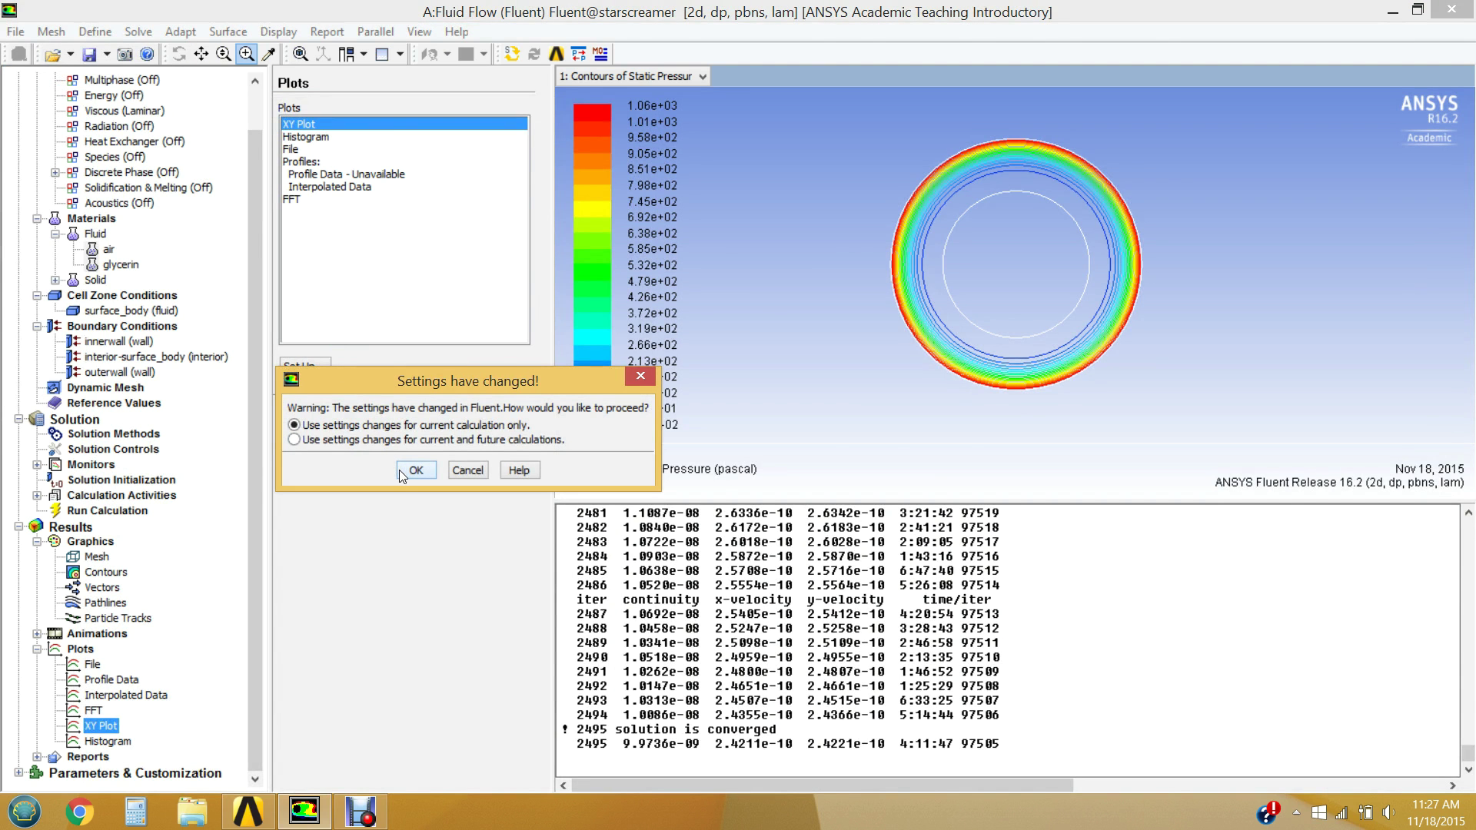
pyautogui.click(415, 470)
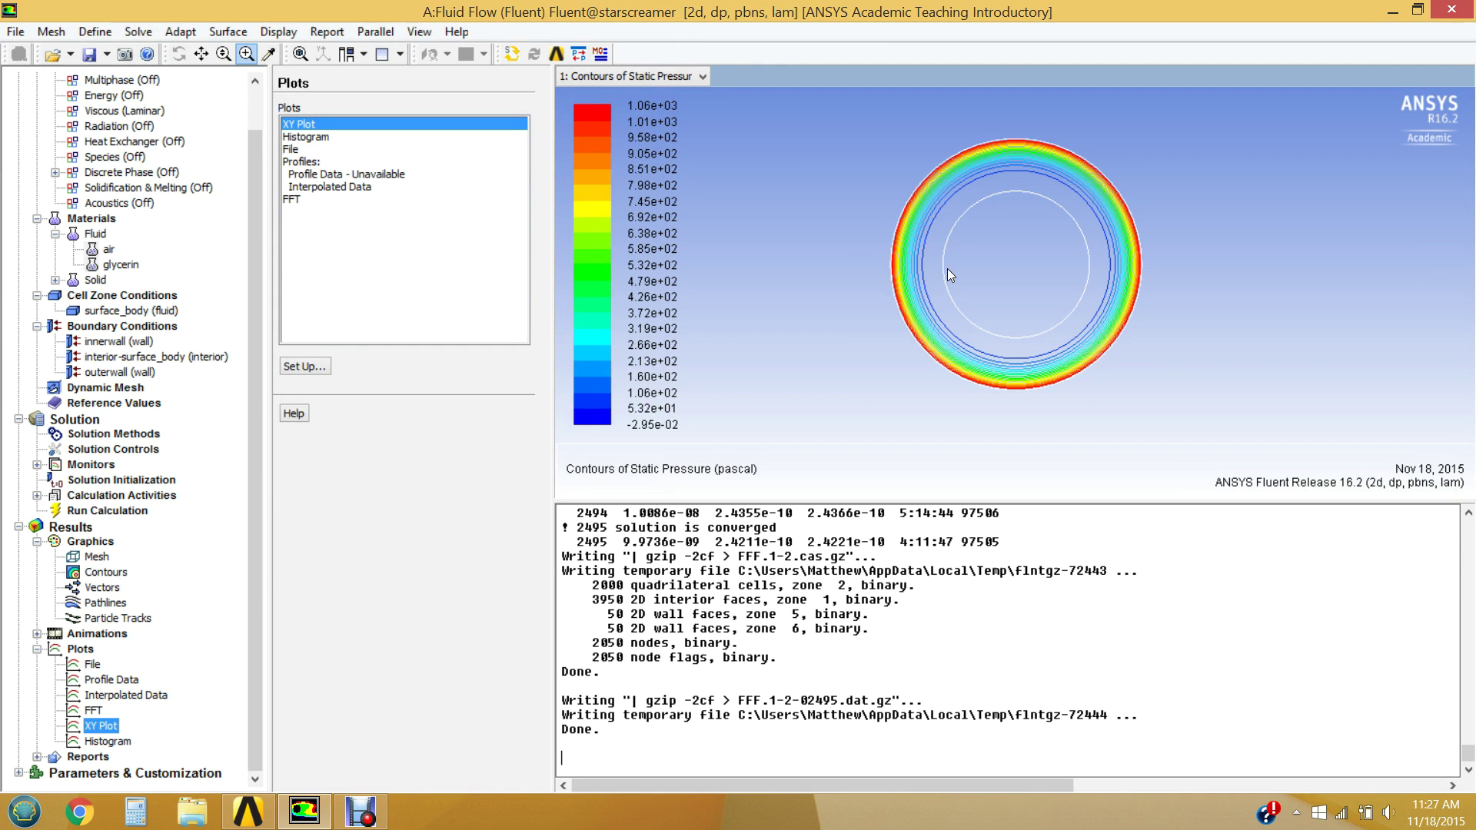
pyautogui.click(16, 32)
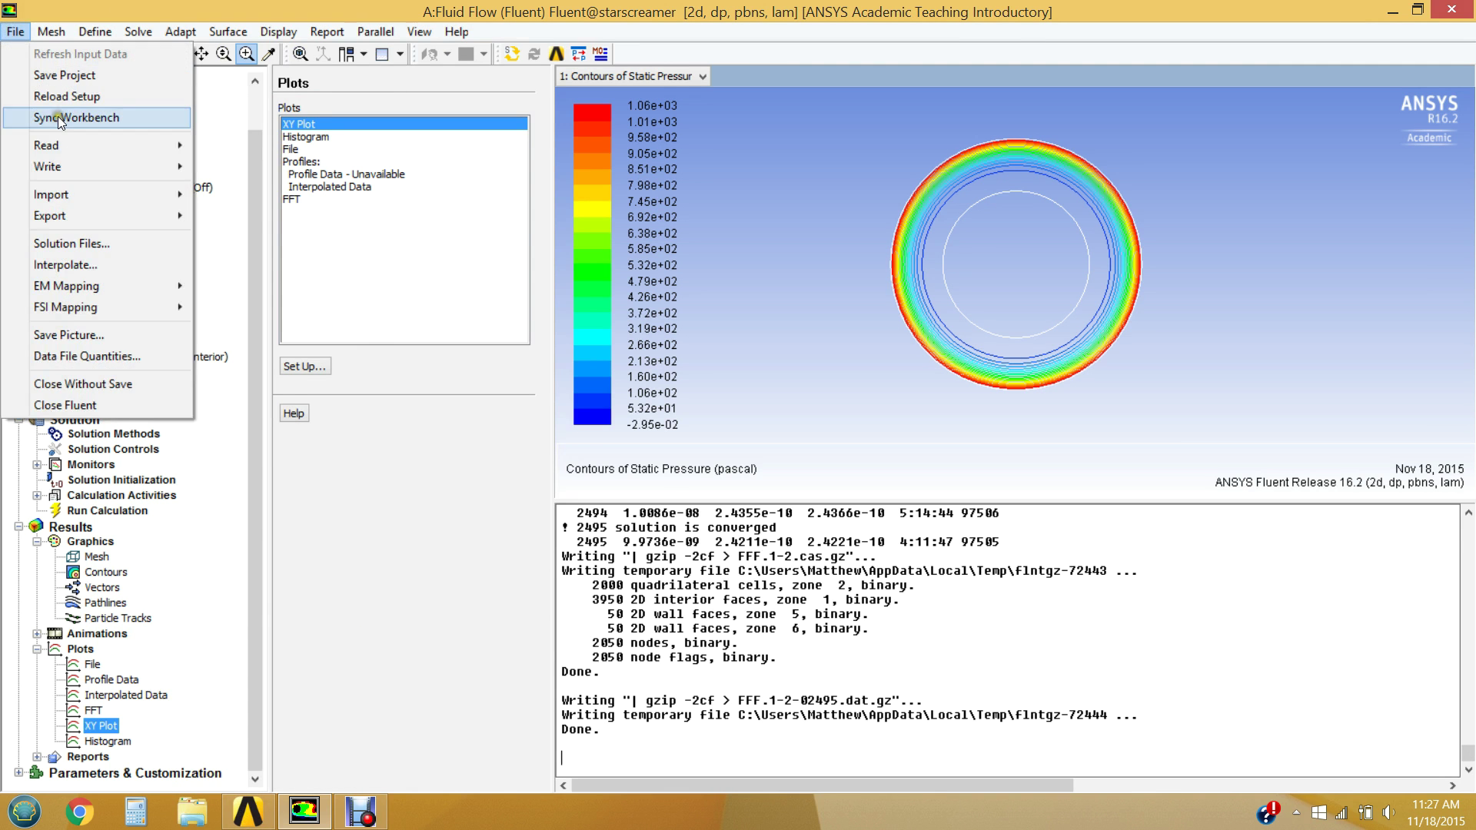
pyautogui.moveTo(82, 221)
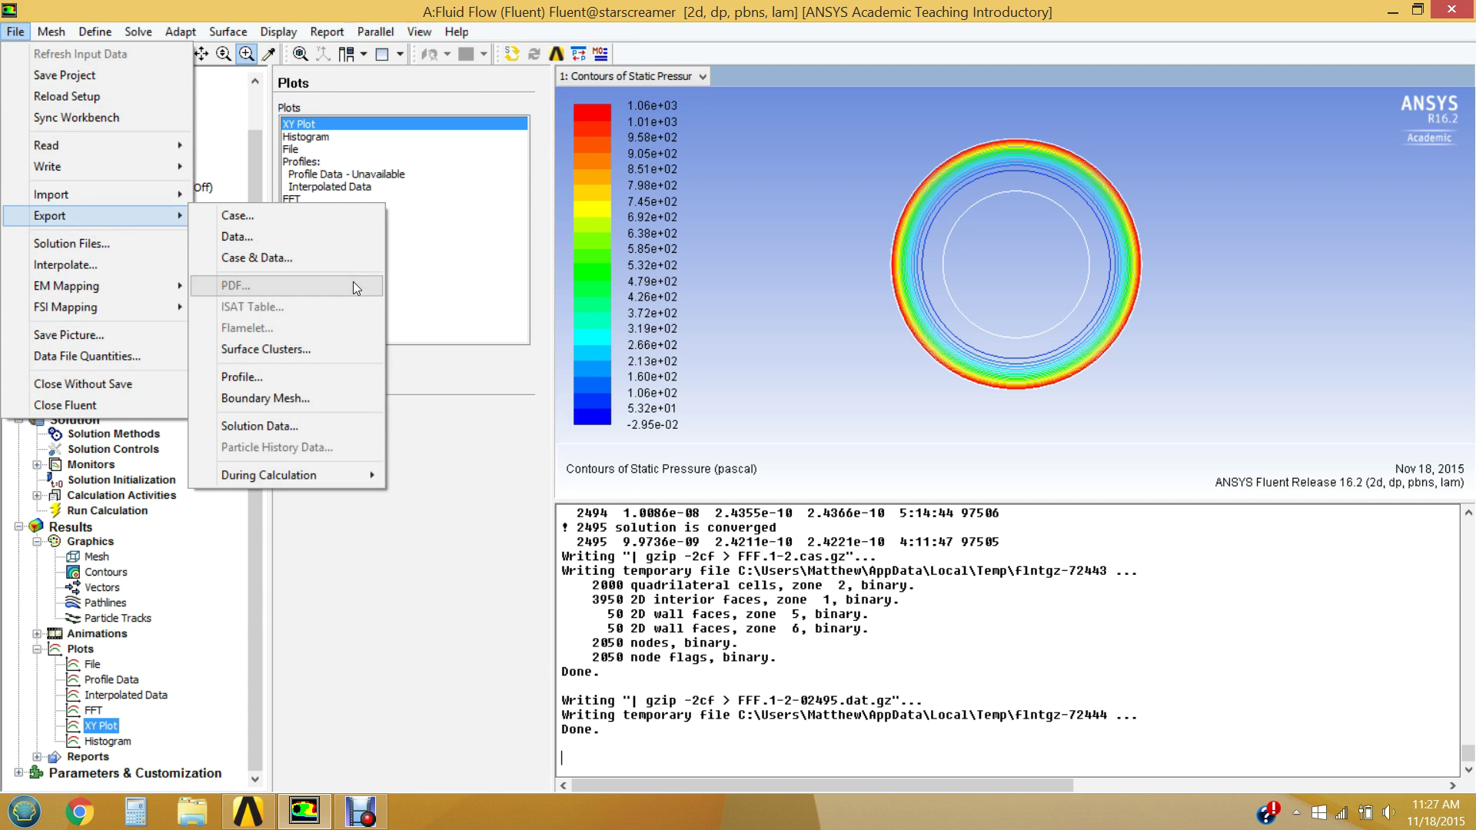
pyautogui.click(458, 504)
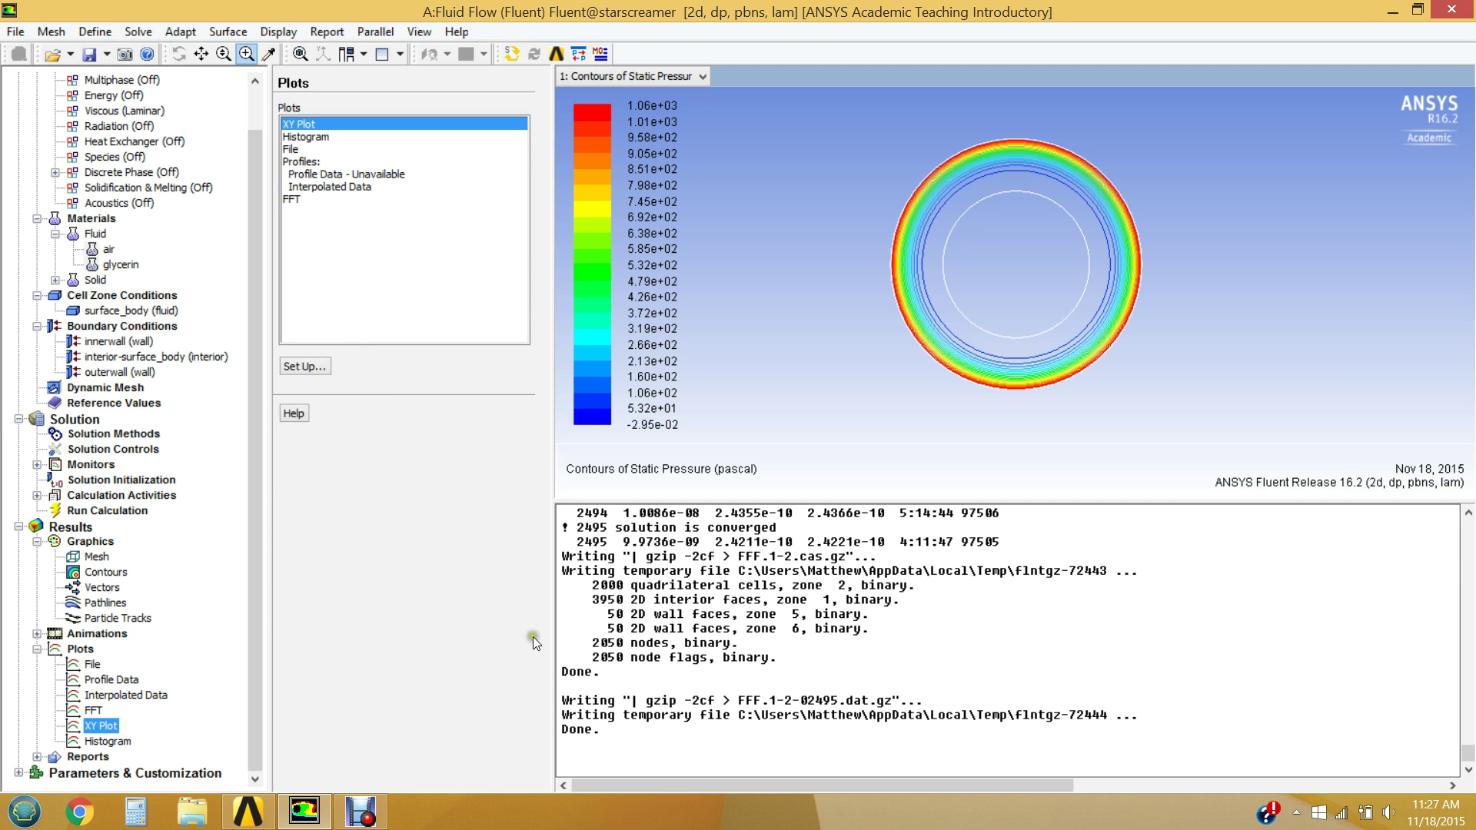
pyautogui.moveTo(255, 815)
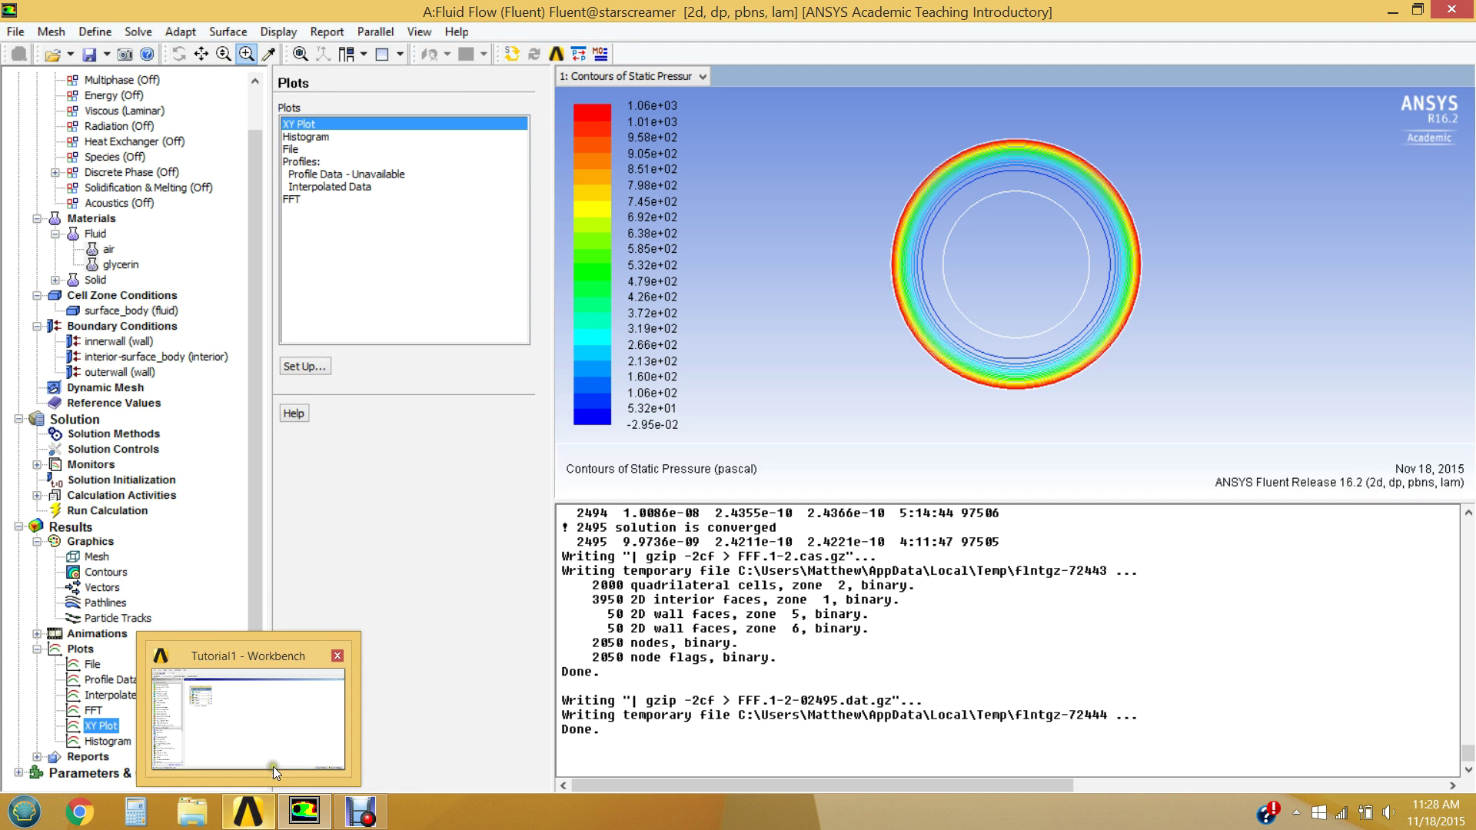
# Step: Check the Workbench project, then shut down the Fluent window and accept the close-confirmation warning with OK
pyautogui.moveTo(291, 727)
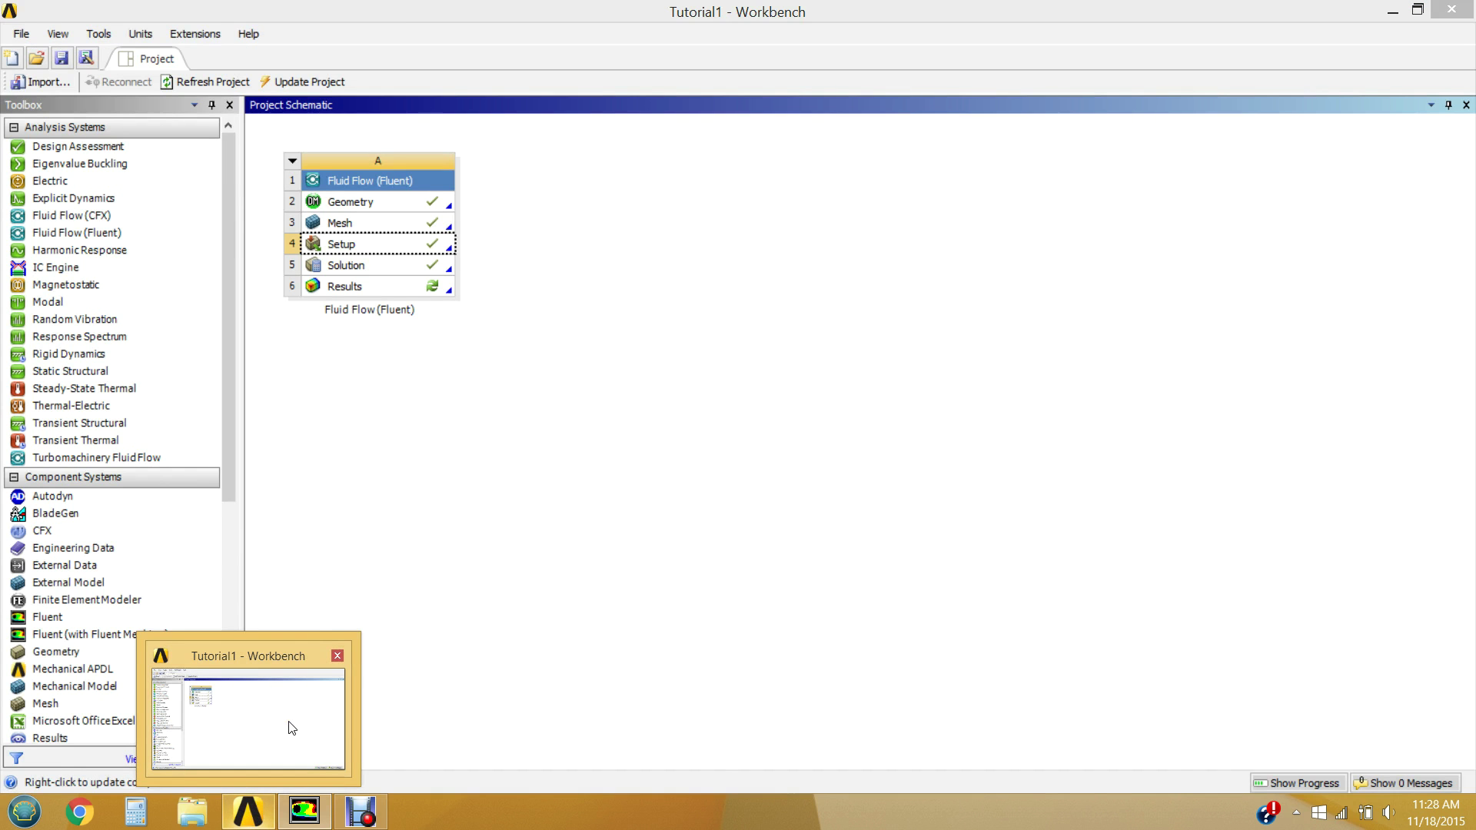
pyautogui.click(291, 727)
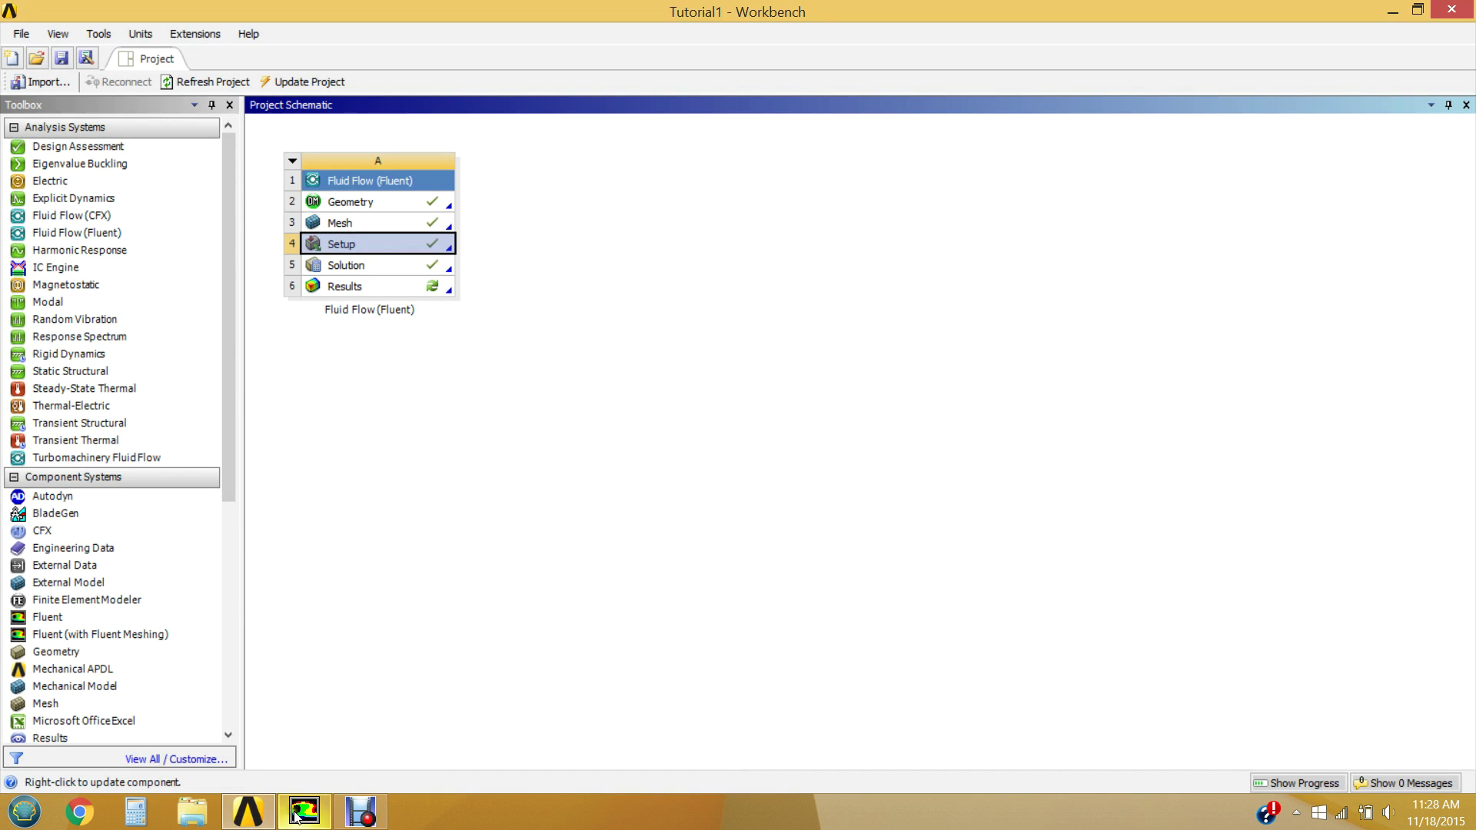
pyautogui.moveTo(300, 818)
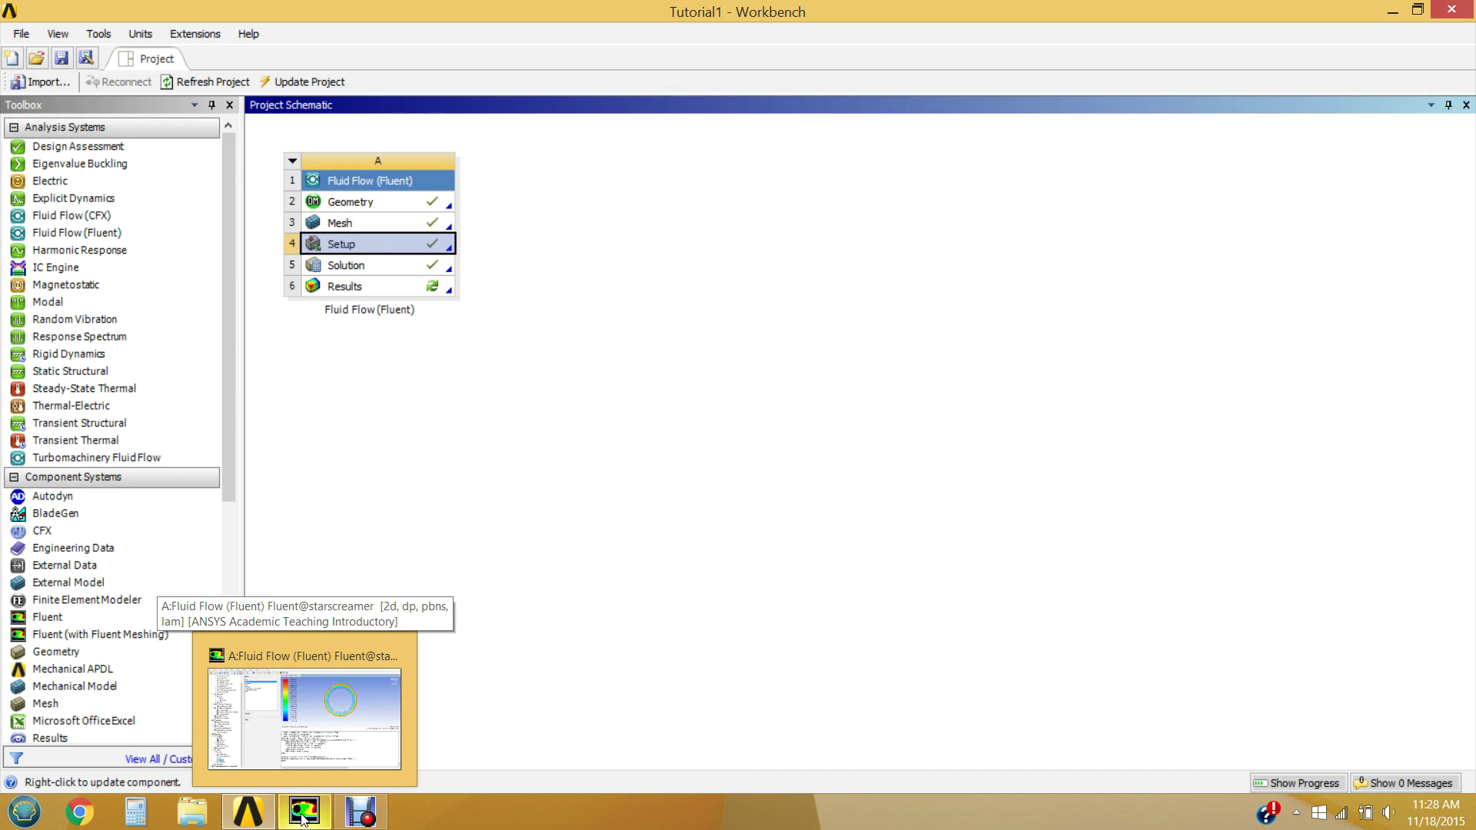
pyautogui.click(321, 804)
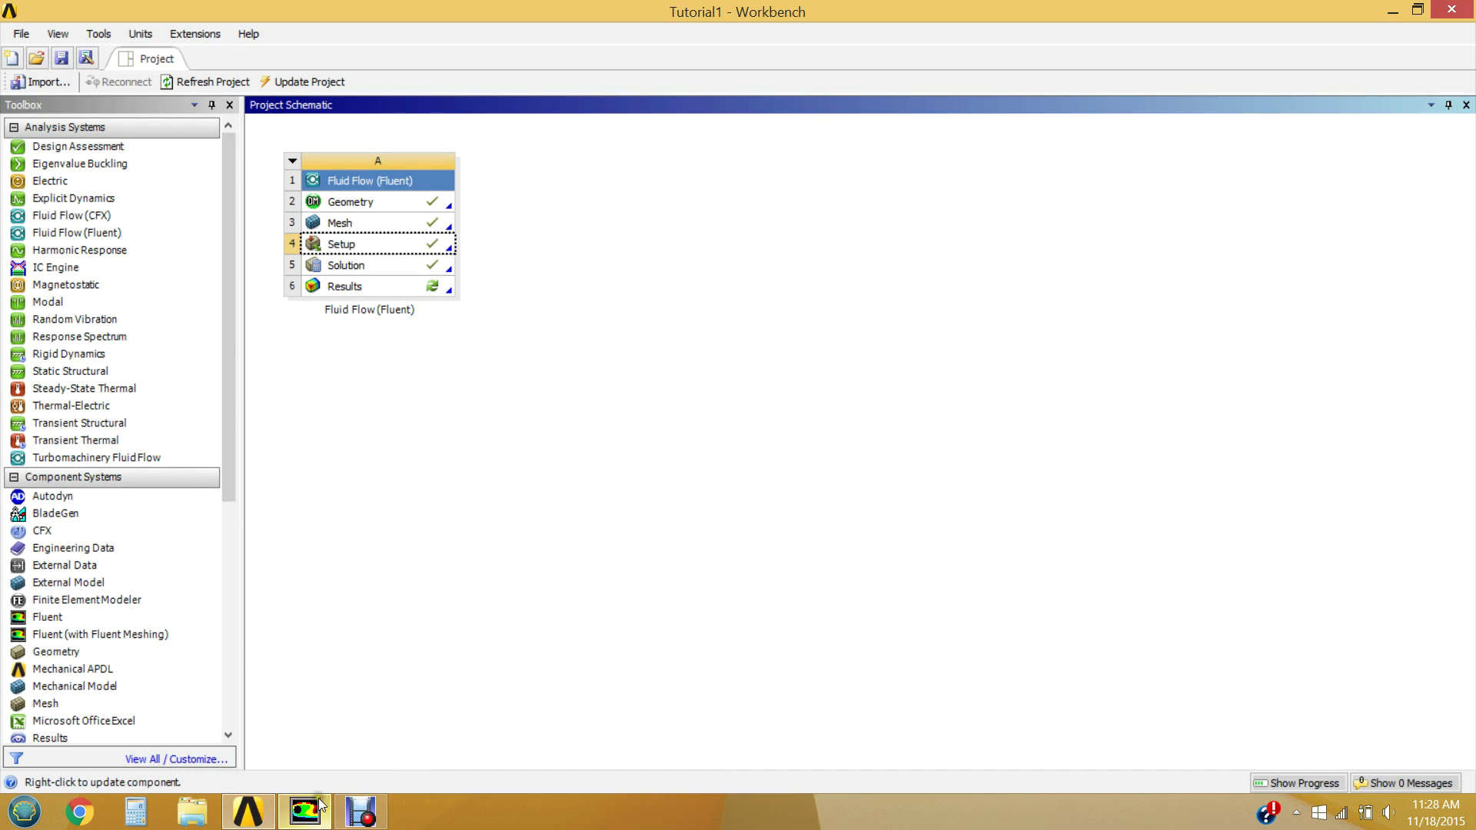
pyautogui.click(1458, 14)
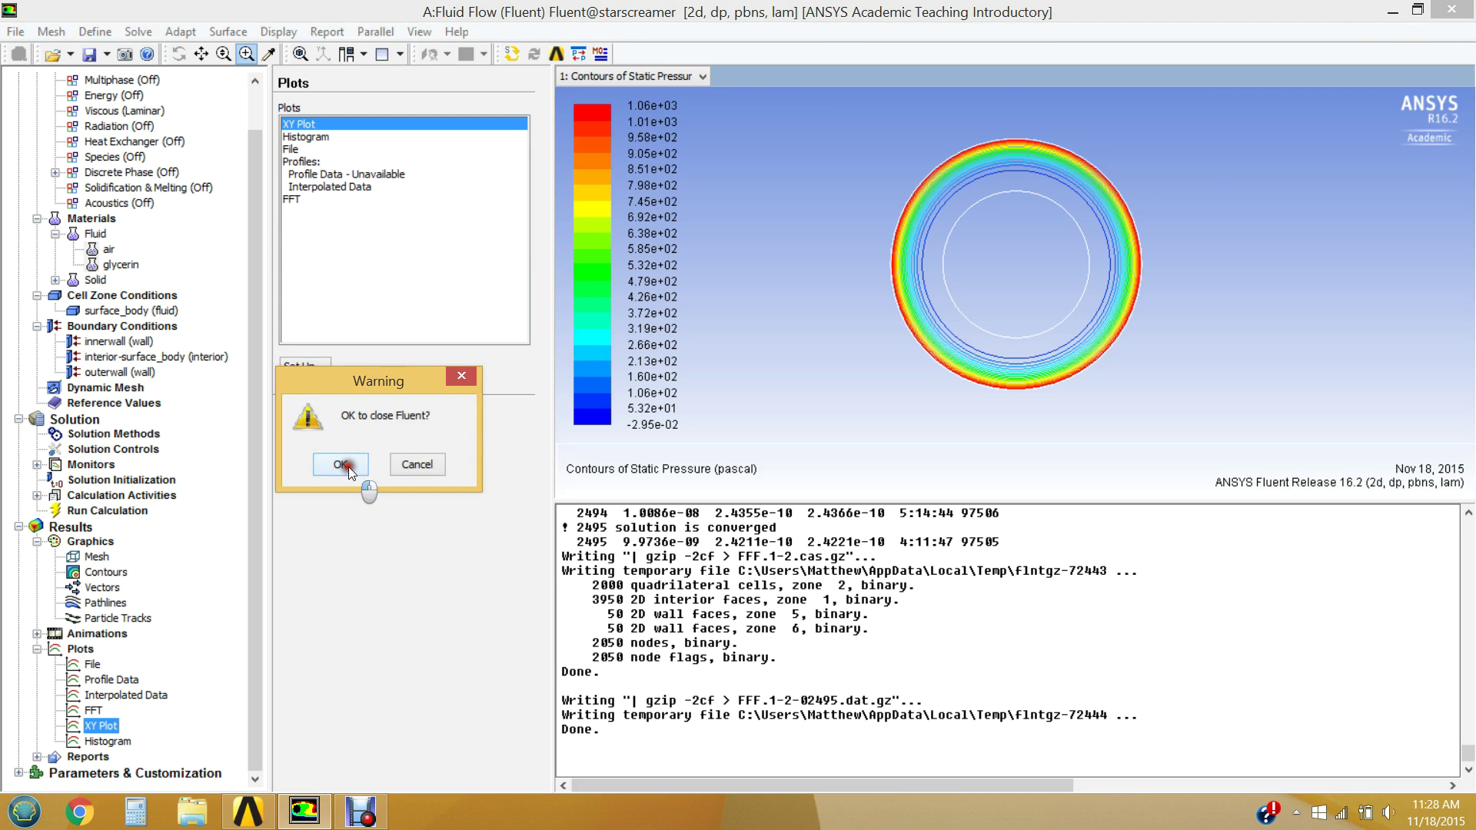
pyautogui.click(342, 465)
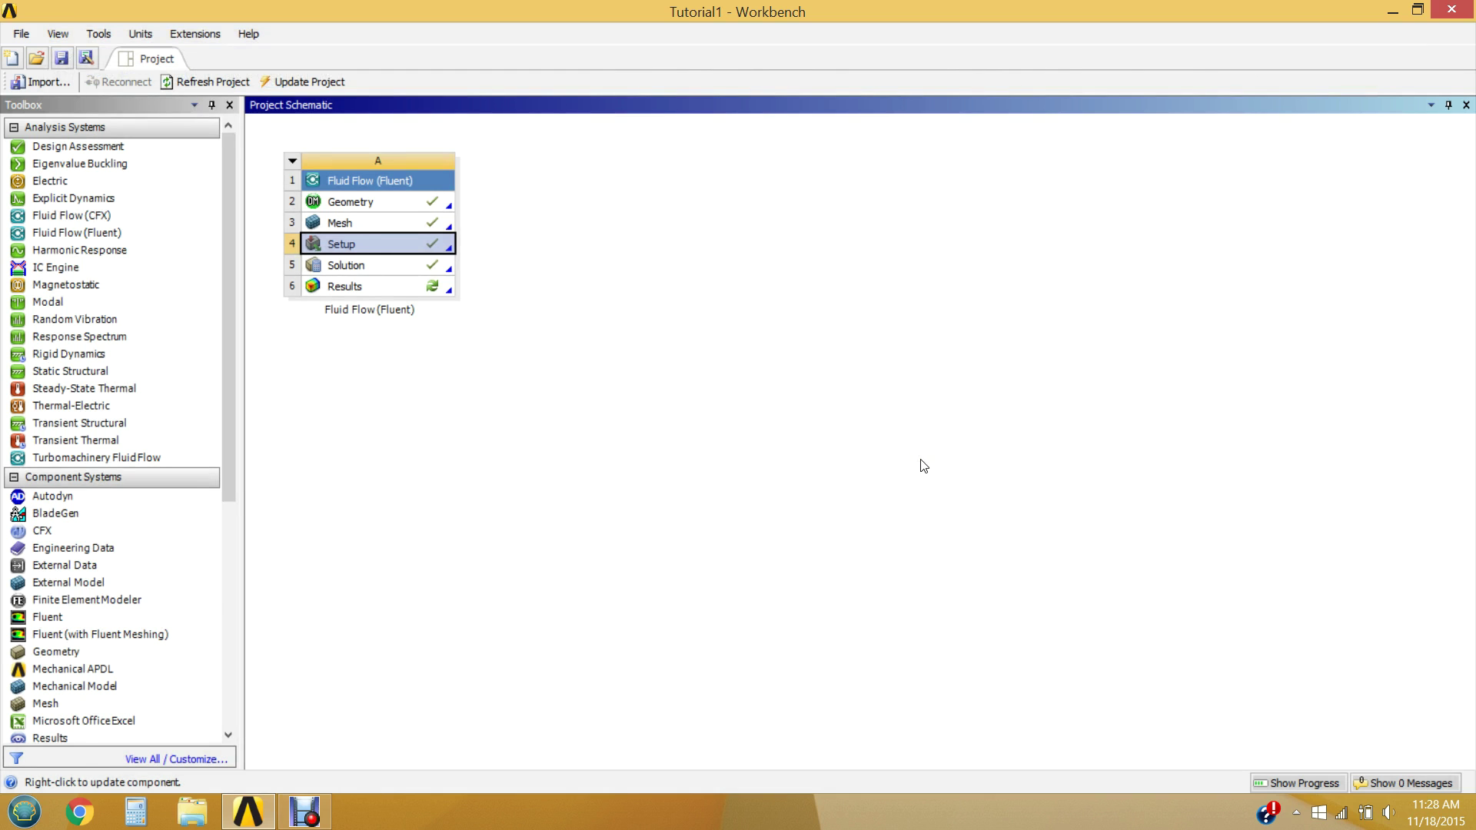